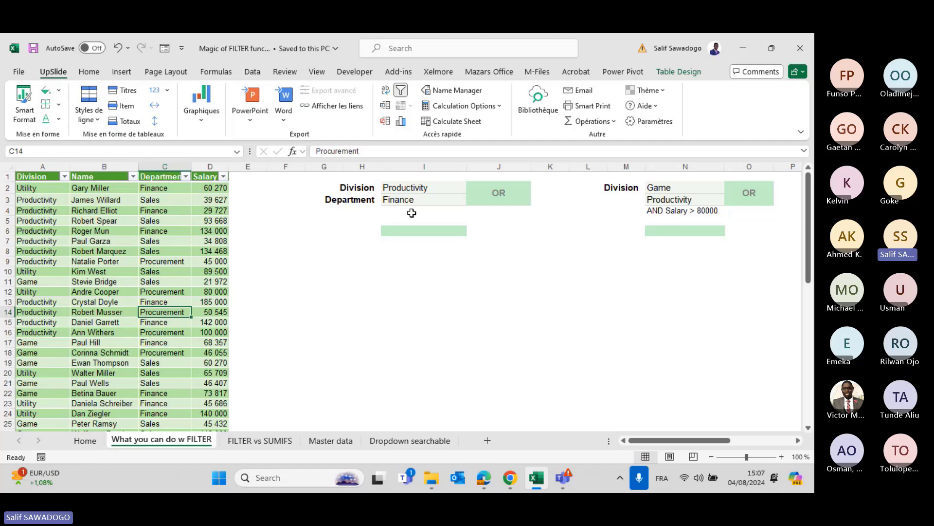
Start a FILTER formula in cell I6 by typing =filter.
left_click(419, 234)
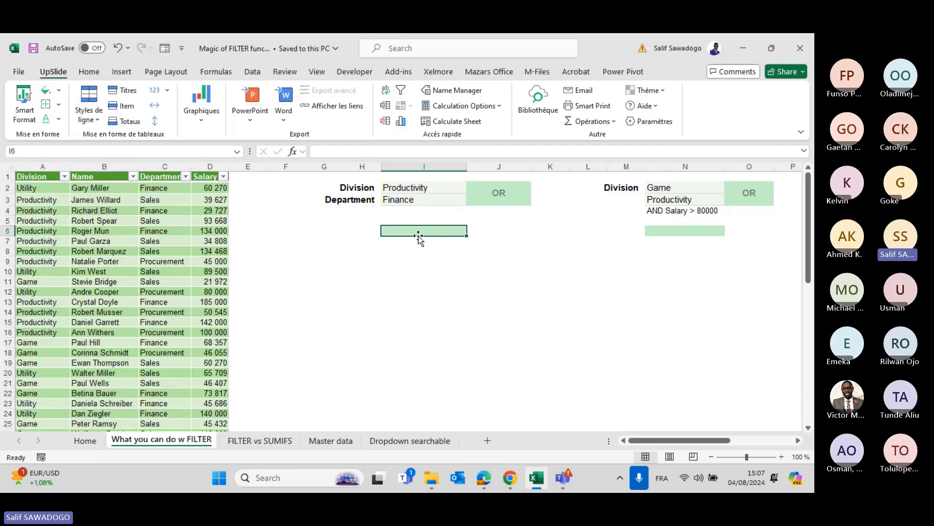
type("=")
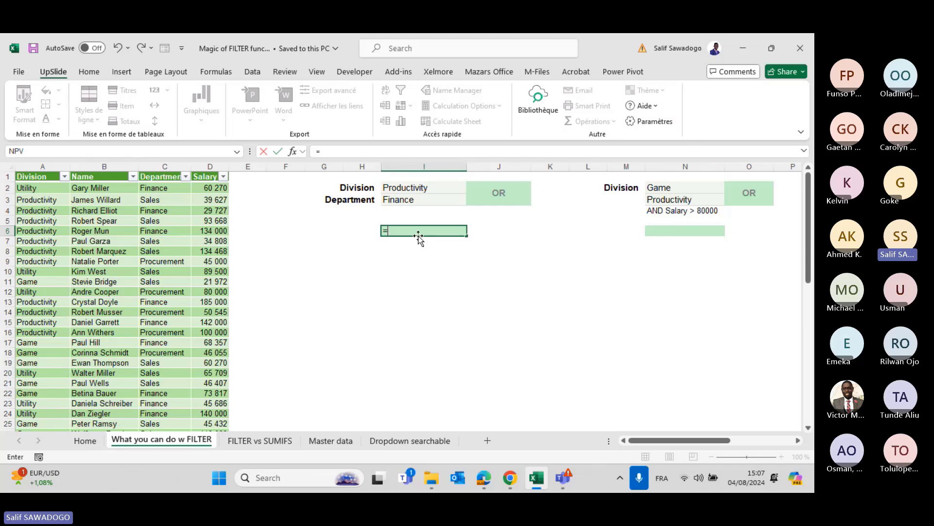
type("fil")
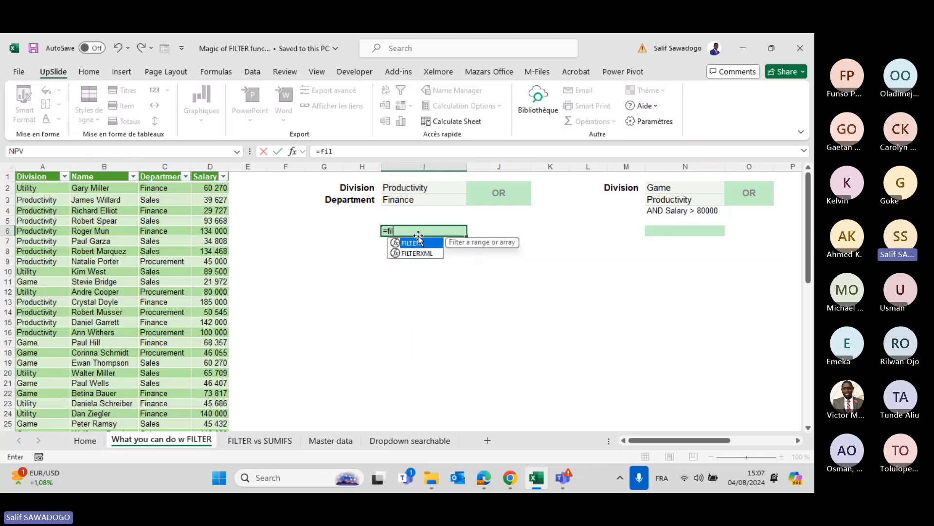
type("ter")
Accept FILTER from the autocomplete list so I6 reads =FILTER(.
key("Tab")
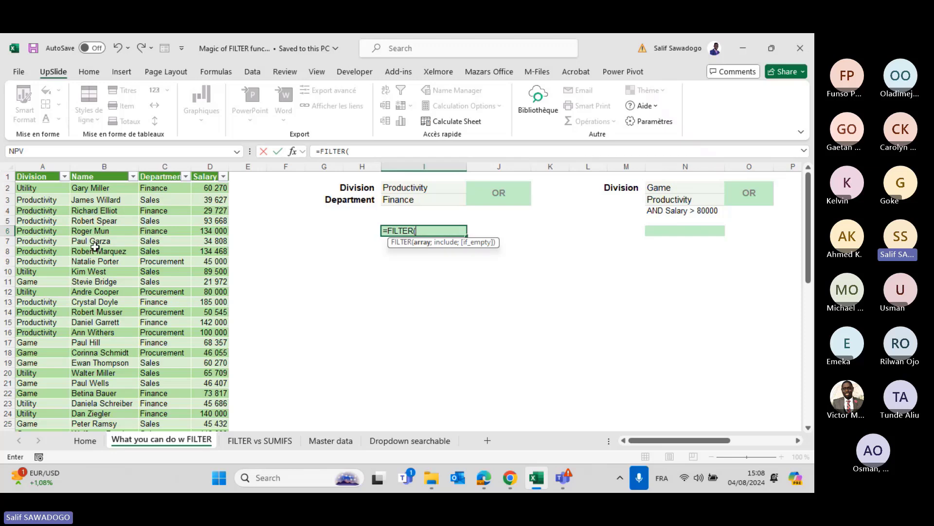
Select the whole employee table as the FILTER array.
left_click(52, 188)
left_click_drag(52, 188, 203, 400)
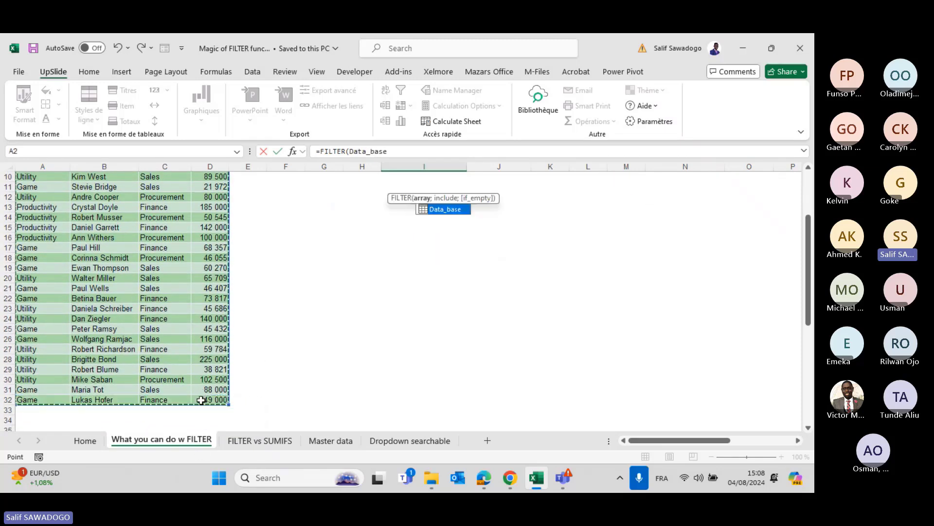
scroll(203, 400, "up", 3)
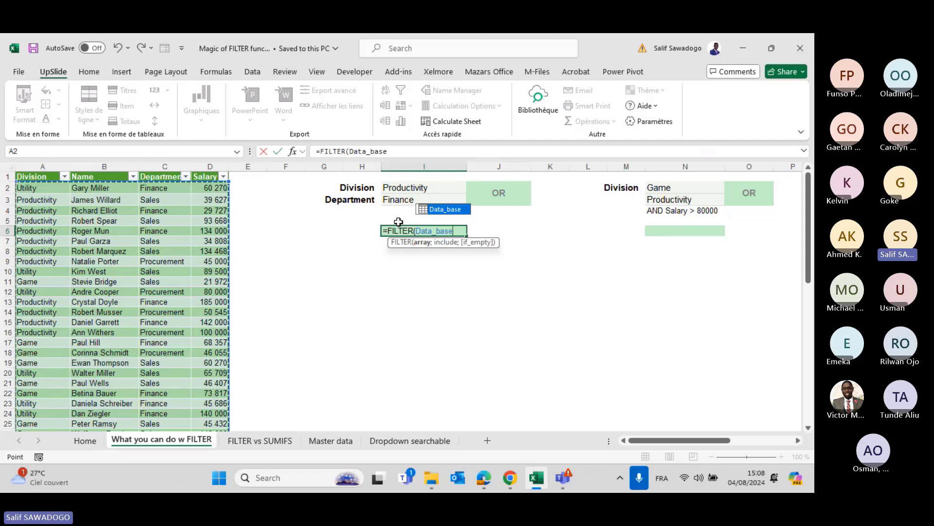
Add the include test Data_base[Department]=I3 and commit the FILTER formula.
type(";")
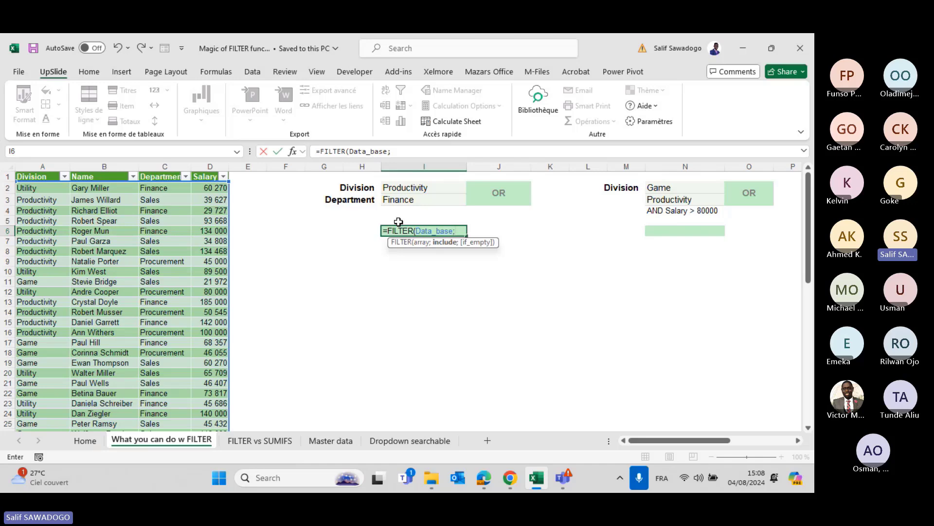
type("base")
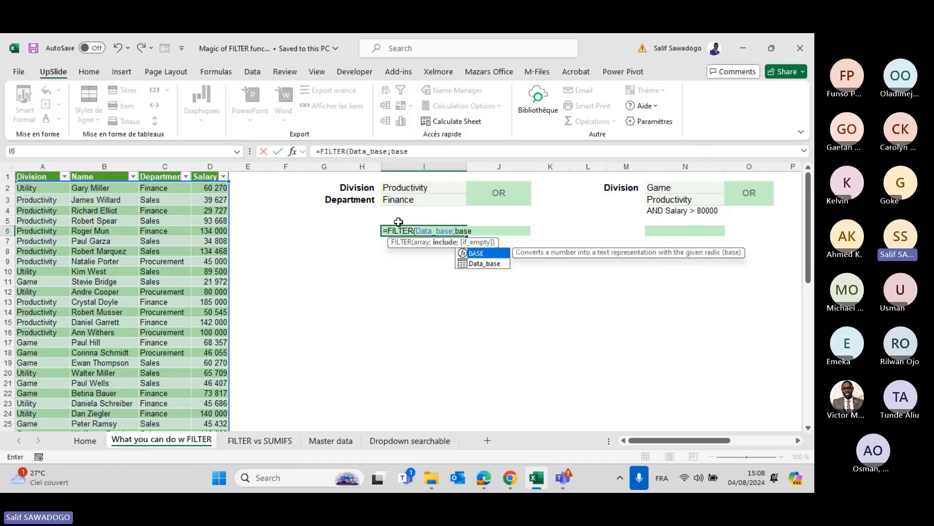
key("Down")
key("Tab")
type("[Department]=")
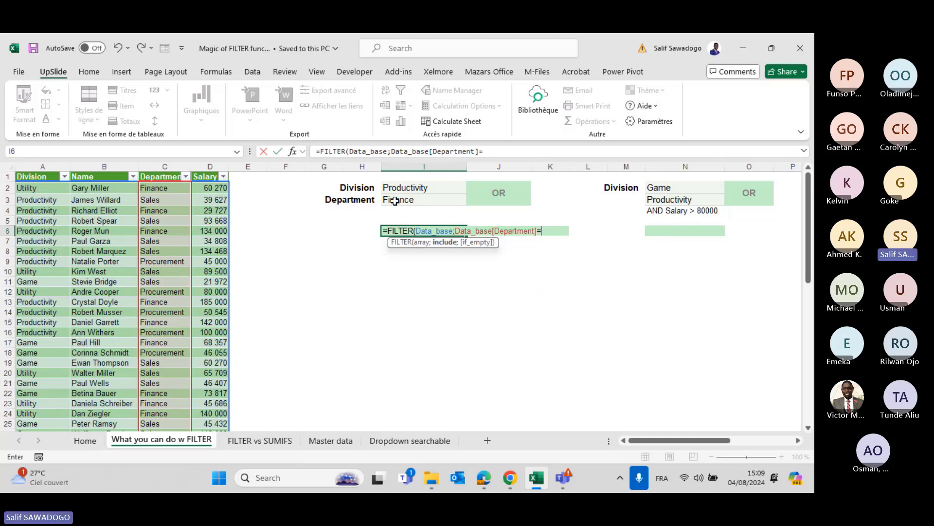
left_click(394, 201)
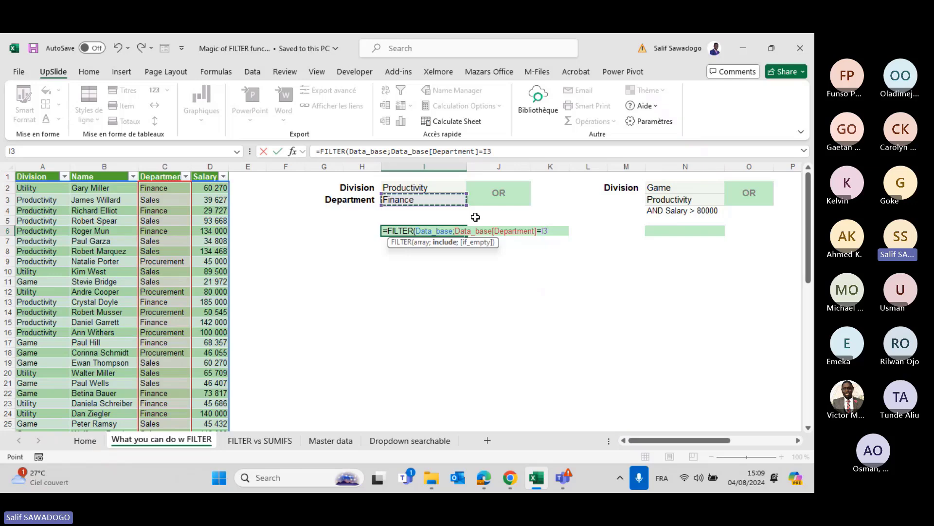
type(")")
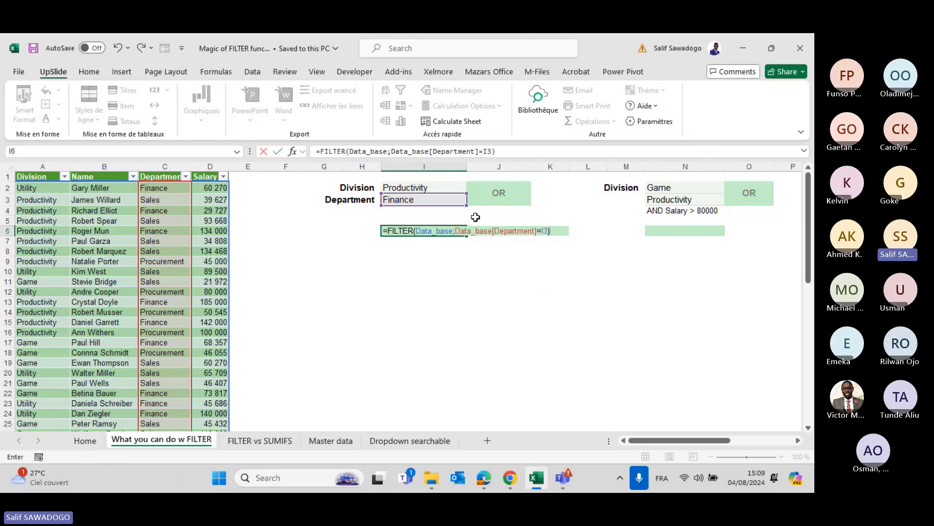
key("Return")
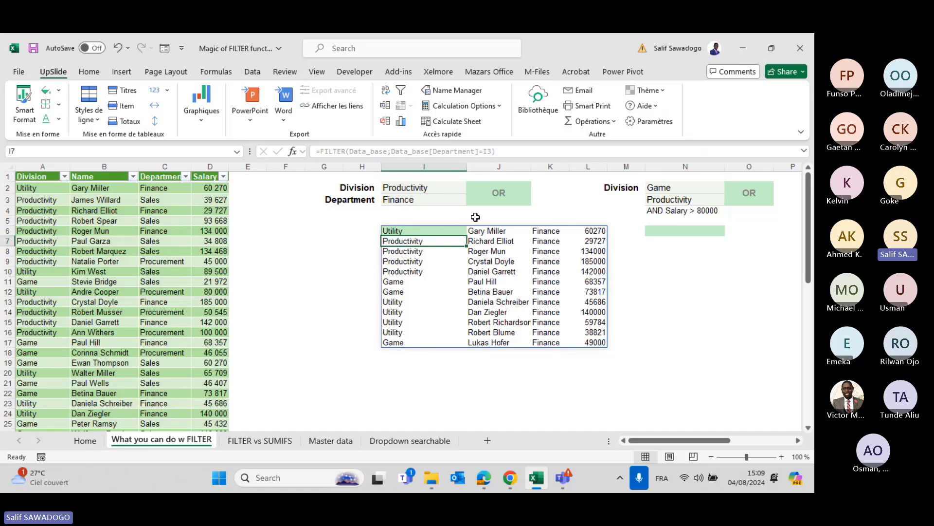
Enter the partial department 'finan' in I3 so the FILTER returns an error.
left_click(414, 199)
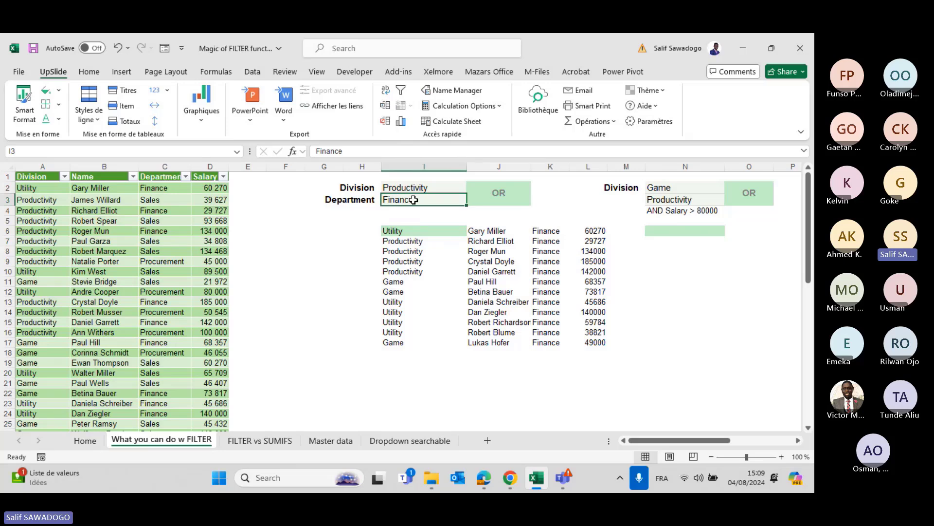
type("finan")
key("Return")
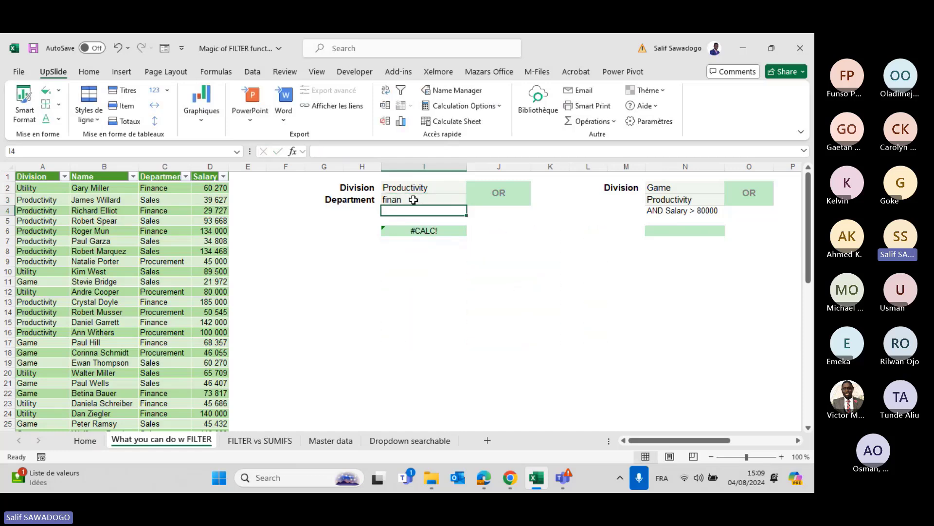
key("Down")
key("Down")
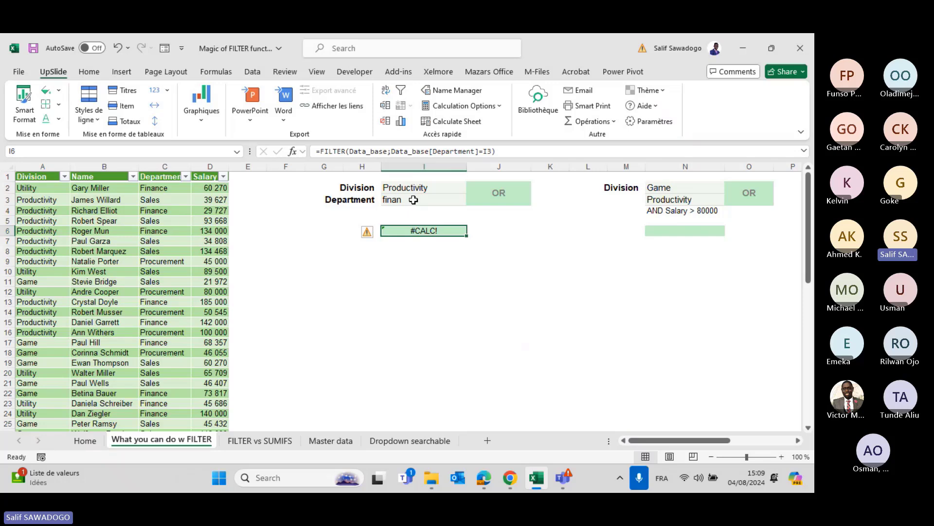
Append ;"not found" as the FILTER formula's if_empty argument in I6.
left_click(494, 155)
type(";")
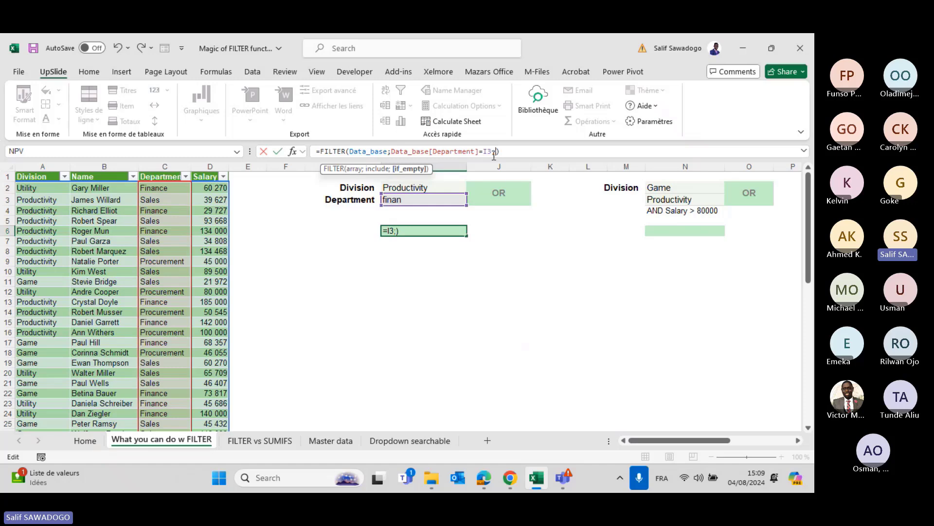
type("\"no")
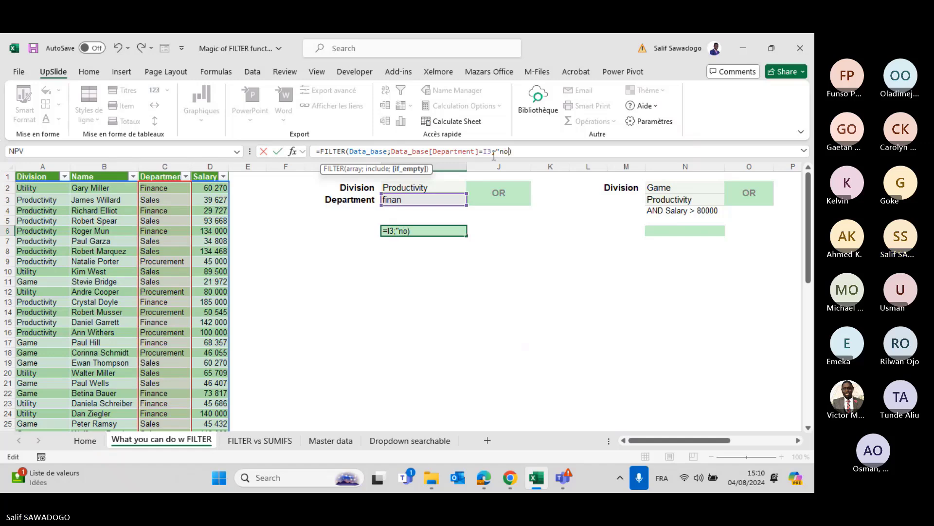
type("t found\"")
key("Return")
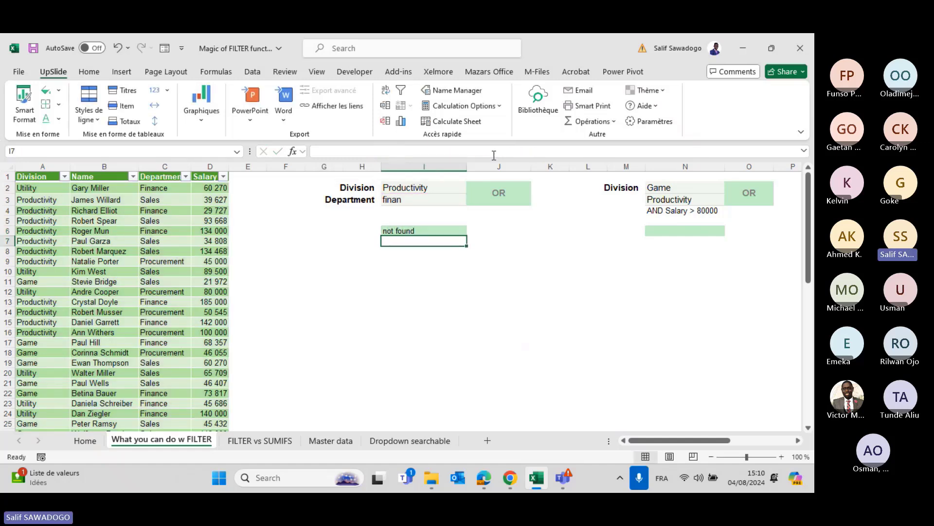
key("Up")
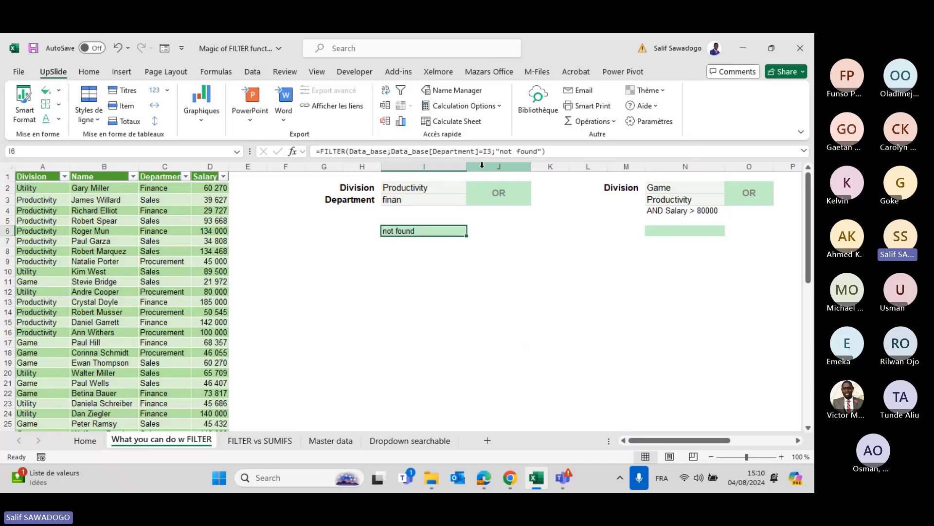
left_click(386, 204)
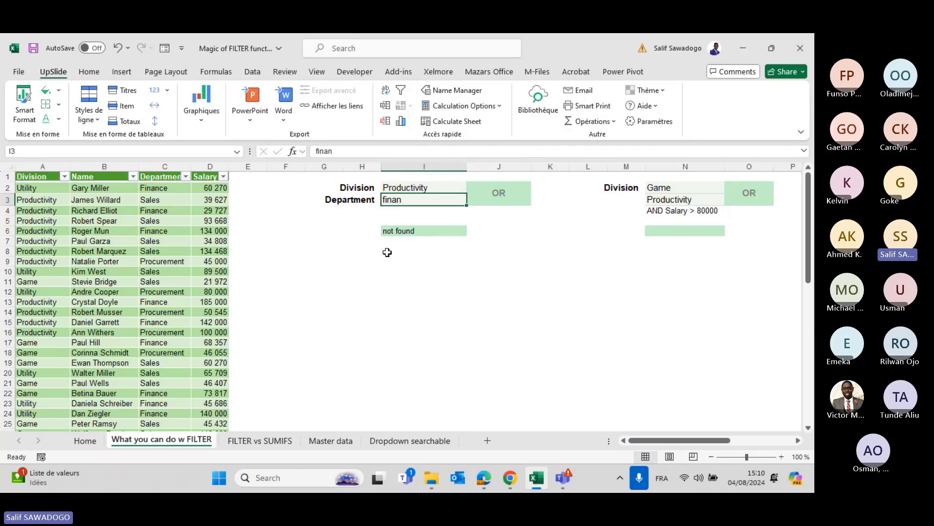
Restore Finance as the department criterion in I3 and reselect the FILTER cell I6.
type("Finance")
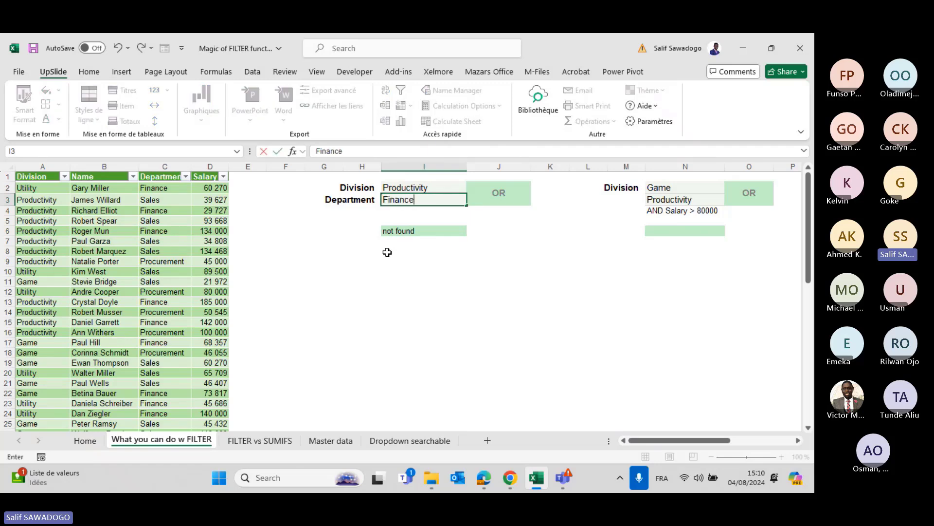
key("Return")
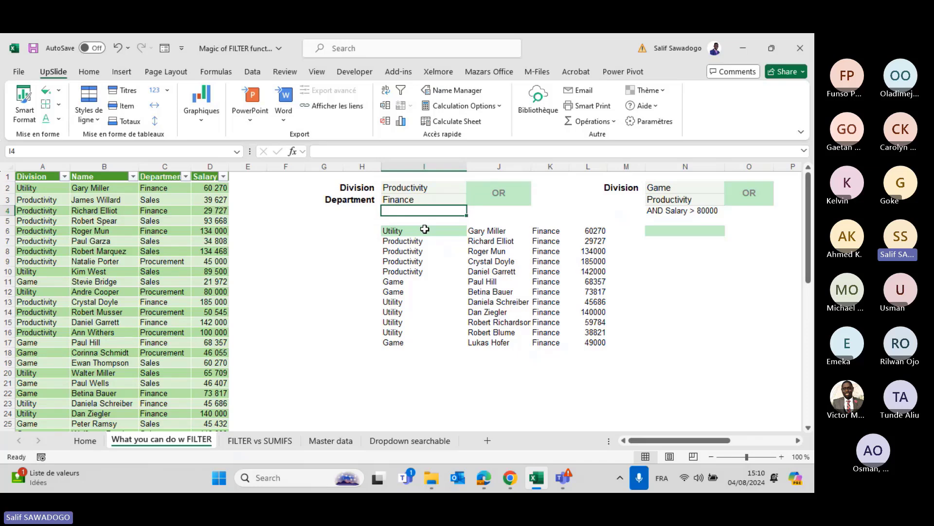
key("Down")
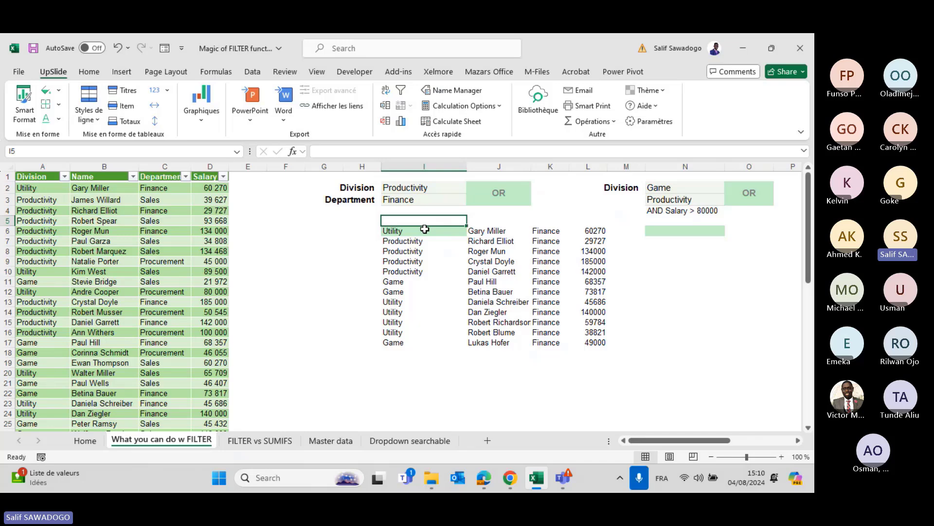
left_click(425, 229)
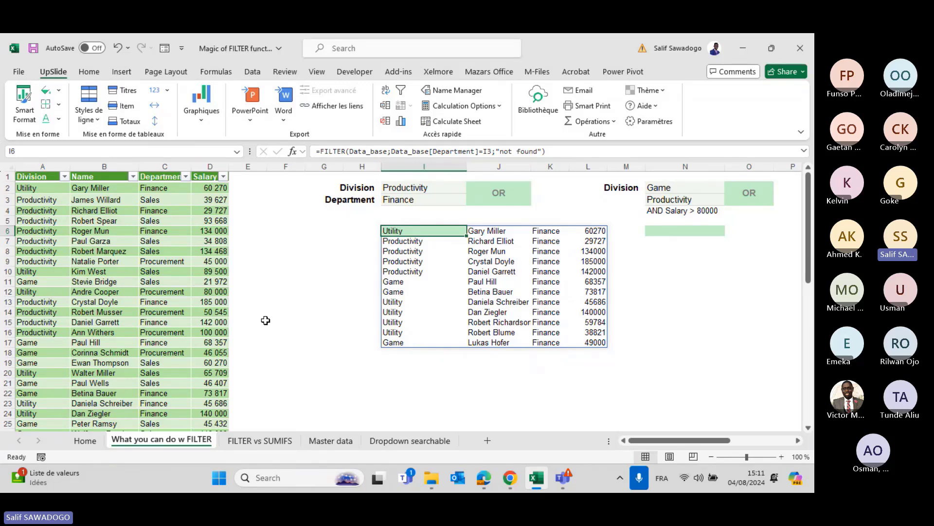
Wrap the Department condition in I6's FILTER formula in parentheses.
left_click(389, 152)
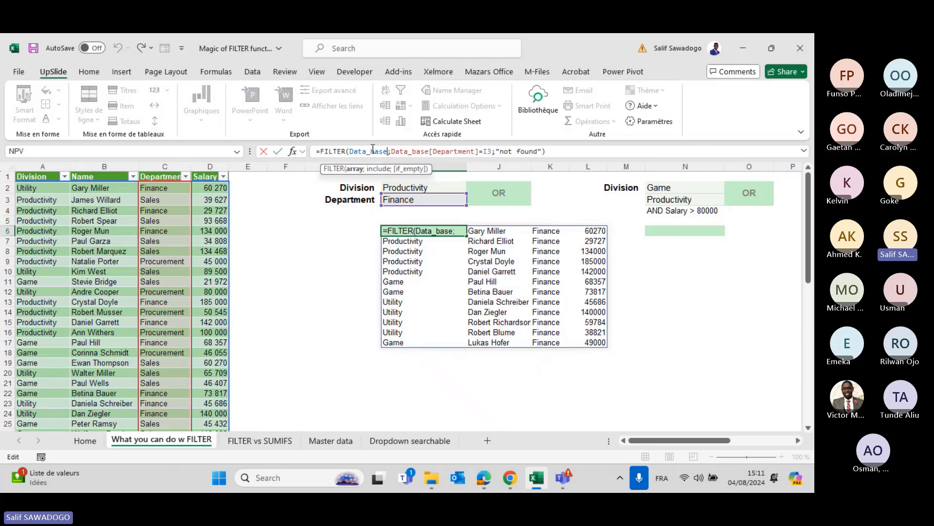
left_click(393, 152)
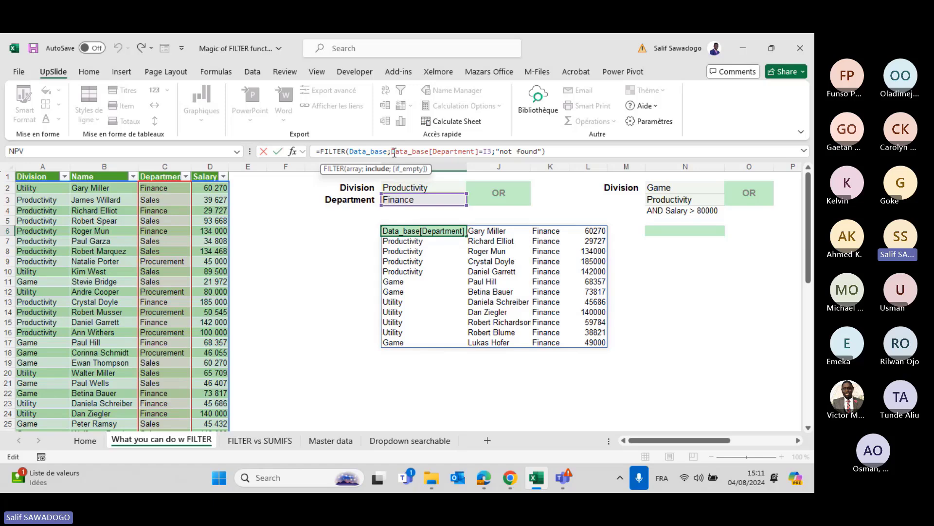
left_click(512, 152)
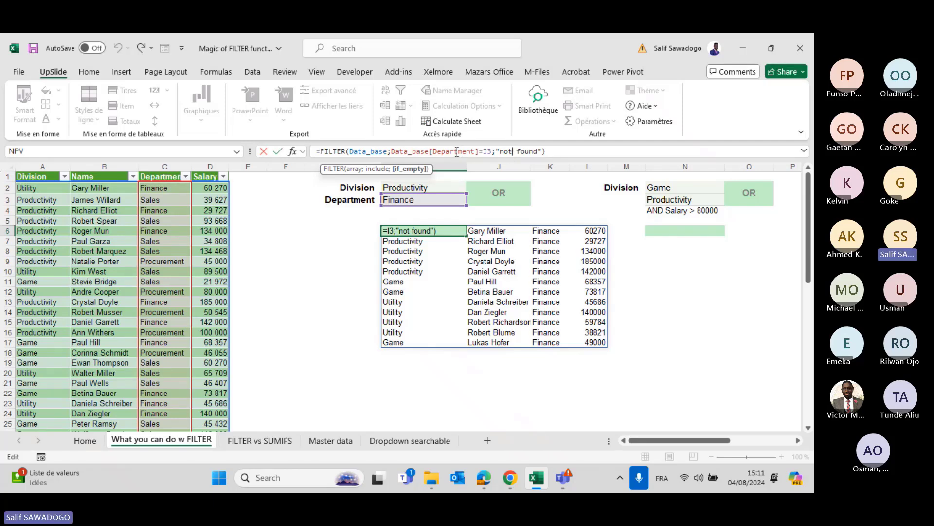
left_click(394, 151)
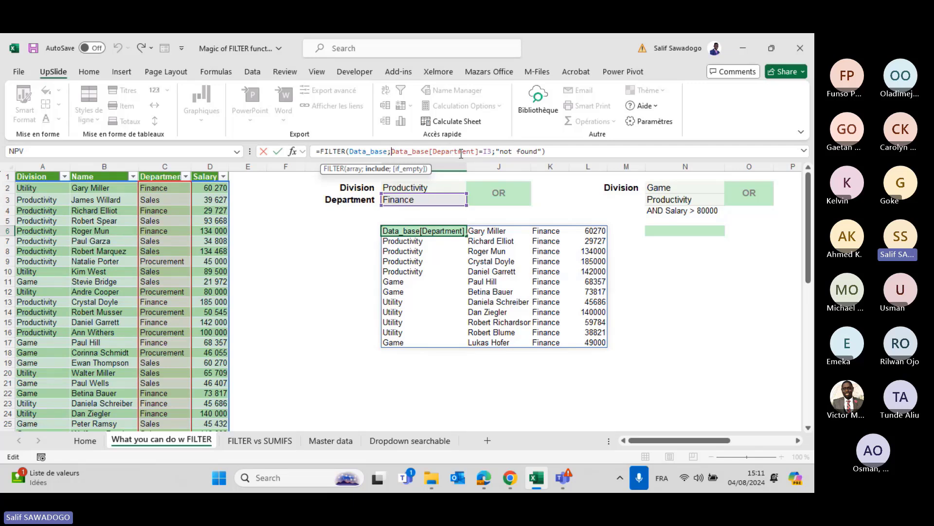
left_click_drag(493, 151, 391, 147)
left_click(391, 147)
type("(")
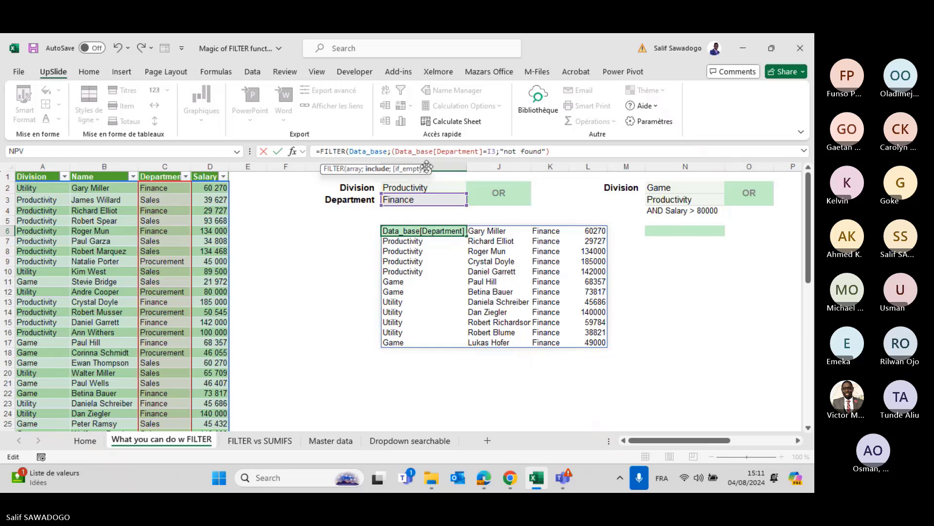
left_click(498, 152)
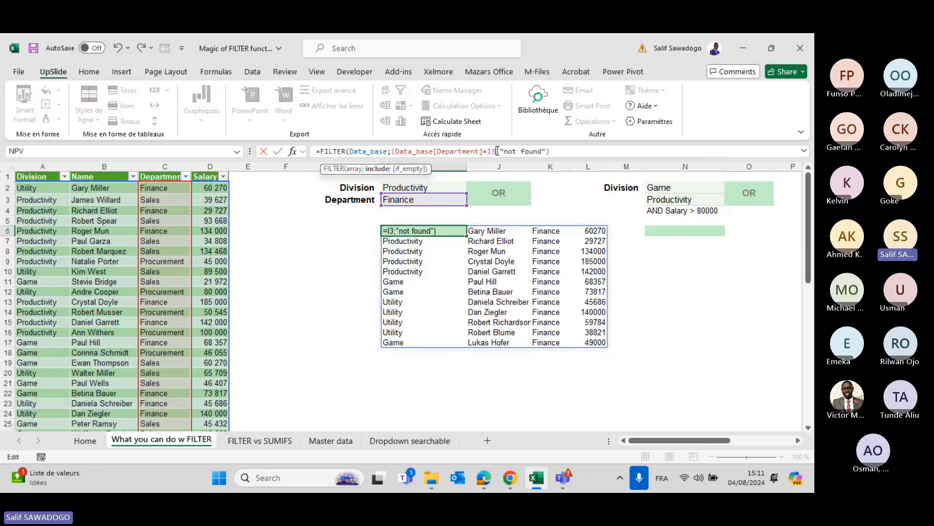
type(")")
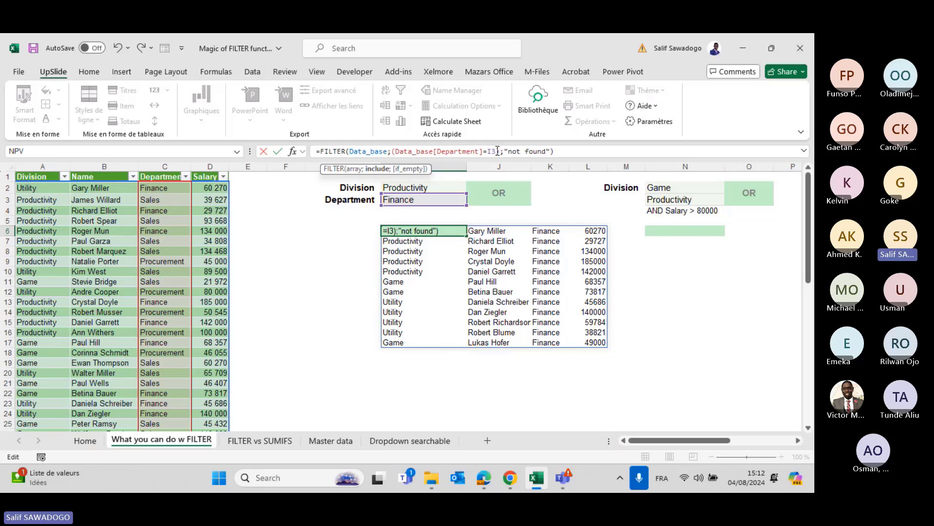
Add +(Data_base[Division]=I2) as an OR condition and commit the formula.
type("+")
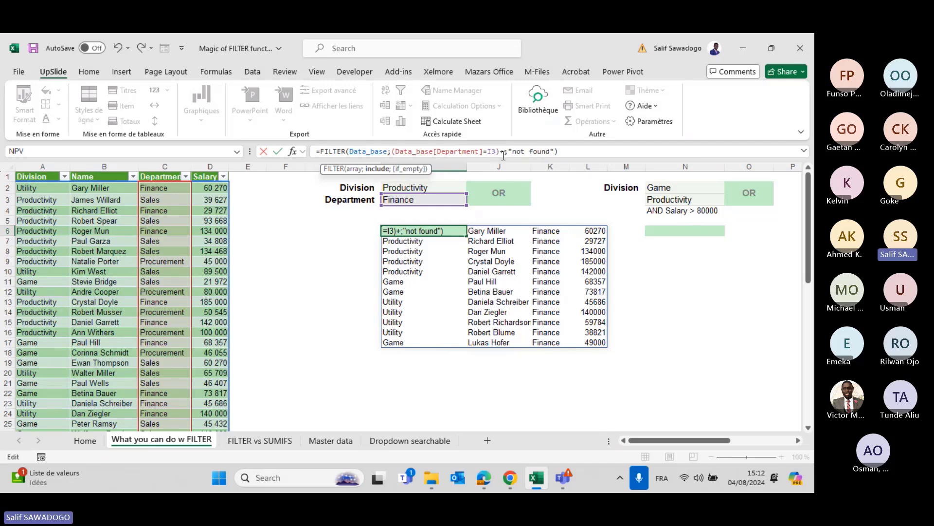
type("(")
type("base")
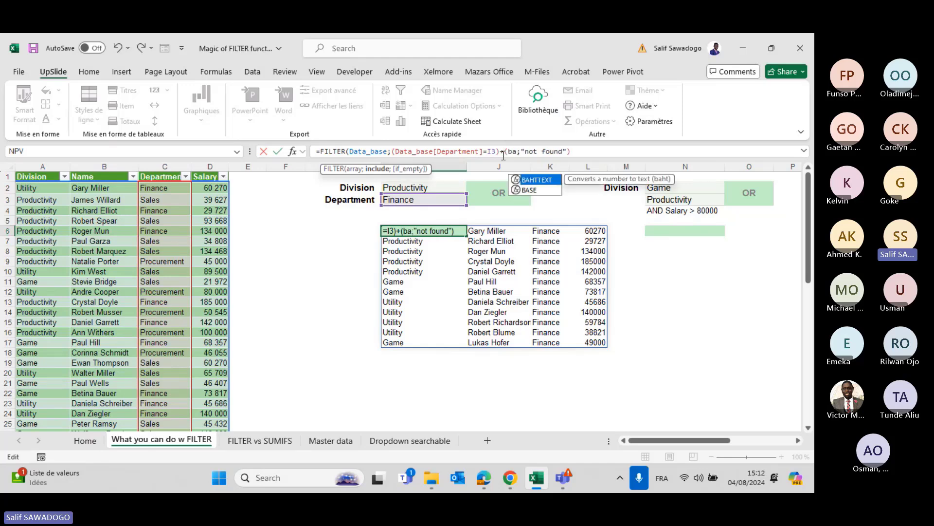
key("Down")
key("Tab")
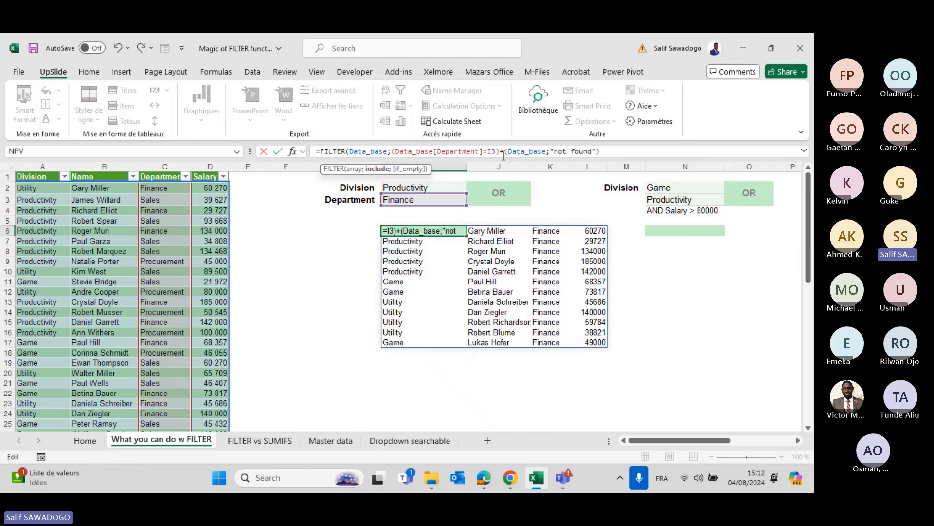
type("[")
key("Down")
key("Down")
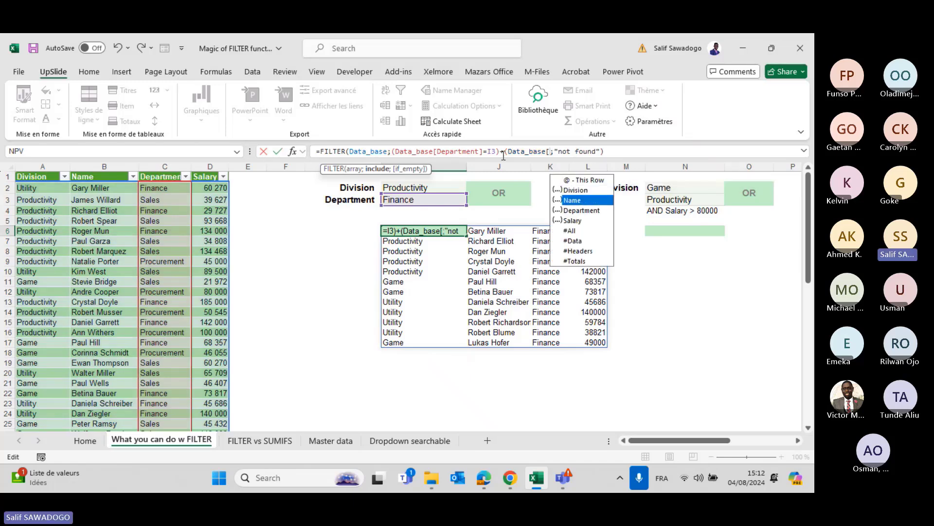
key("Up")
key("Tab")
type("]")
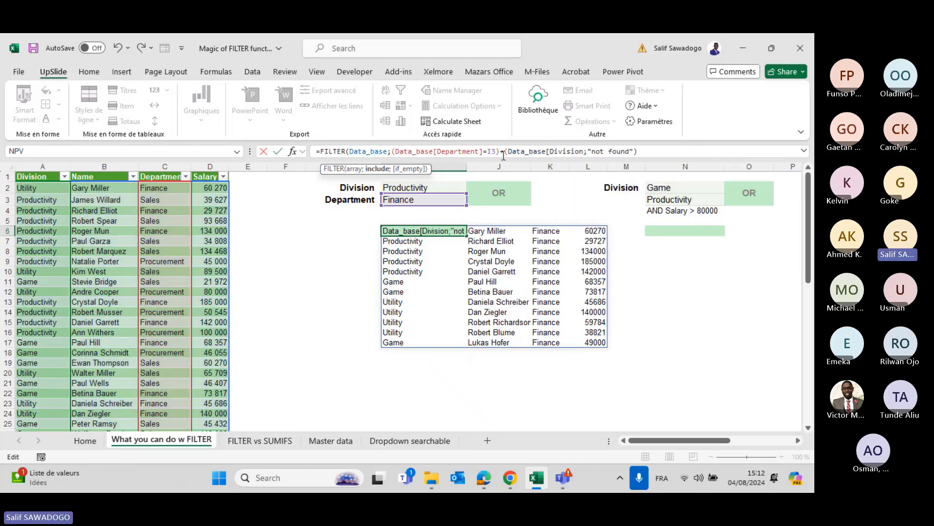
type("=")
left_click(445, 187)
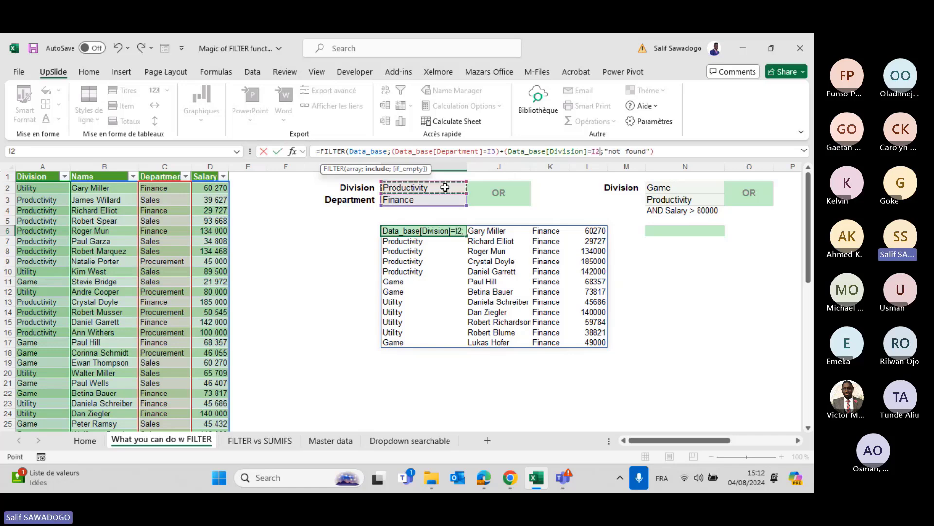
type(")")
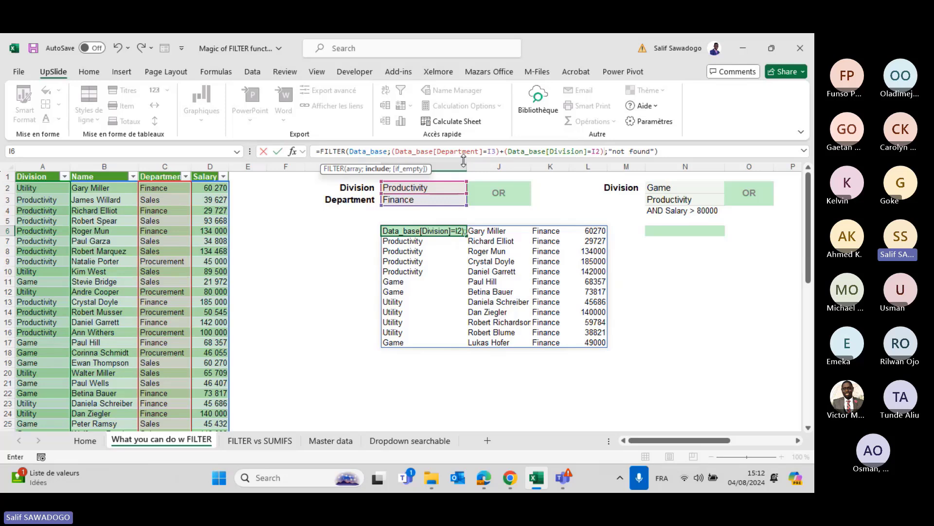
left_click(494, 152)
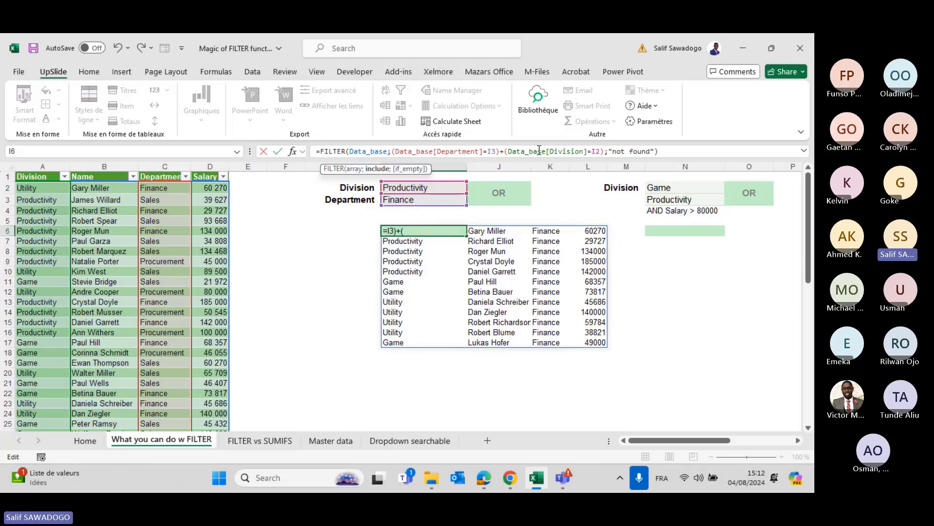
left_click(590, 152)
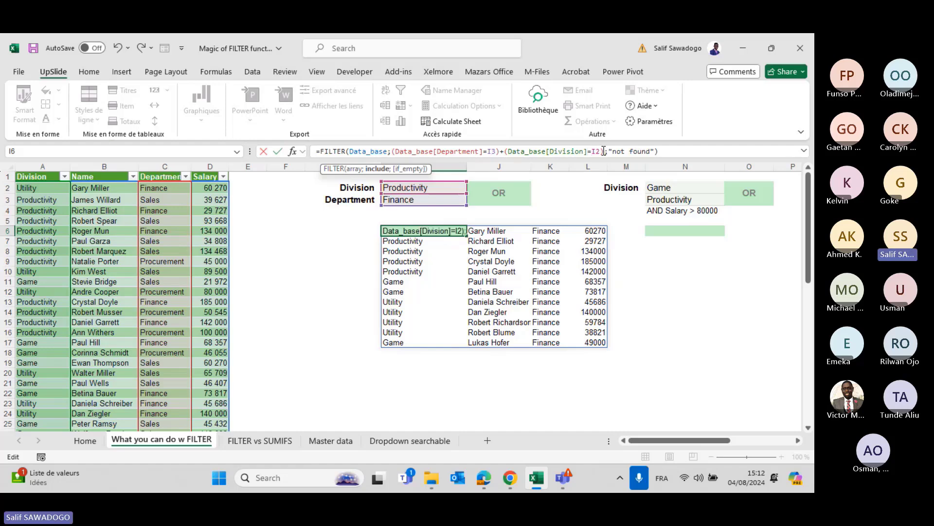
key("Return")
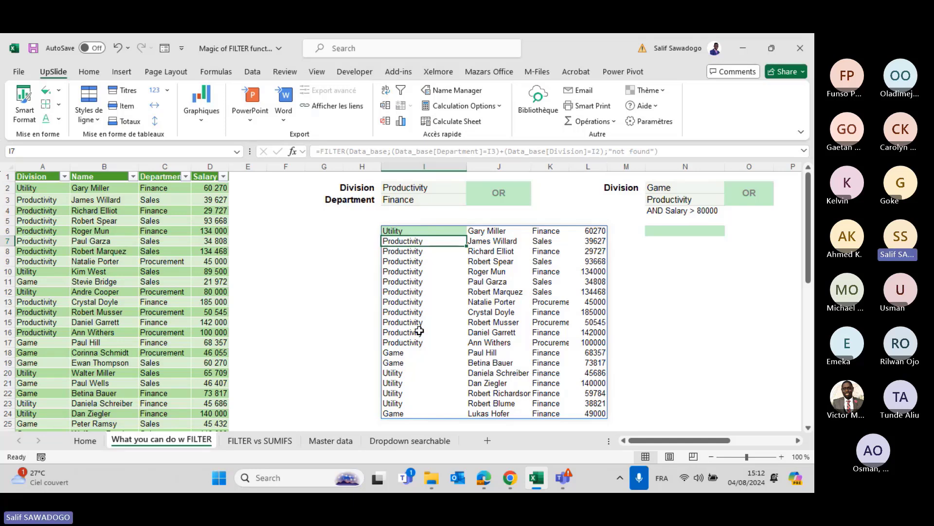
key("Up")
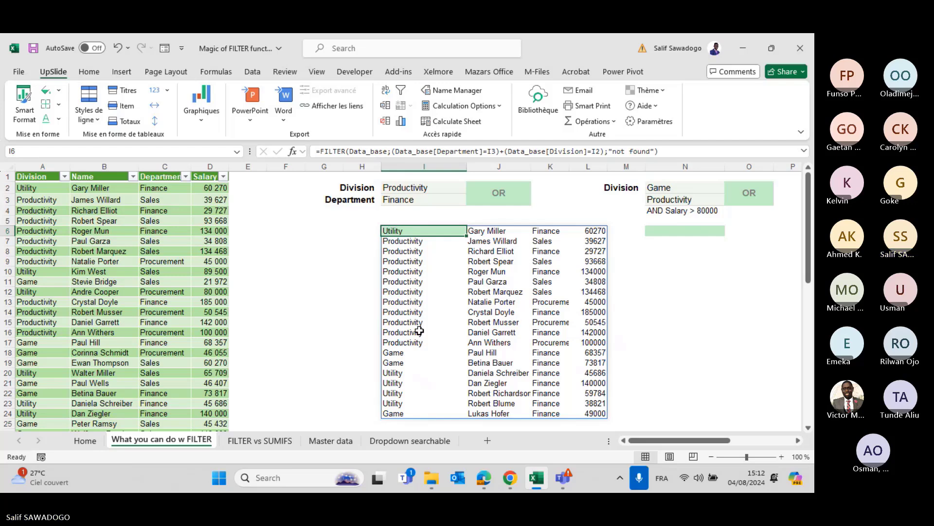
left_click(402, 199)
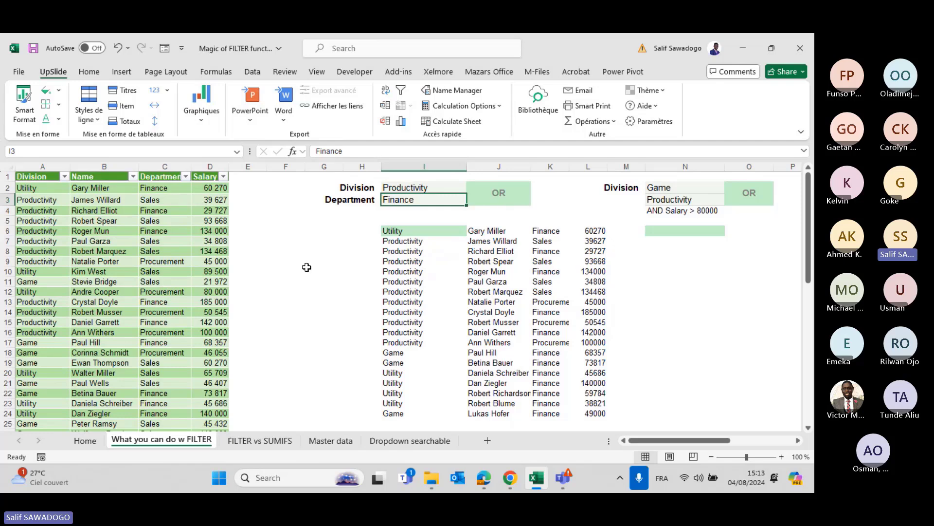
Set the Department criterion in I3 to Sales and the Division criterion in I2 to Utility.
type("Sales")
key("Return")
key("Up")
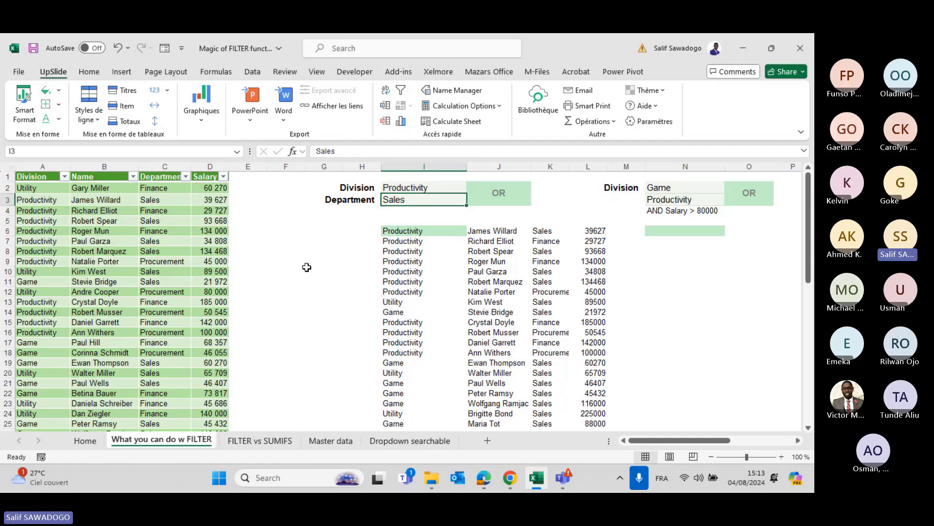
key("Up")
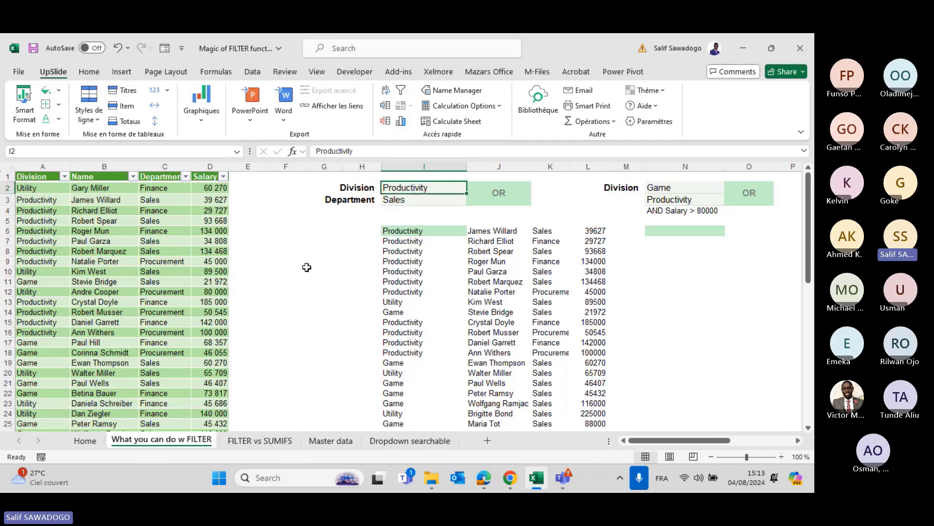
type("Utilitu")
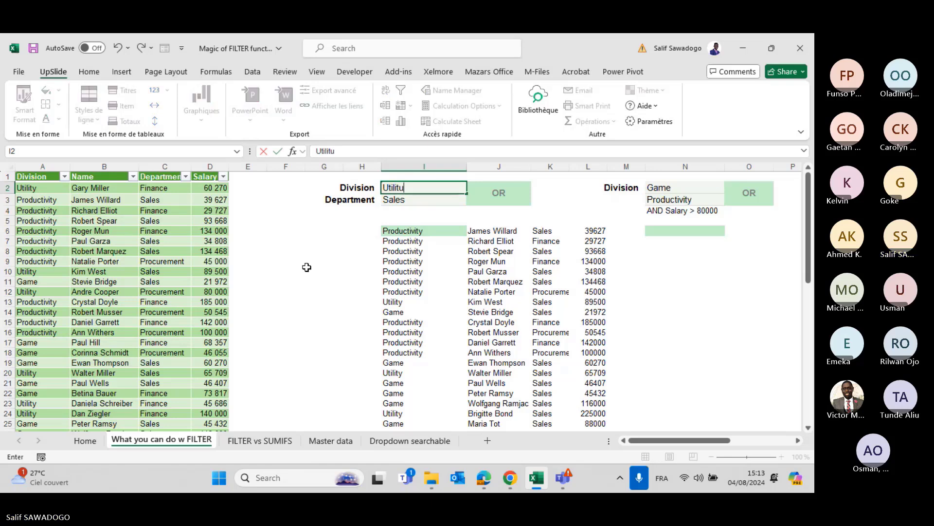
key("BackSpace")
type("y")
key("Return")
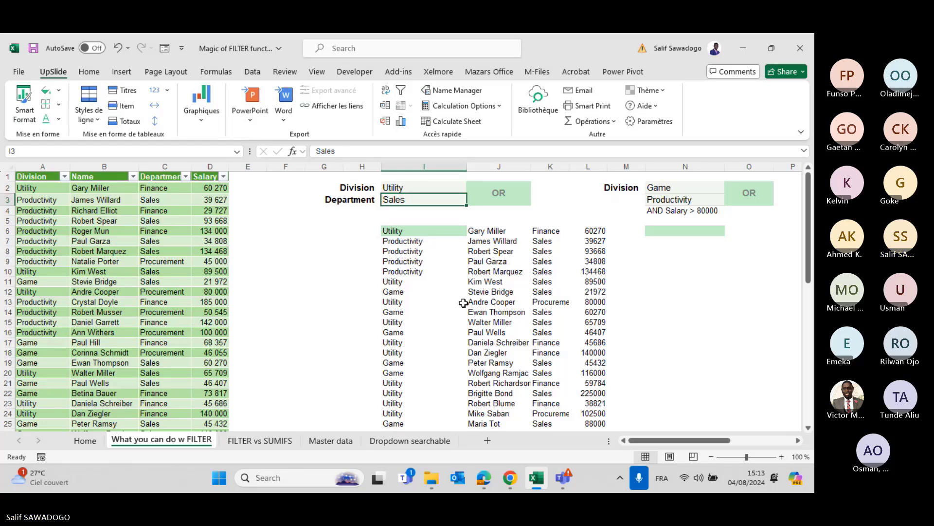
scroll(464, 302, "right", 4)
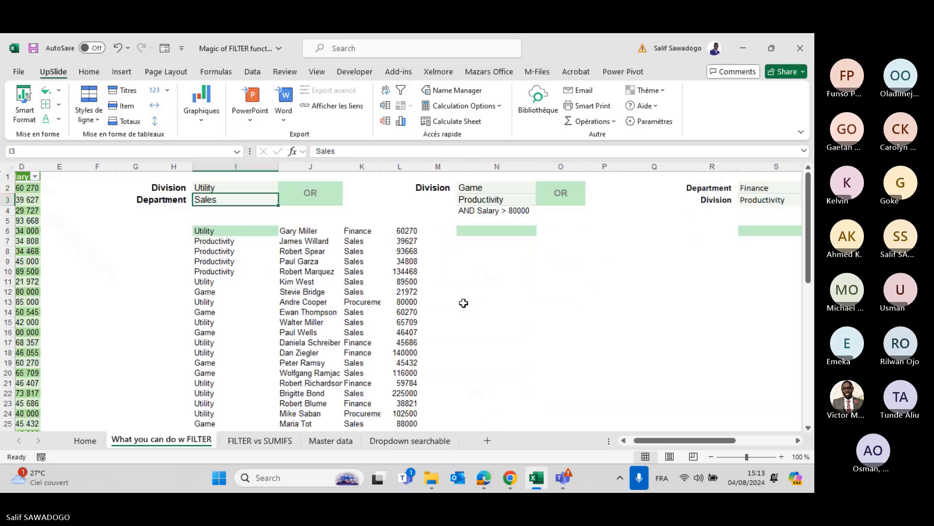
scroll(463, 302, "right", 1)
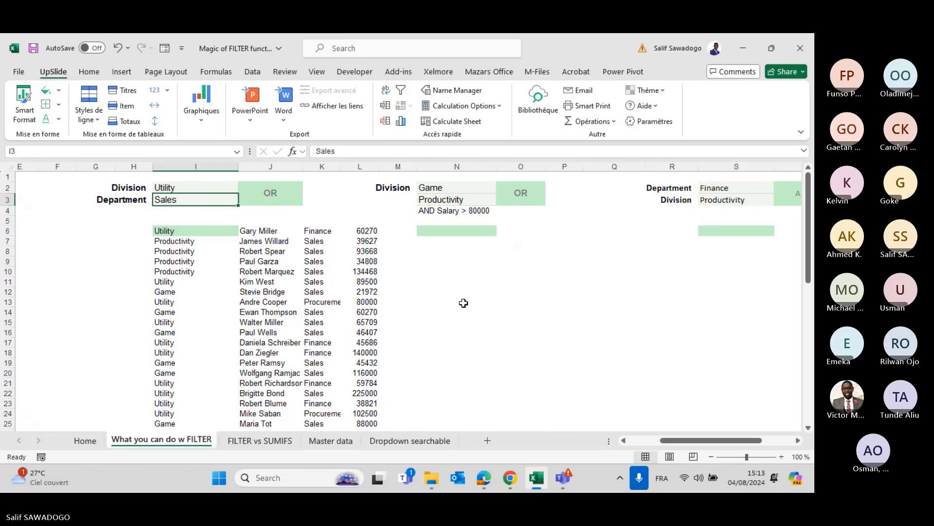
scroll(464, 303, "left", 5)
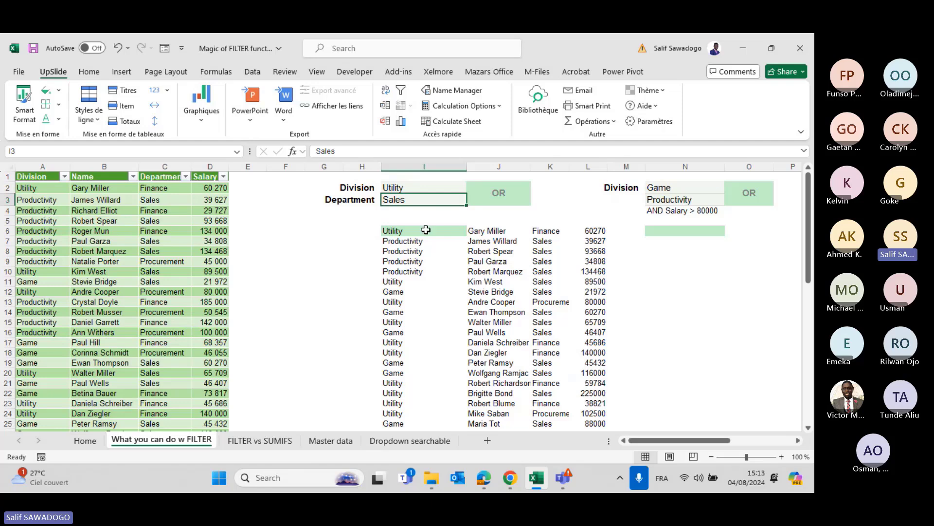
scroll(424, 230, "right", 3)
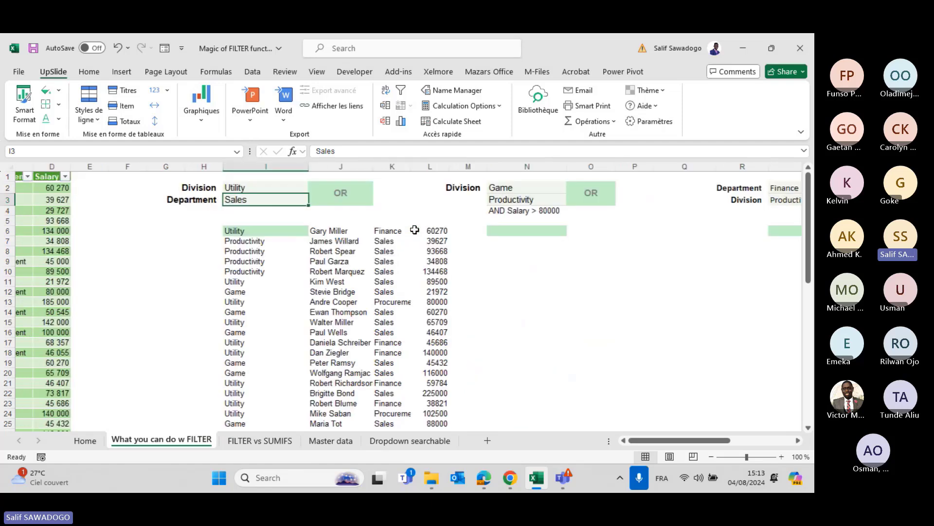
Enter =FILTER(Data_base;Data_base[Division]=N2) in cell N6.
left_click(236, 230)
left_click(518, 228)
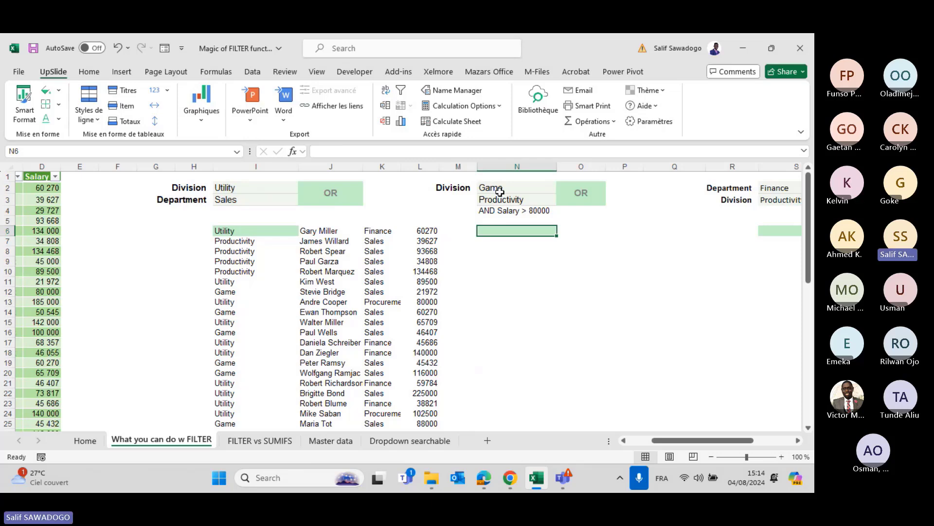
type("=")
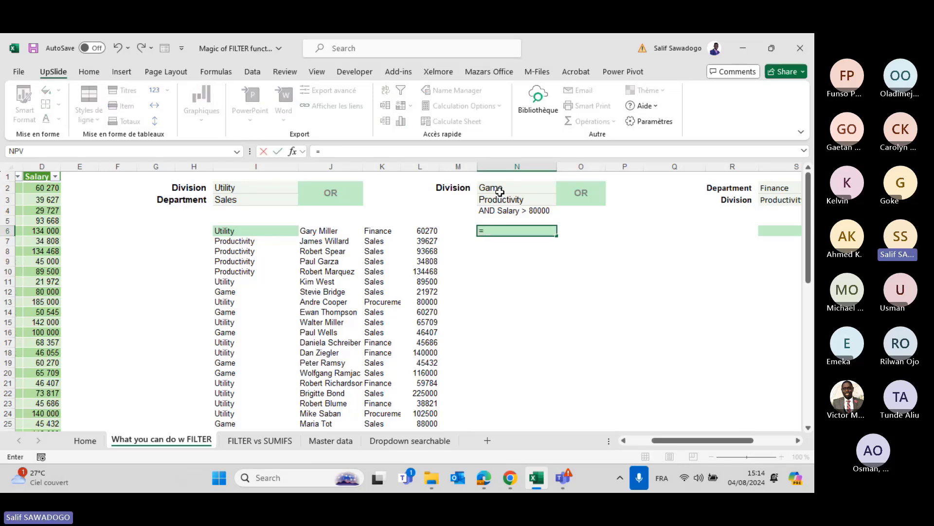
type("FILTER(")
type("Data_")
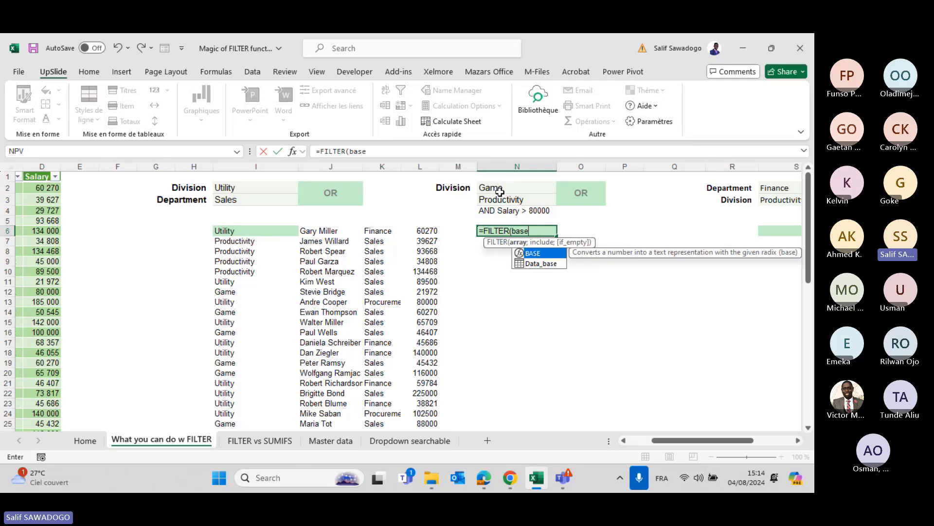
key("Tab")
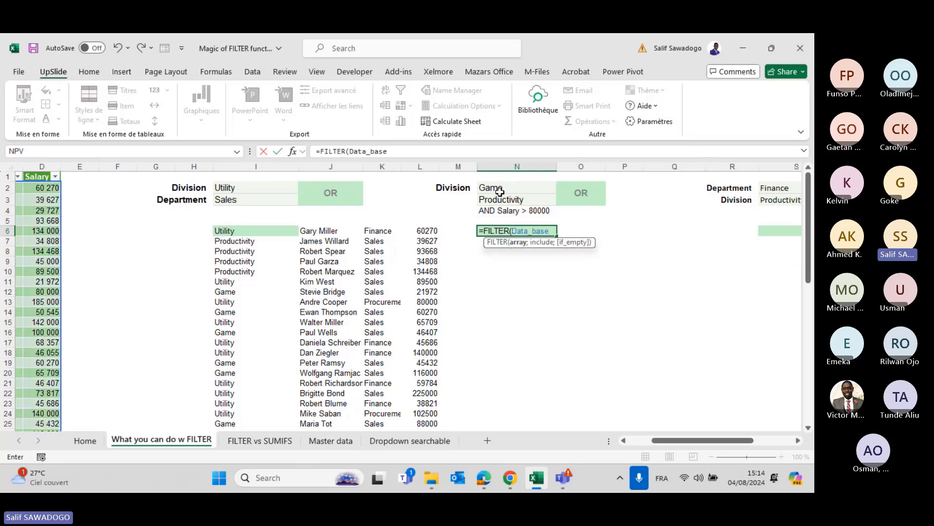
type(";")
type("Data_")
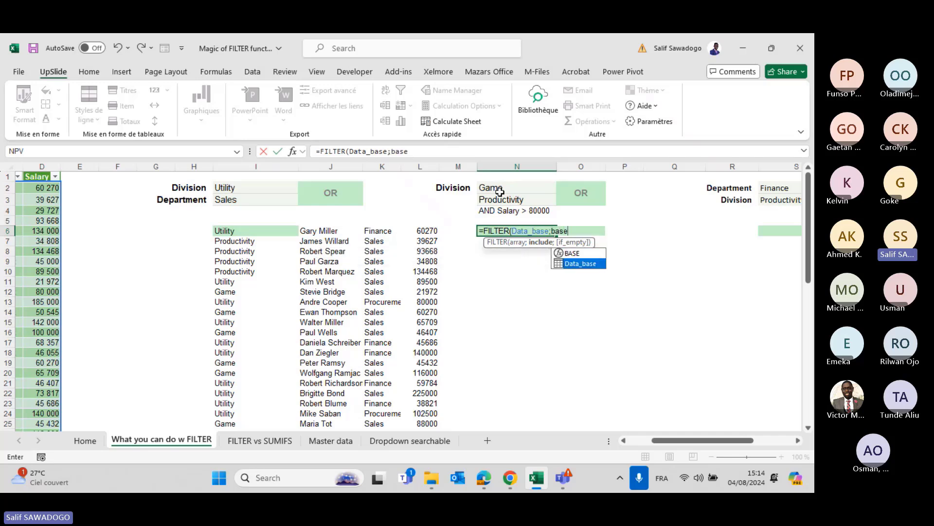
key("Tab")
type("[")
key("Down")
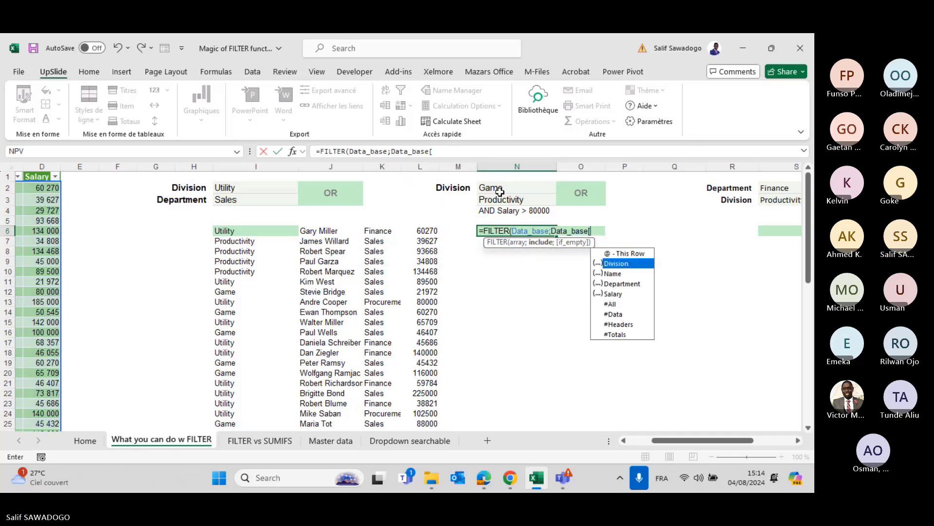
key("Down")
key("Up")
key("Tab")
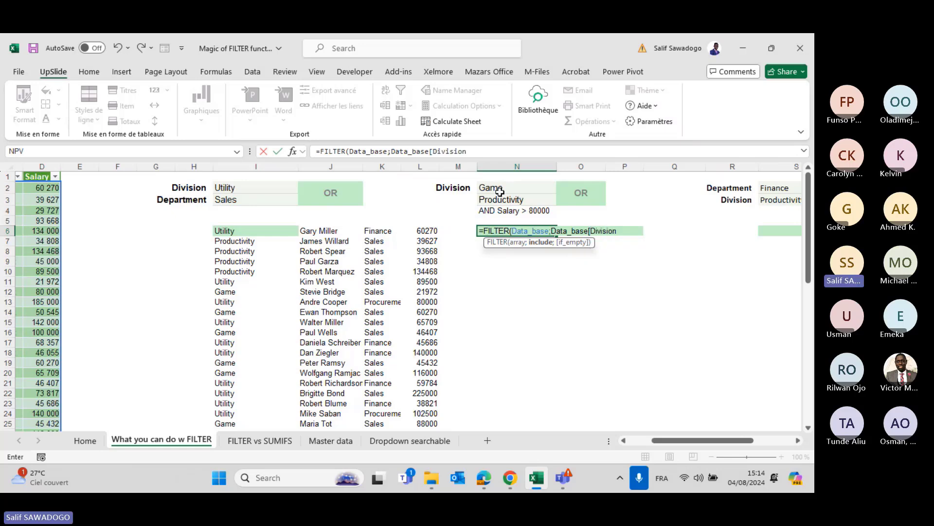
type("]=")
left_click(511, 187)
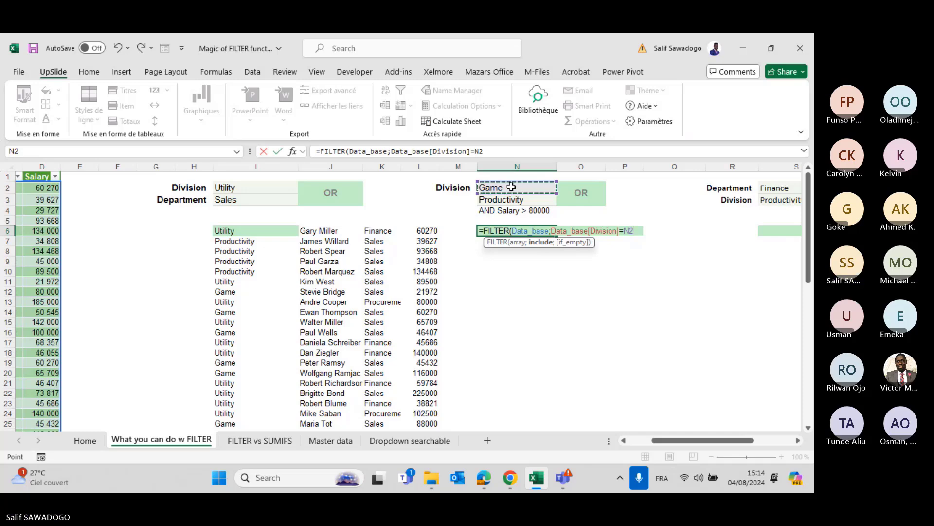
type(")")
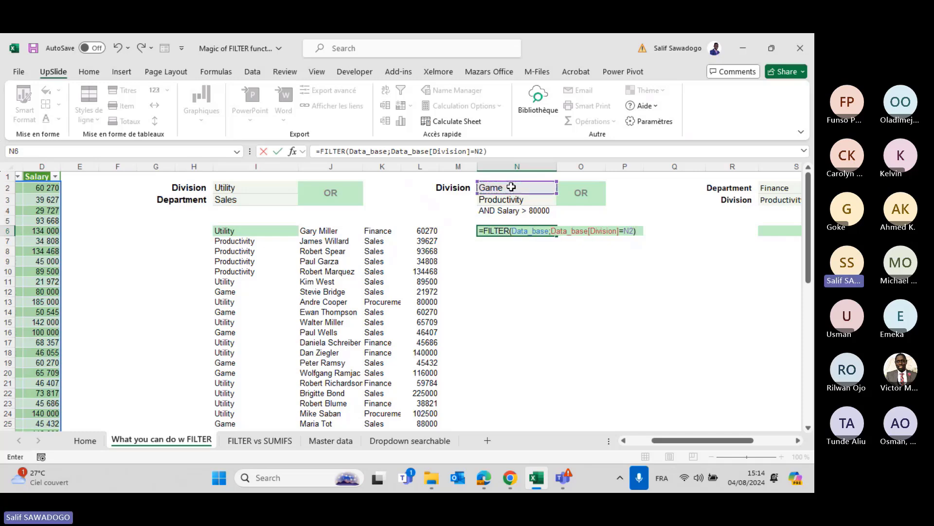
Bracket the criterion, add +(Data_base[Division]=N3) and a "not found" fallback, then commit.
left_click(553, 232)
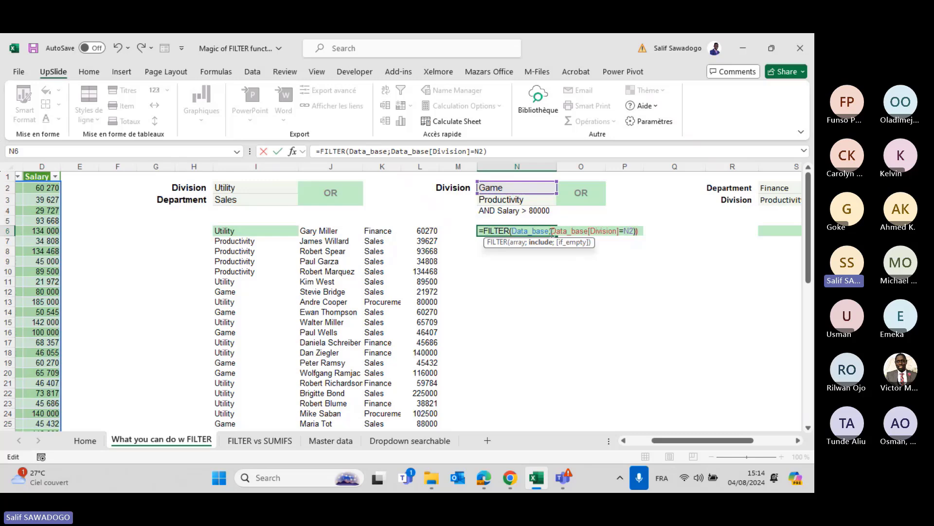
type("(")
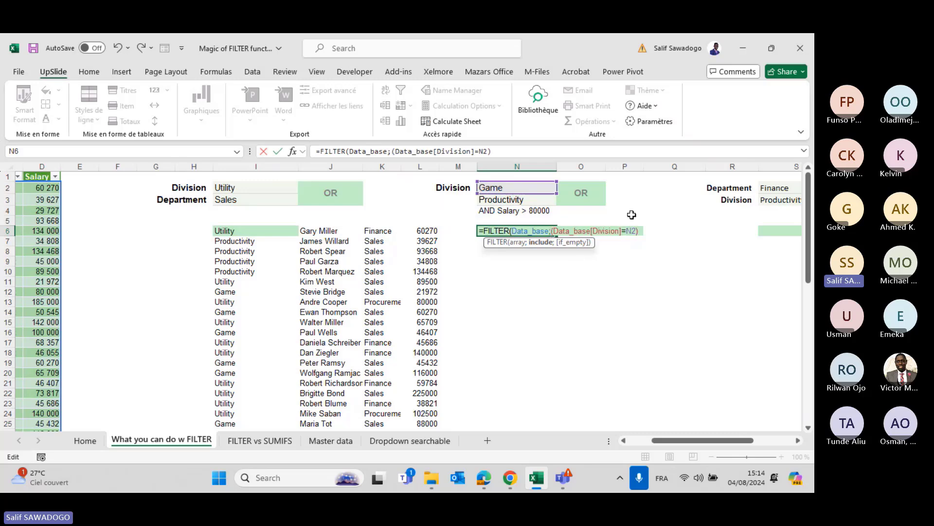
left_click(544, 154)
type("+")
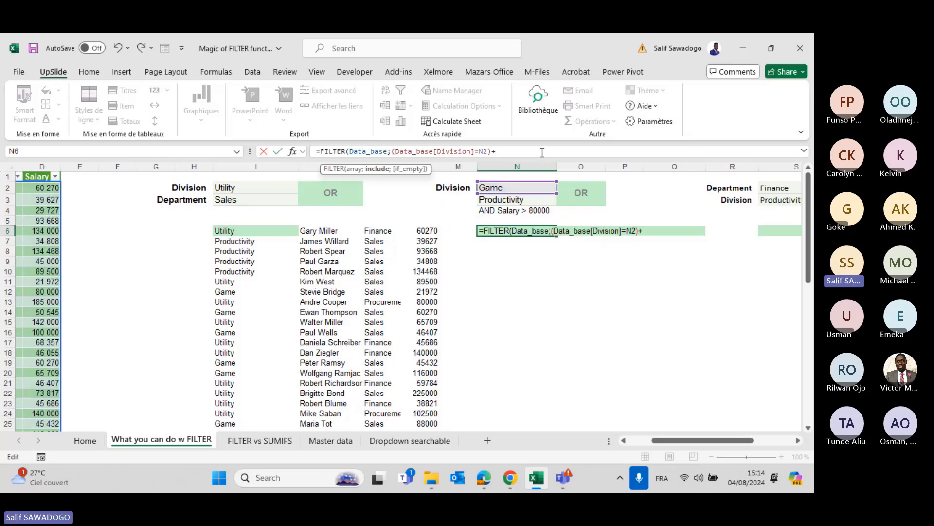
type("(Data_base")
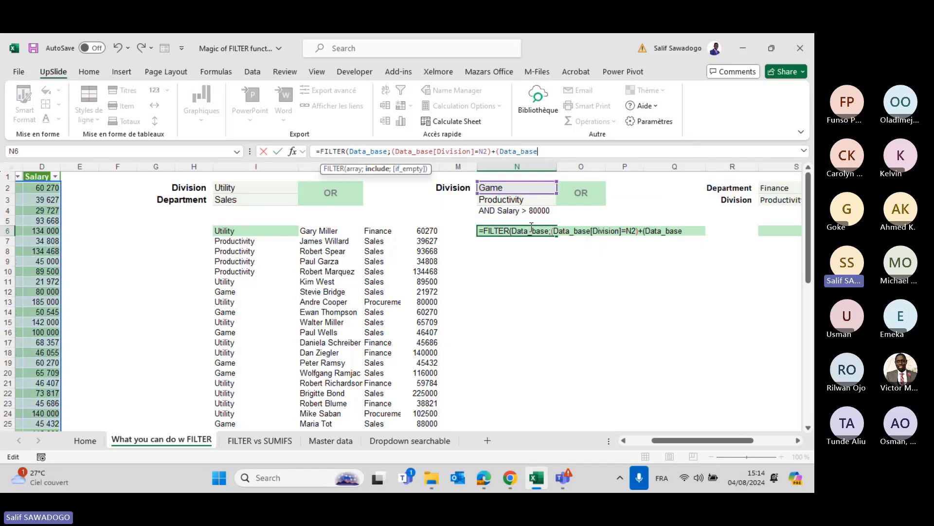
type("[Division")
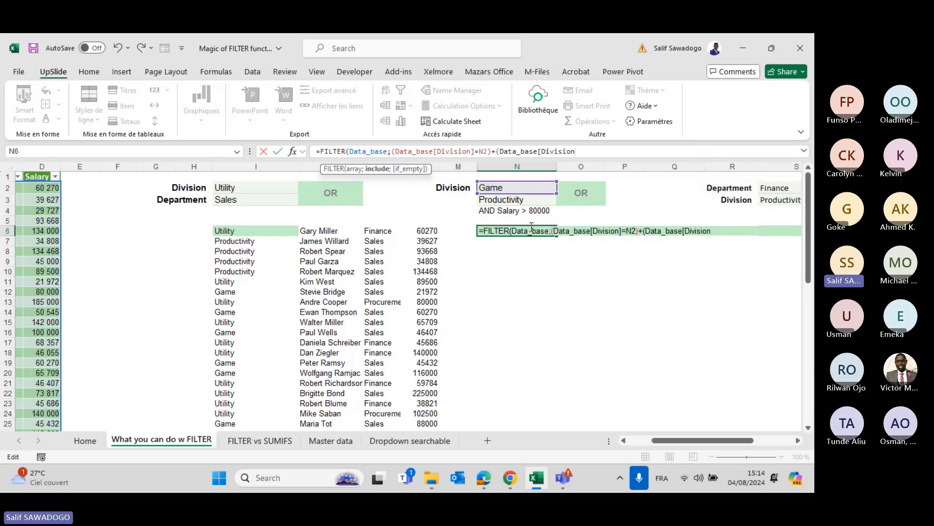
type("]=")
left_click(487, 201)
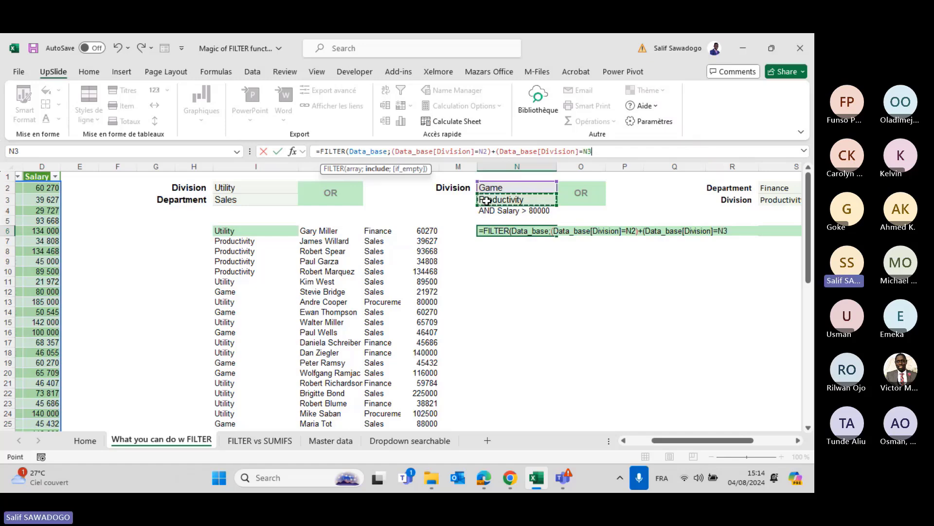
type(")")
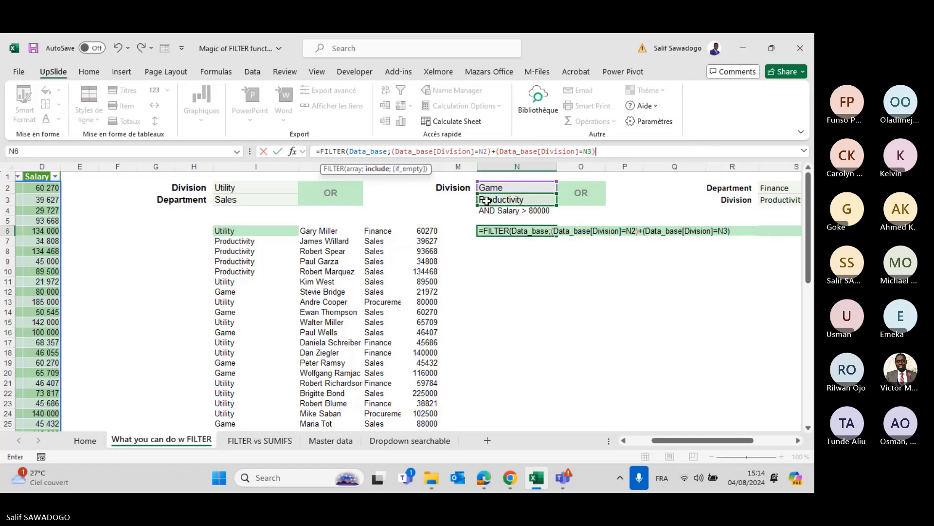
type(";")
type("\"not ")
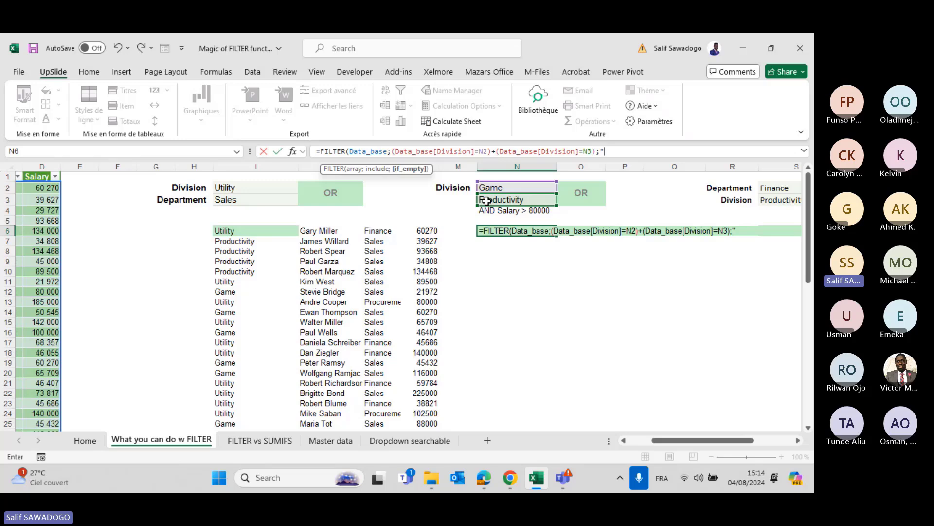
type("foun")
type("d'")
type("\")")
key("Return")
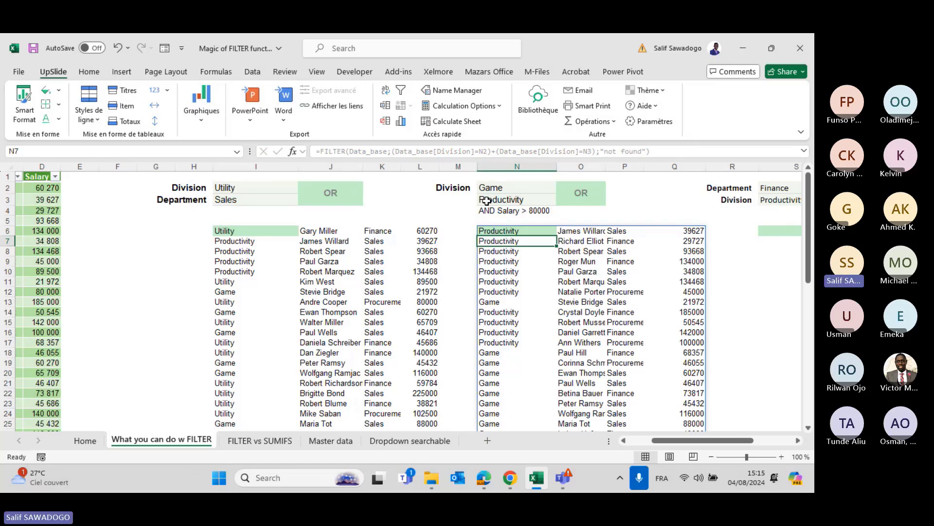
Append the condition +(Data_base[Salary]>80000) to N6's FILTER formula.
key("Up")
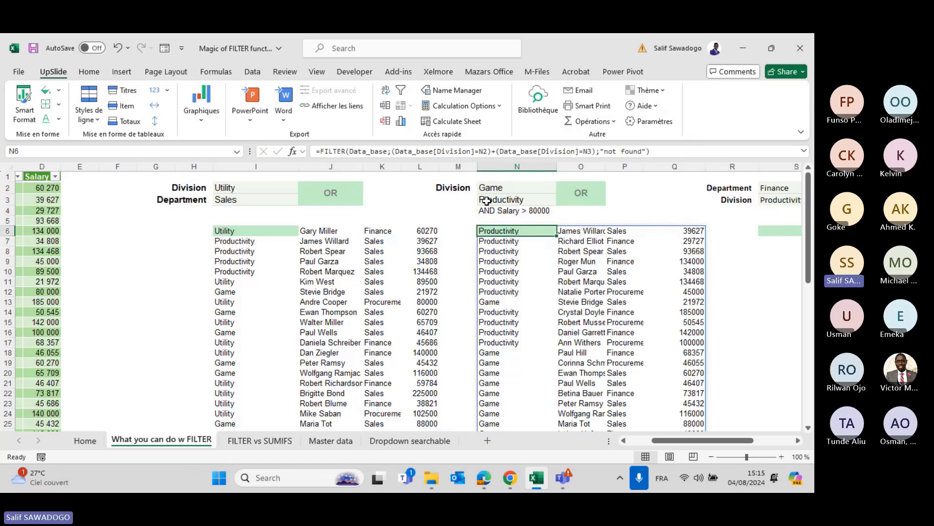
key("Right")
key("Left")
left_click(597, 152)
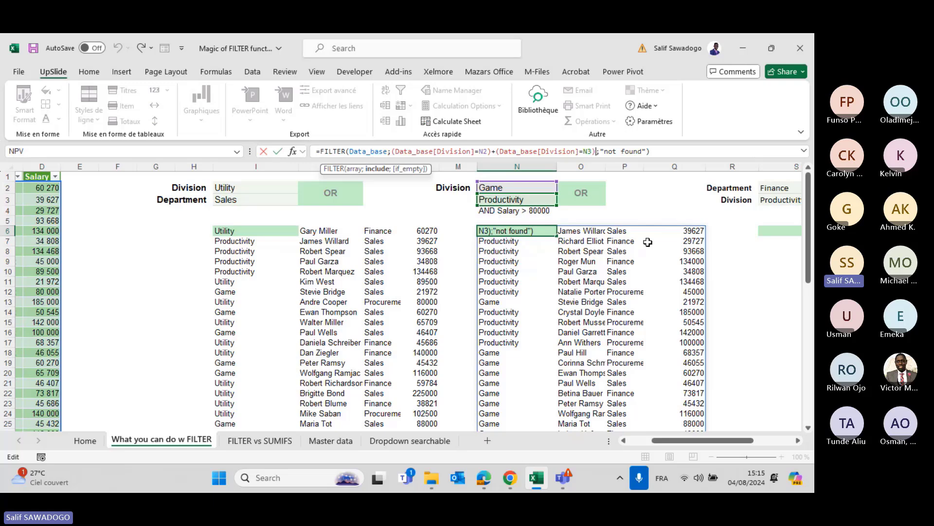
type("+(")
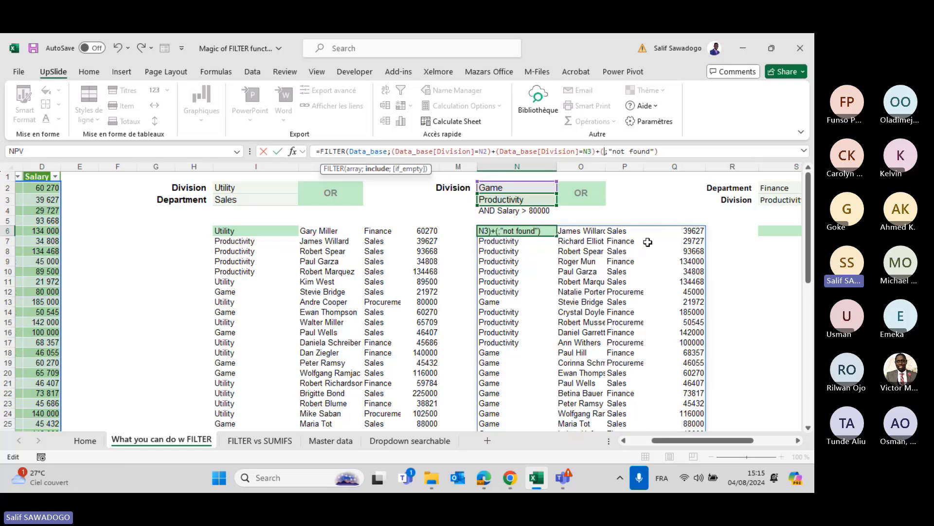
type("bas")
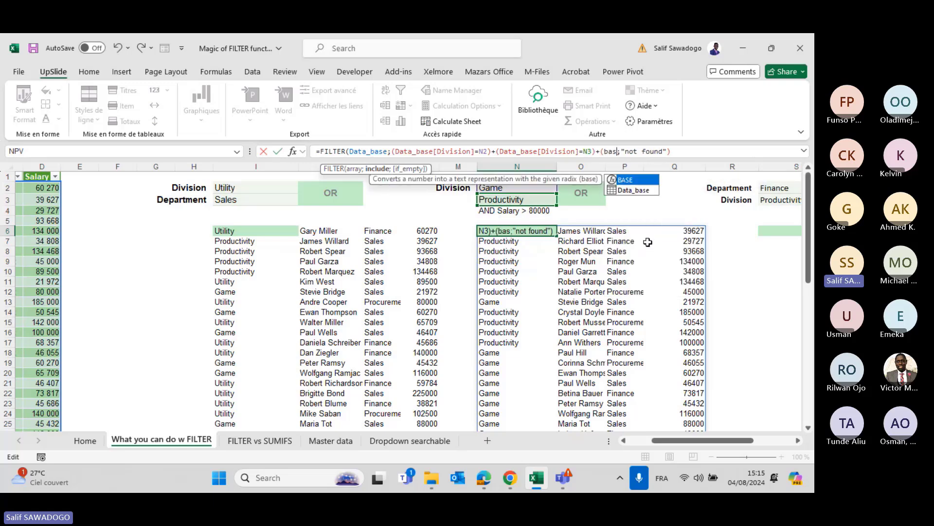
key("Down")
key("Tab")
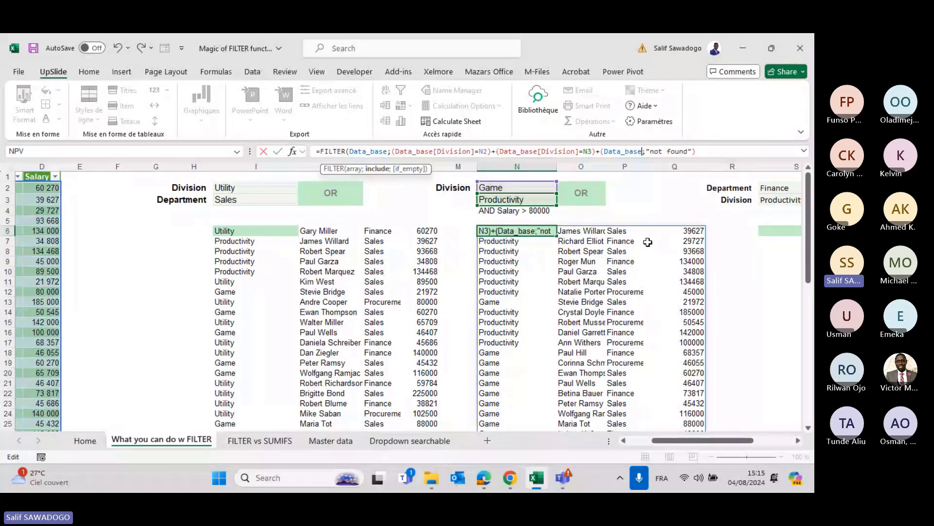
type("[")
key("Down")
key("Down")
key("Down")
key("Down")
key("Tab")
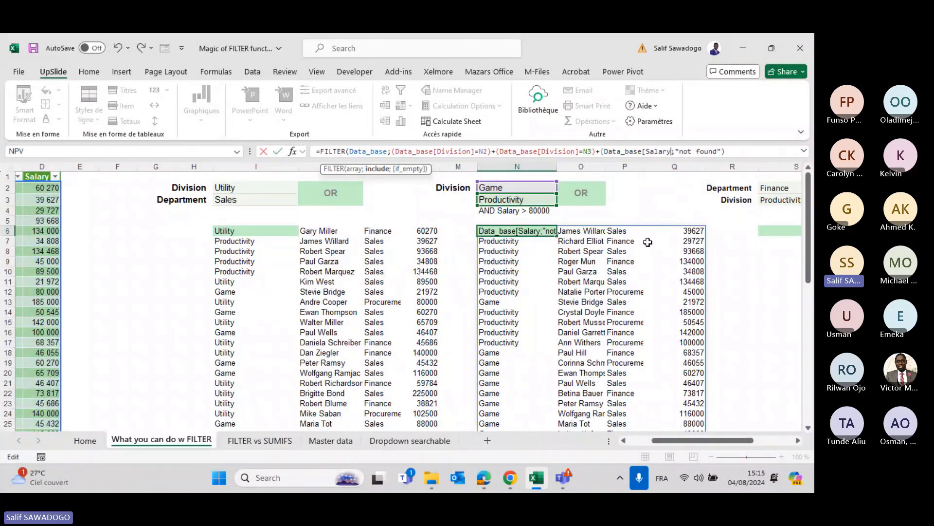
type("]=")
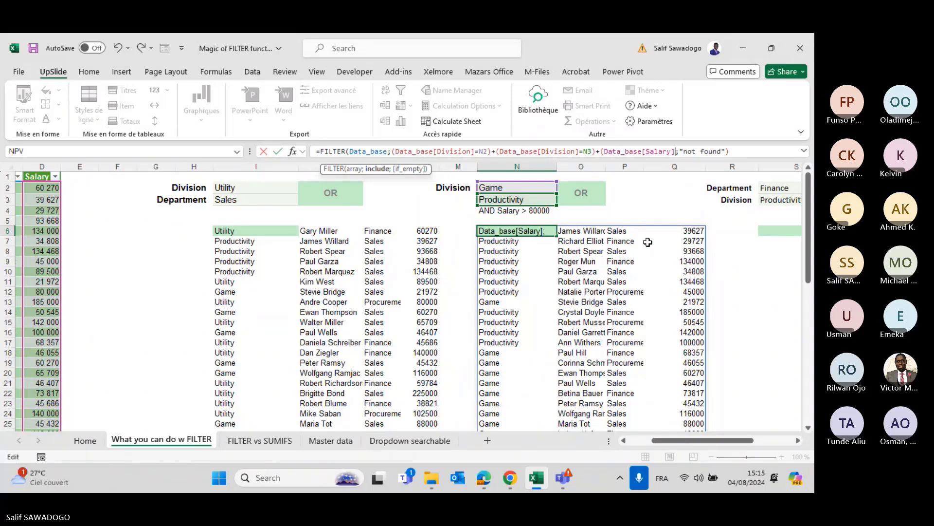
key("BackSpace")
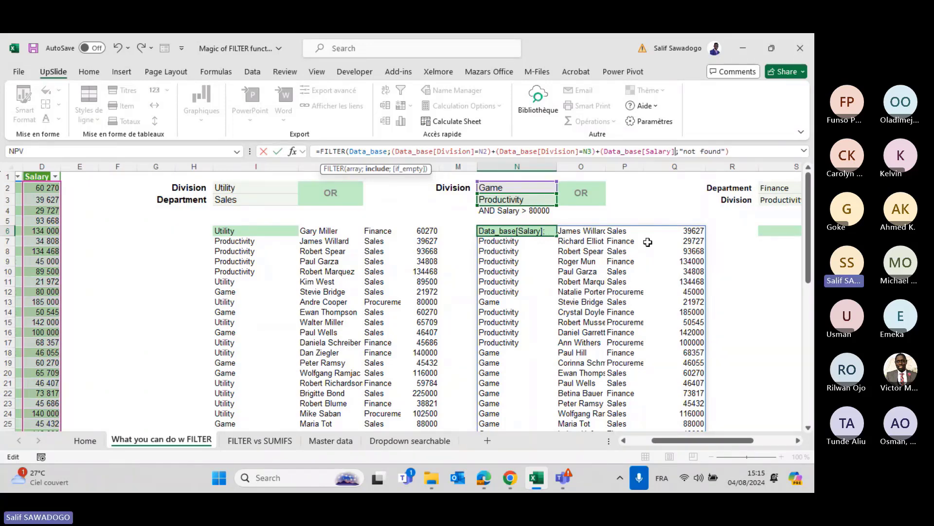
type(">80000")
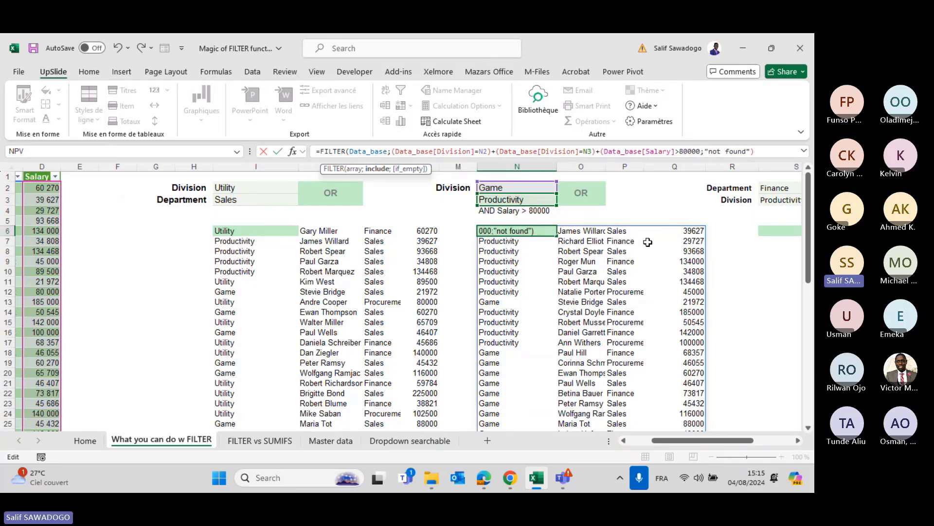
type(")")
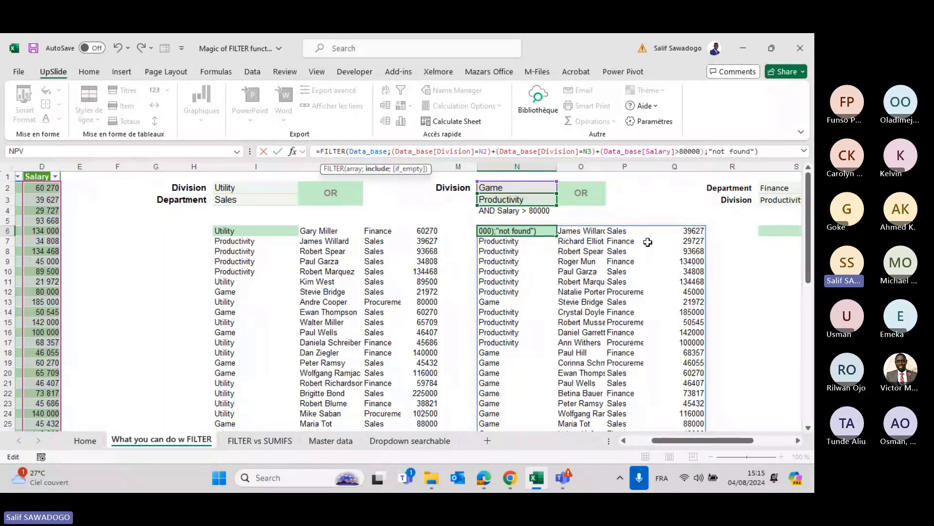
key("Return")
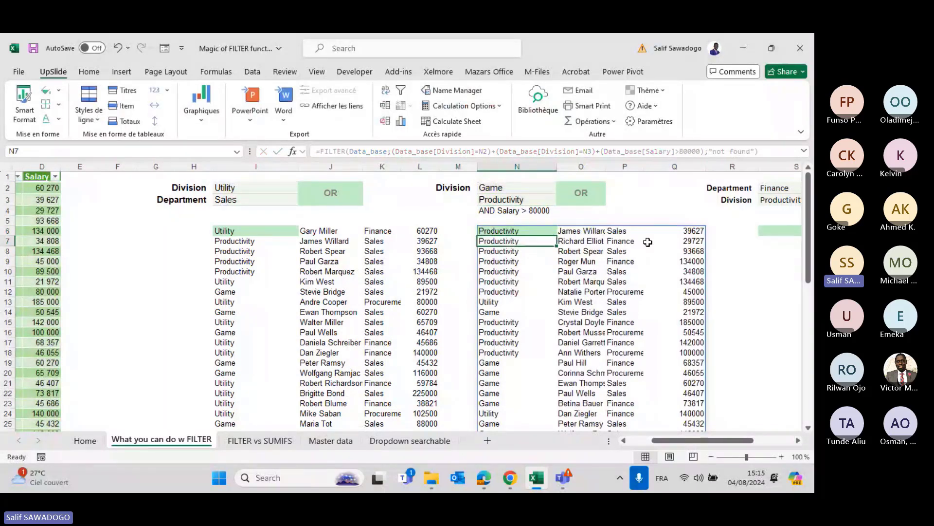
scroll(542, 294, "right", 4)
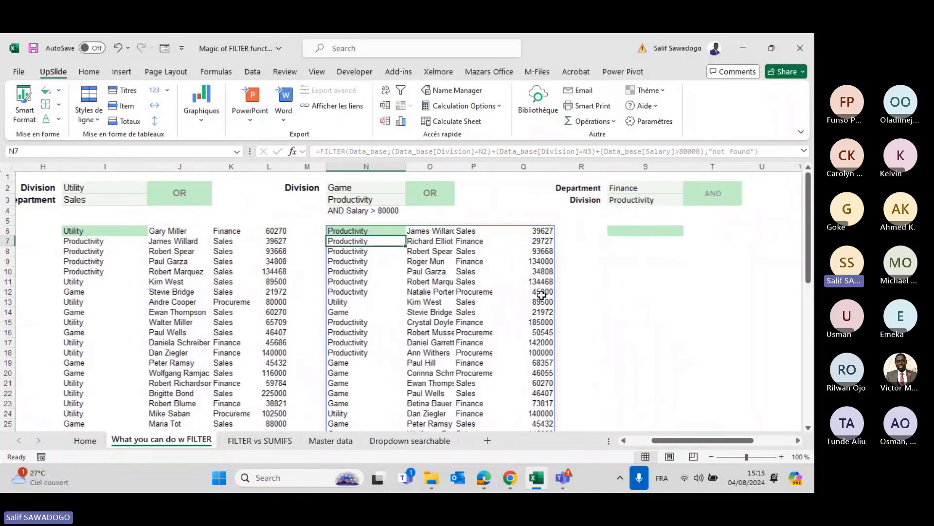
scroll(541, 295, "down", 3)
scroll(542, 294, "up", 1)
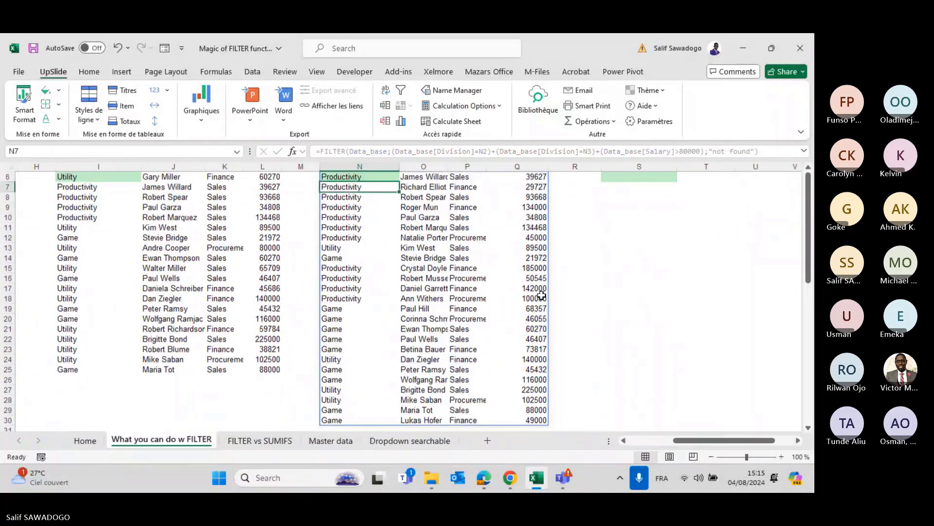
scroll(542, 295, "up", 2)
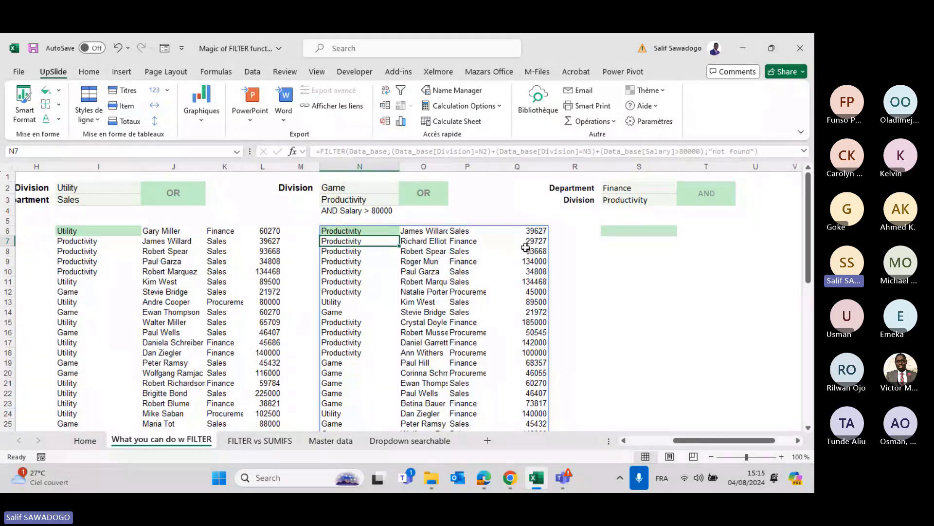
left_click_drag(524, 234, 527, 298)
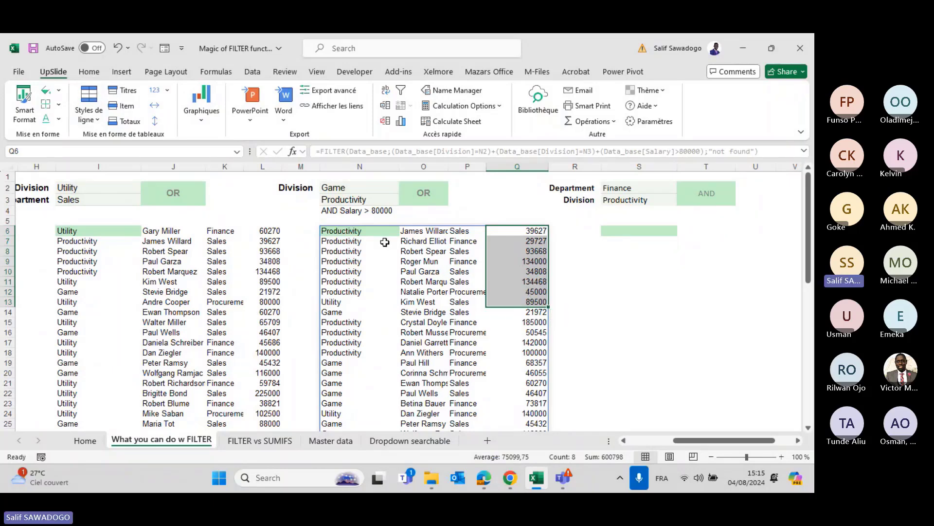
left_click(351, 228)
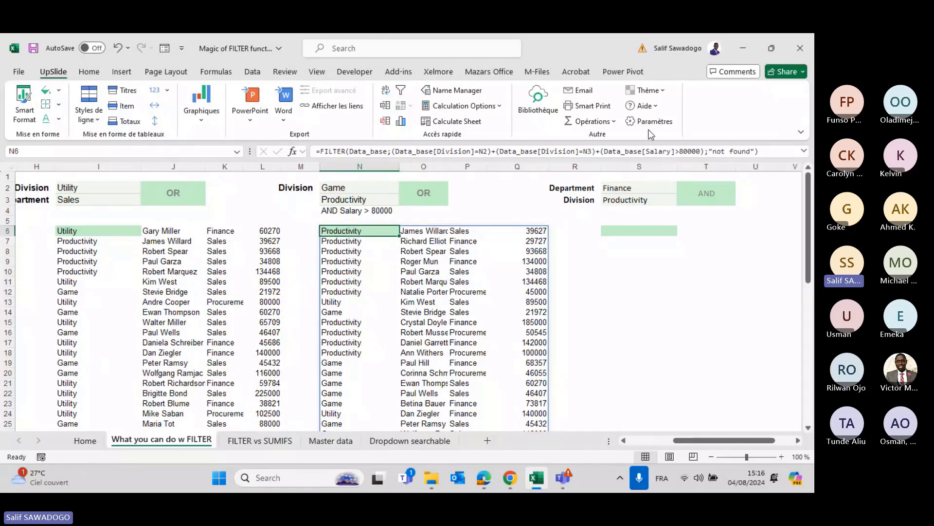
left_click(599, 152)
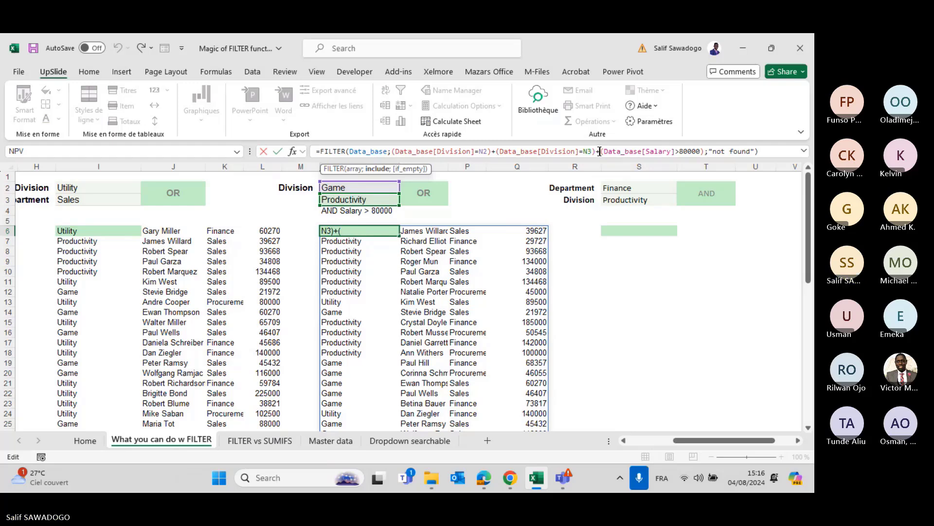
key("BackSpace")
type("*")
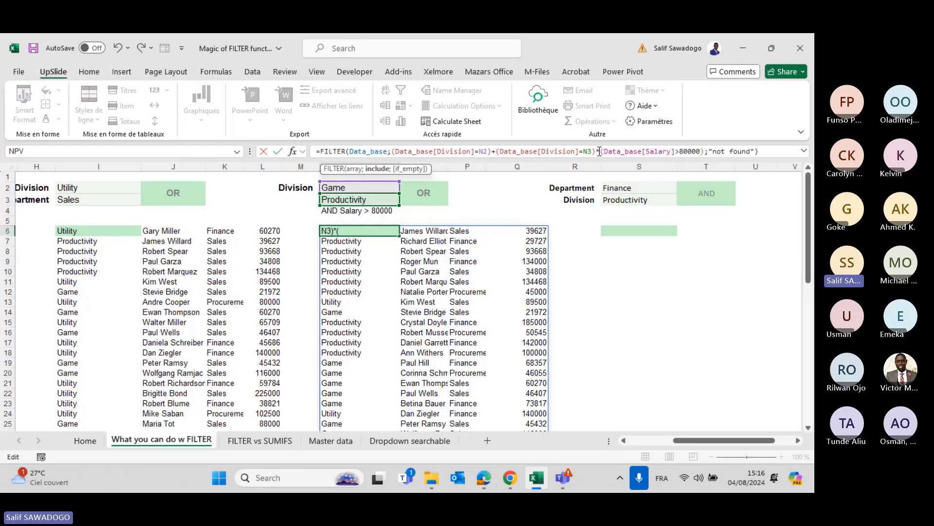
key("Return")
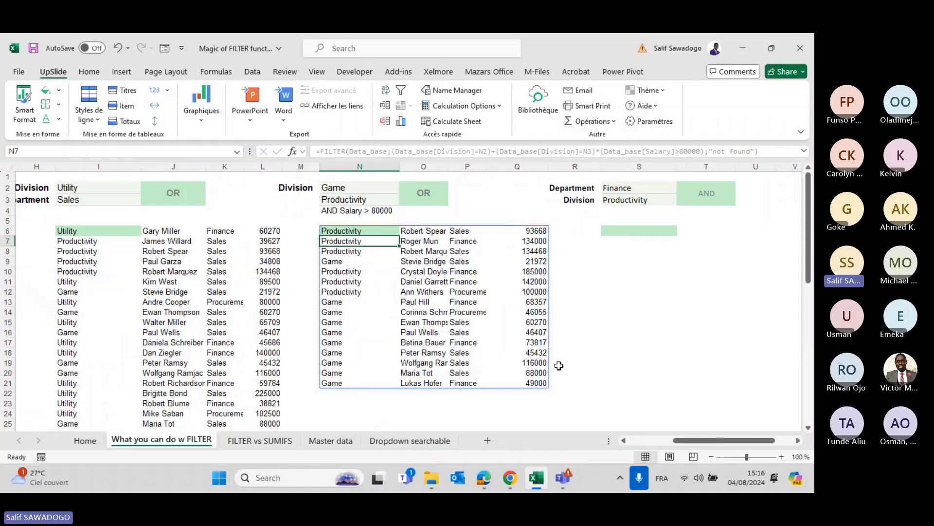
left_click(534, 342)
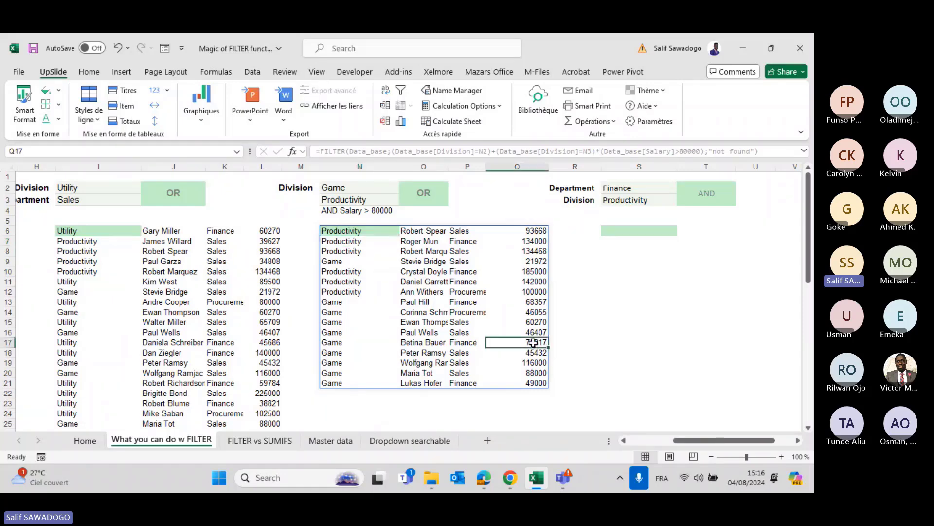
key("Up")
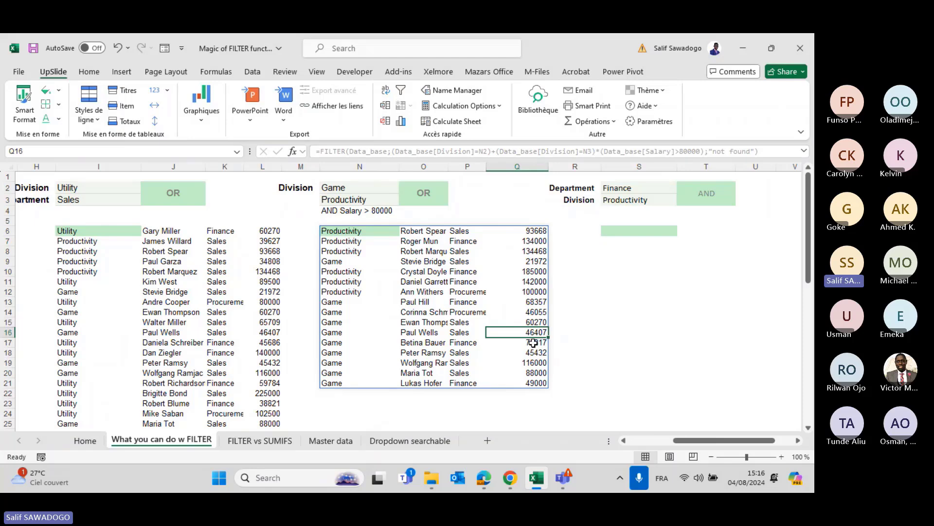
key("Up")
key("Up")
key("Up")
key("Up")
key("Up")
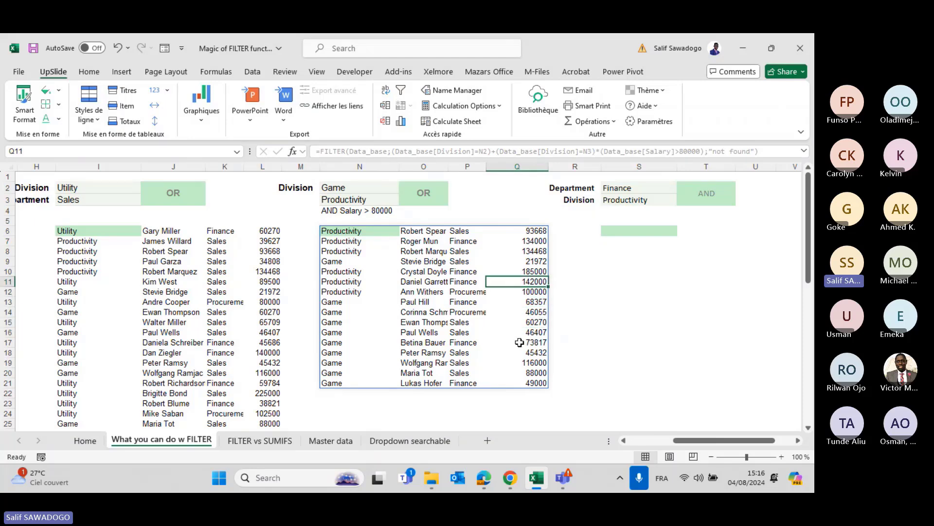
left_click(362, 230)
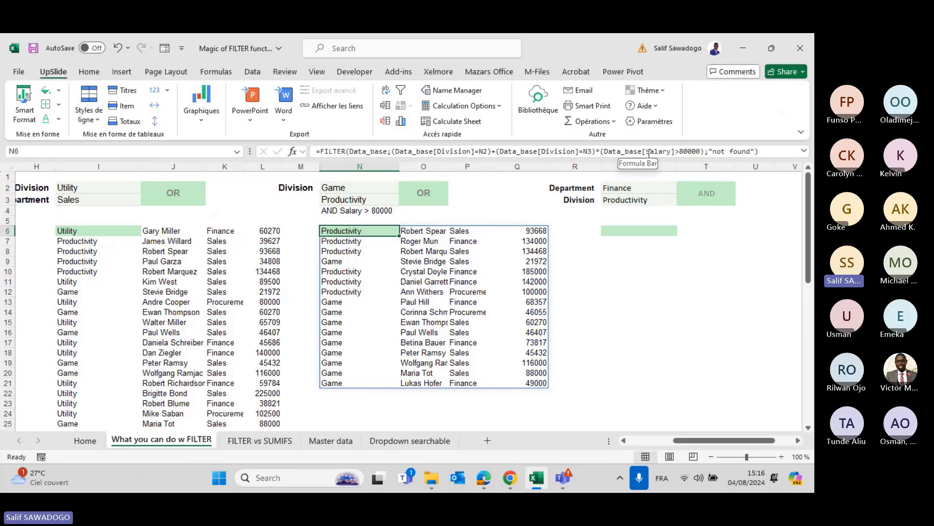
Group both Division tests in N6 with extra parentheses so Salary>80000 applies to both.
left_click(597, 151)
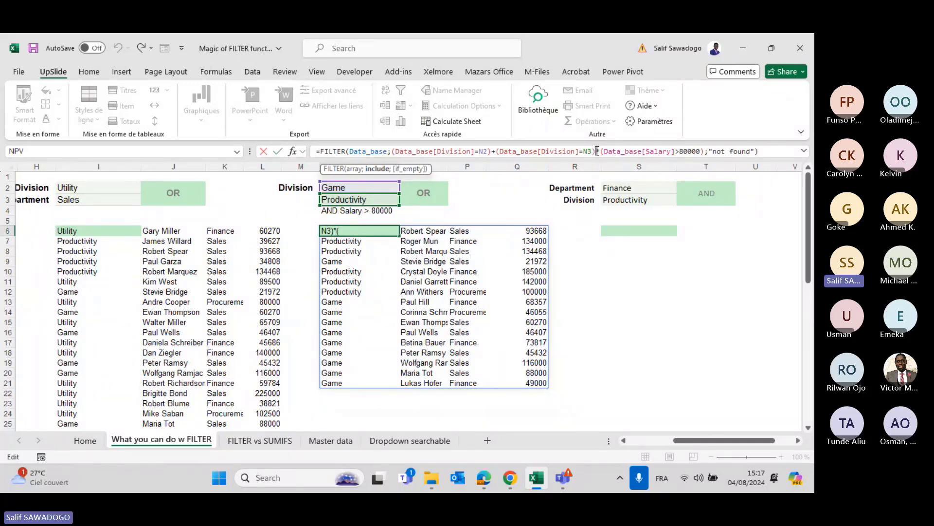
left_click(597, 152)
type(")")
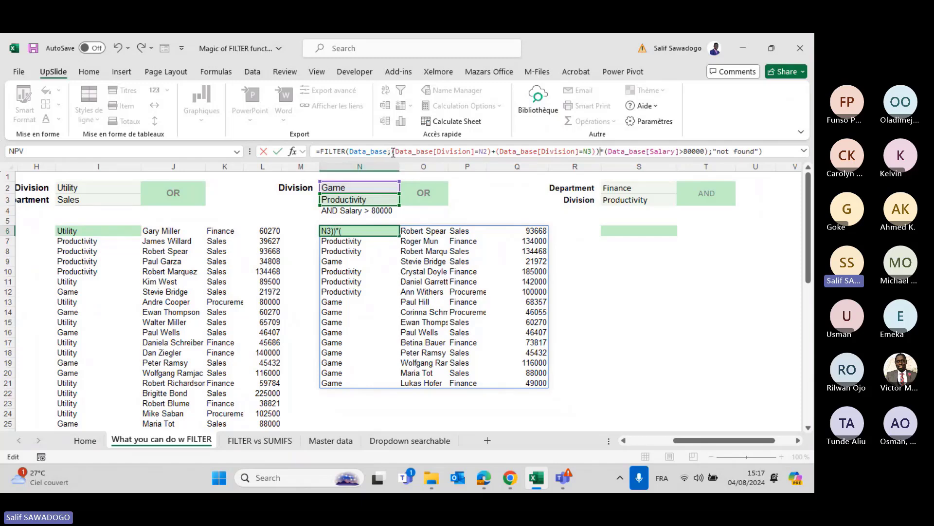
left_click(394, 151)
type("(")
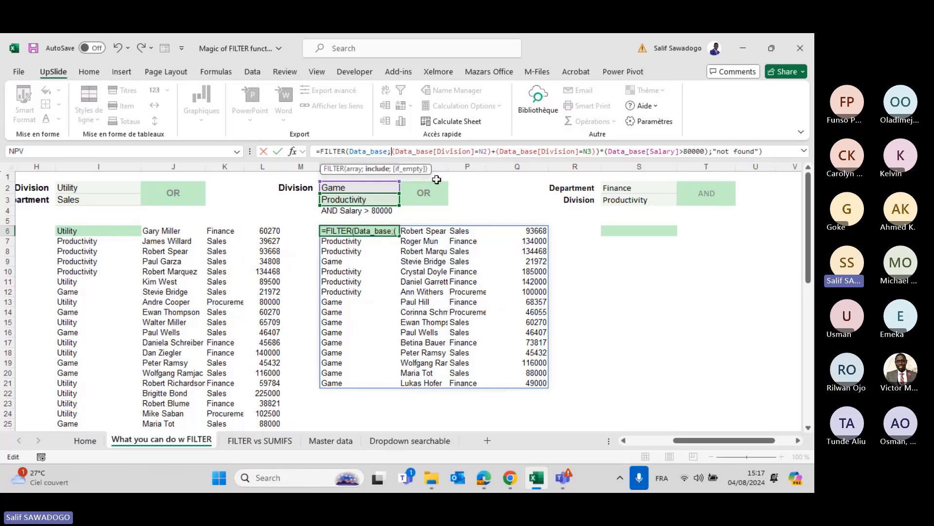
type("(")
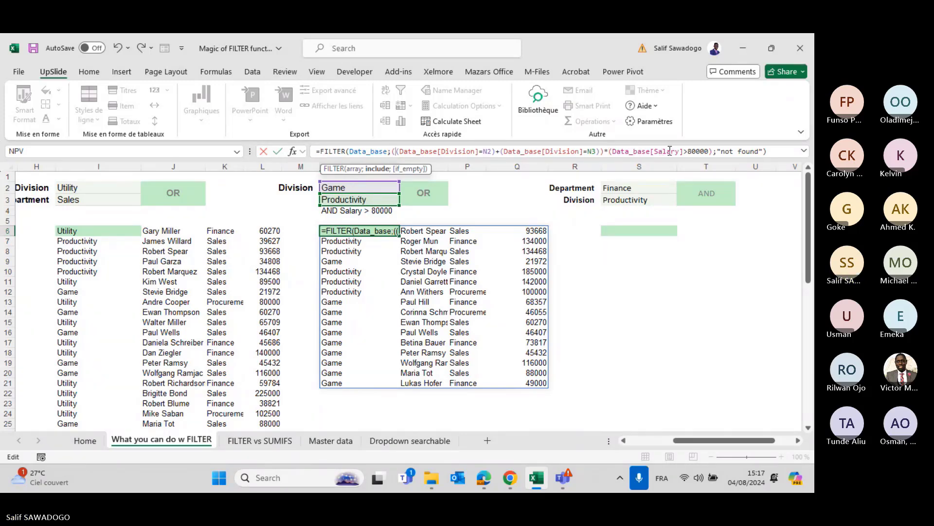
key("Return")
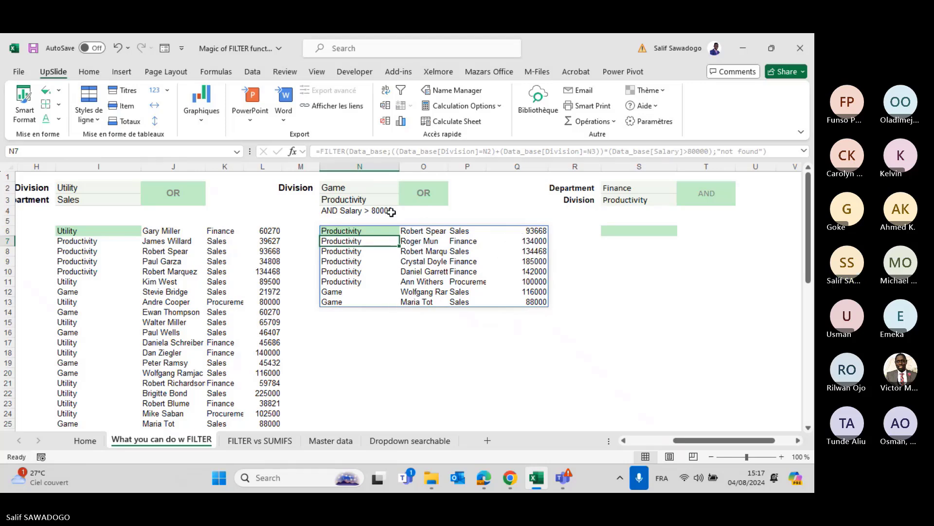
key("Up")
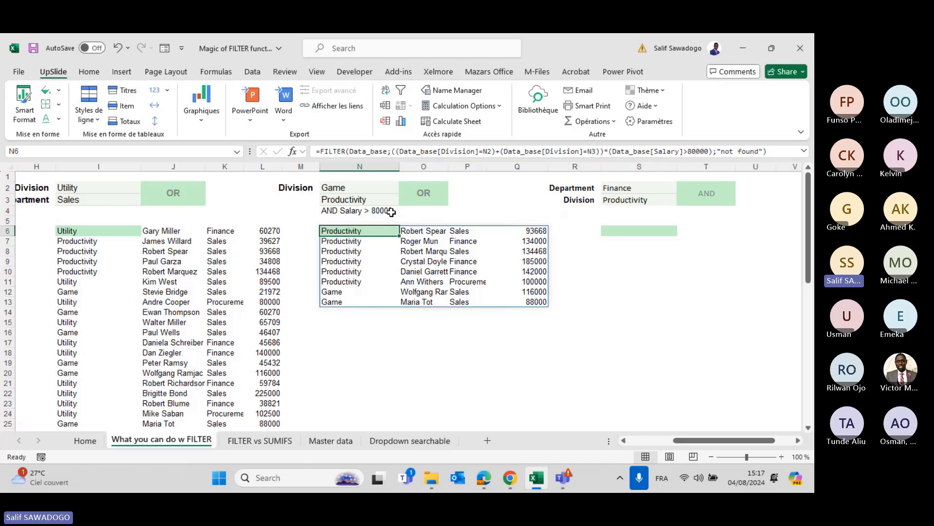
scroll(391, 212, "left", 1)
scroll(391, 212, "left", 5)
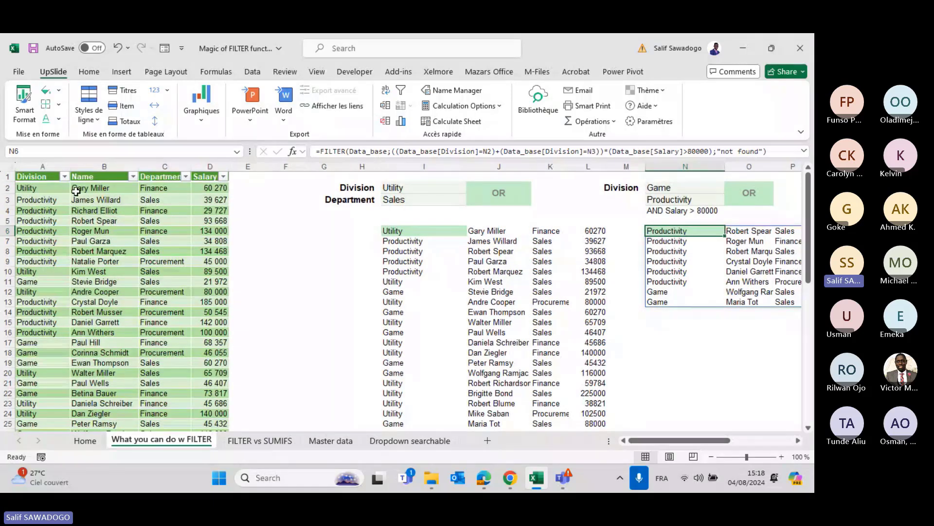
left_click_drag(48, 188, 131, 303)
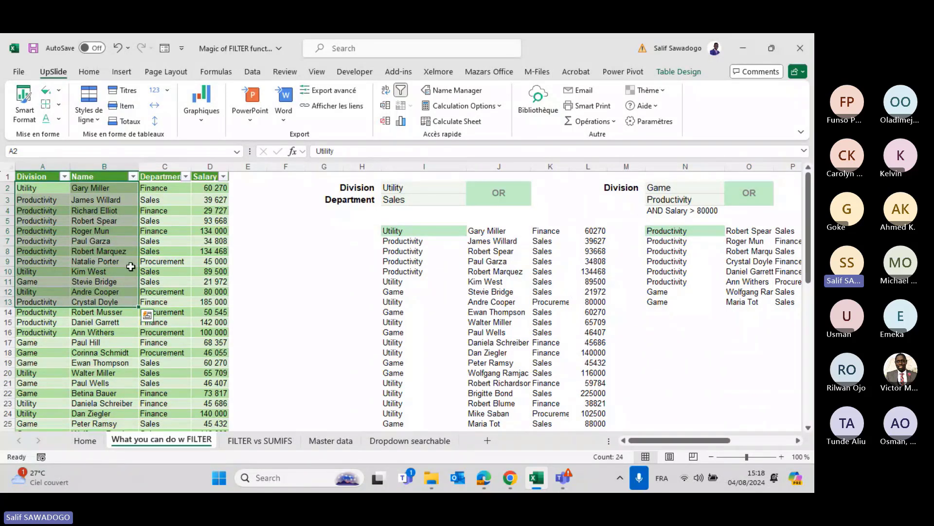
left_click_drag(97, 188, 112, 333)
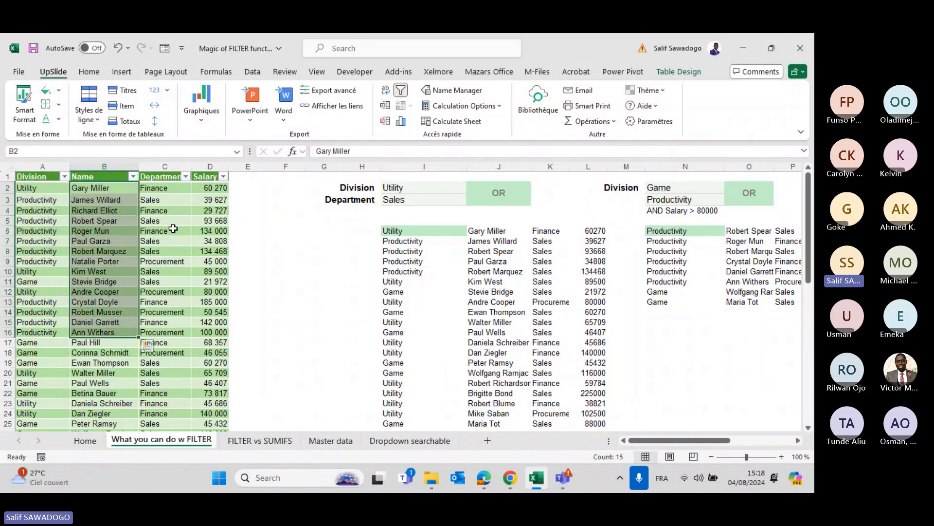
left_click_drag(205, 187, 206, 311)
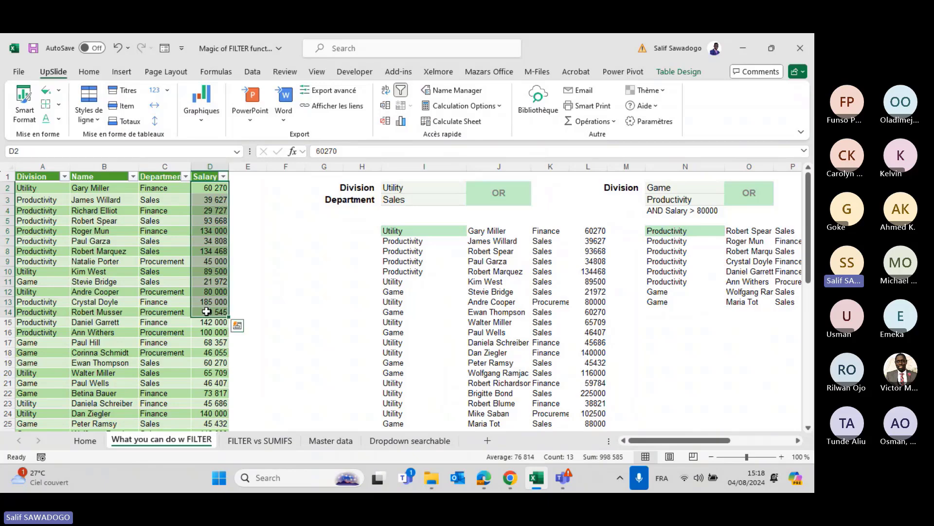
scroll(550, 294, "right", 5)
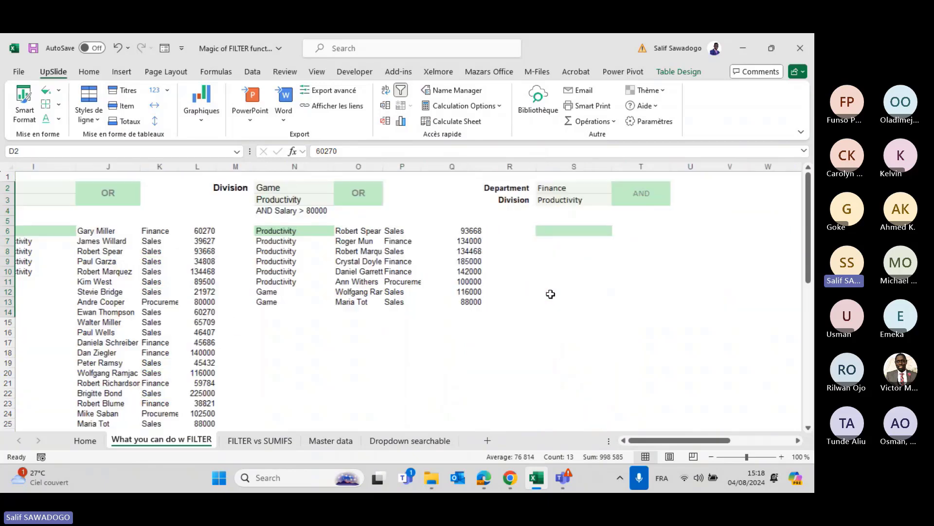
scroll(550, 294, "left", 1)
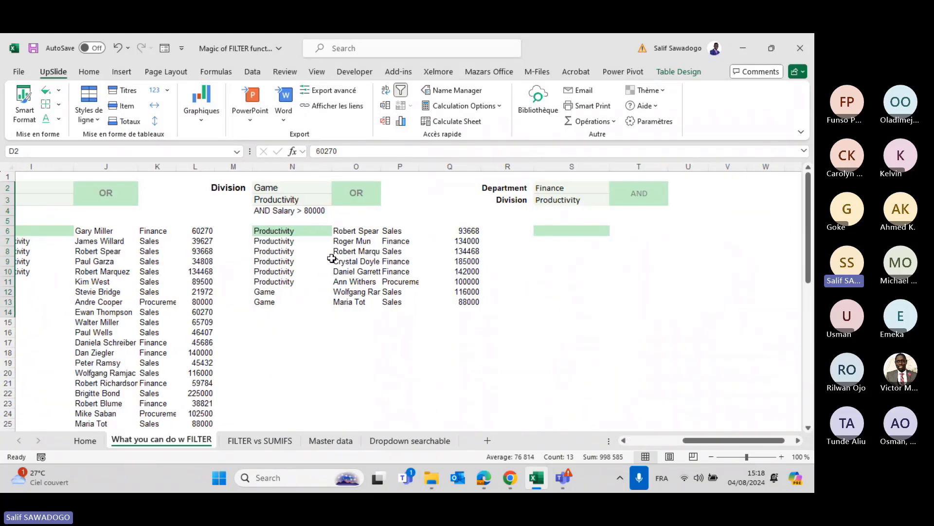
Wrap the N6 FILTER formula in CHOOSECOLS(...;2;4) so only names and salaries spill.
left_click(284, 231)
left_click(320, 151)
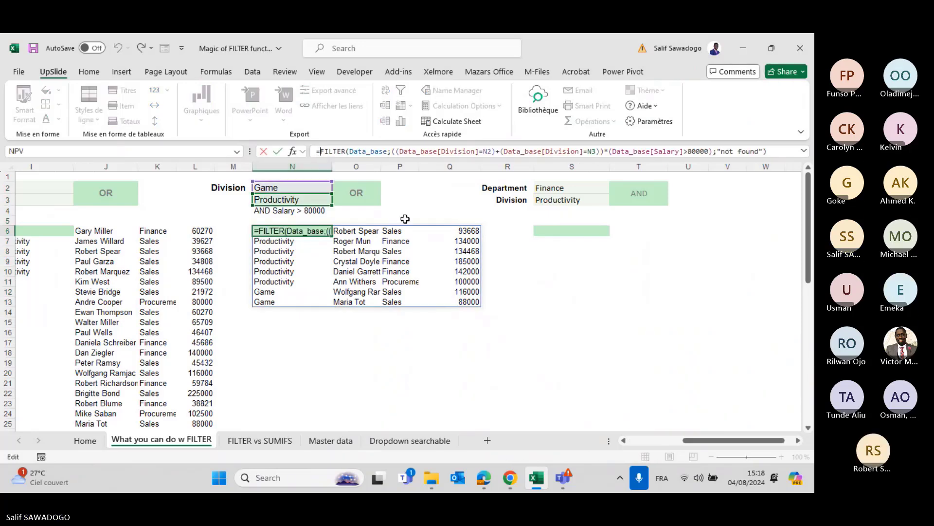
type("cho")
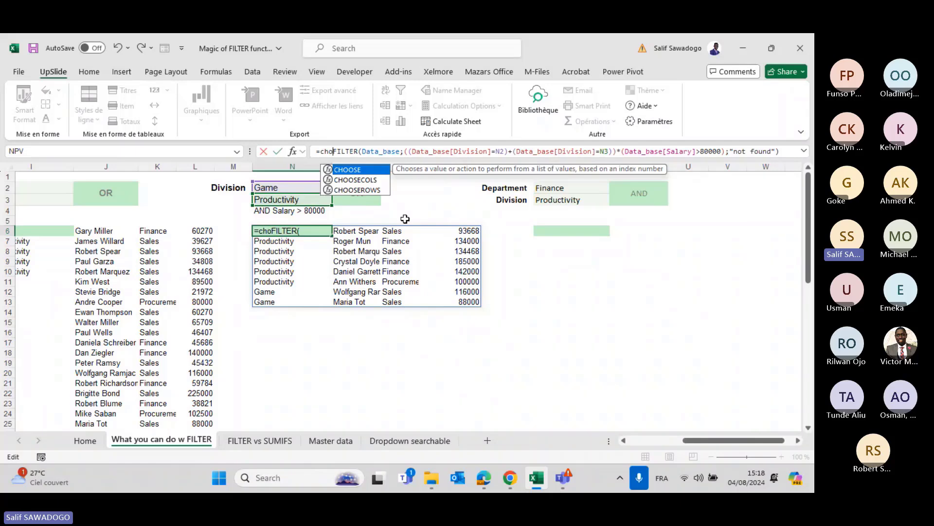
key("Down")
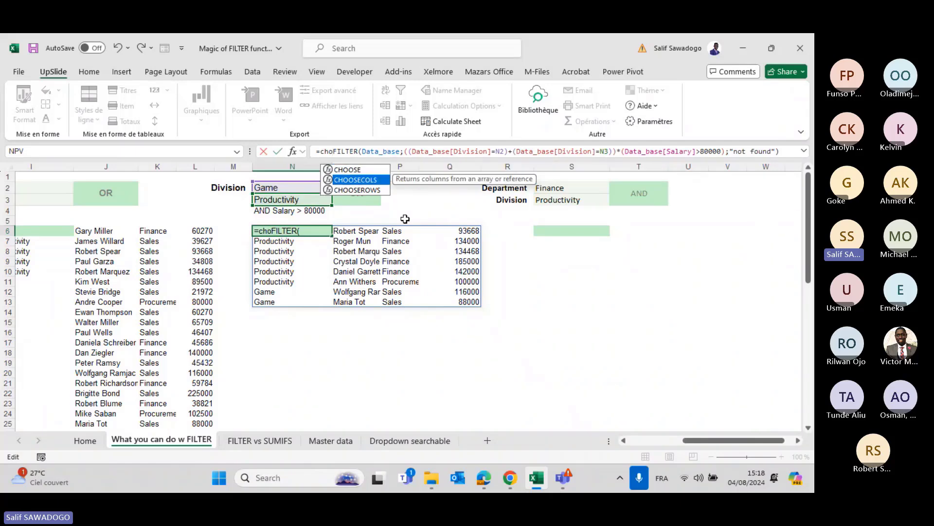
key("Tab")
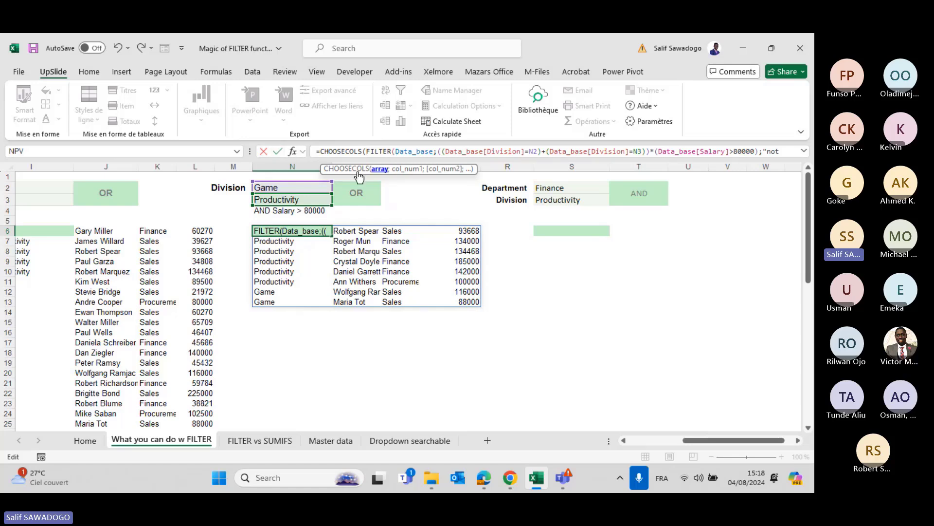
left_click(804, 151)
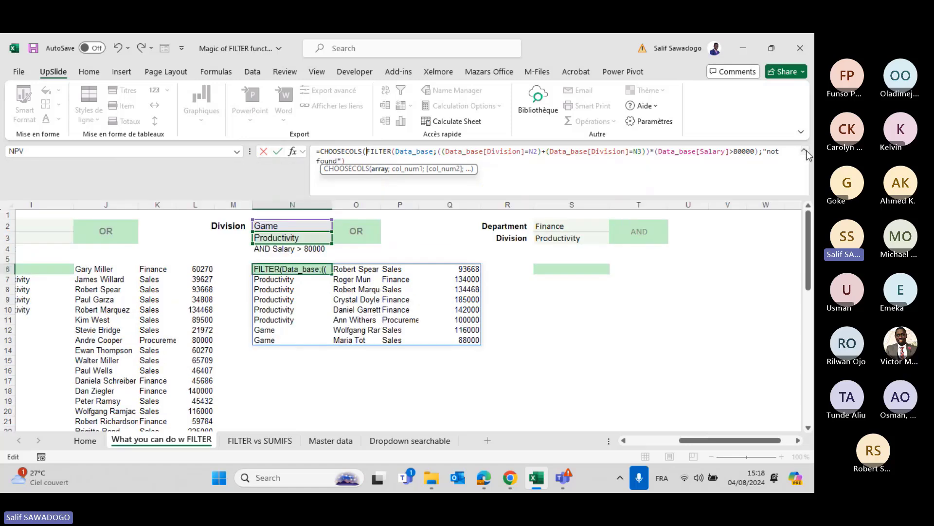
left_click(355, 160)
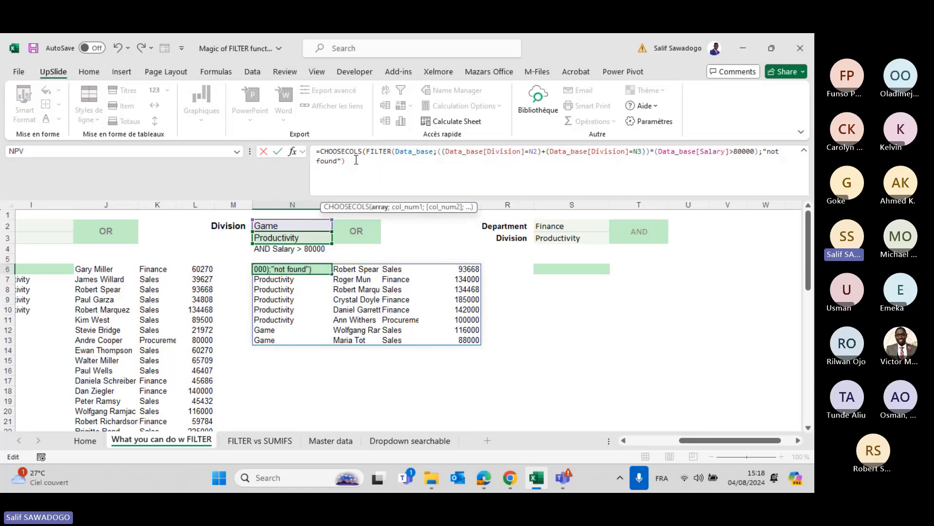
type(";")
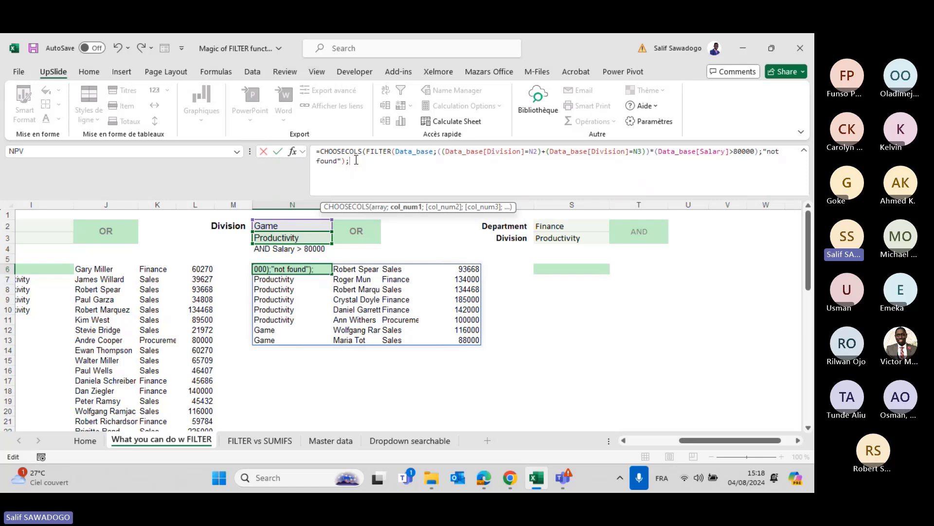
type("2;4")
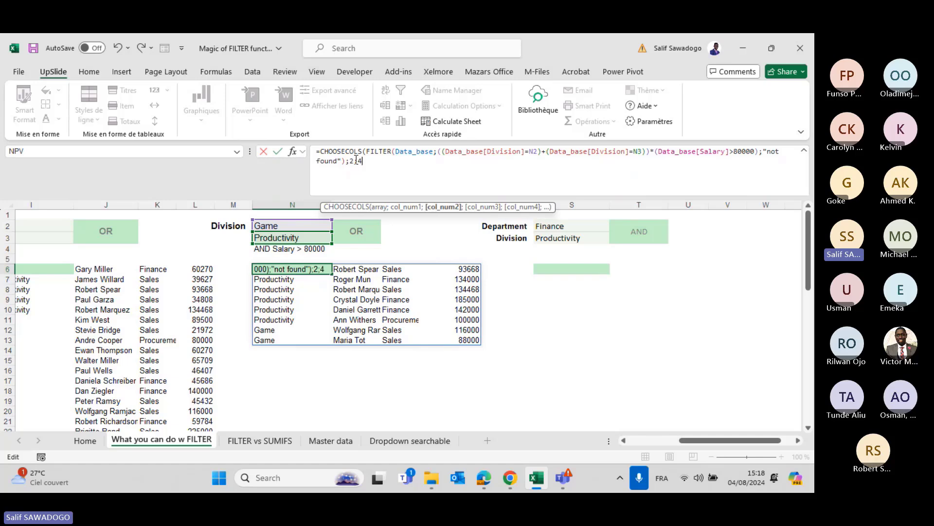
key("ctrl+Return")
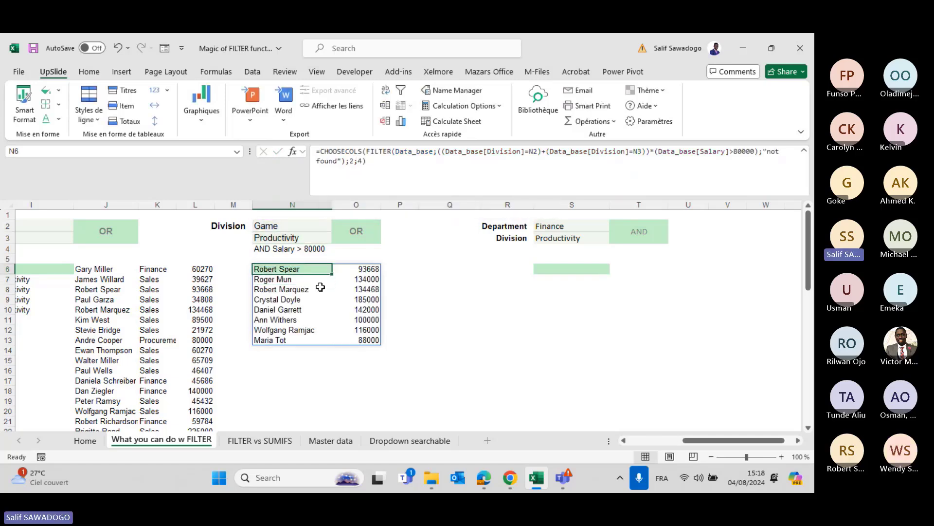
scroll(190, 314, "left", 10)
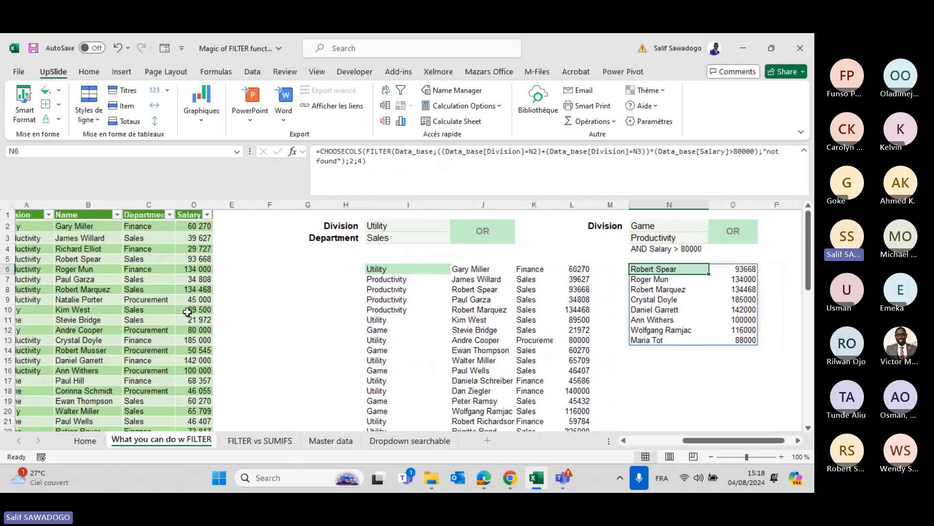
scroll(532, 248, "right", 6)
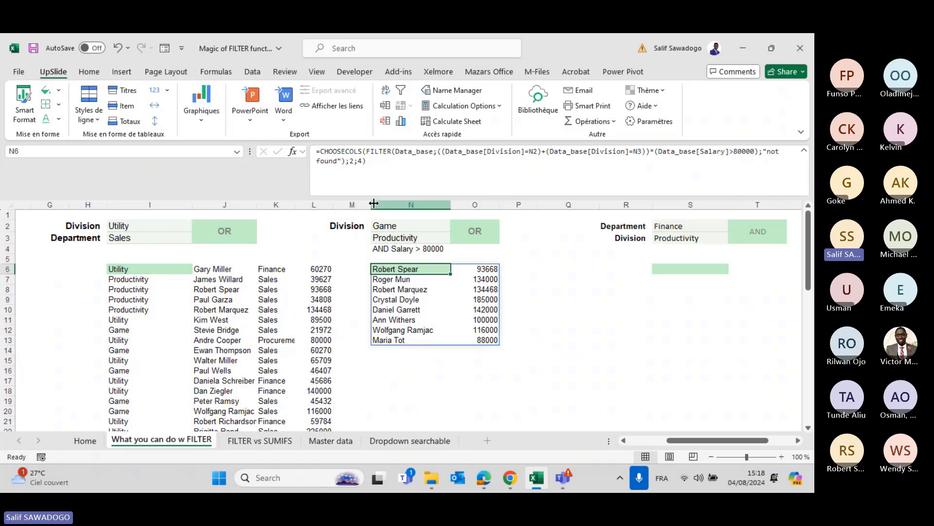
Wrap the N6 formula in SORT(...;2;-1) to rank the results by salary, highest first.
left_click(321, 152)
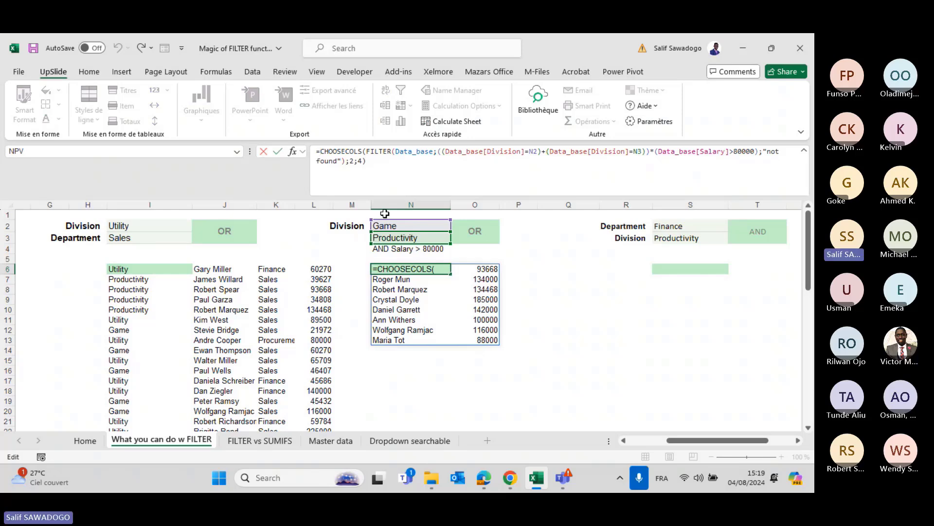
type("sort")
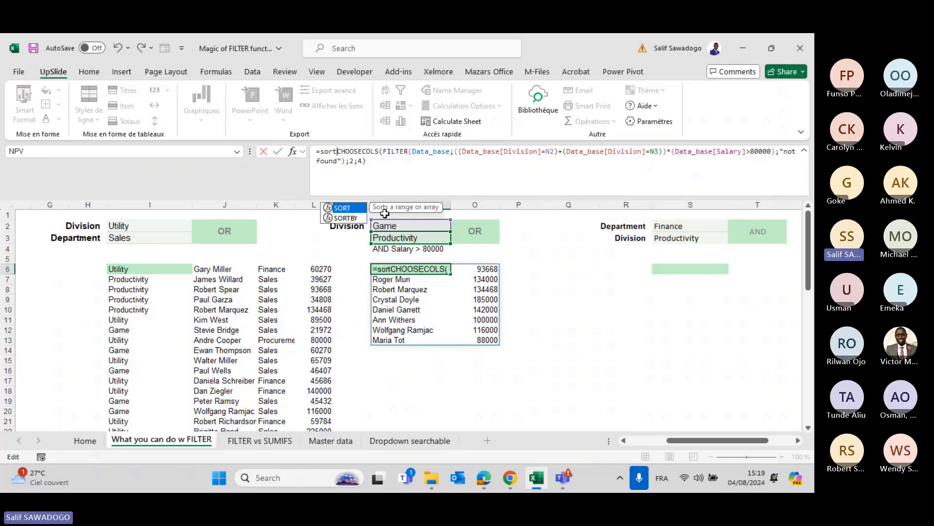
key("Tab")
left_click(398, 159)
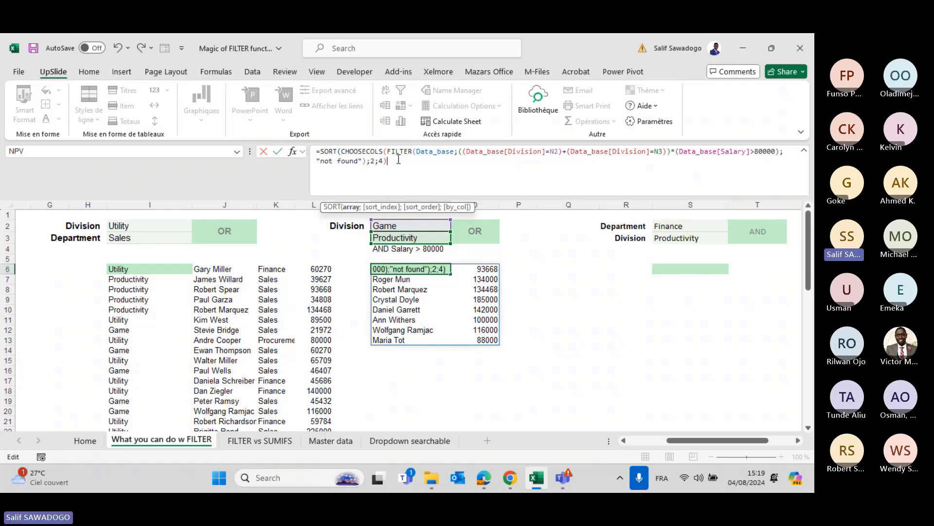
type(";")
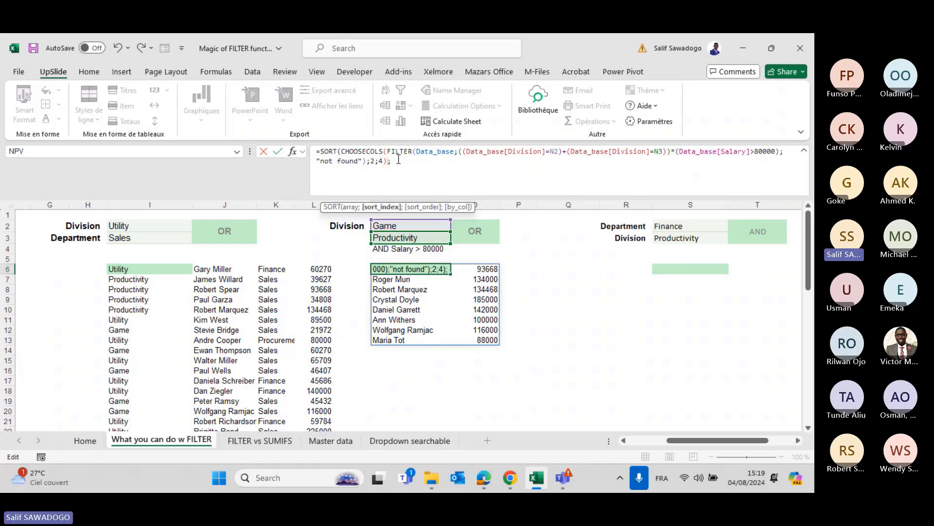
key("BackSpace")
left_click_drag(400, 159, 343, 148)
left_click(393, 160)
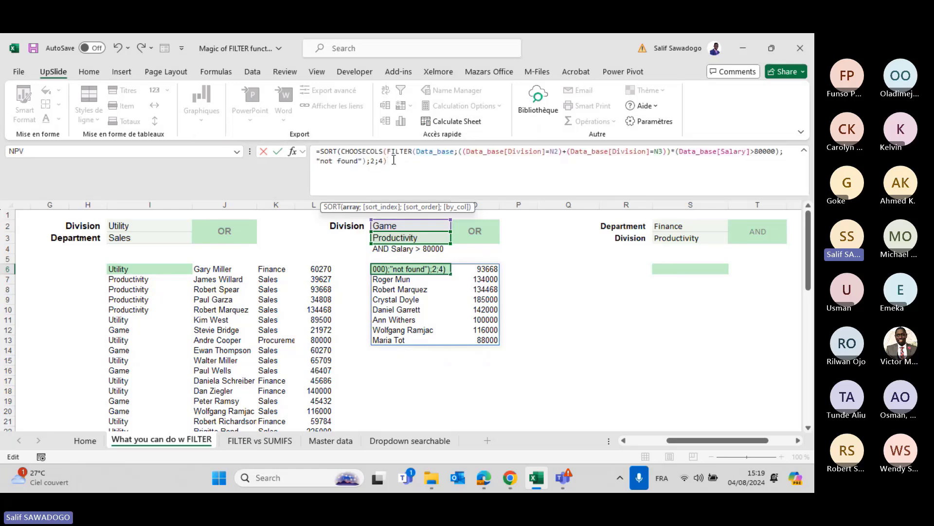
type(";")
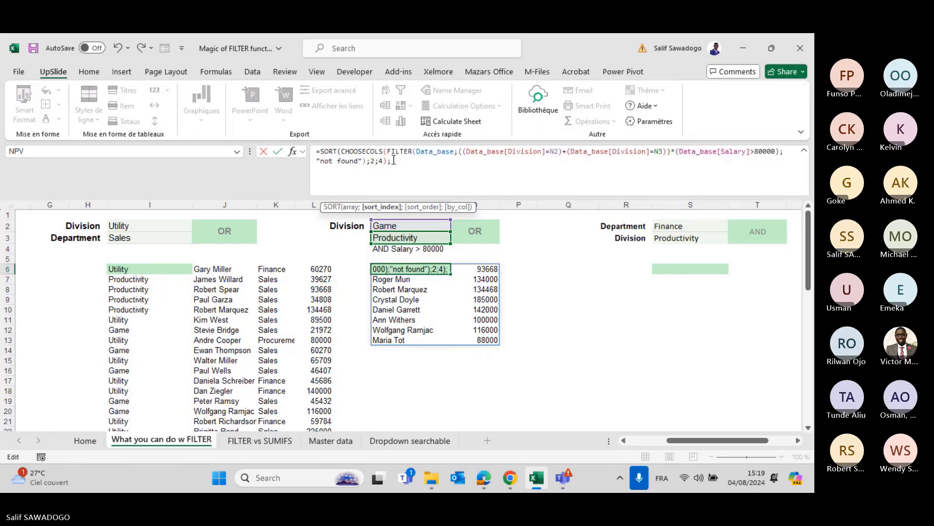
type("2")
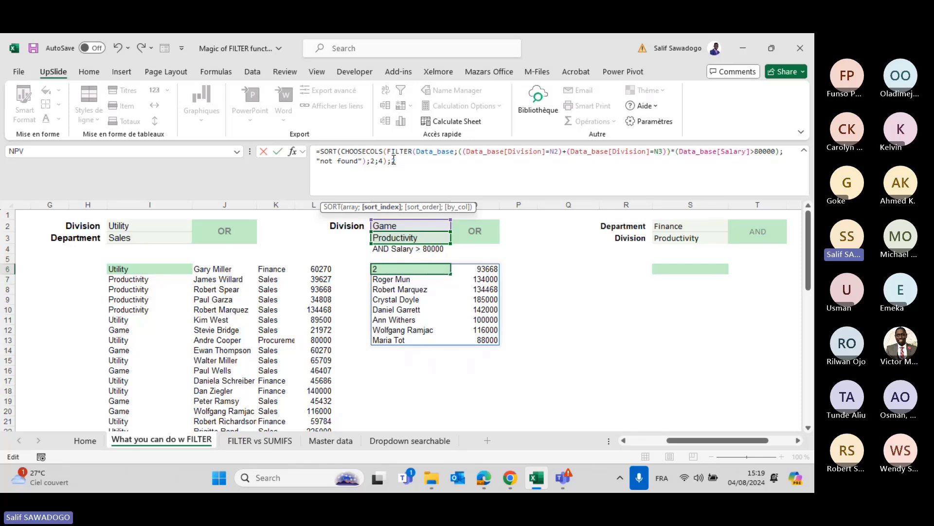
type(";")
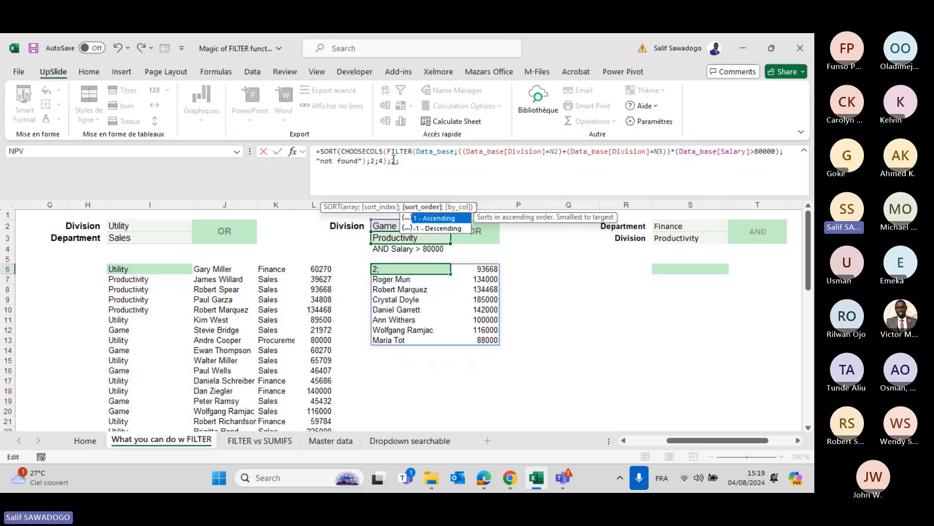
type("-1")
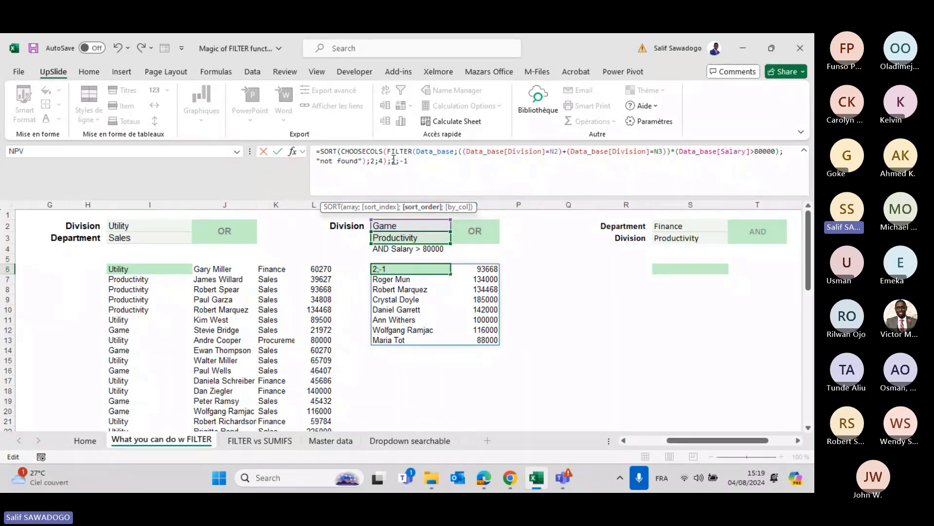
key("Return")
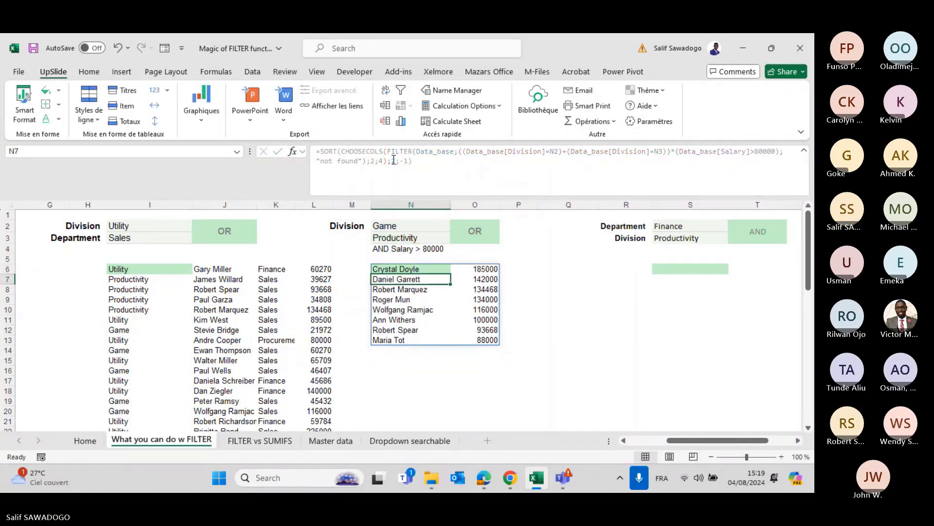
Review the sorted salaries and criteria cells, then begin wrapping N6 in TAKE.
key("Right")
key("Up")
key("Left")
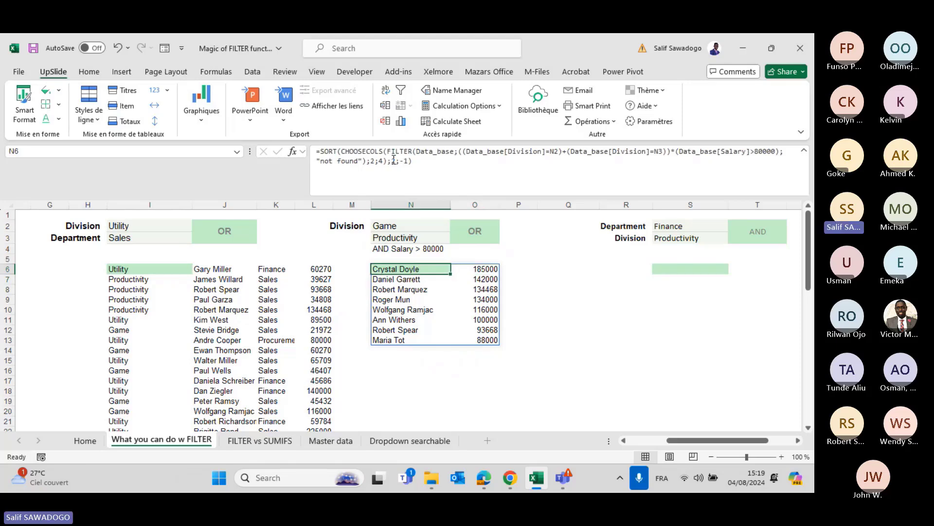
key("Up")
key("Up")
key("Up")
key("Up")
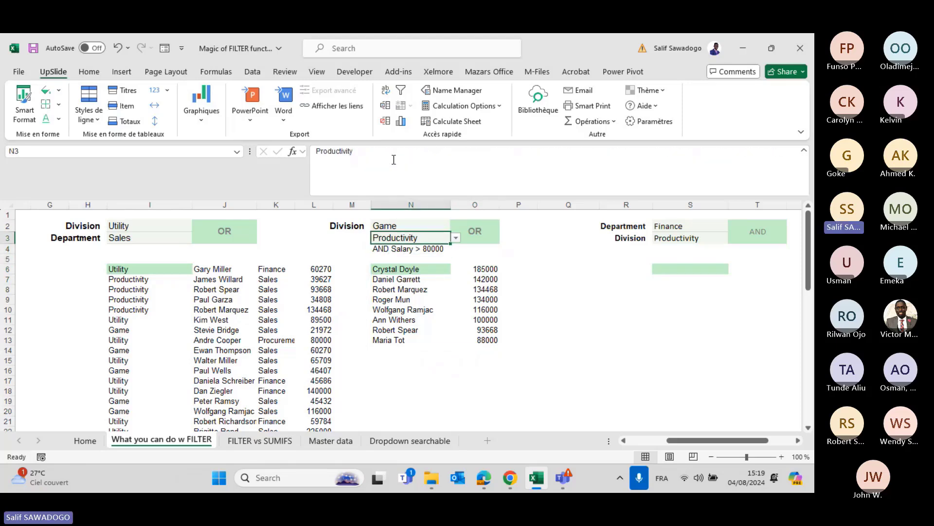
key("Down")
key("Down")
key("Down")
key("Down")
key("Right")
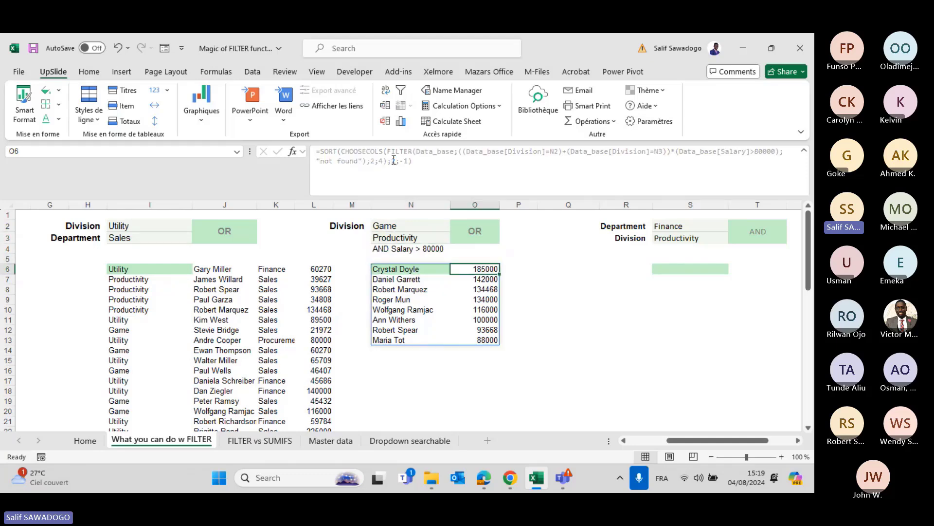
key("Left")
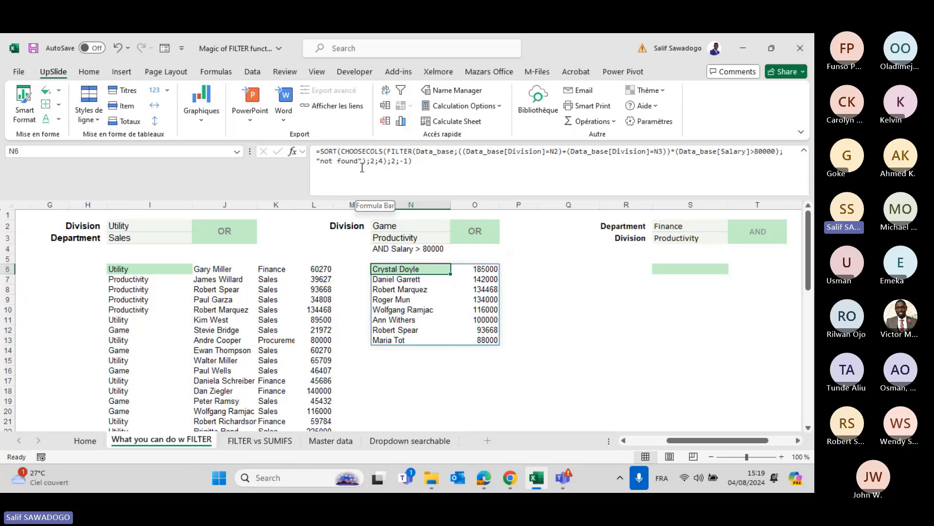
left_click(322, 152)
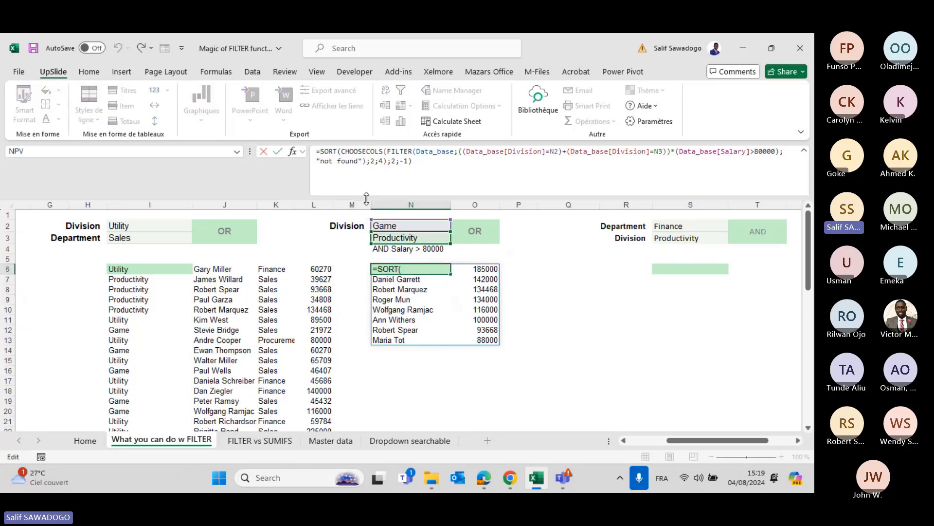
type("take")
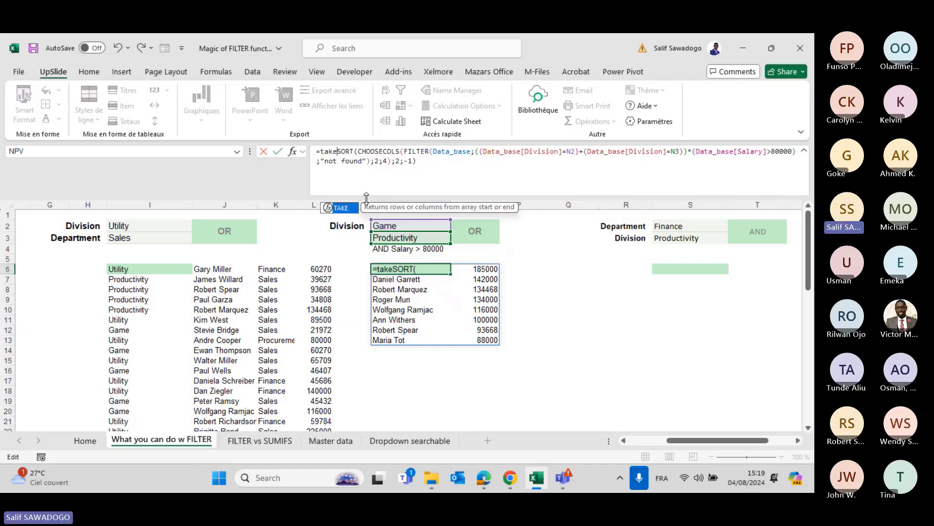
Wrap the sorted formula in TAKE(...;5) to keep the top five earners, 185000 down to 116000.
key("Tab")
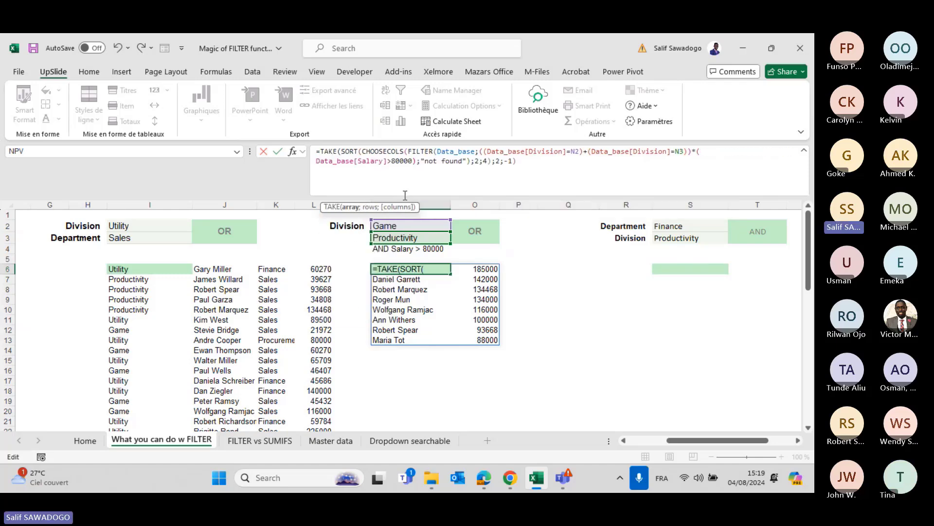
left_click(523, 160)
type(";")
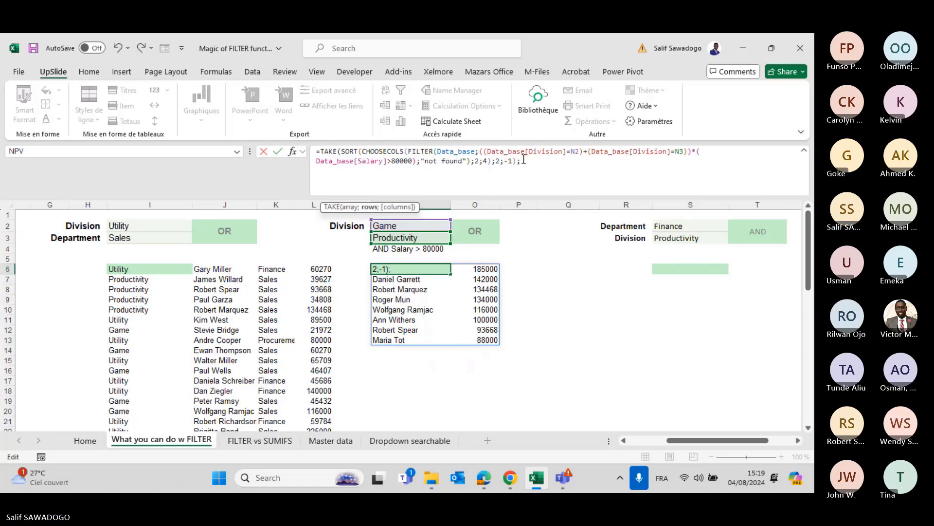
type("5")
key("Return")
key("Up")
key("Right")
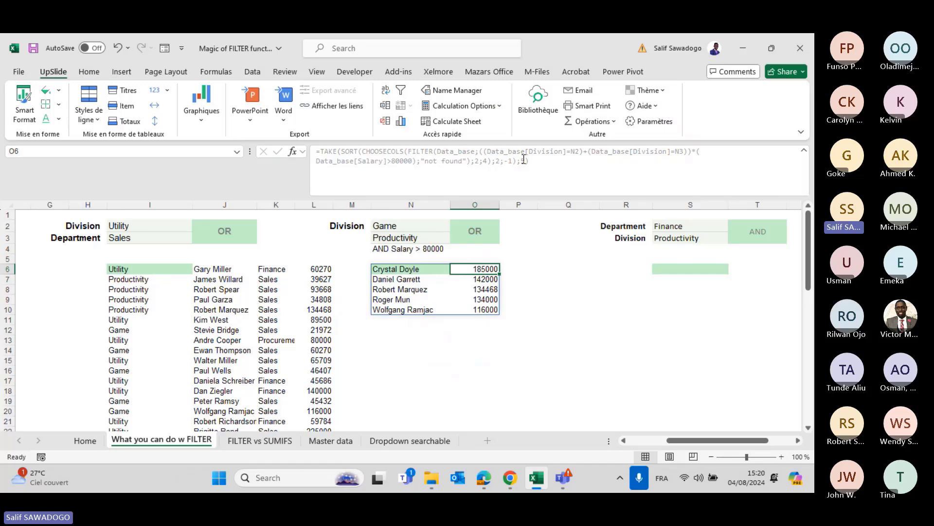
Change the second division criterion in N3 from Productivity to Utility.
key("Up")
key("Up")
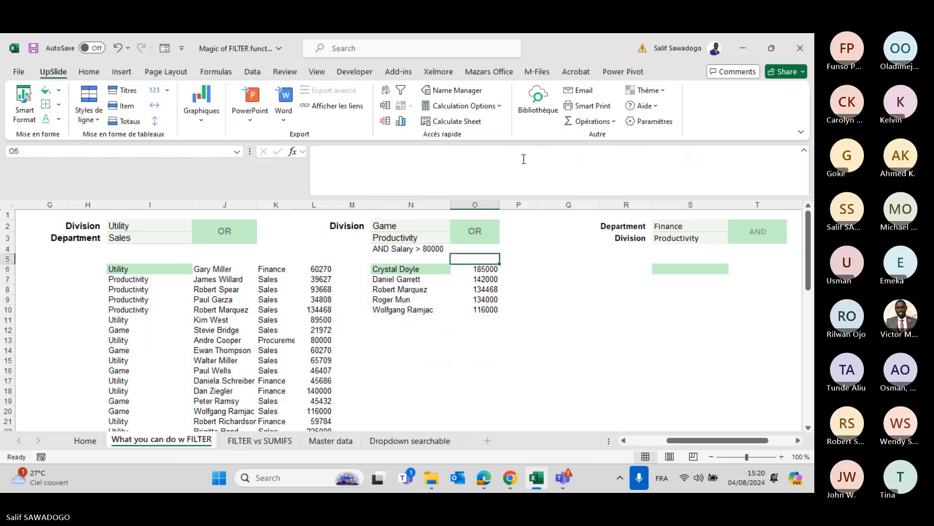
key("Left")
key("Up")
key("alt+Down")
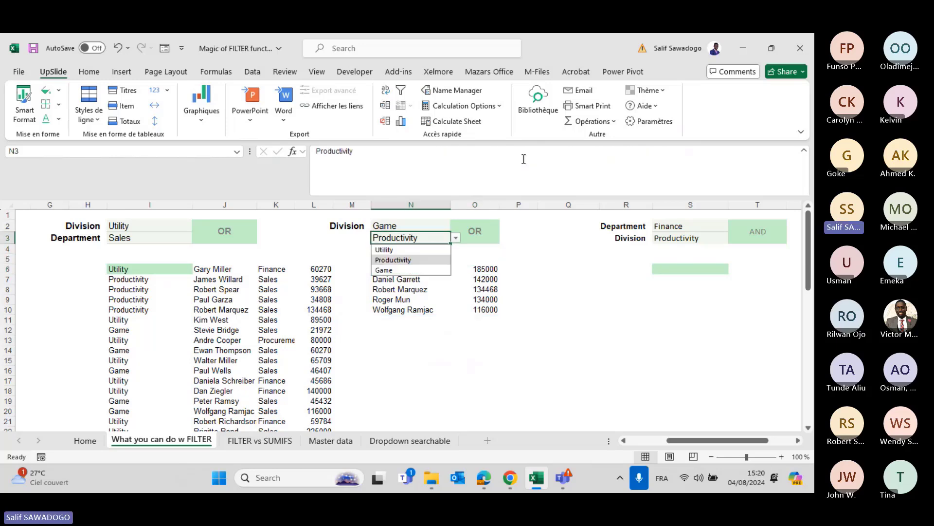
key("Down")
key("Up")
key("Up")
key("Return")
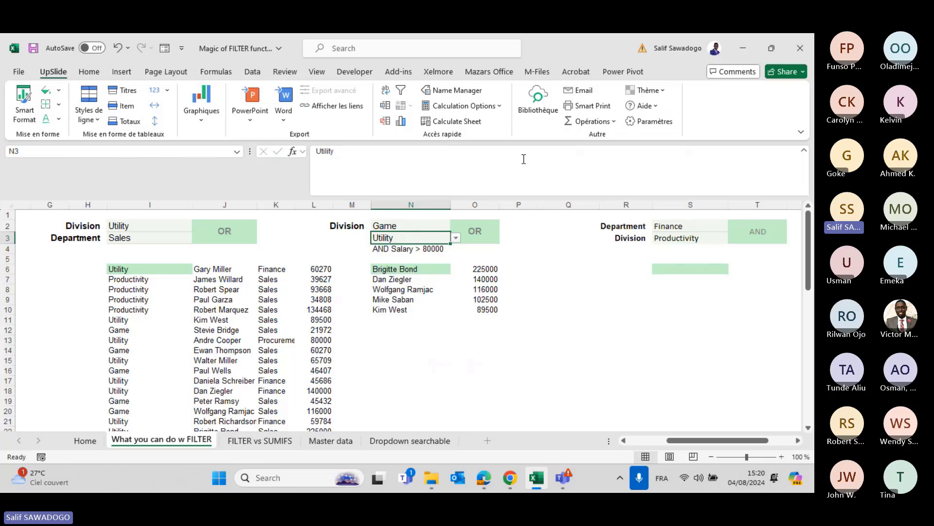
key("Up")
Keep Game in N2 and review the new top five, 225000 down to 89500.
key("alt+Down")
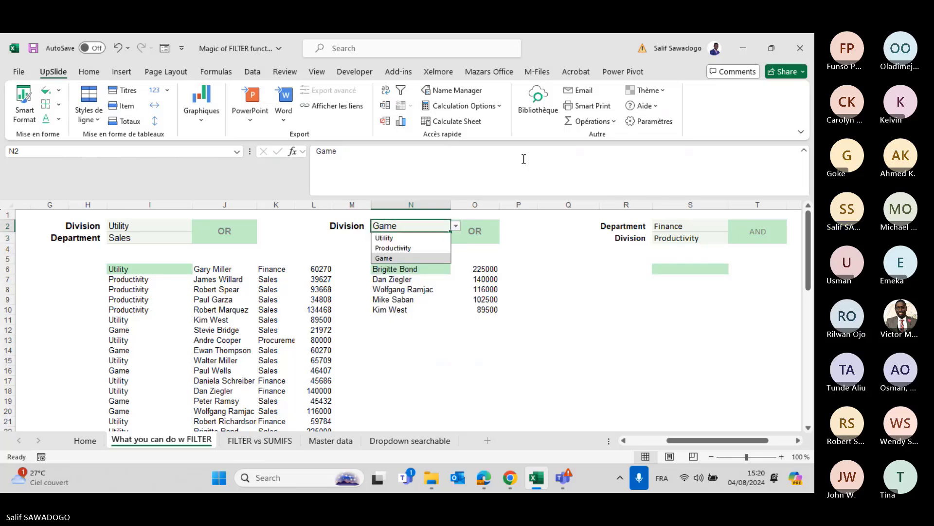
key("Escape")
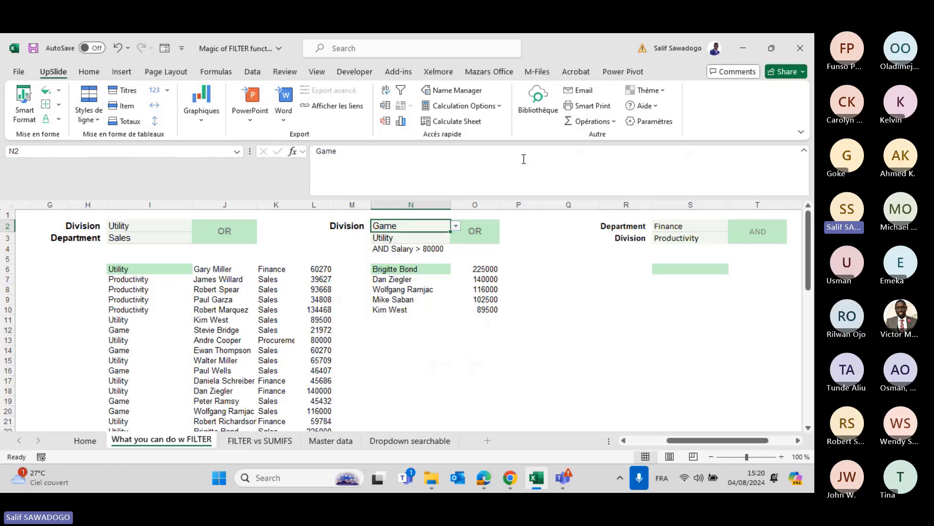
key("Down")
key("Down")
key("Down")
key("Down")
key("Right")
key("Down")
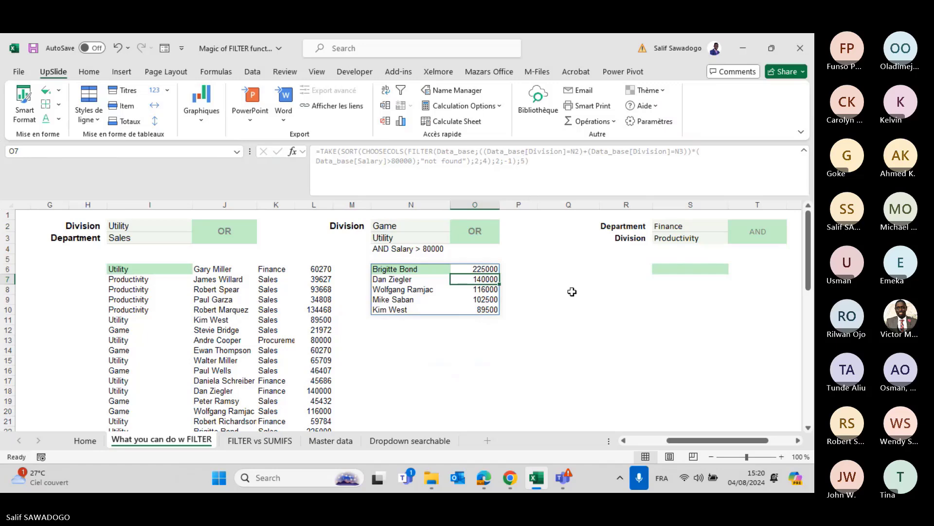
scroll(572, 291, "right", 2)
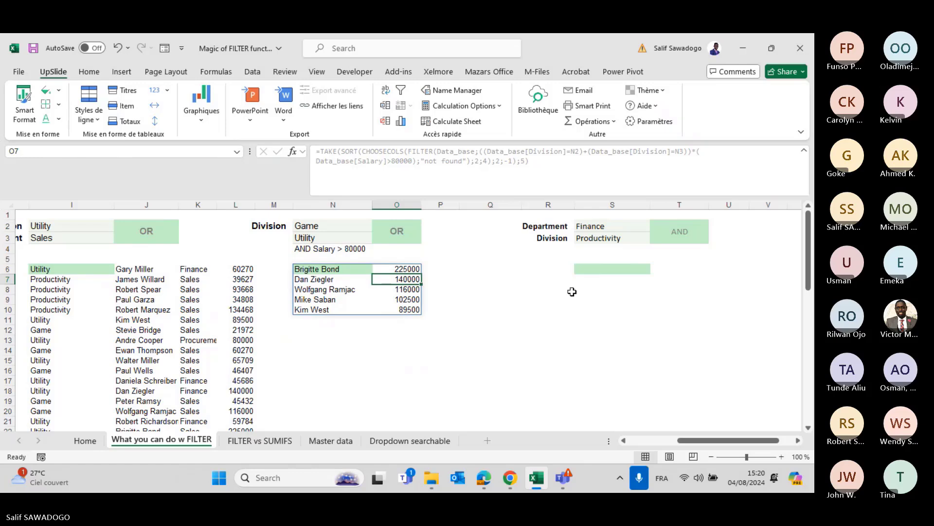
Start a FILTER in S6 on Data_base with the condition Department equals S2.
left_click(584, 271)
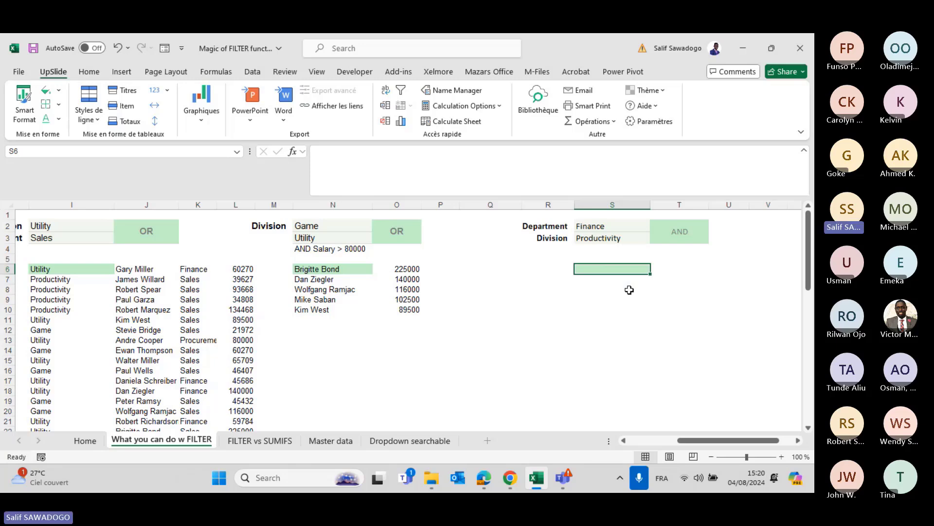
type("=fil")
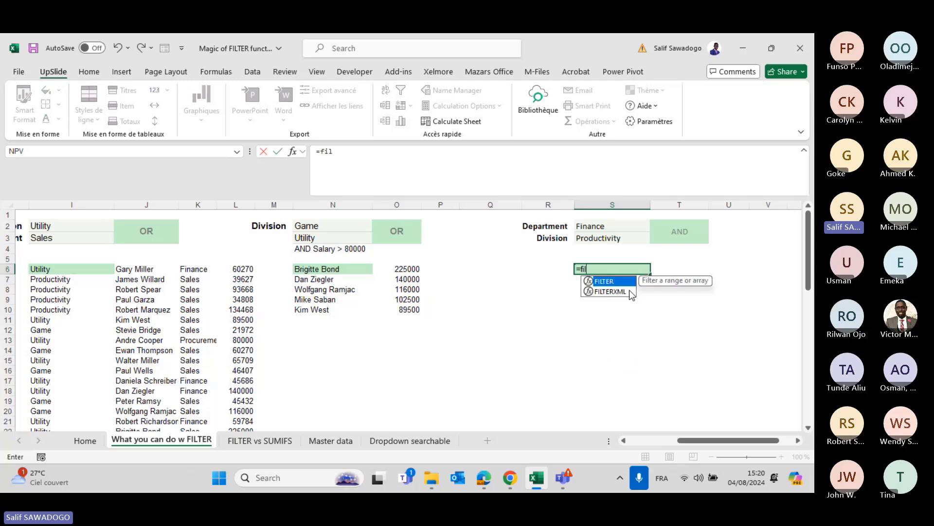
key("Tab")
type("Data_base")
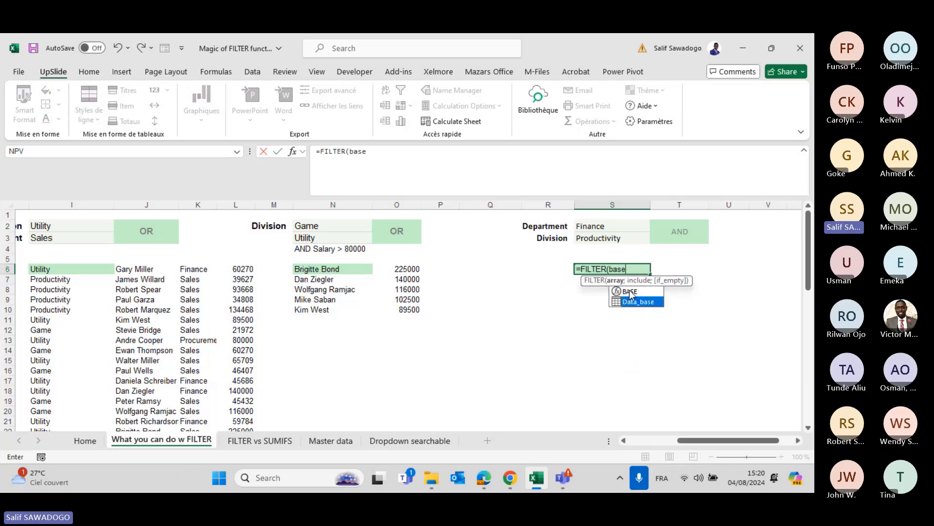
type(";")
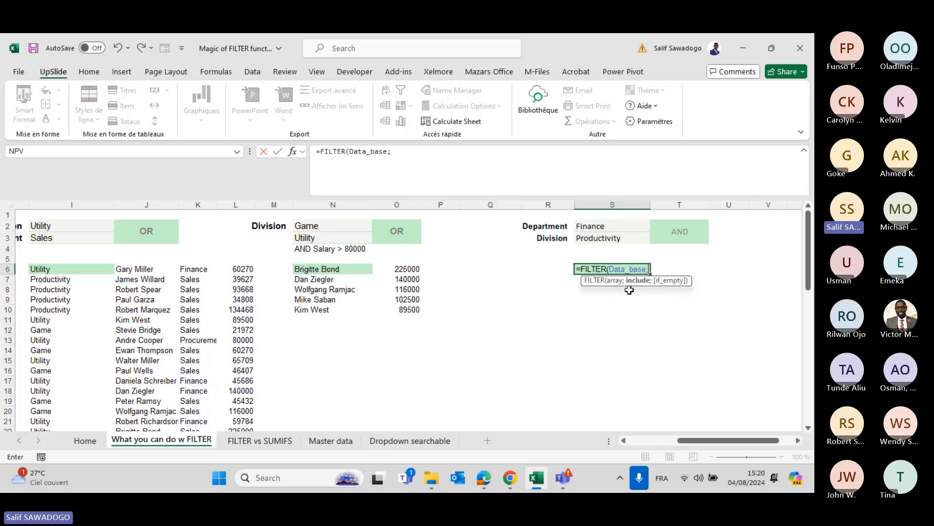
type("Data_base")
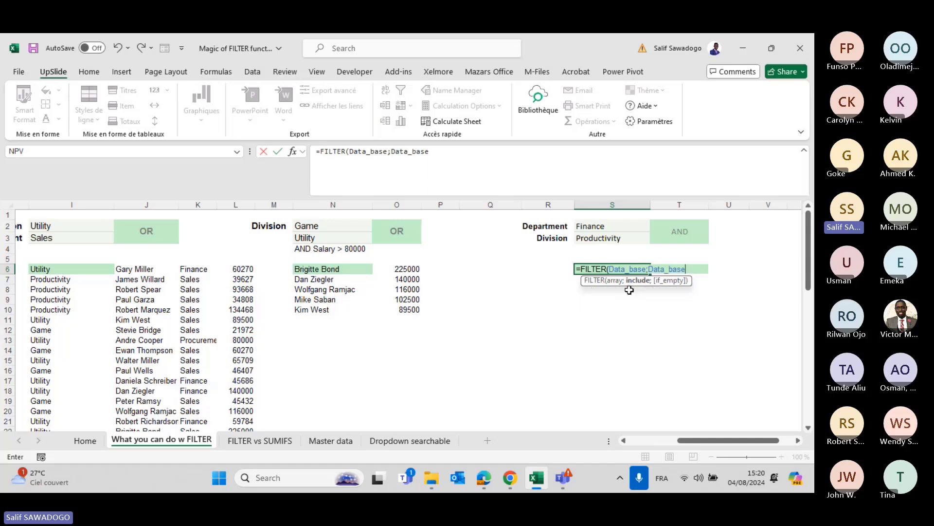
type("[")
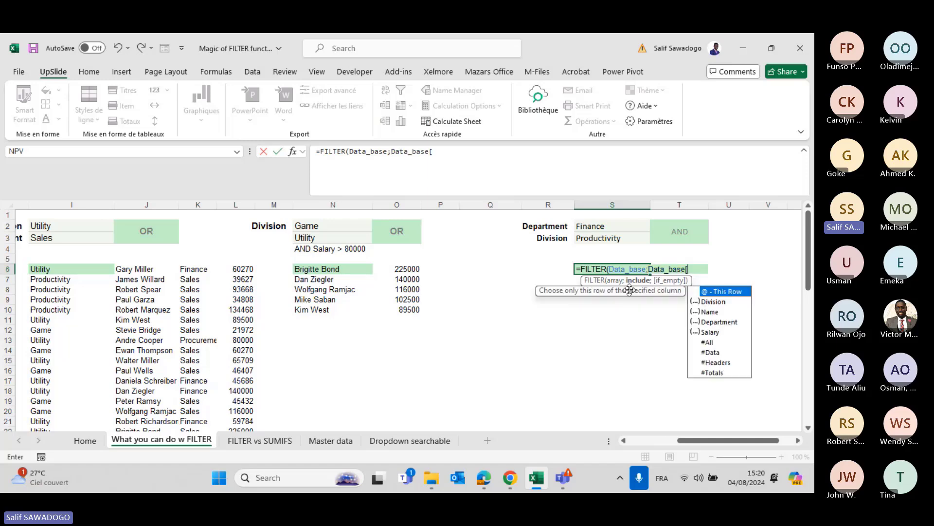
key("Down")
key("Down")
key("Tab")
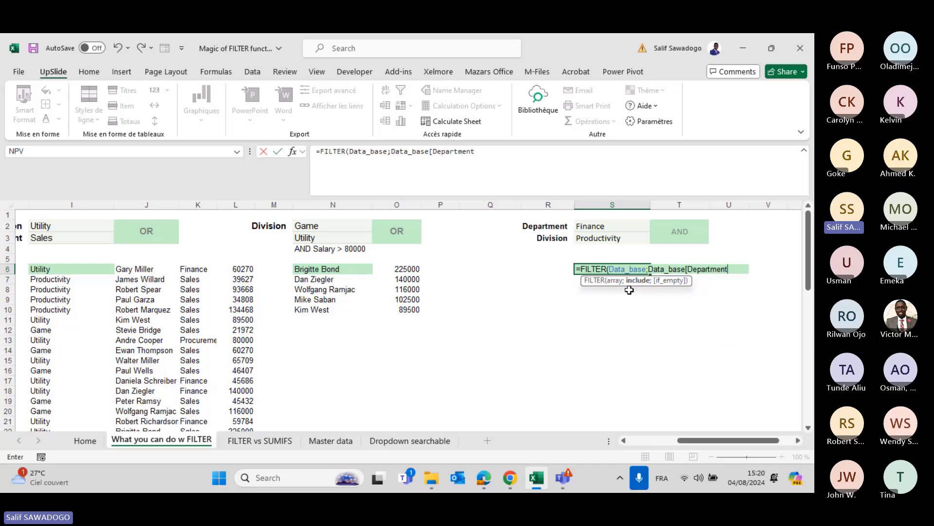
type("]=")
key("Up")
key("Up")
key("Up")
key("Up")
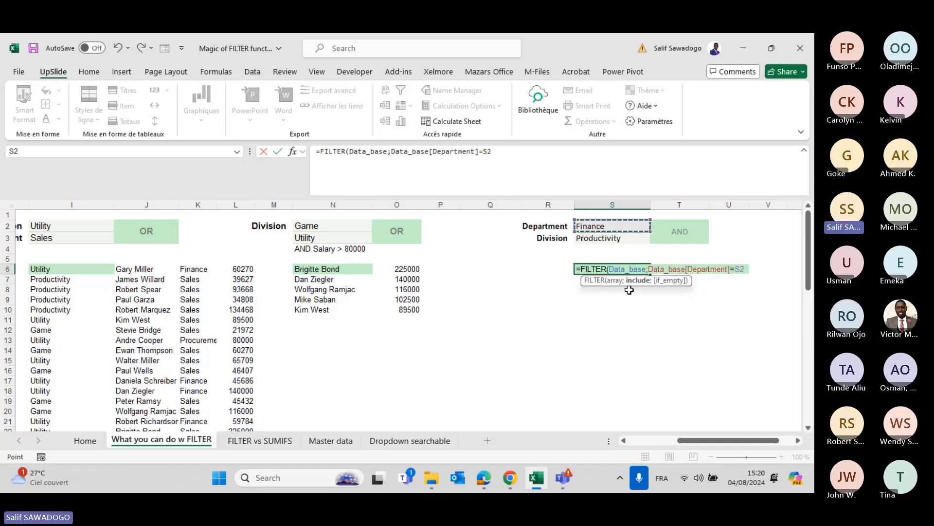
type(";")
key("BackSpace")
type(")")
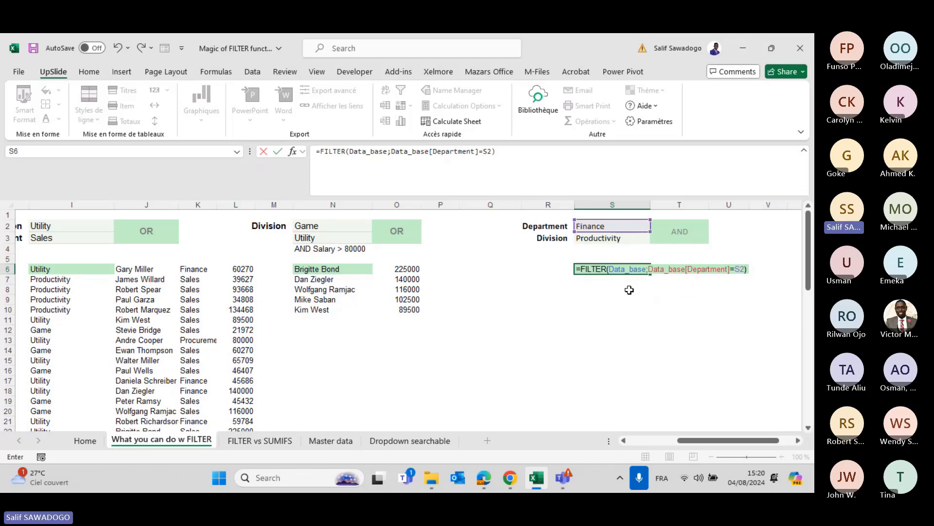
Multiply in the Division equals S3 condition and add a "not found" fallback.
left_click(650, 269)
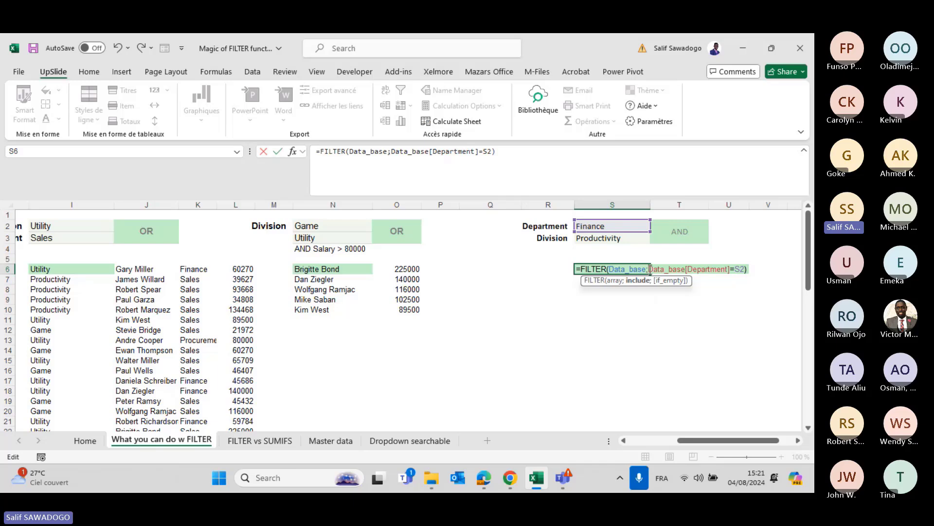
type("(")
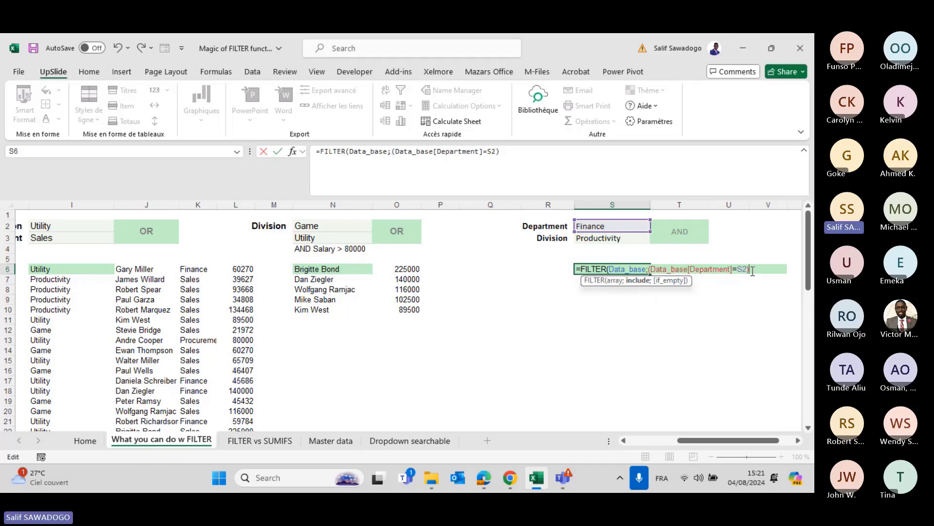
type("*")
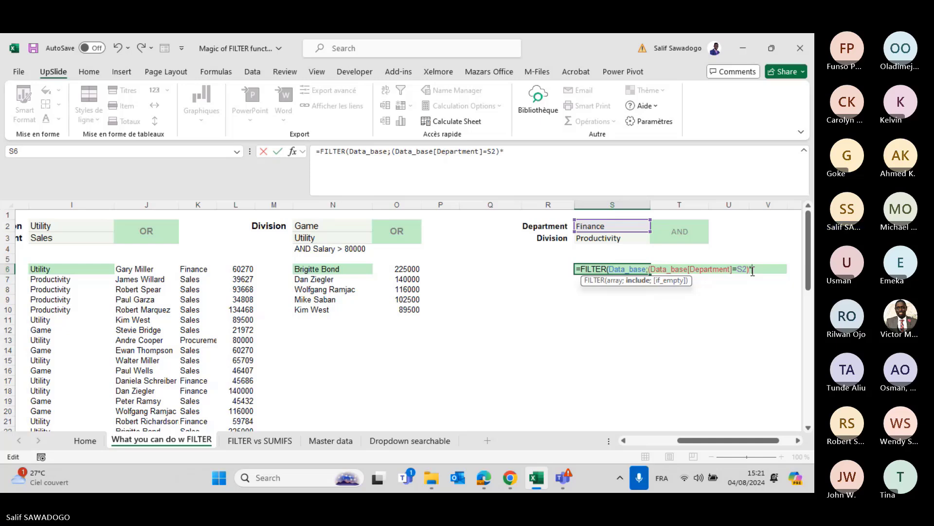
type("(")
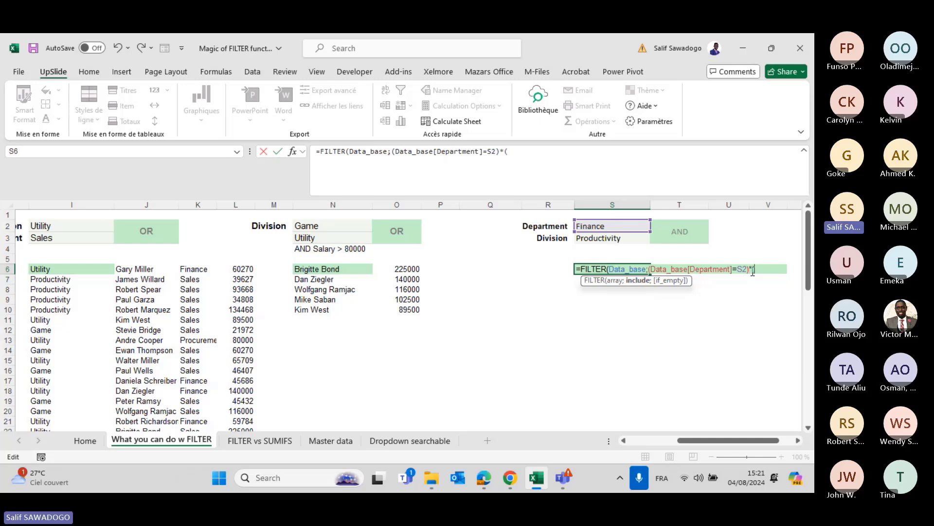
type("Data_base")
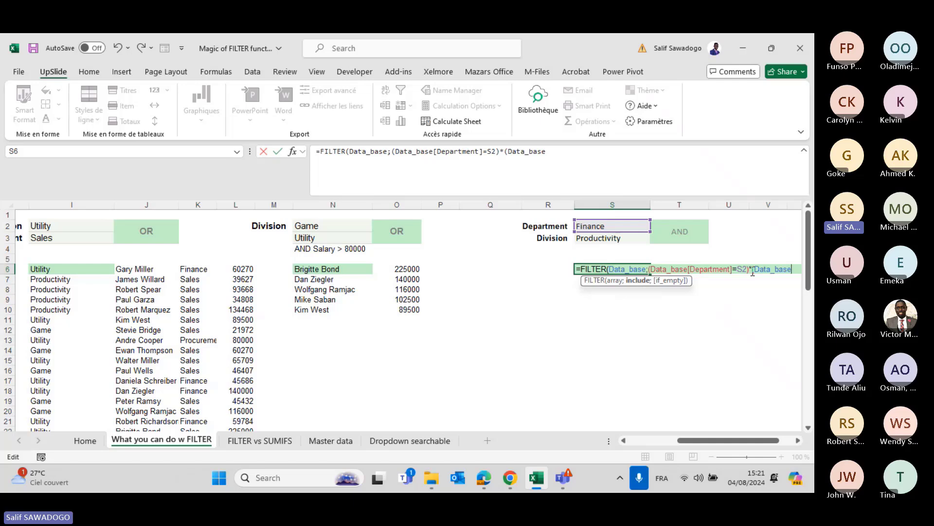
type("[")
key("Down")
key("Down")
key("Down")
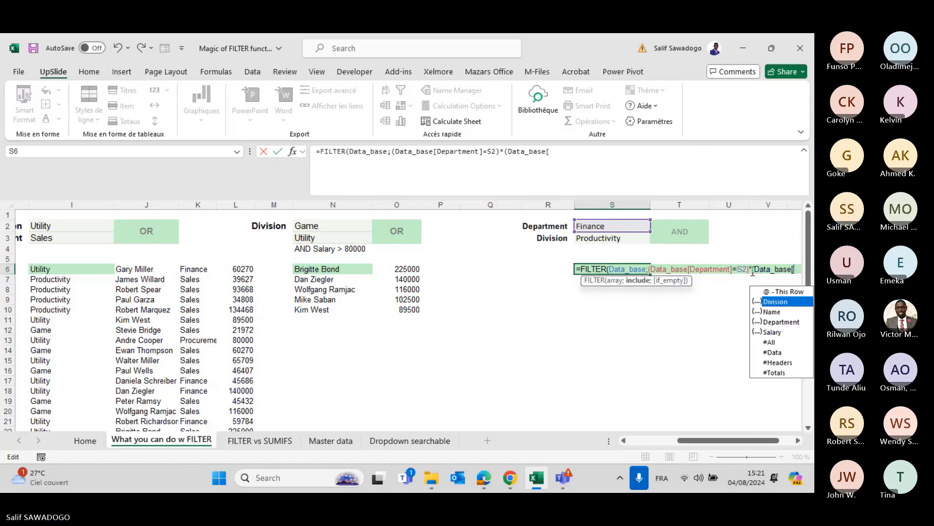
type("Departme")
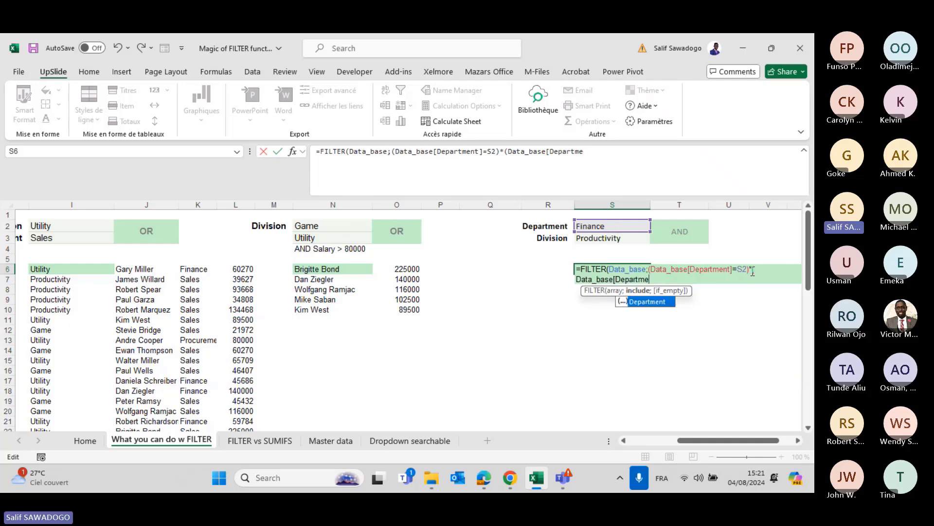
key("BackSpace")
key("BackSpace")
key("BackSpace")
key("BackSpace")
key("BackSpace")
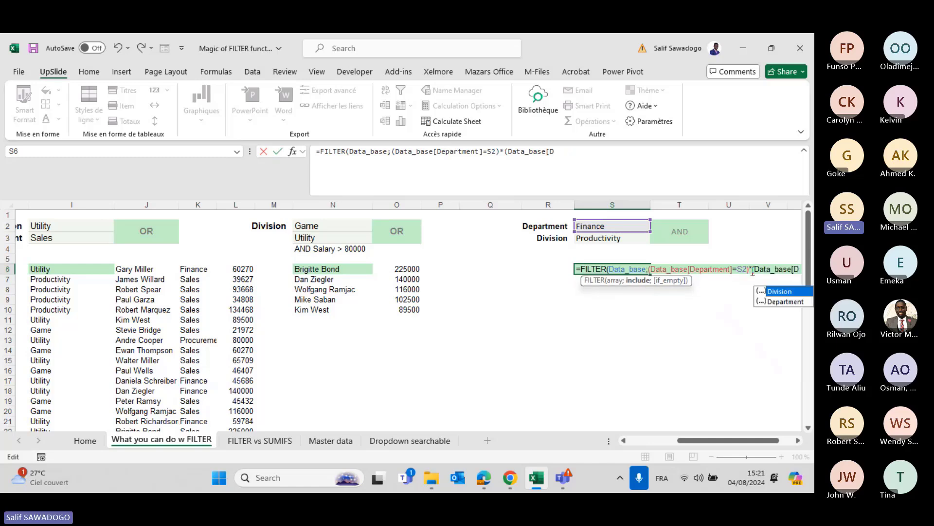
type("i")
key("Tab")
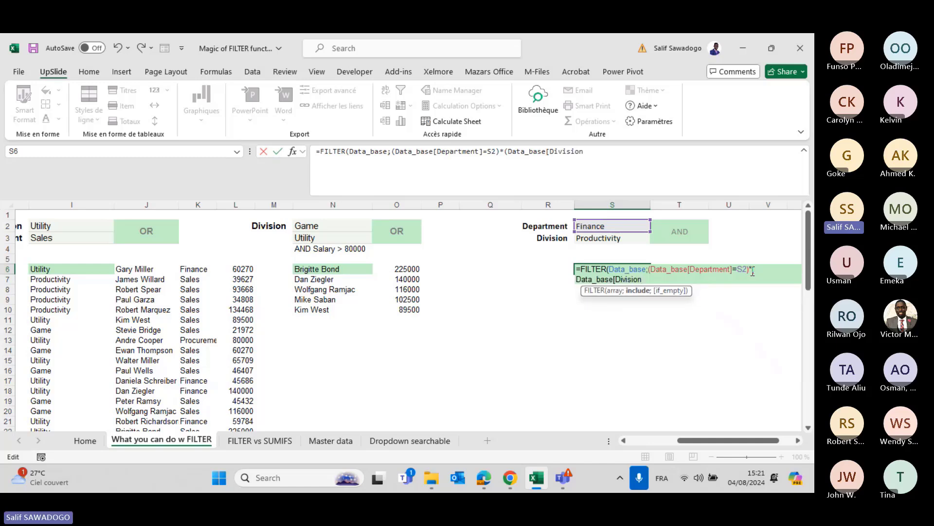
type("]=")
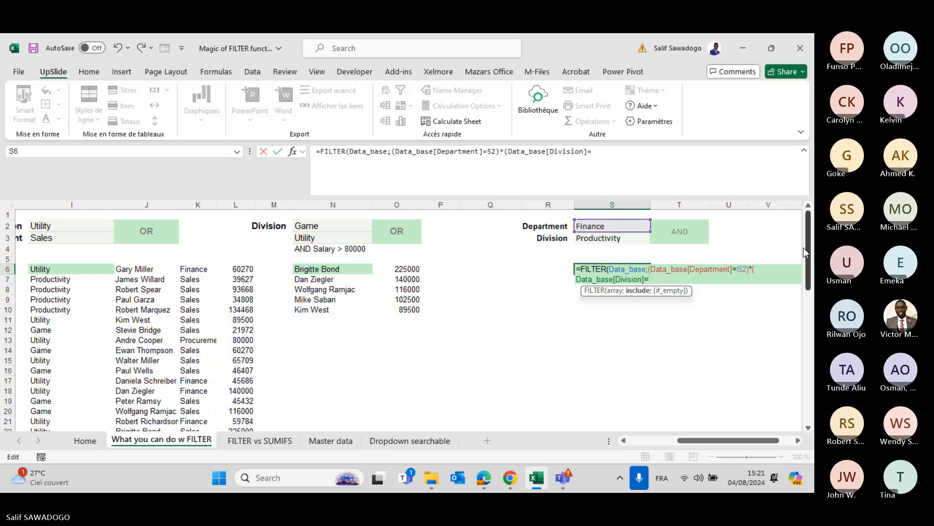
left_click(619, 238)
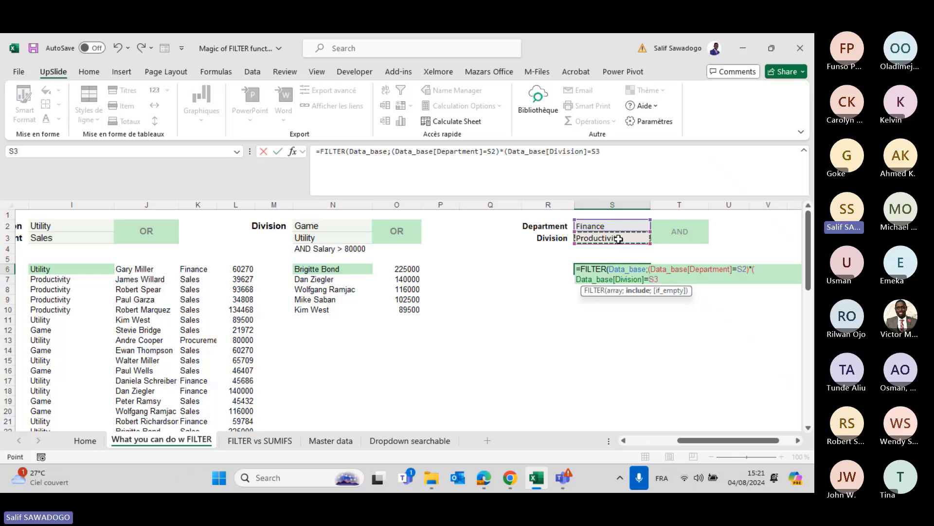
type(")")
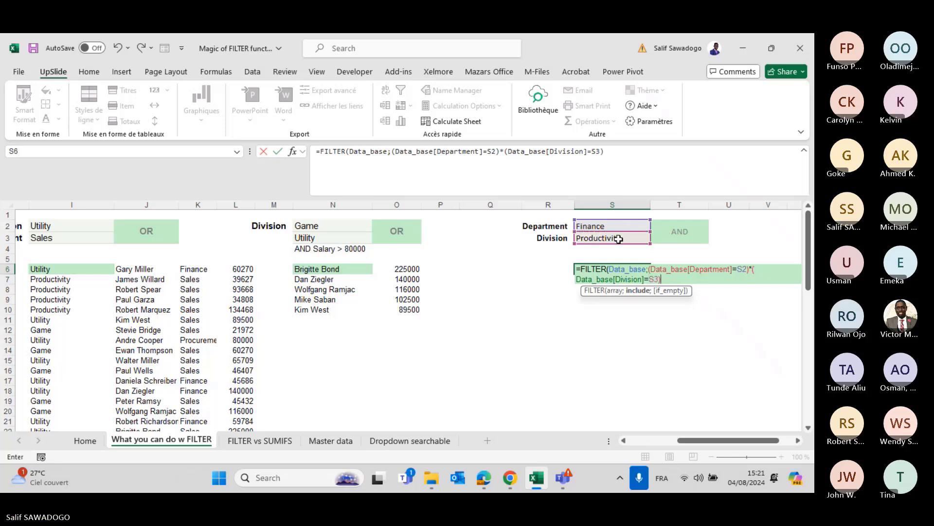
type(";\"no")
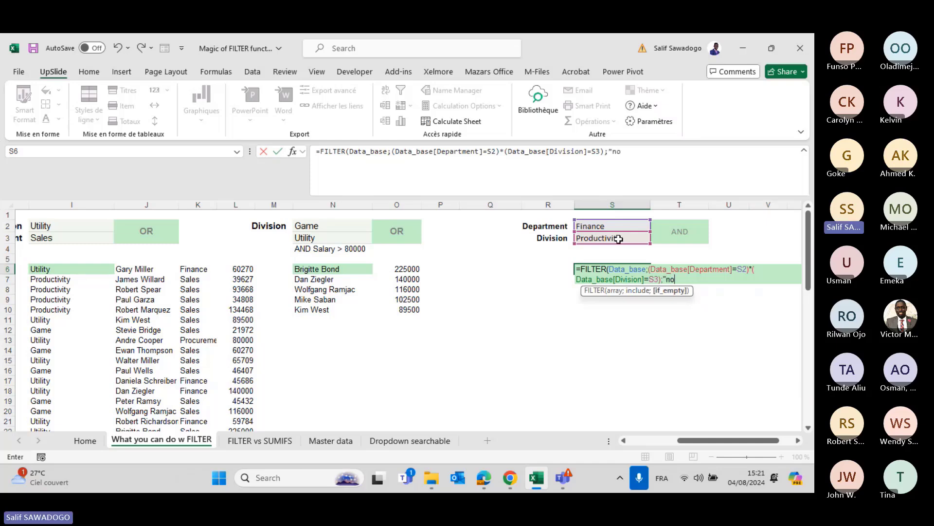
type("t fo")
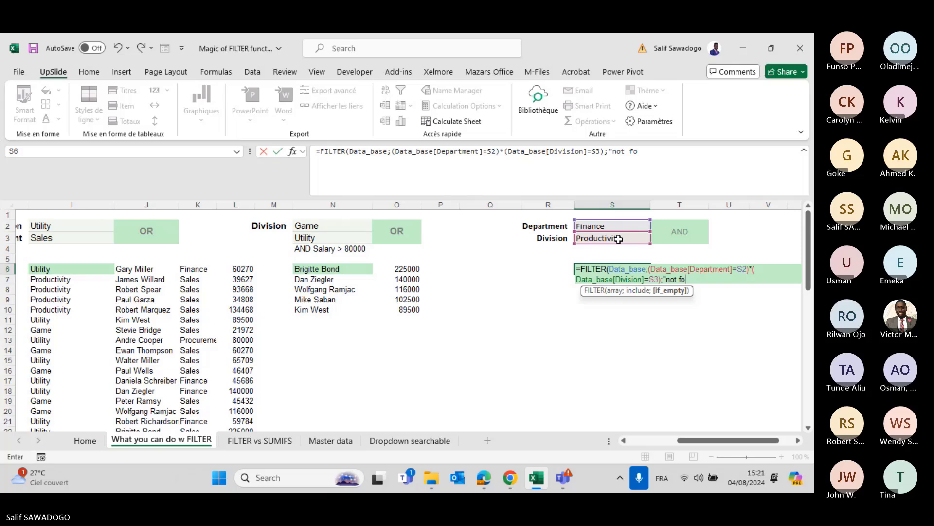
type("und\")")
key("Return")
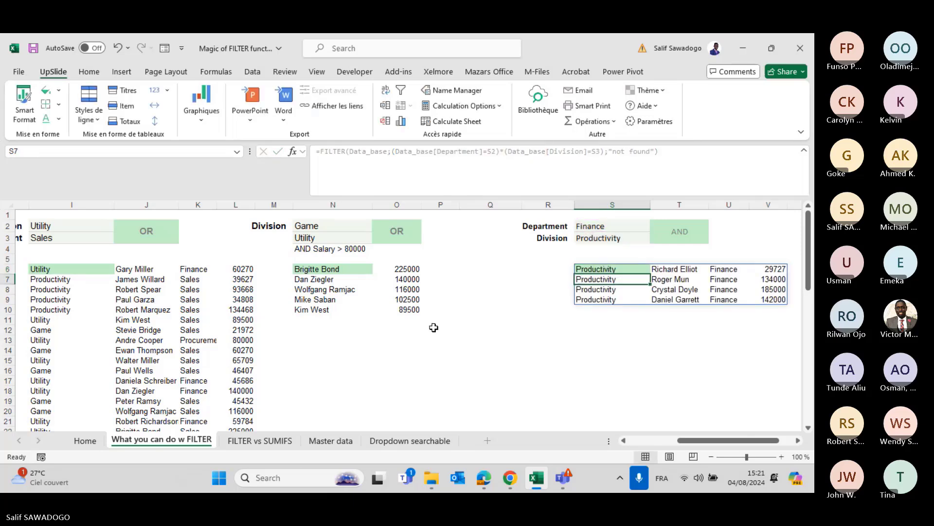
scroll(434, 327, "left", 1)
scroll(434, 327, "down", 1)
scroll(433, 327, "right", 5)
scroll(434, 327, "up", 1)
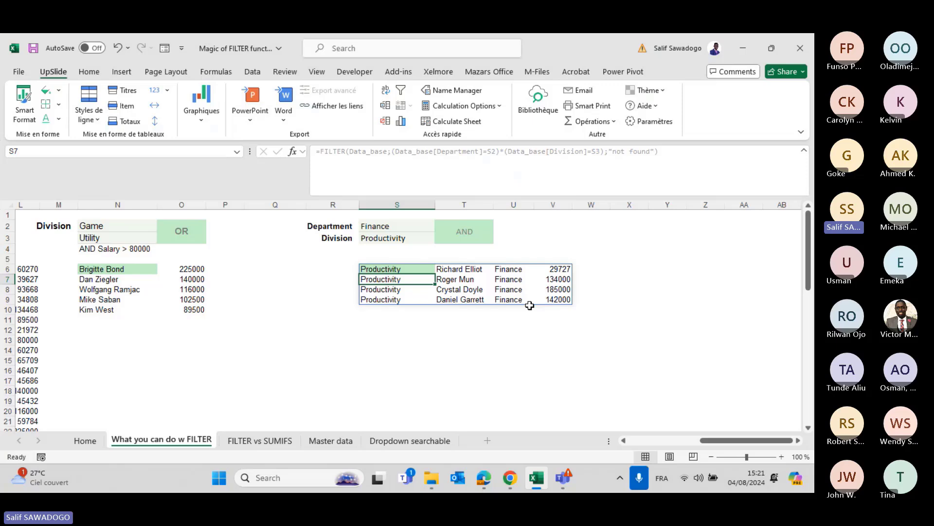
scroll(529, 305, "left", 6)
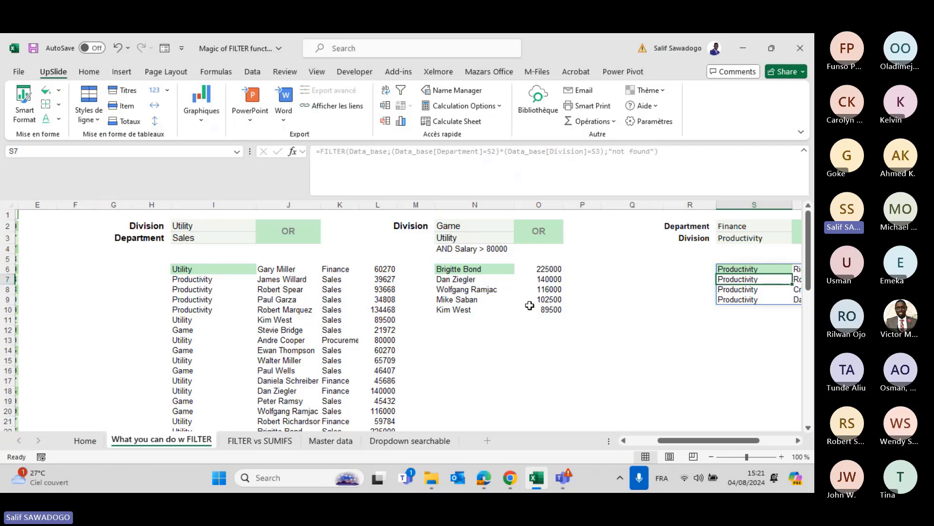
left_click(257, 442)
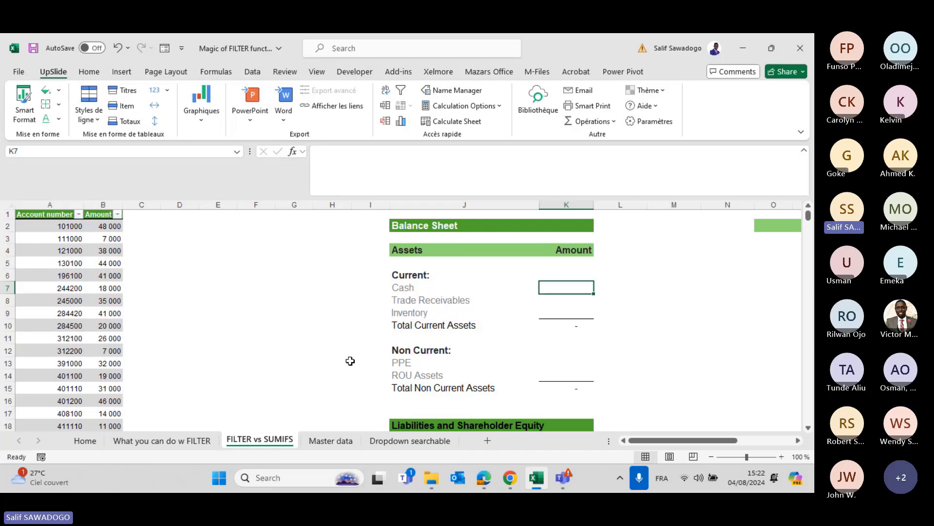
left_click(91, 301)
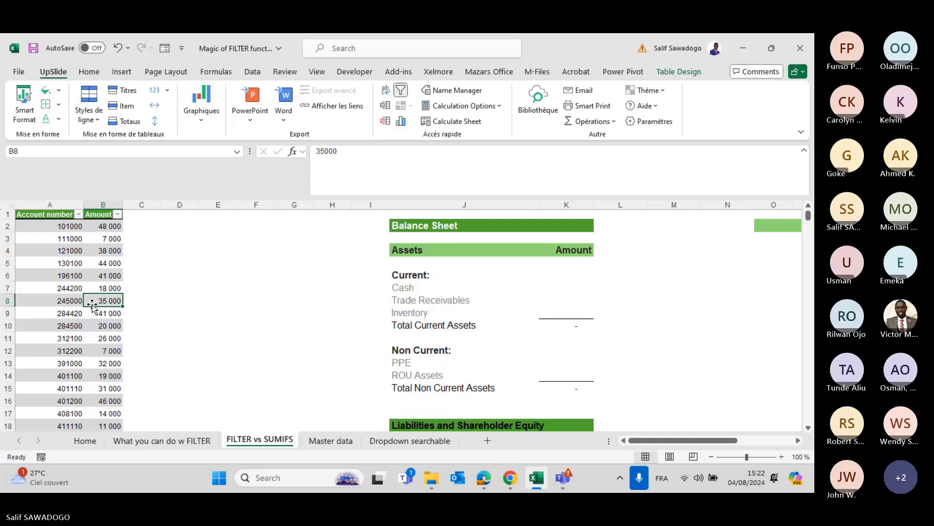
left_click(417, 290)
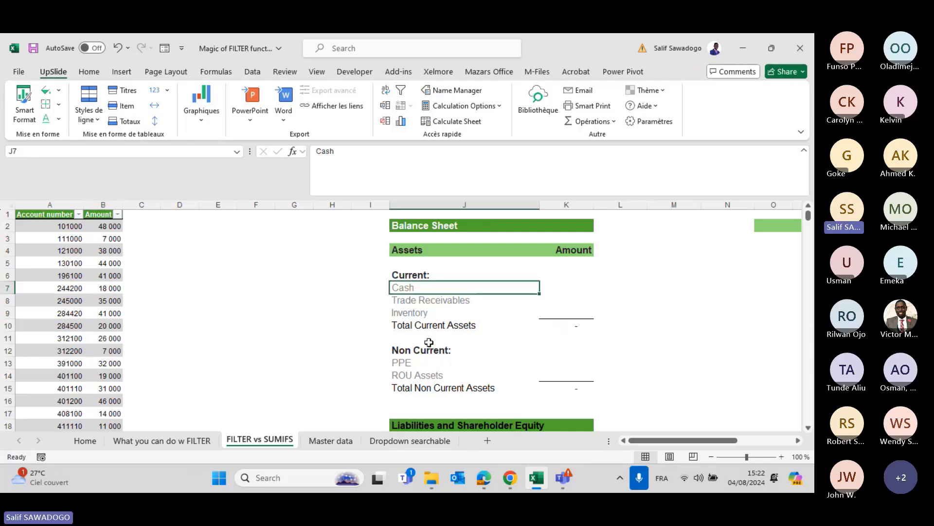
scroll(428, 342, "down", 4)
scroll(428, 342, "up", 4)
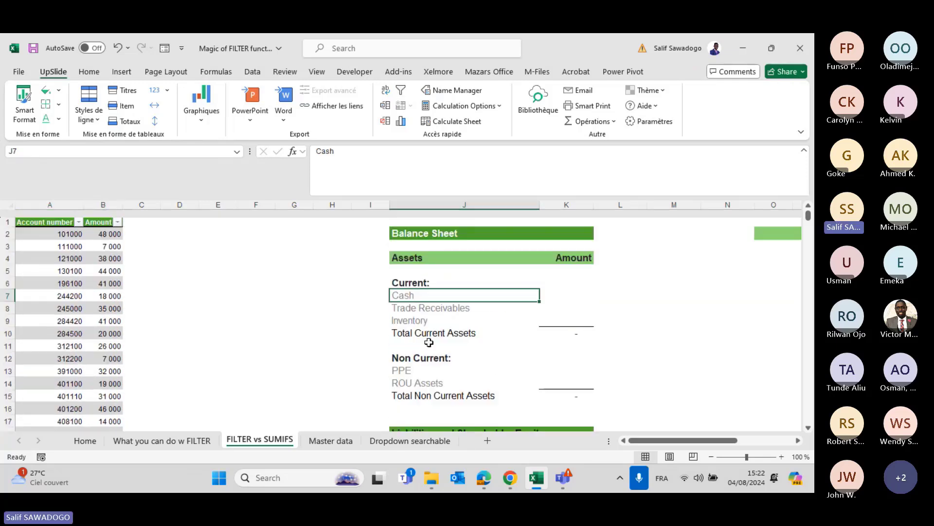
key("Down")
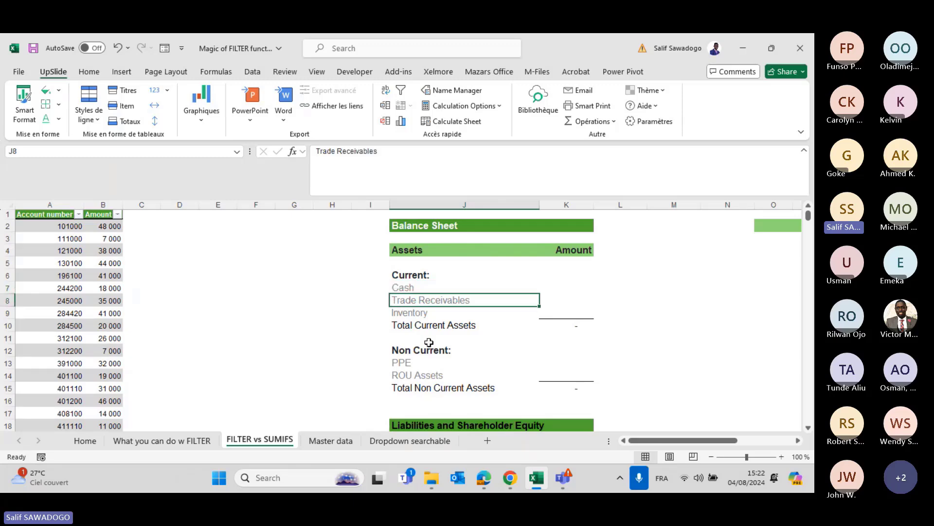
key("Up")
key("Down")
key("Up")
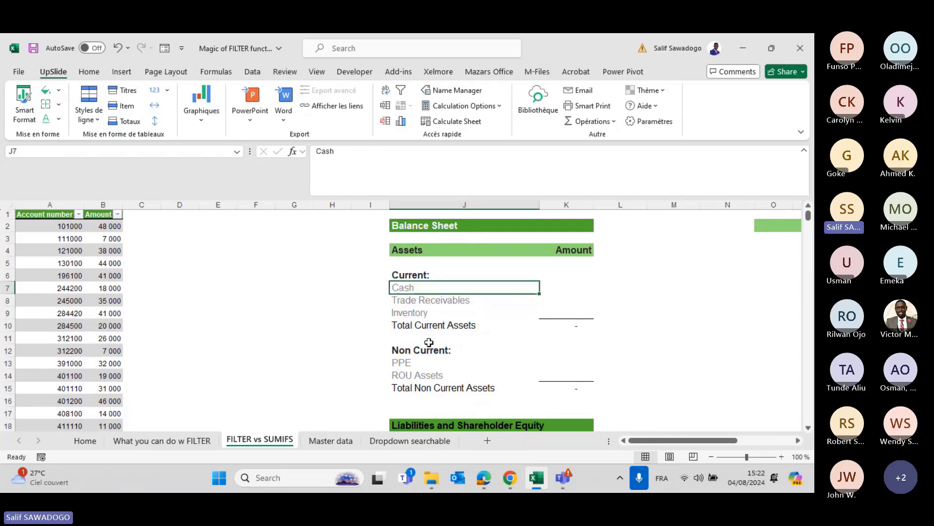
key("Right")
key("Left")
key("Right")
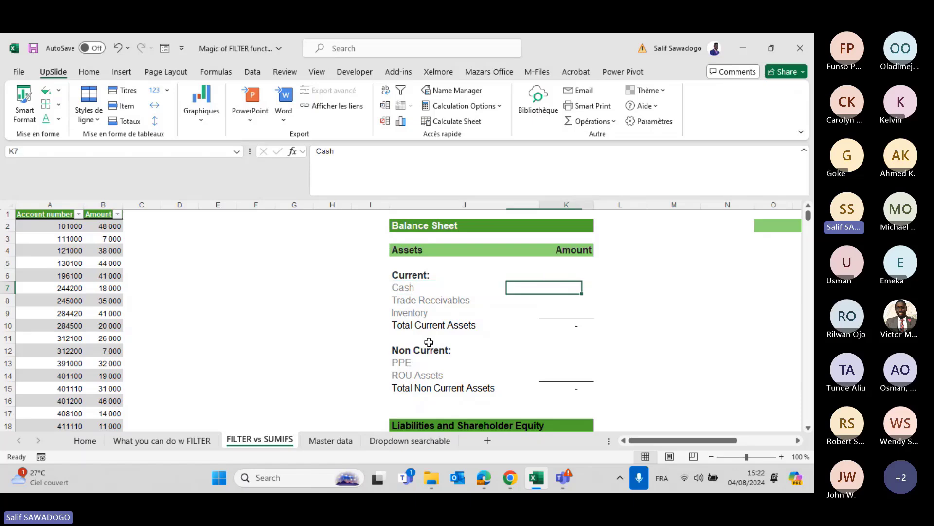
key("Left")
key("Left")
key("Right")
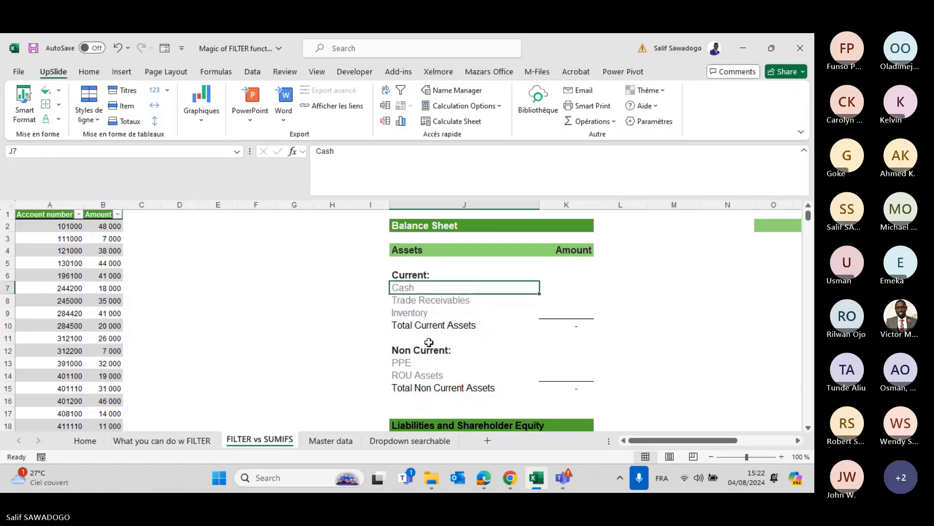
key("Left")
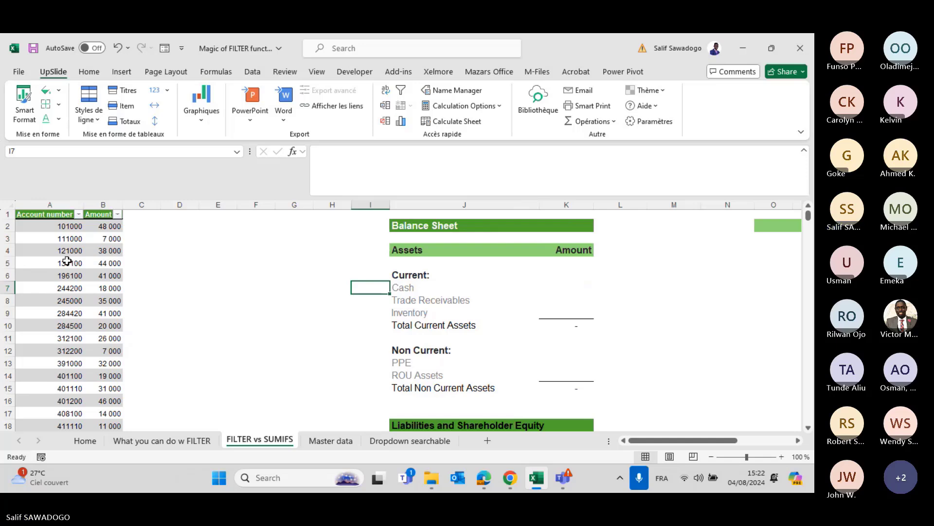
scroll(343, 281, "right", 4)
scroll(343, 280, "right", 3)
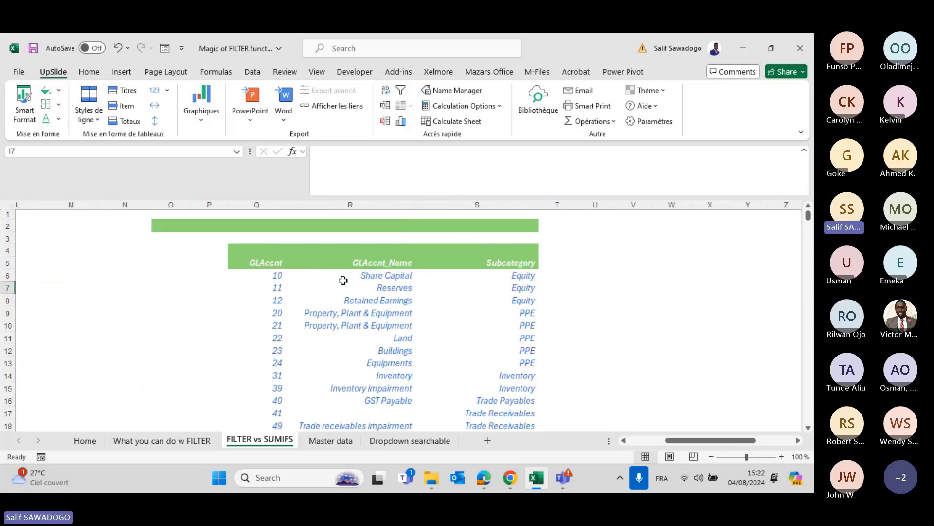
left_click(258, 275)
key("Right")
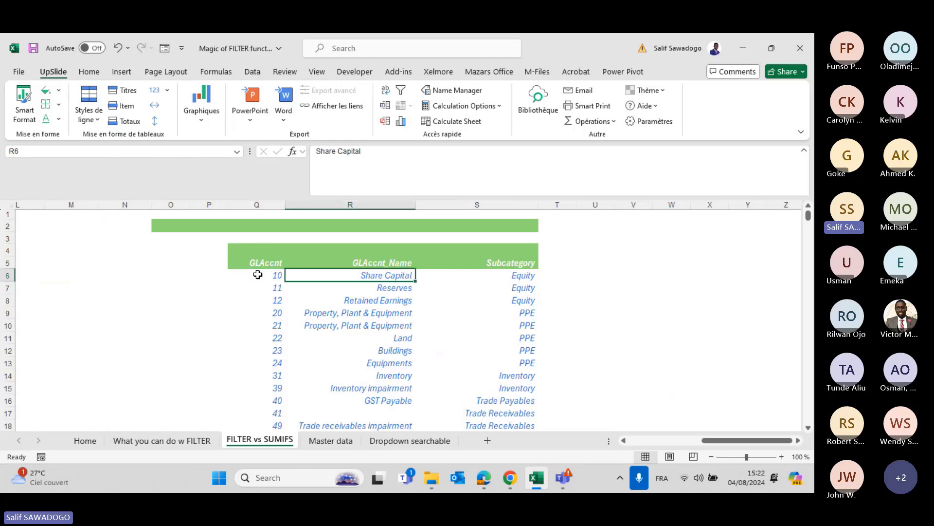
key("Down")
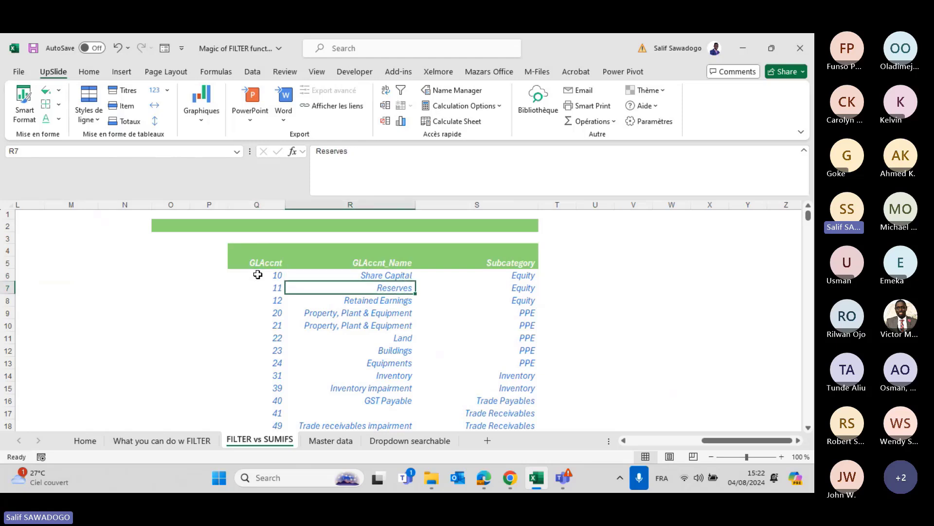
key("Left")
key("Right")
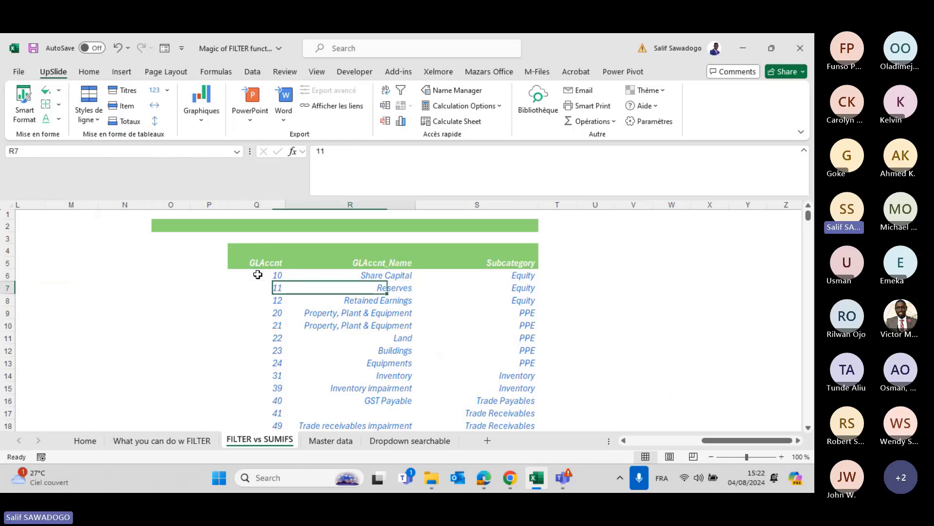
key("Down")
key("Left")
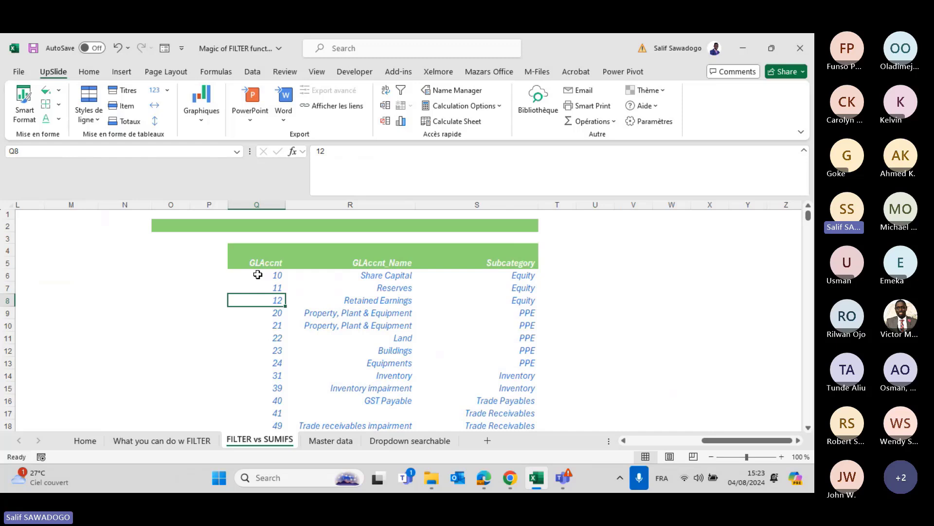
key("Right")
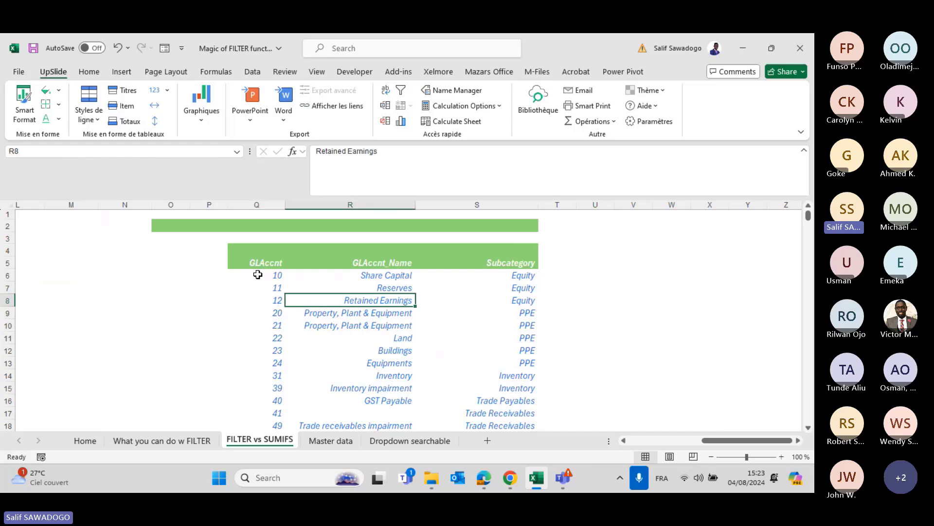
key("Left")
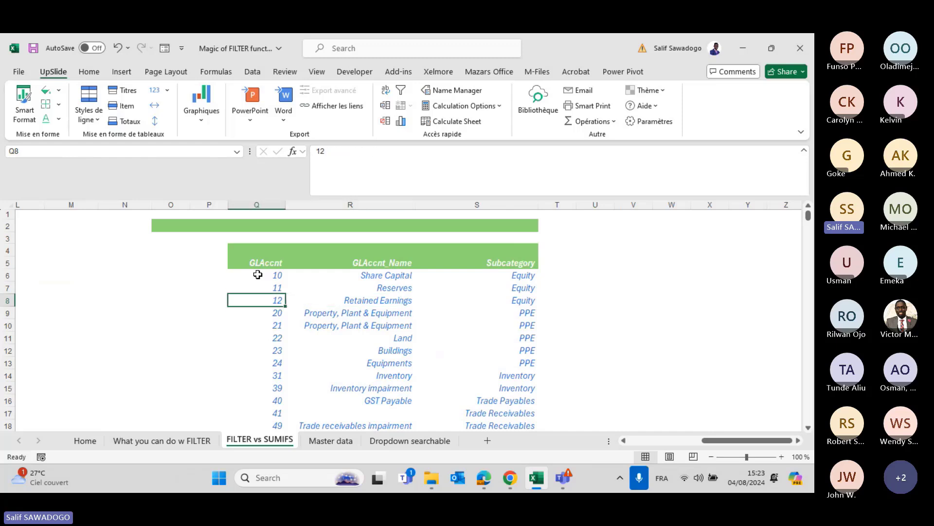
scroll(258, 275, "left", 6)
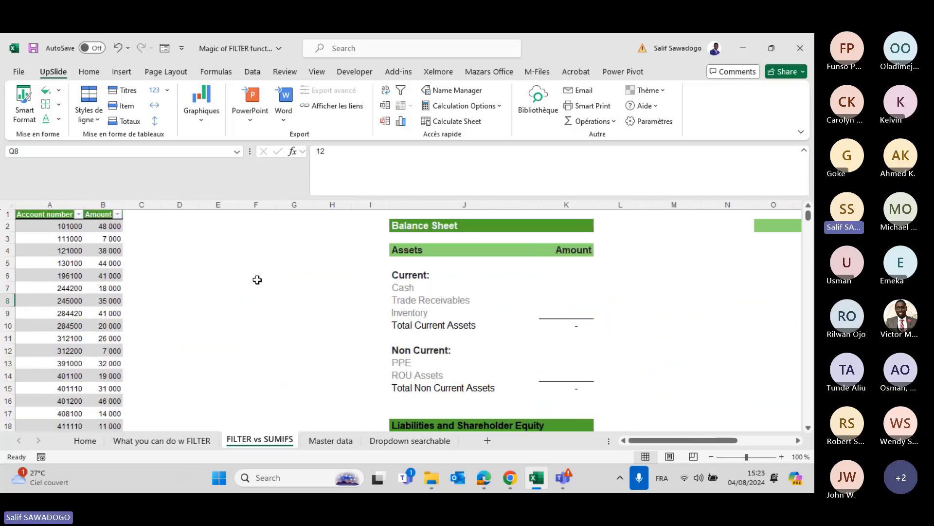
scroll(257, 279, "right", 6)
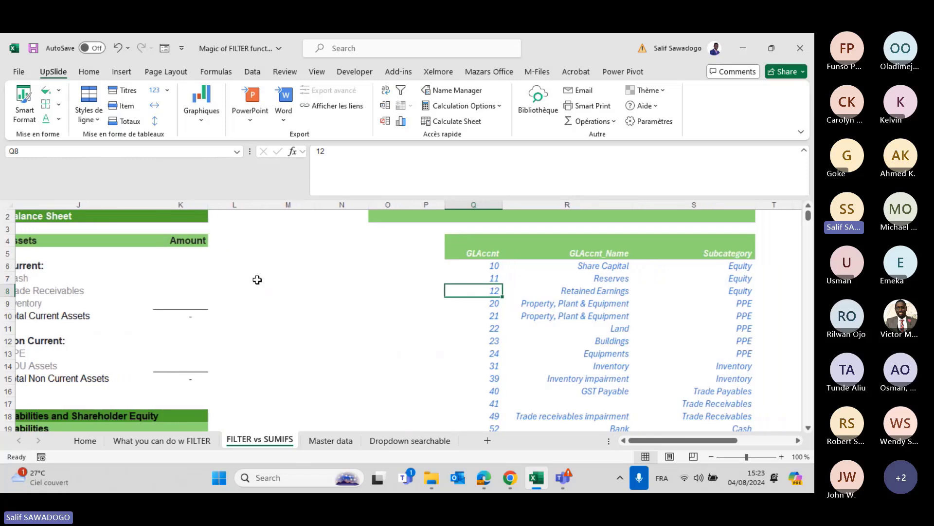
key("Down")
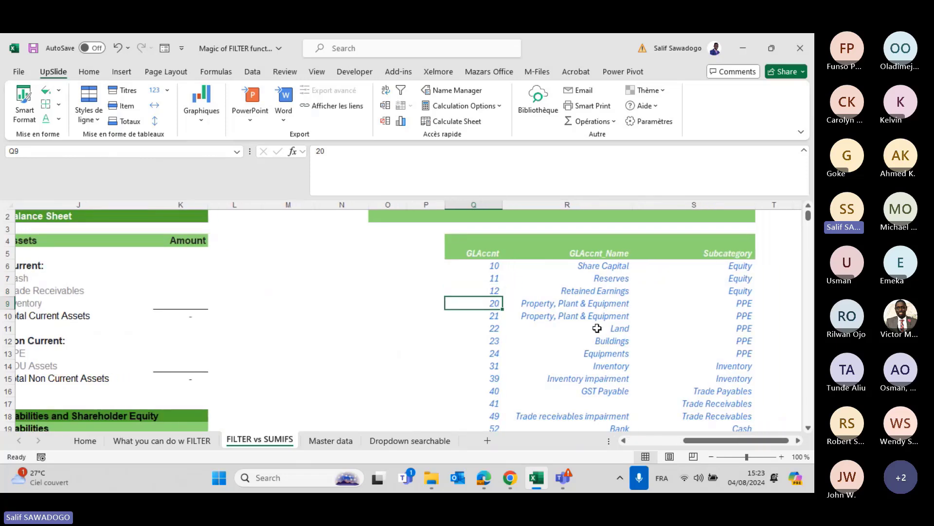
scroll(597, 328, "right", 3)
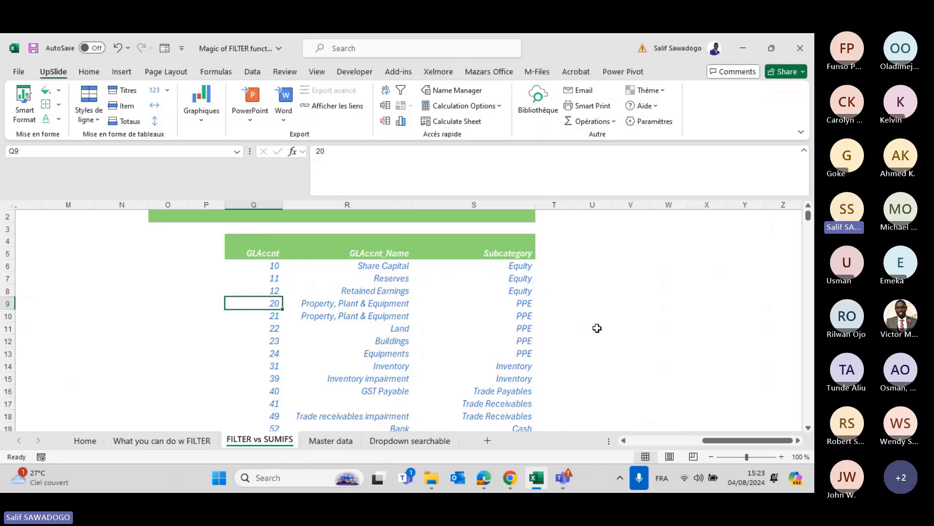
key("Down")
key("Down")
key("Down")
key("Down")
key("Down")
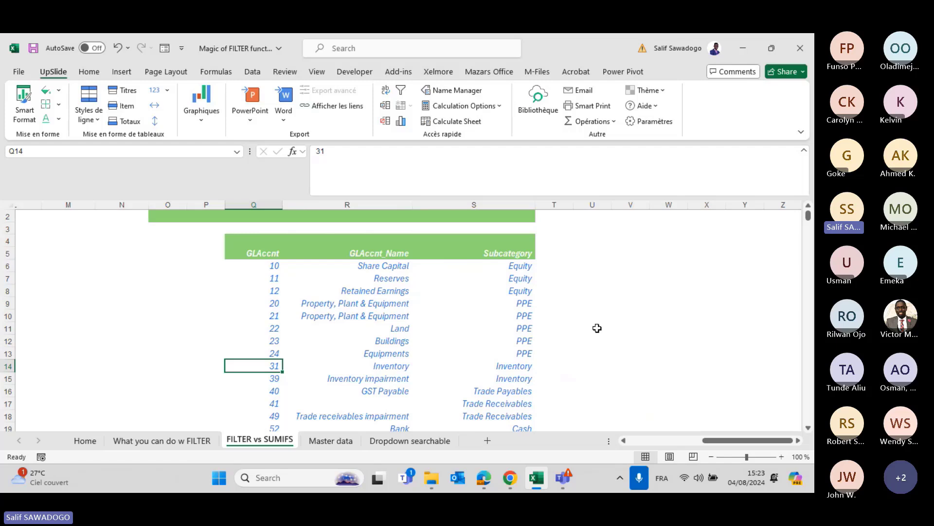
key("Down")
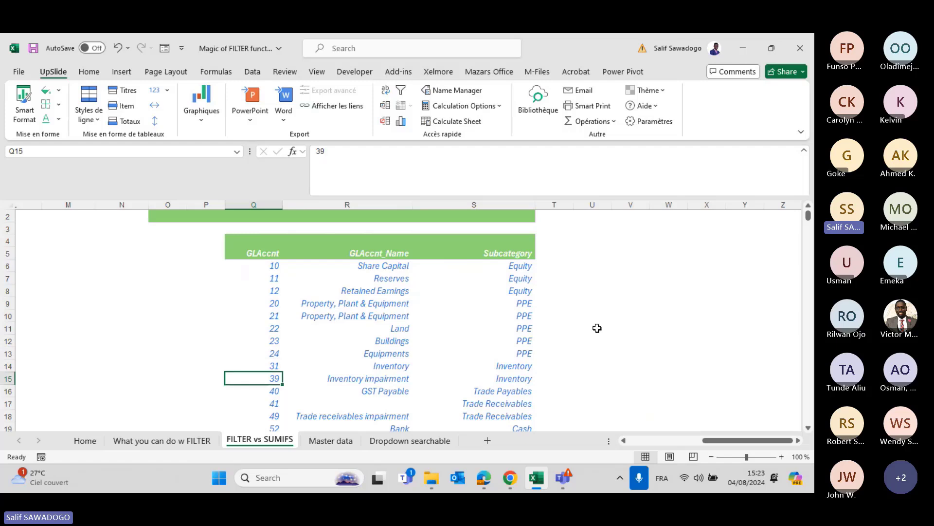
key("Down")
key("Down")
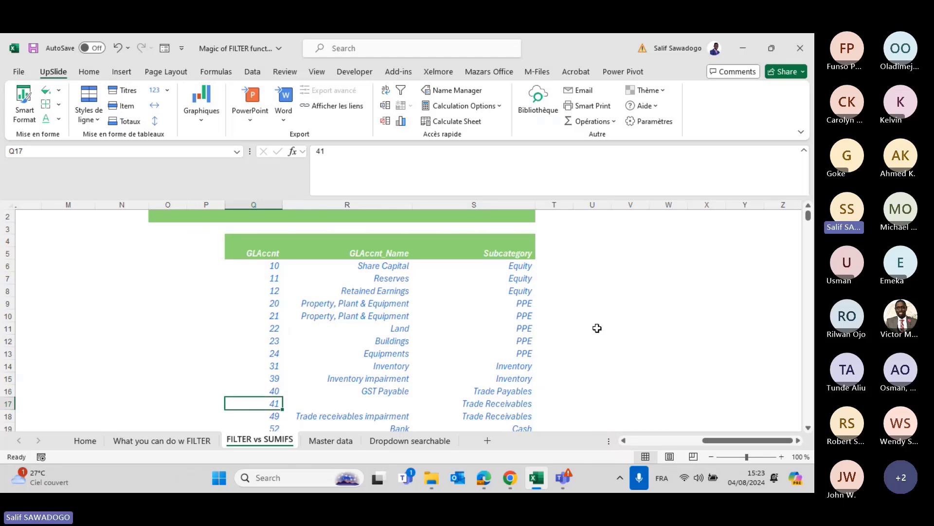
key("Up")
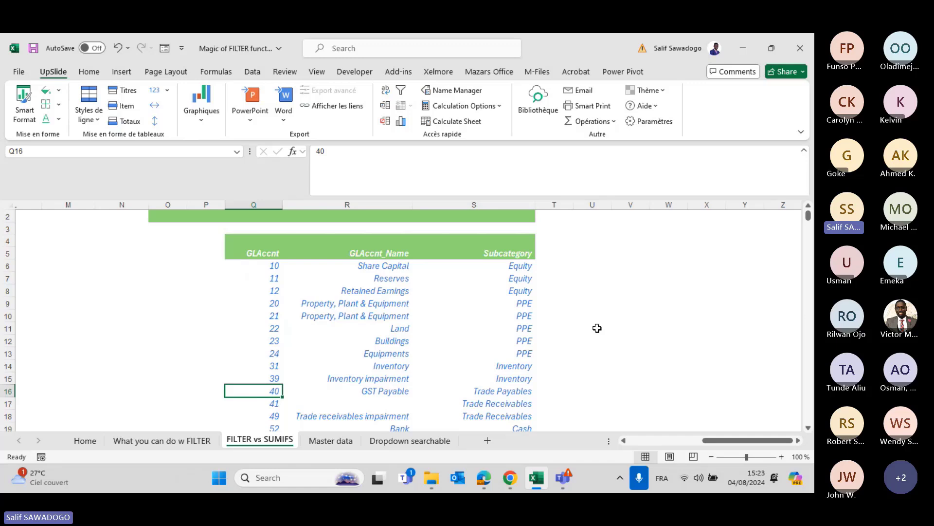
key("Down")
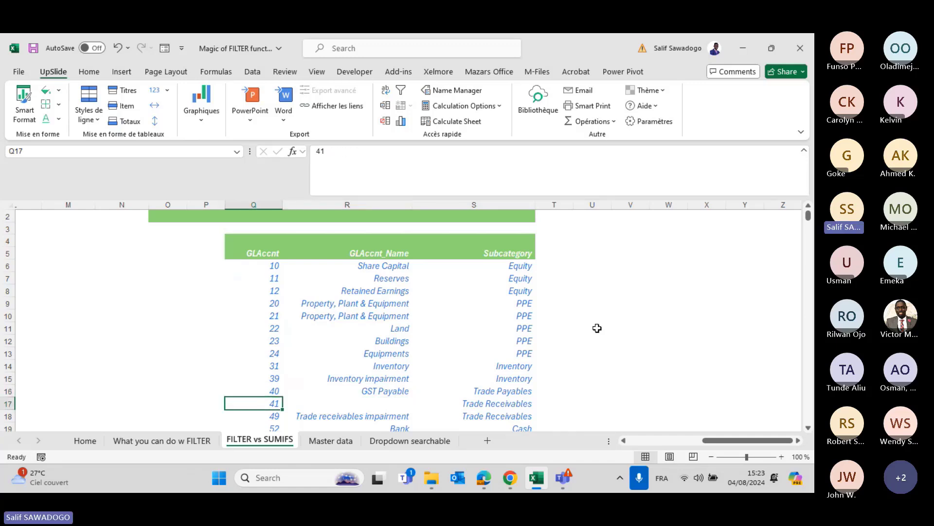
key("Down")
key("Down")
key("Down")
key("Down")
key("Down")
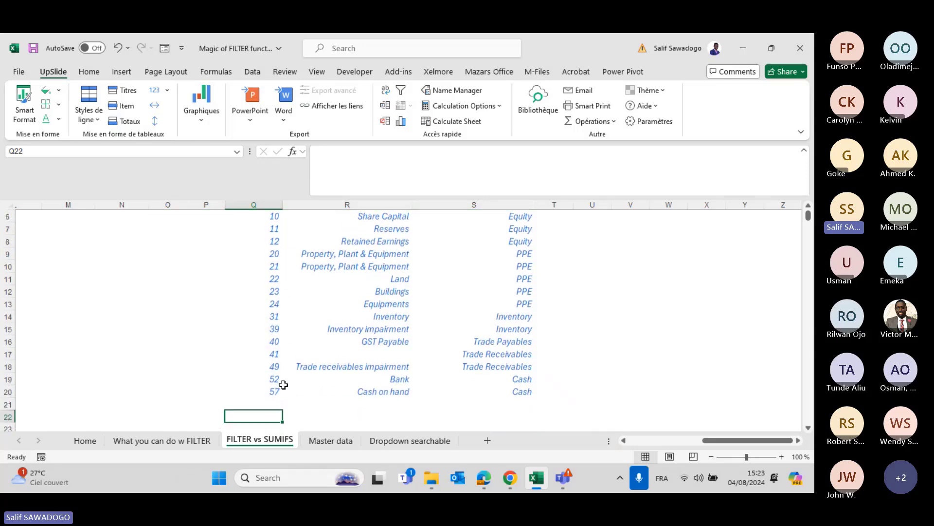
scroll(283, 385, "left", 5)
scroll(283, 384, "left", 5)
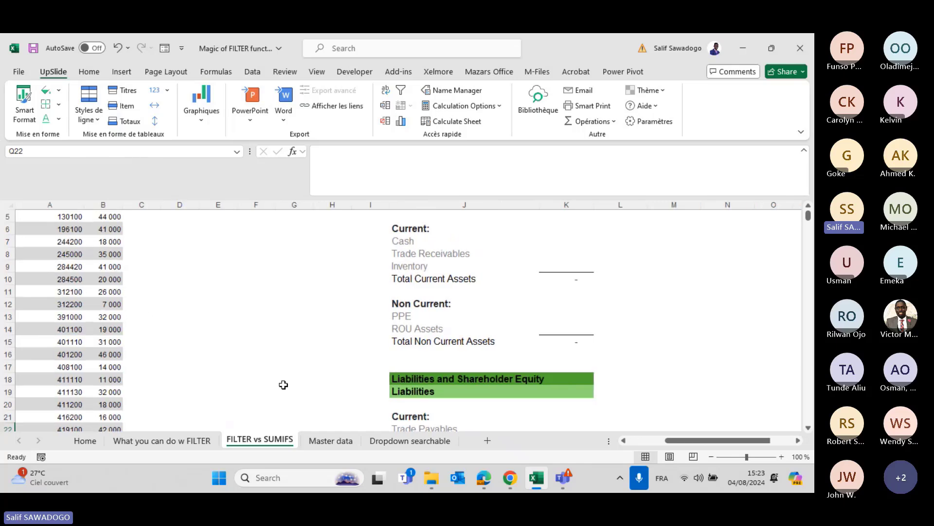
scroll(283, 385, "up", 2)
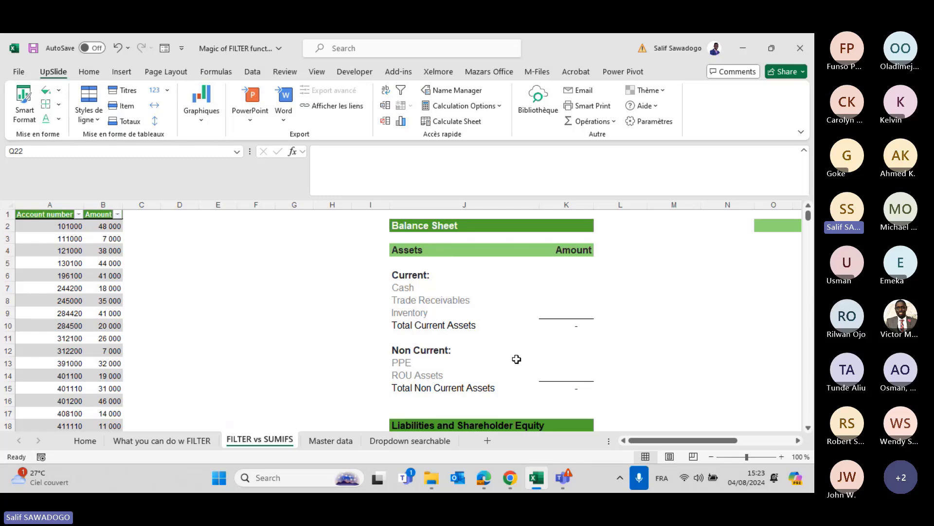
scroll(517, 359, "right", 3)
scroll(517, 359, "left", 3)
left_click(129, 219)
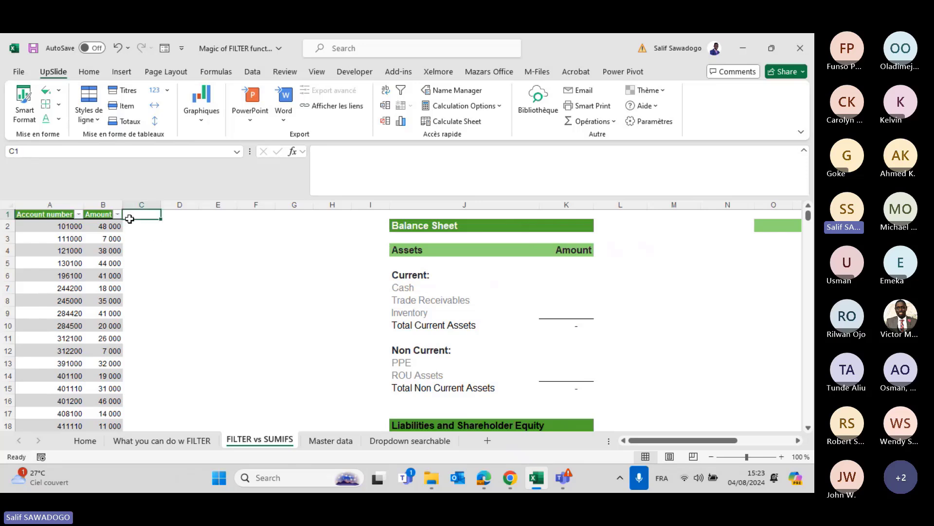
left_click(55, 226)
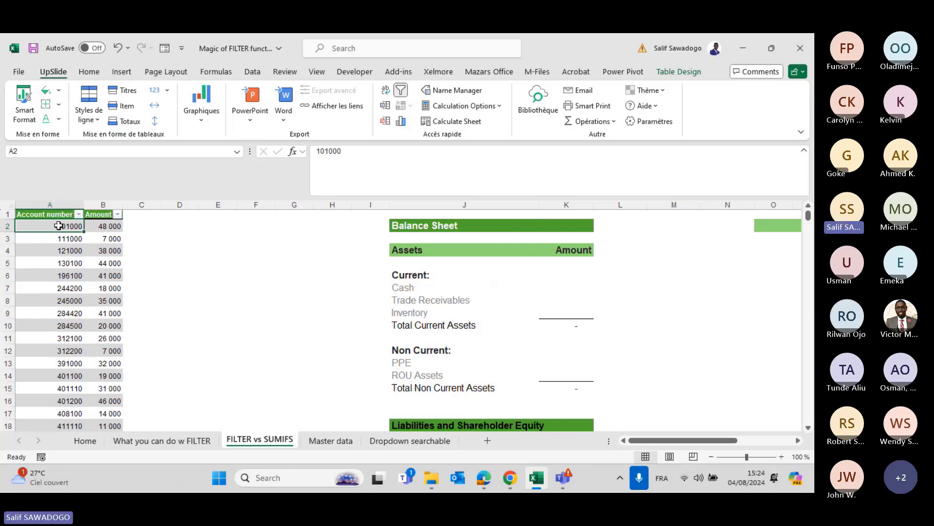
Add an N1 table column with =LEFT([@[Account number]];1) for the first digit.
left_click(139, 215)
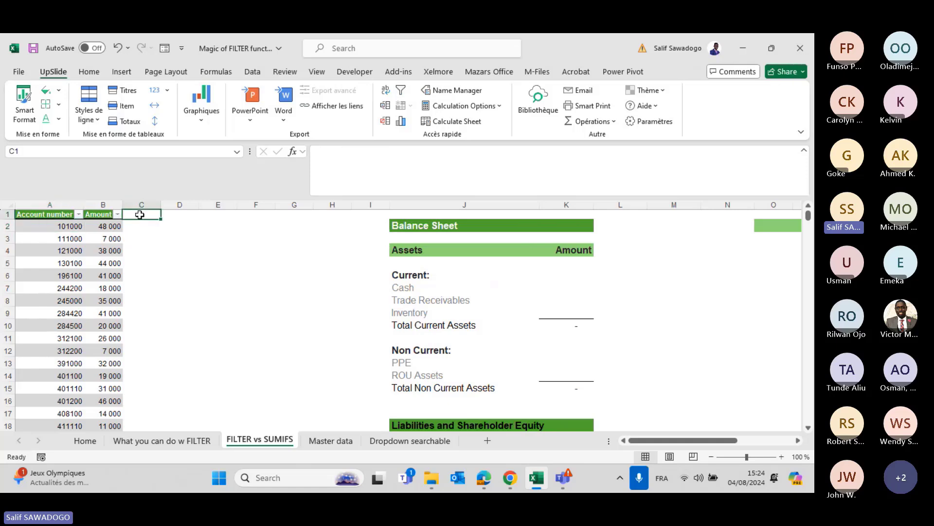
type("N1")
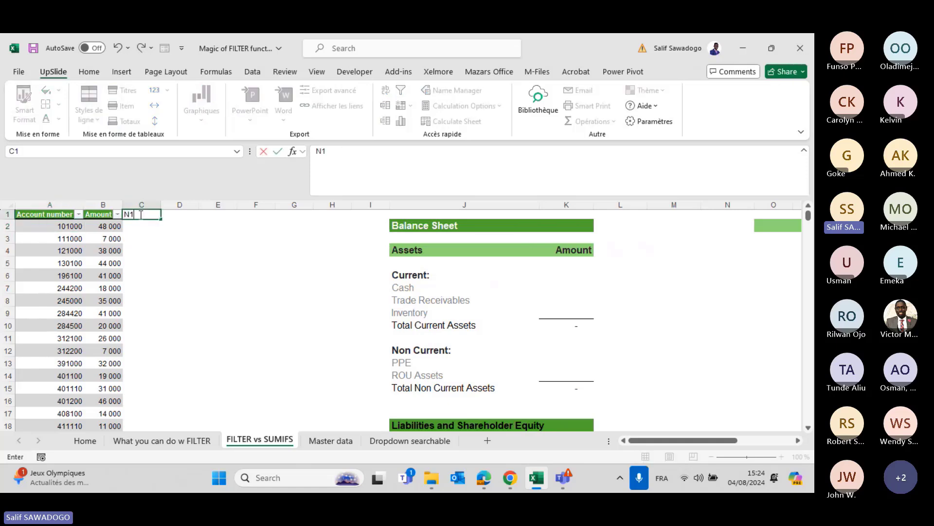
key("Return")
type("=")
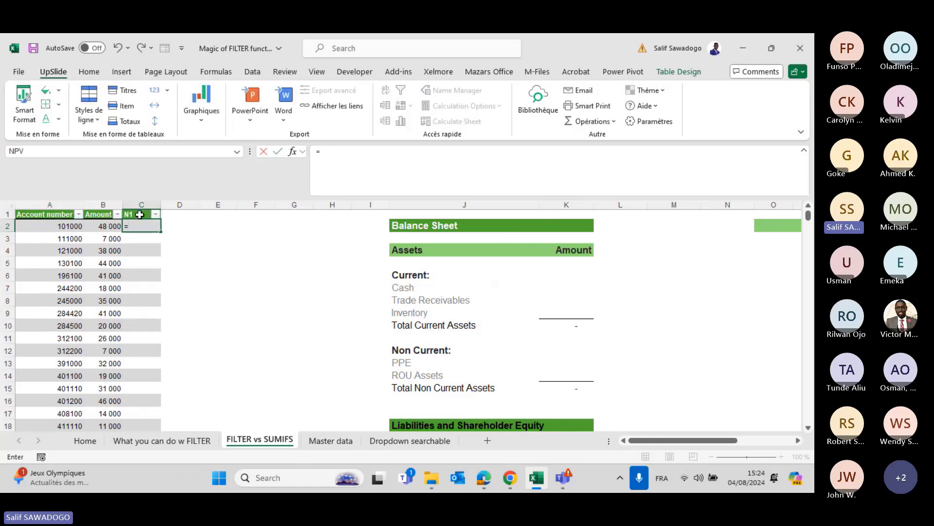
type("LEFT(")
key("Left")
key("Left")
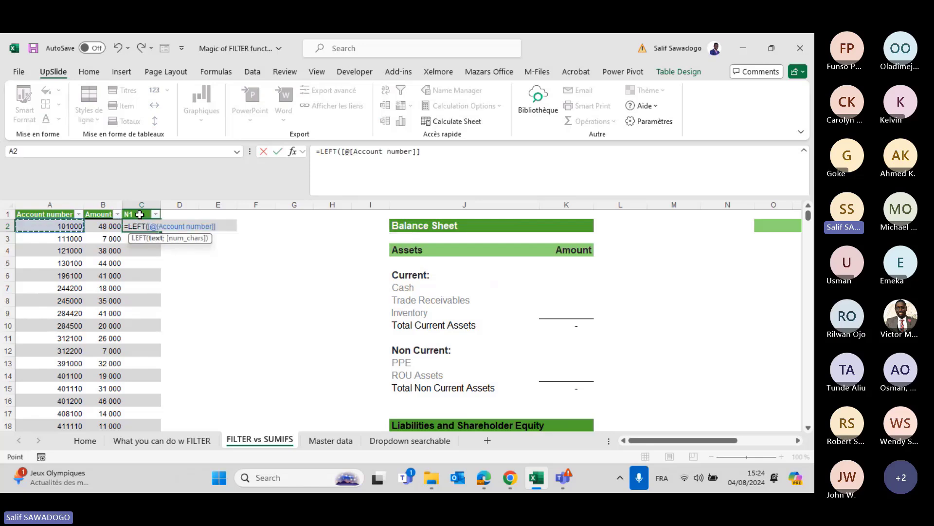
type(";1")
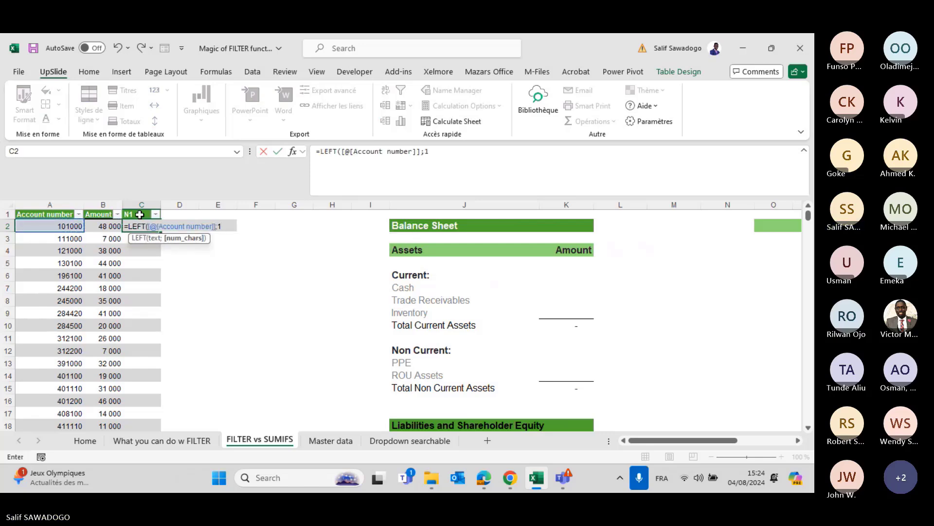
type(")")
key("Return")
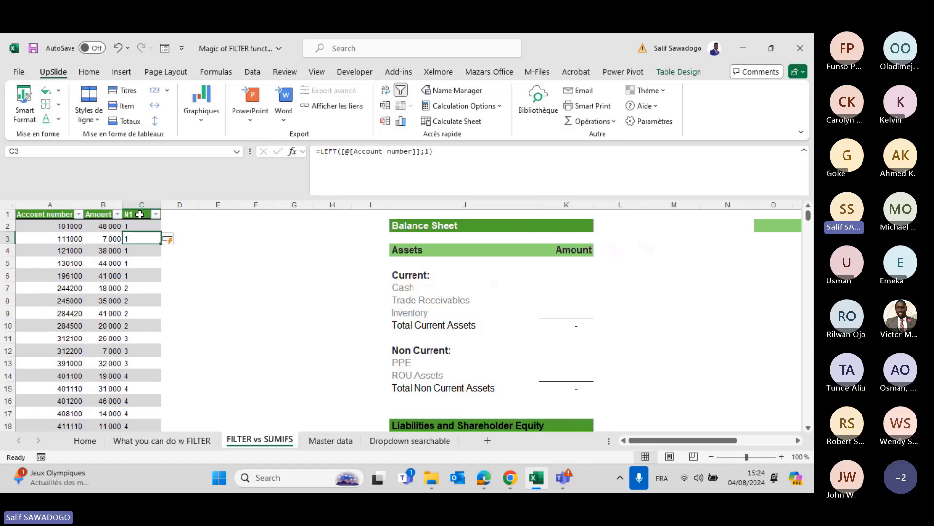
Add an N2 column with =LEFT([@[Account number]];2) for the first two digits.
key("Up")
key("Up")
key("Right")
type("N")
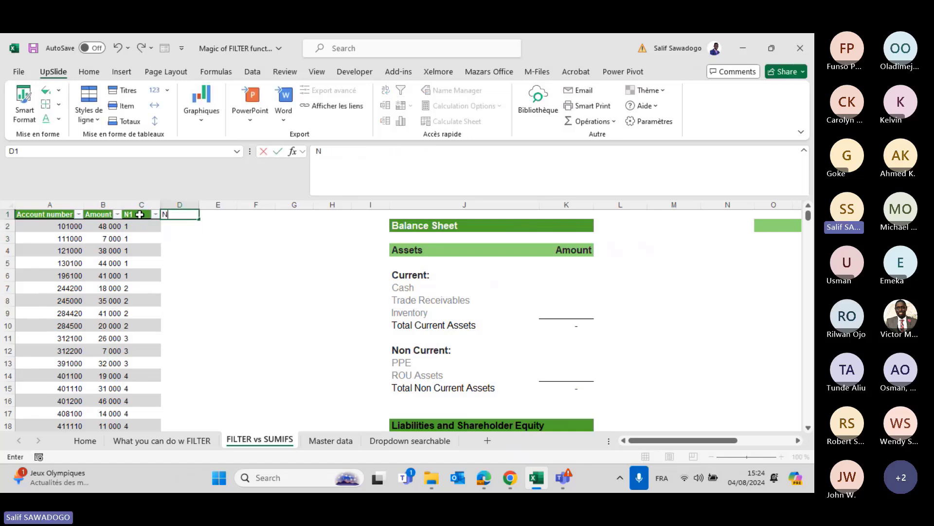
type("2")
key("Return")
type("=")
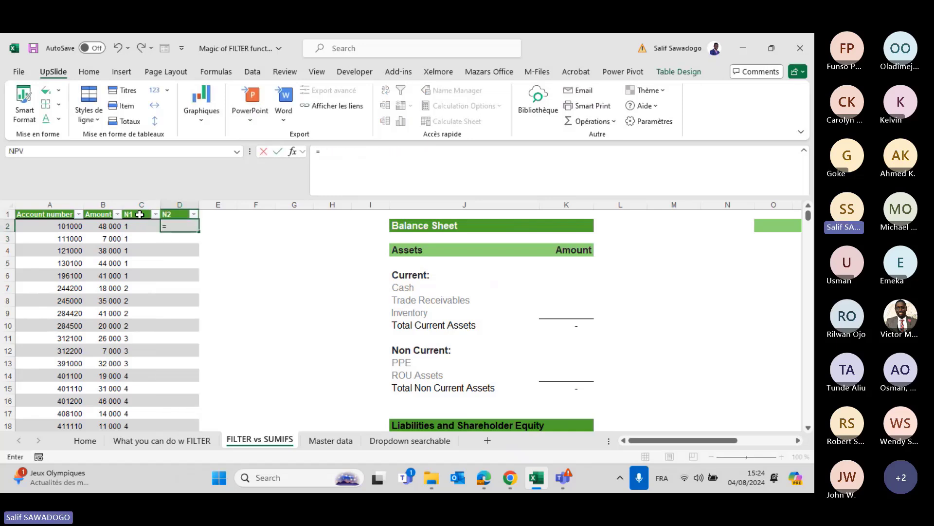
type("LEFT(")
key("Left")
key("Left")
key("Left")
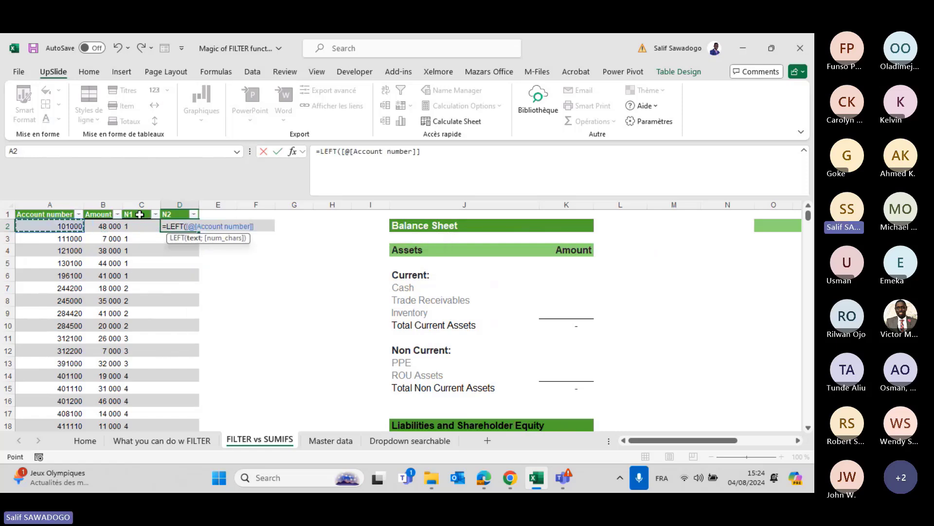
type(";2")
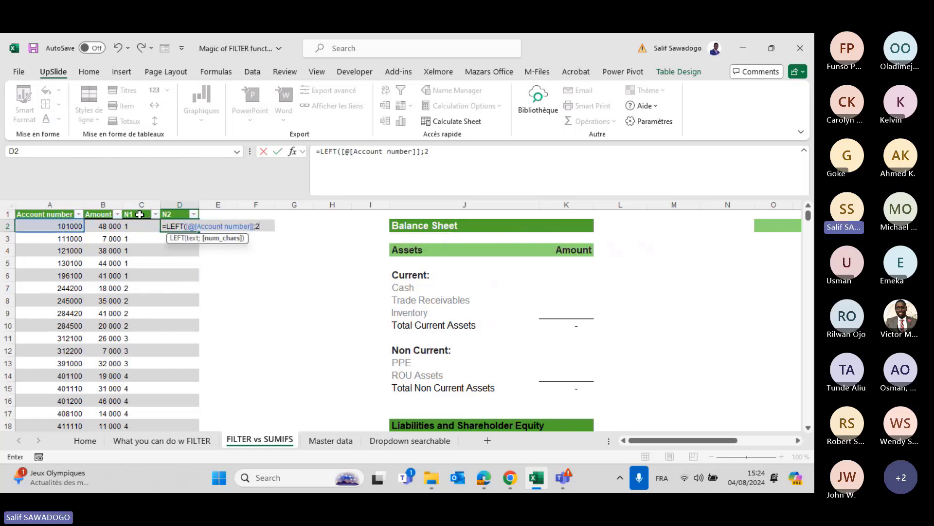
type(")")
key("Return")
Add an N3 column with =LEFT([@[Account number]];3) for the first three digits.
key("Up")
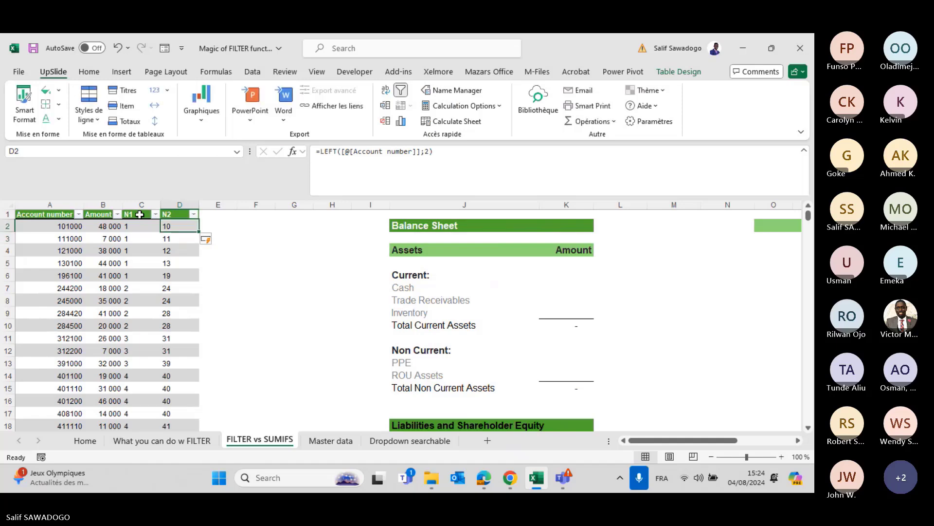
key("Right")
key("Up")
type("N3")
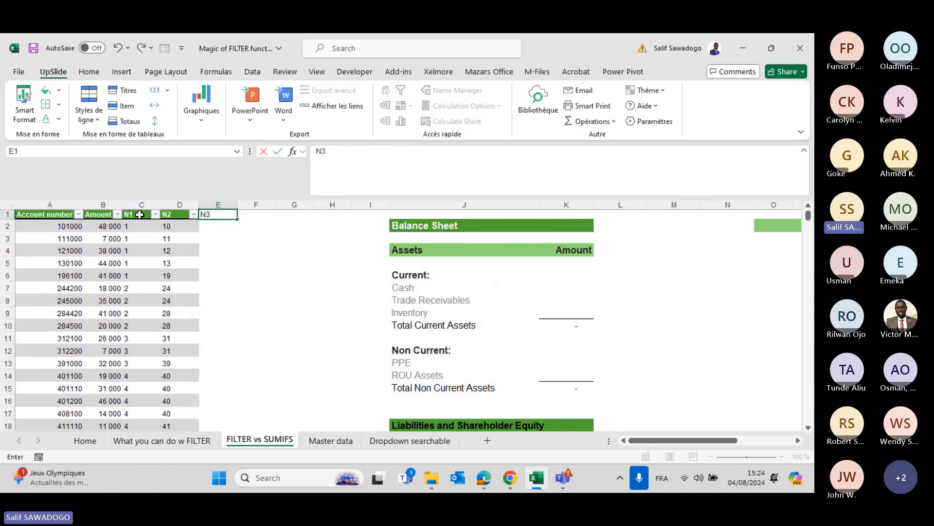
key("Return")
type("=")
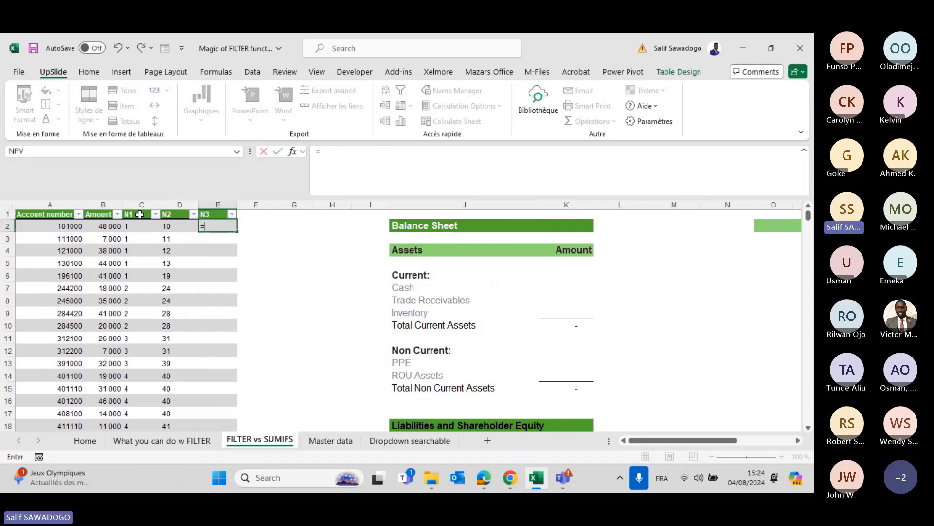
type("LEFT(")
key("Left")
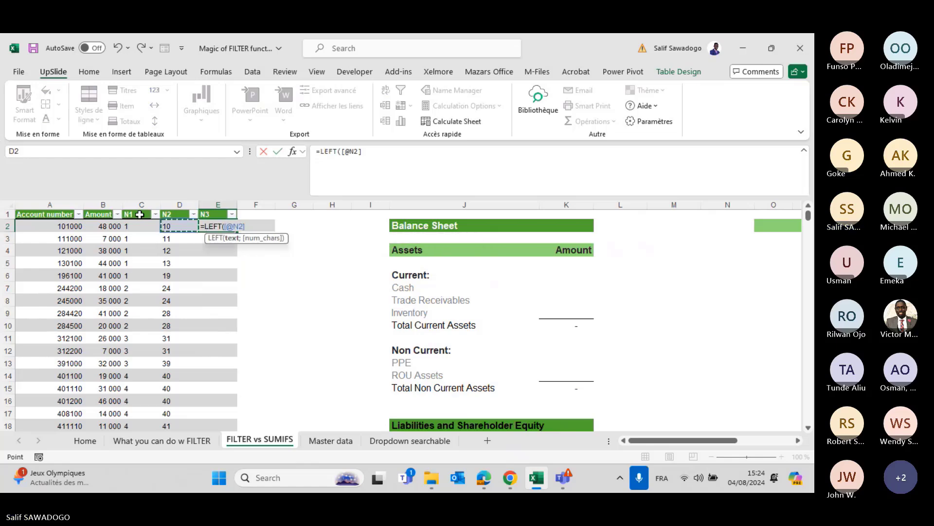
key("Left")
key("Left")
key("Left")
type(";3")
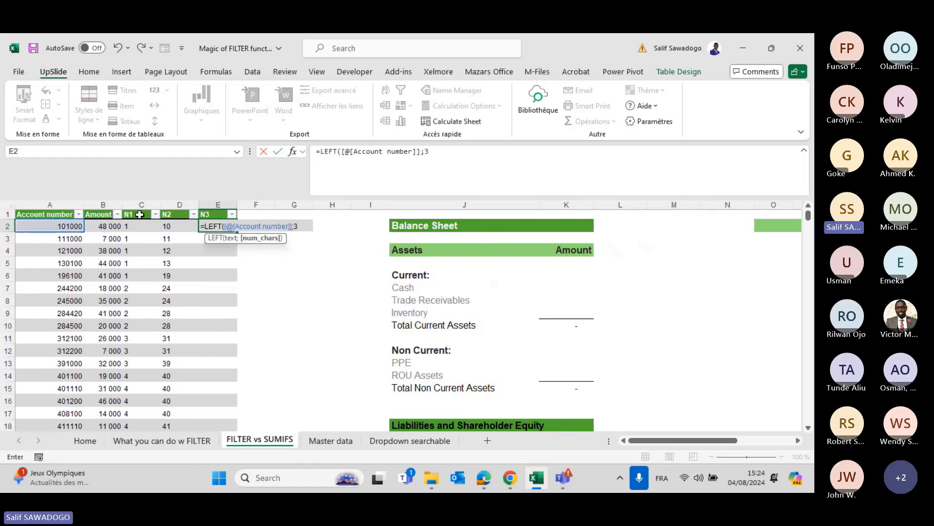
type(")")
key("Return")
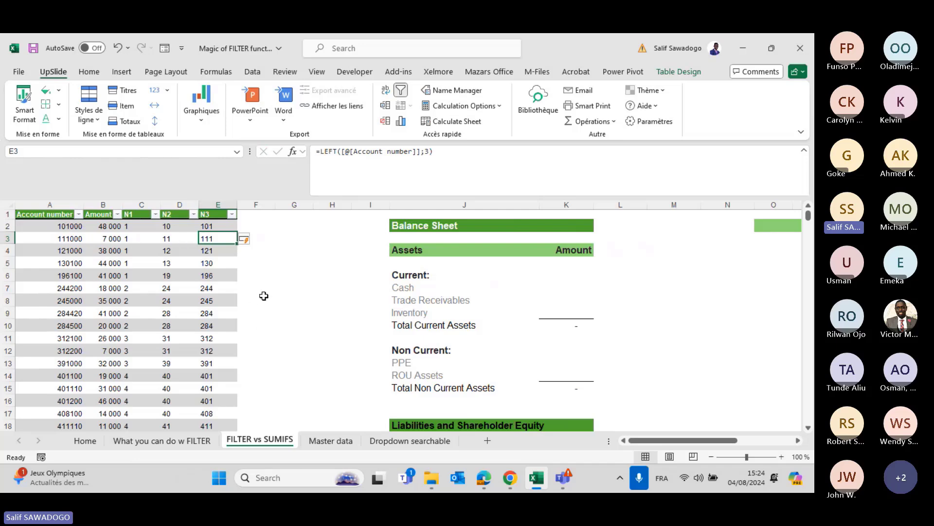
left_click(410, 290)
scroll(412, 289, "right", 3)
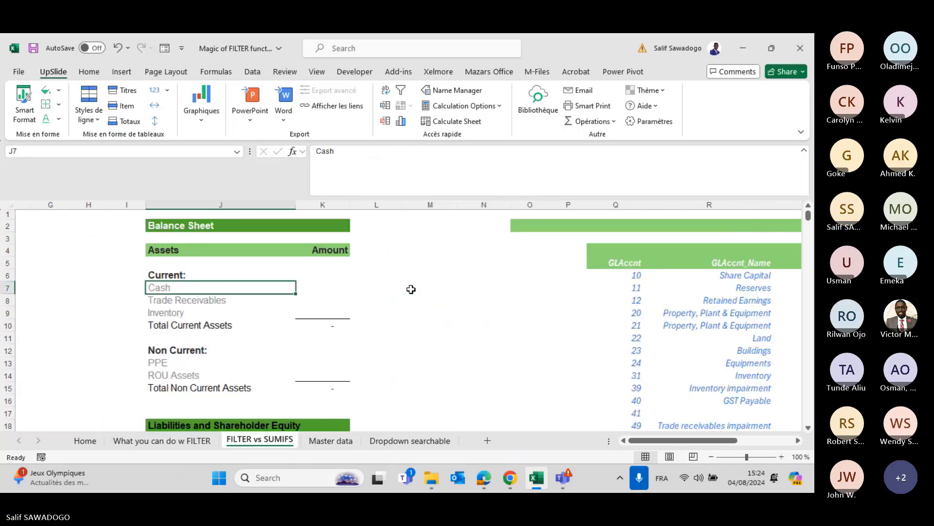
scroll(411, 289, "right", 4)
scroll(411, 289, "down", 3)
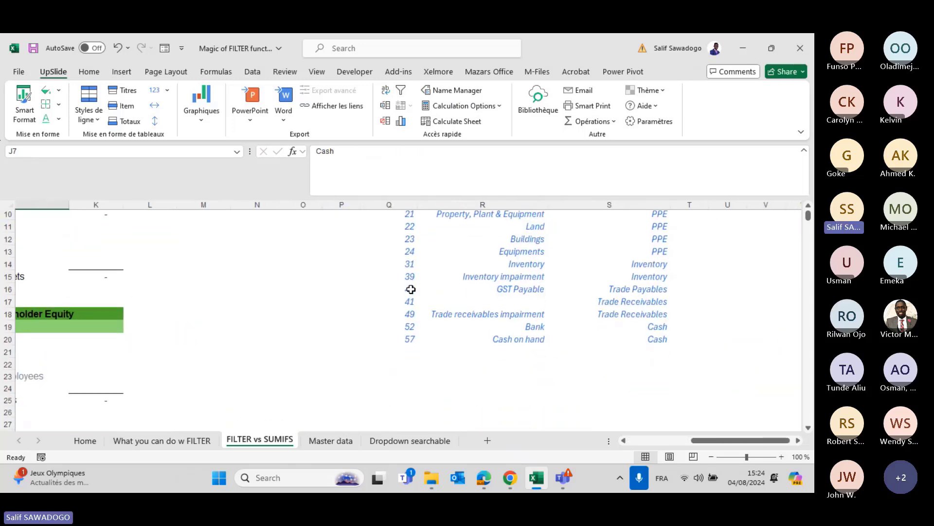
scroll(411, 289, "right", 3)
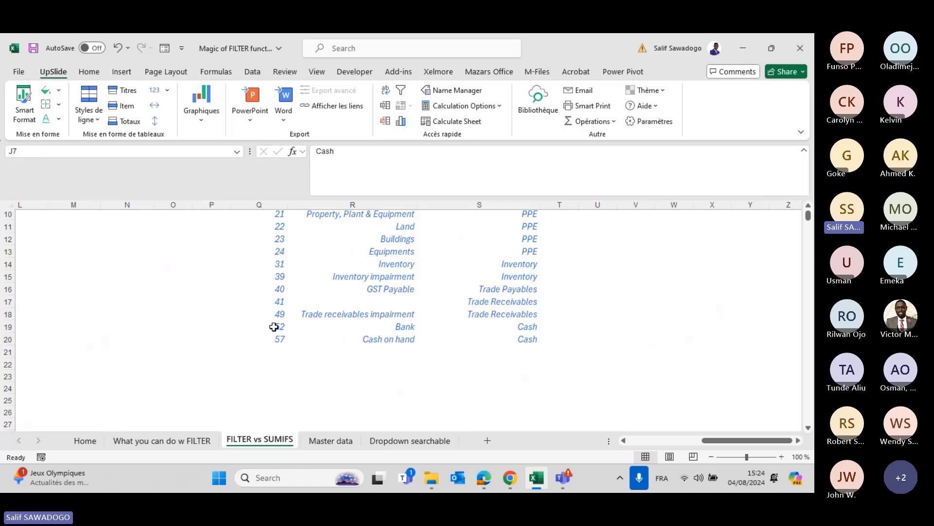
left_click(274, 326)
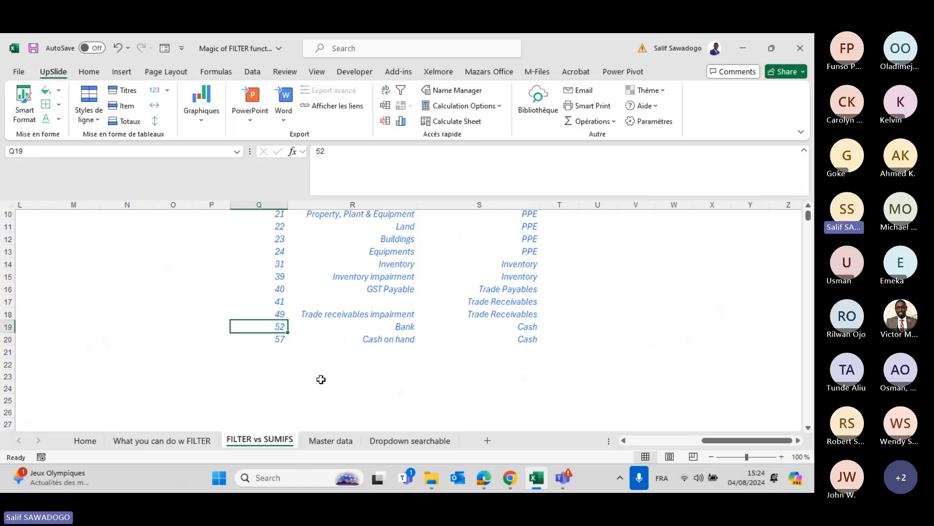
key("Down")
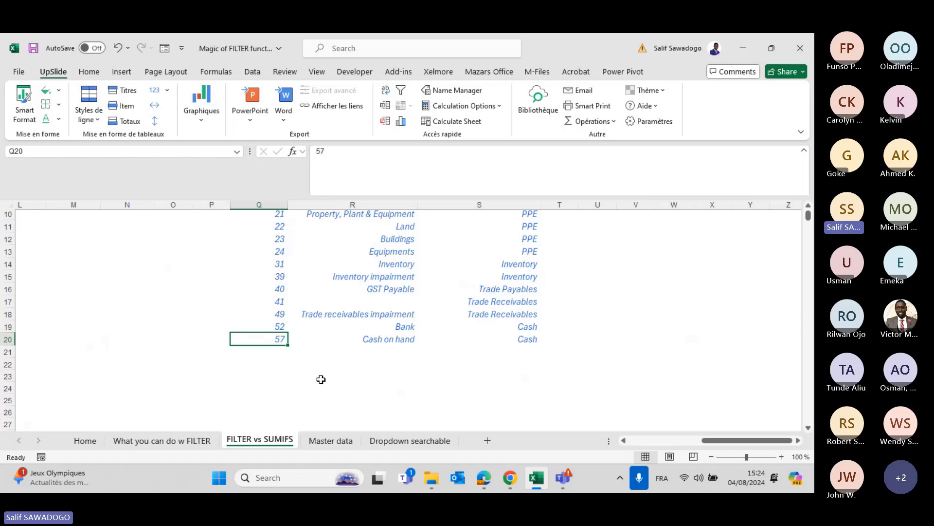
scroll(320, 379, "left", 5)
scroll(321, 379, "up", 3)
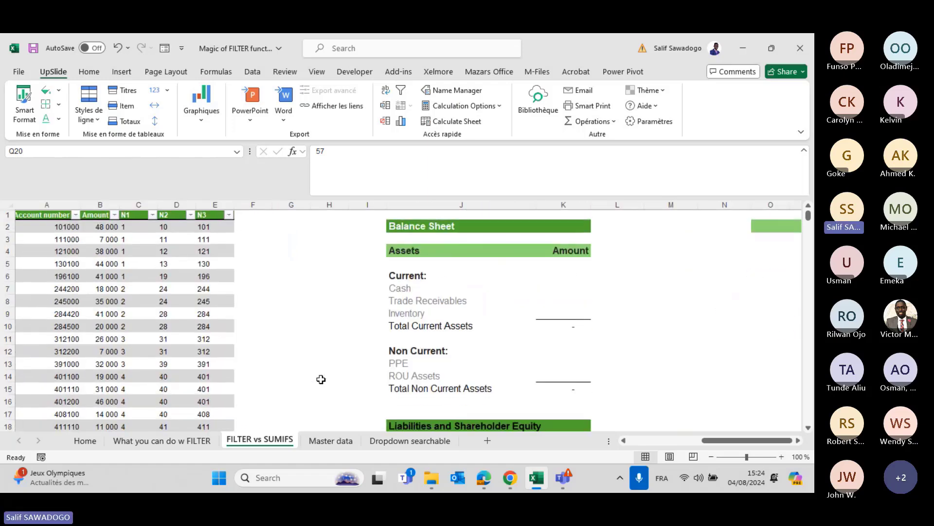
left_click(190, 214)
left_click(62, 336)
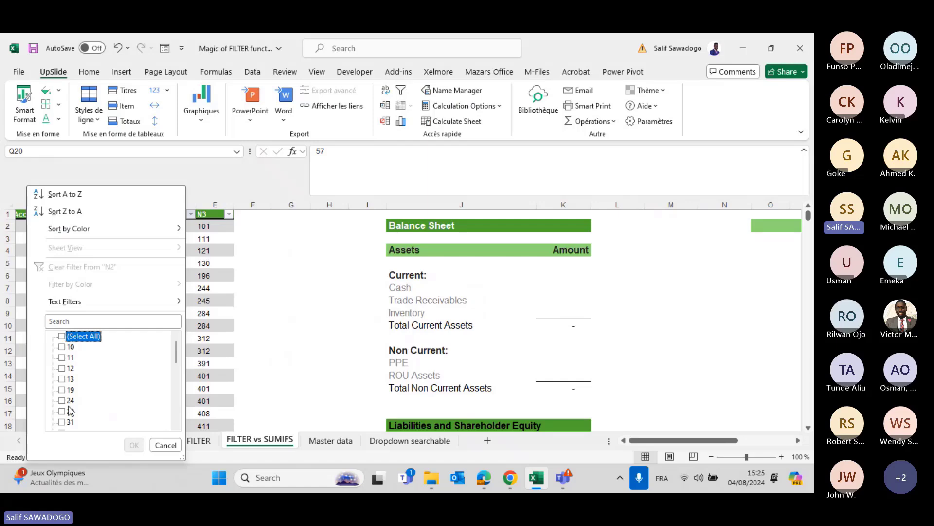
scroll(71, 410, "down", 6)
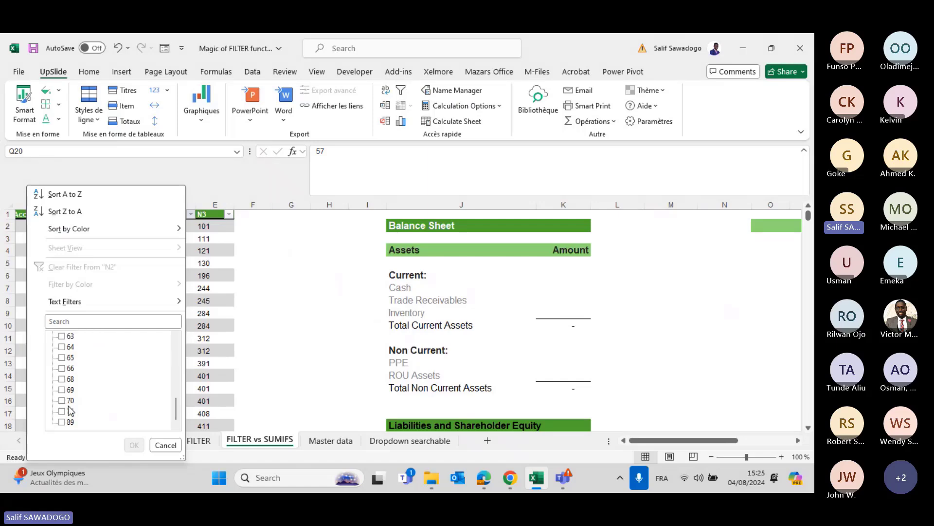
scroll(72, 340, "up", 2)
left_click(70, 336)
left_click(73, 349)
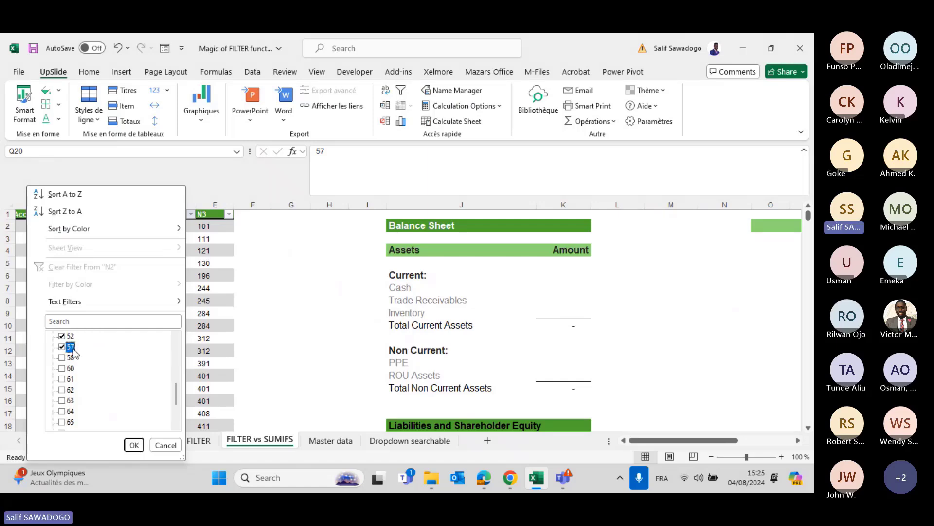
left_click(72, 358)
left_click(134, 445)
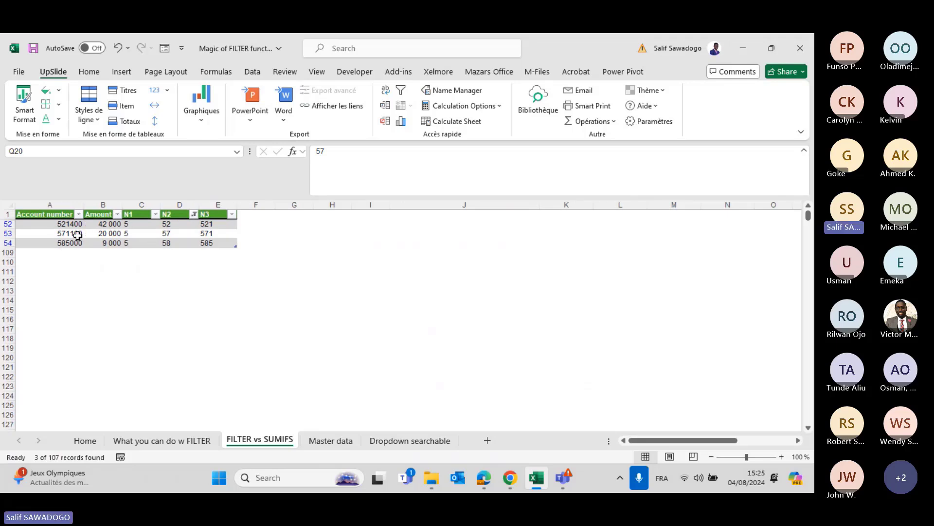
left_click(194, 214)
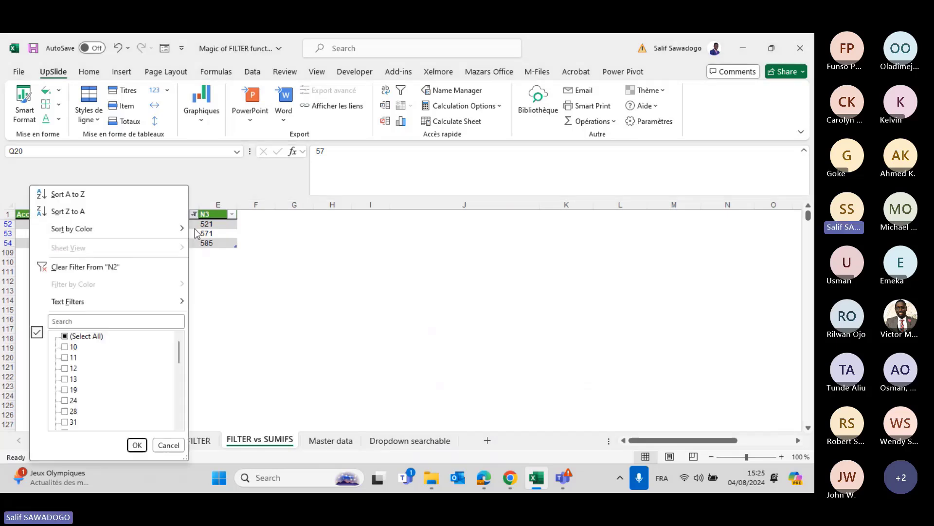
left_click(131, 267)
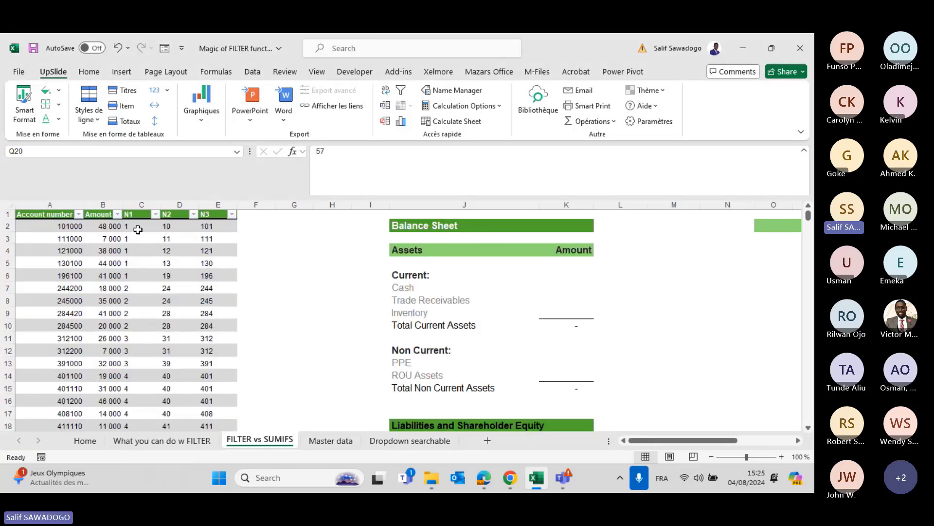
Start =SUMIFS(Trail_balance[Amount] in the Cash cell K7 as the sum range.
left_click(190, 227)
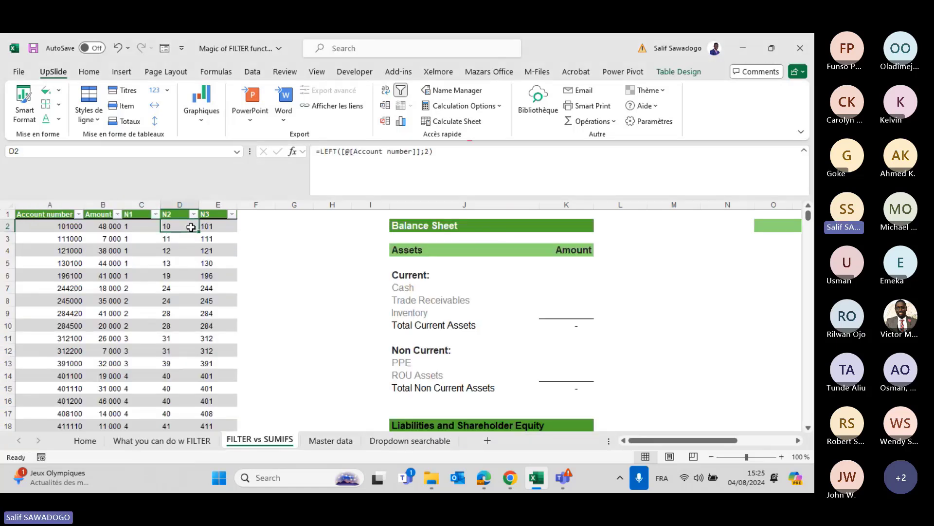
left_click(310, 273)
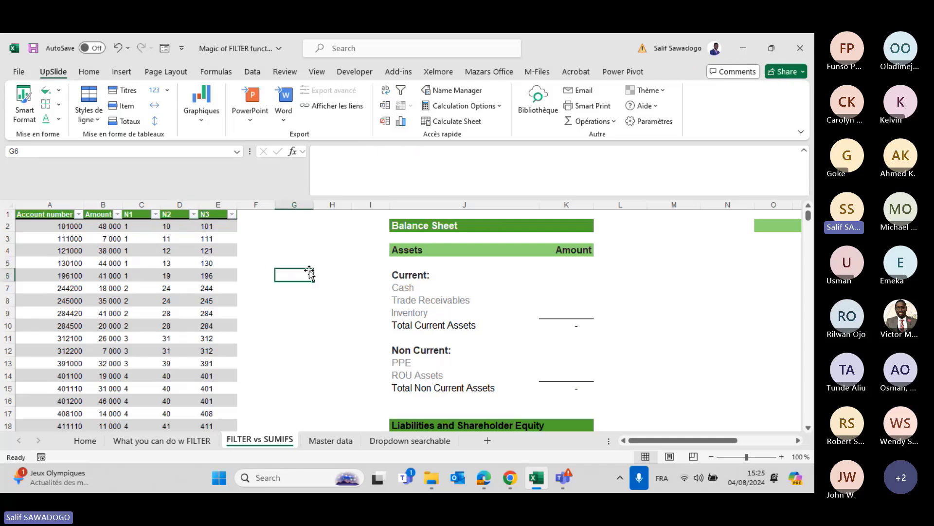
double_click(561, 289)
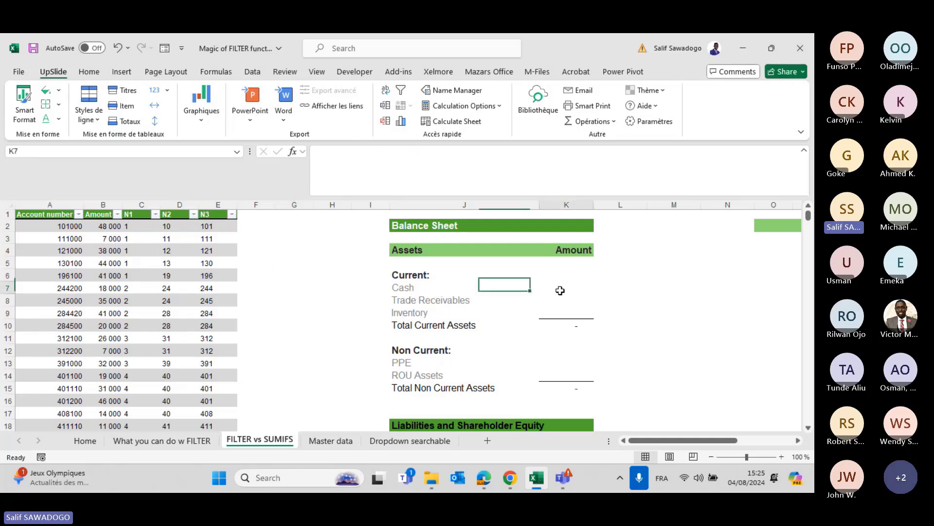
type("=")
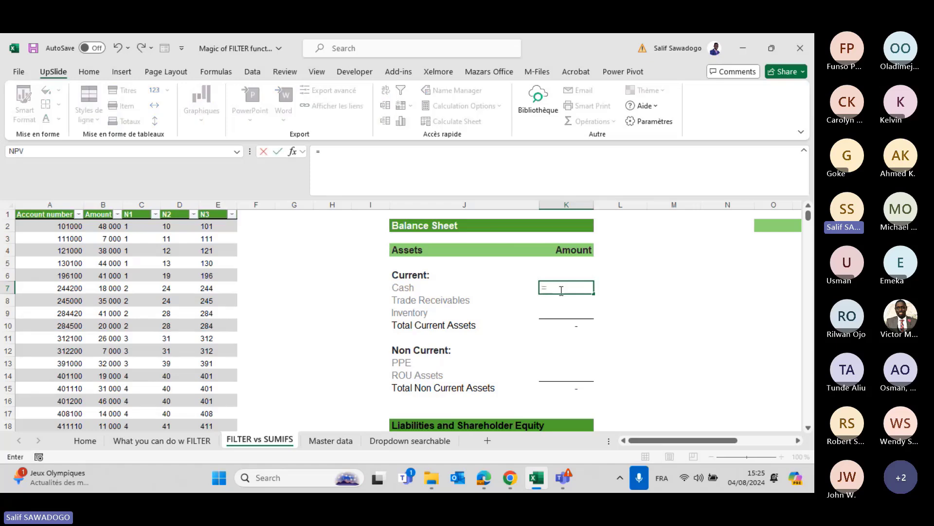
type("s")
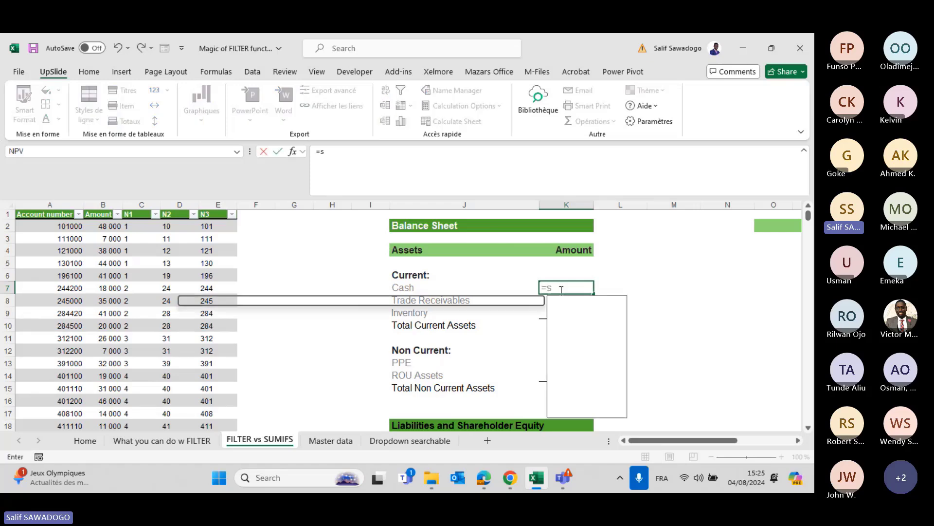
type("im")
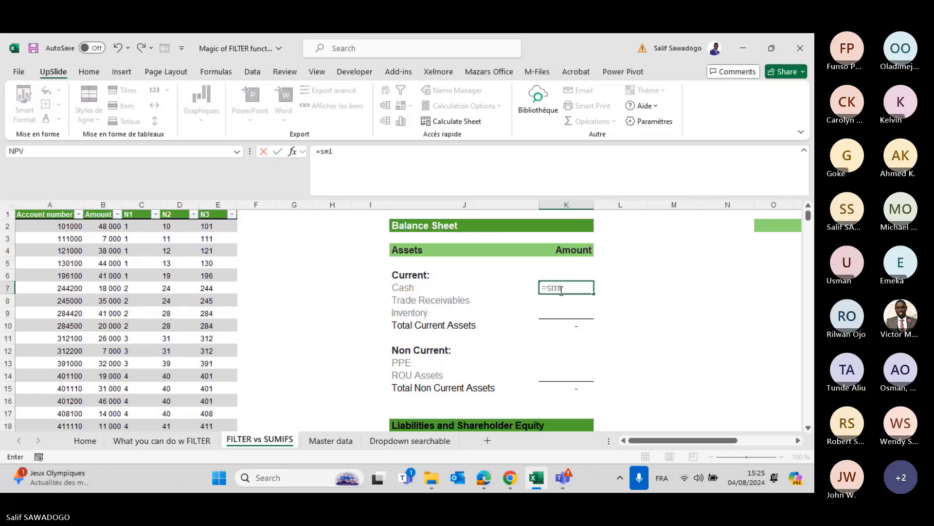
key("BackSpace")
key("BackSpace")
type("umif(")
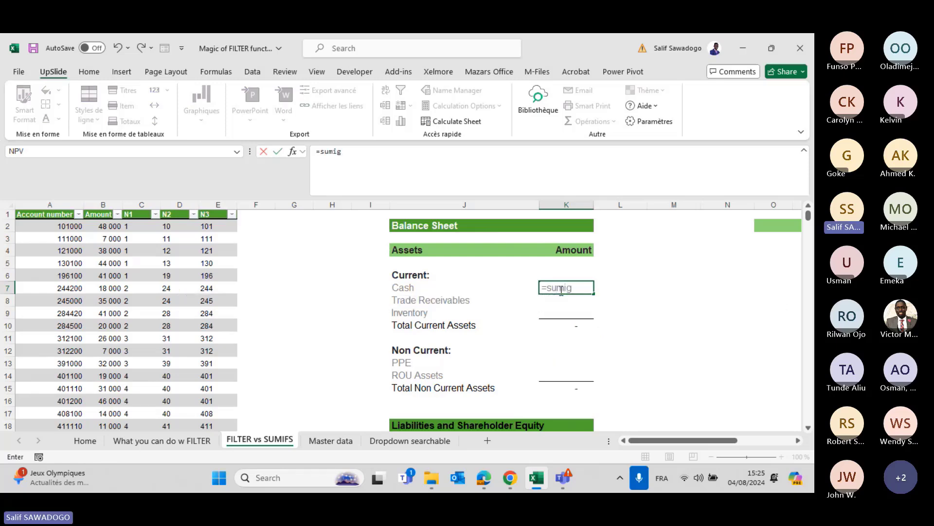
key("BackSpace")
type("s")
key("Tab")
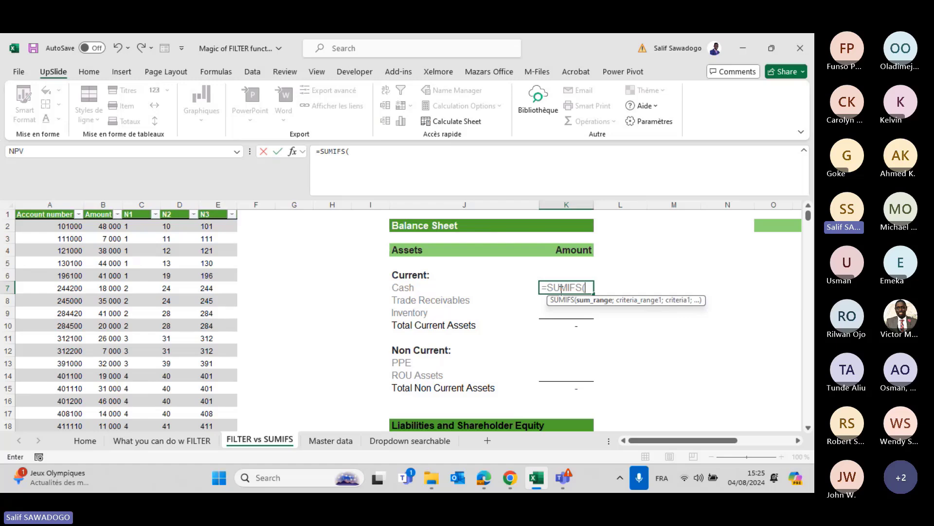
type("tra")
key("Tab")
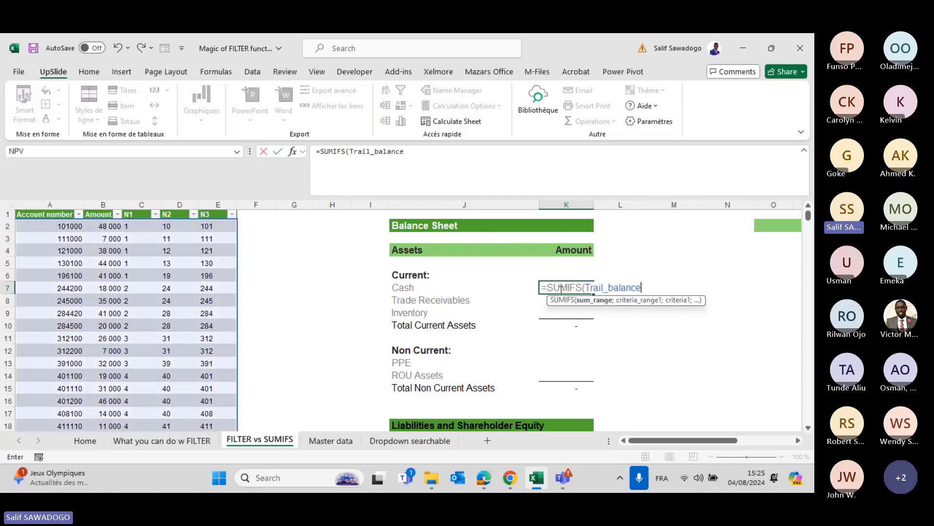
type("[")
key("Down")
key("Down")
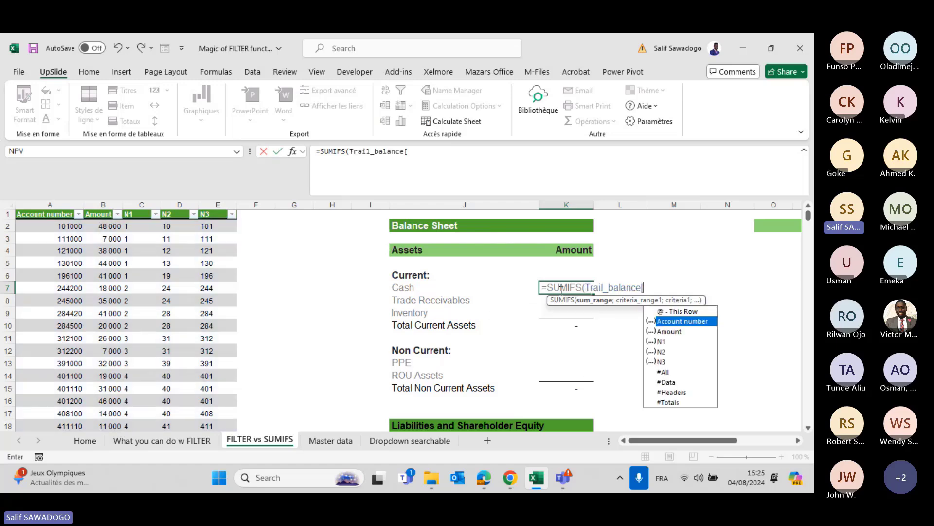
key("Tab")
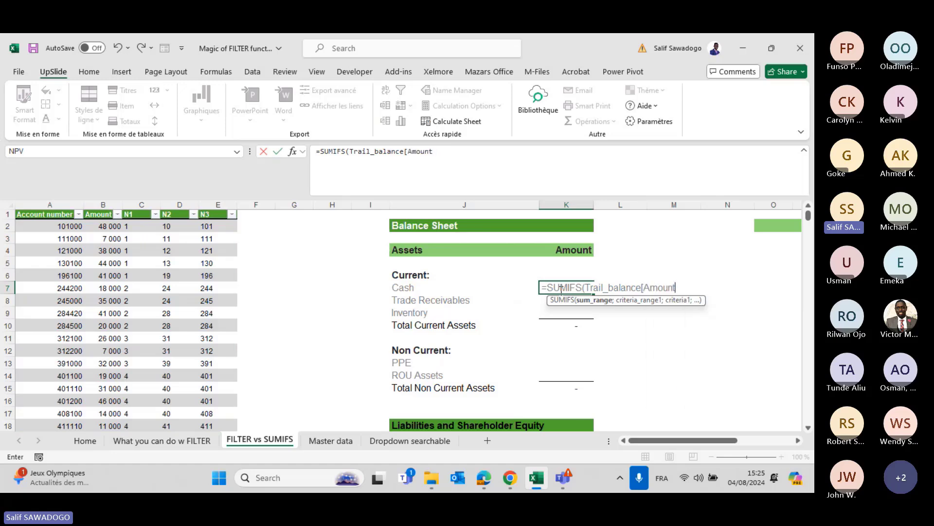
Add the criterion Trail_balance[N1] equals 5, giving Cash 71 000.
type("]")
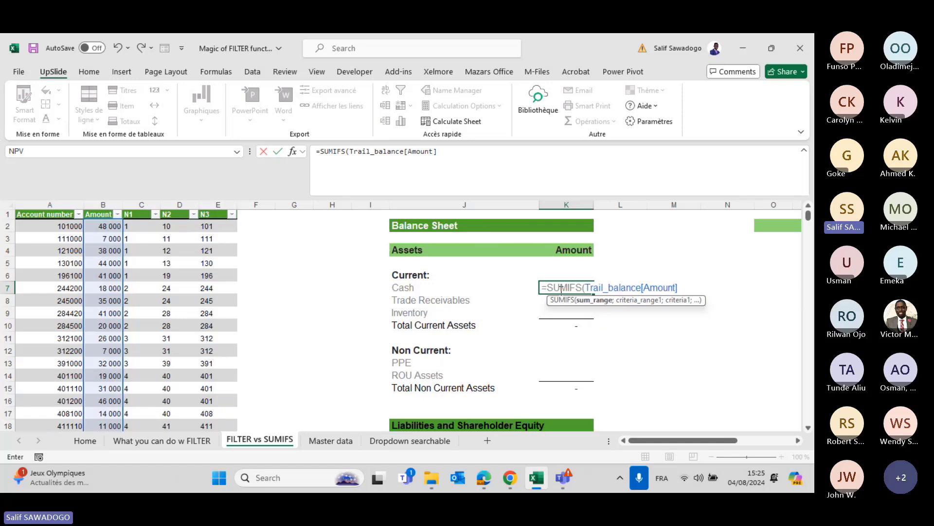
type(";")
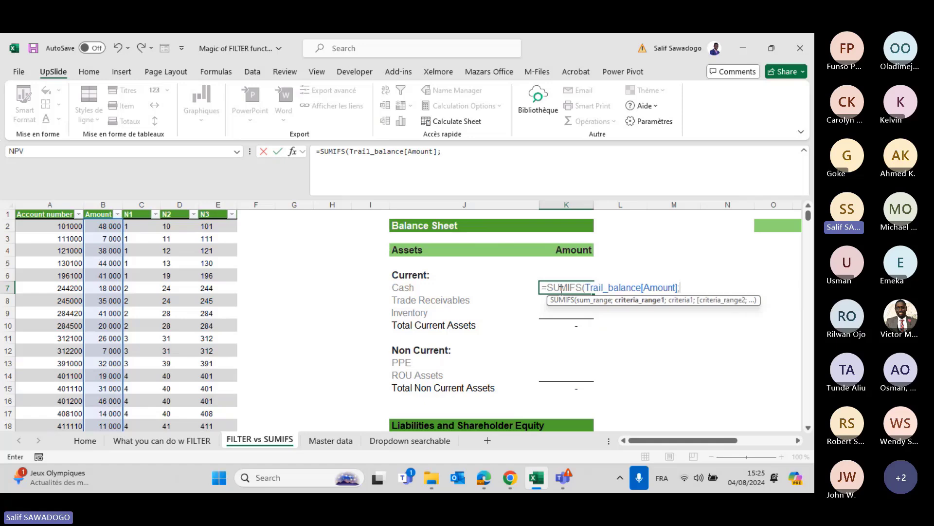
type("tr")
key("Tab")
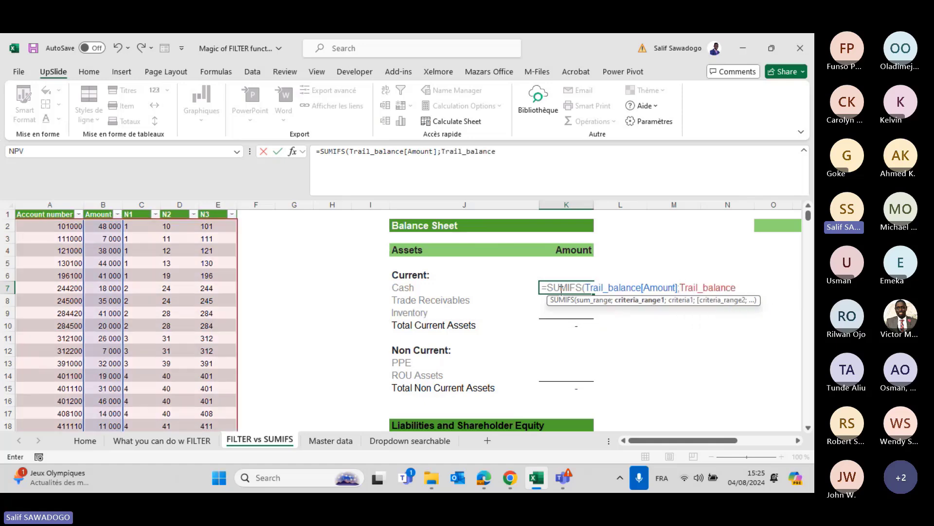
type("[")
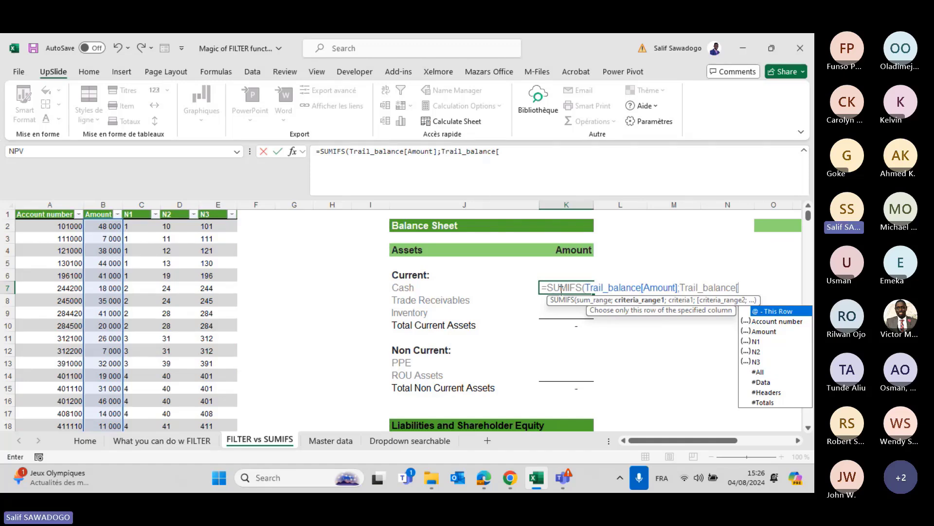
type("N1")
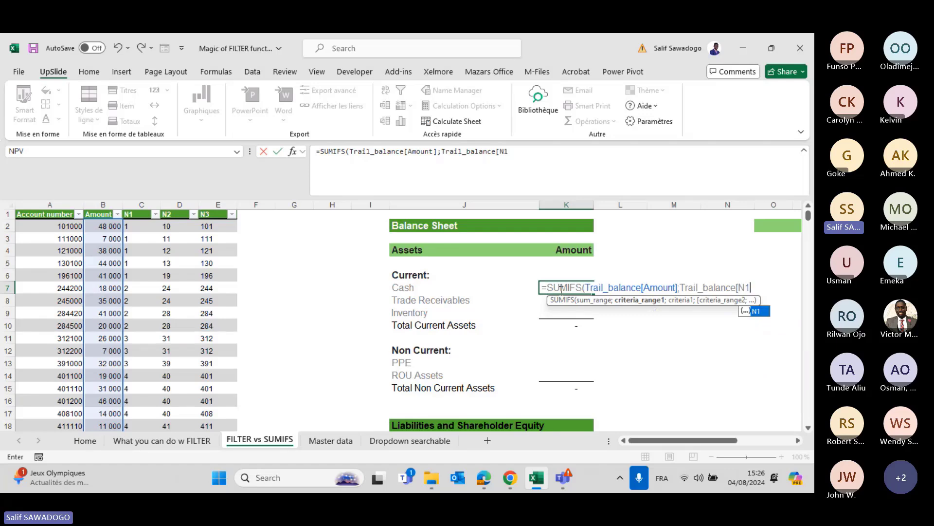
type("]")
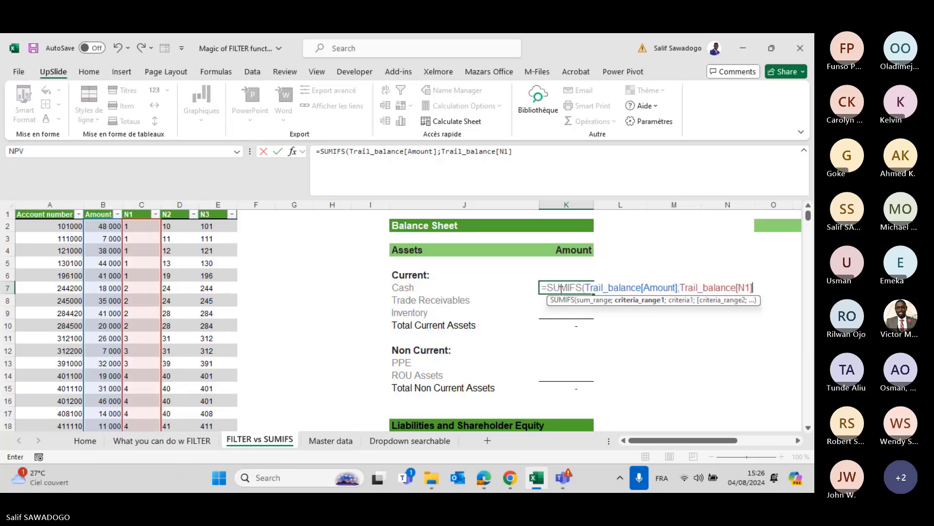
type(";")
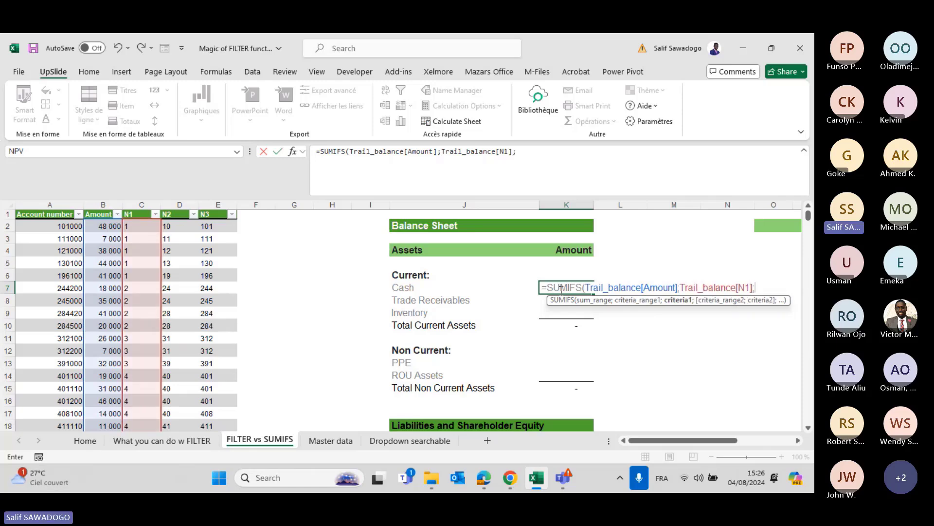
type("5)")
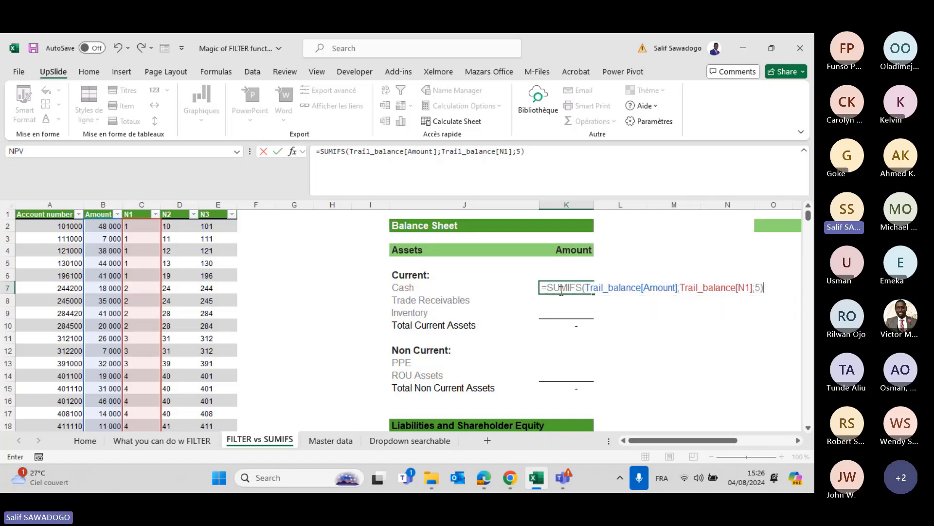
key("Return")
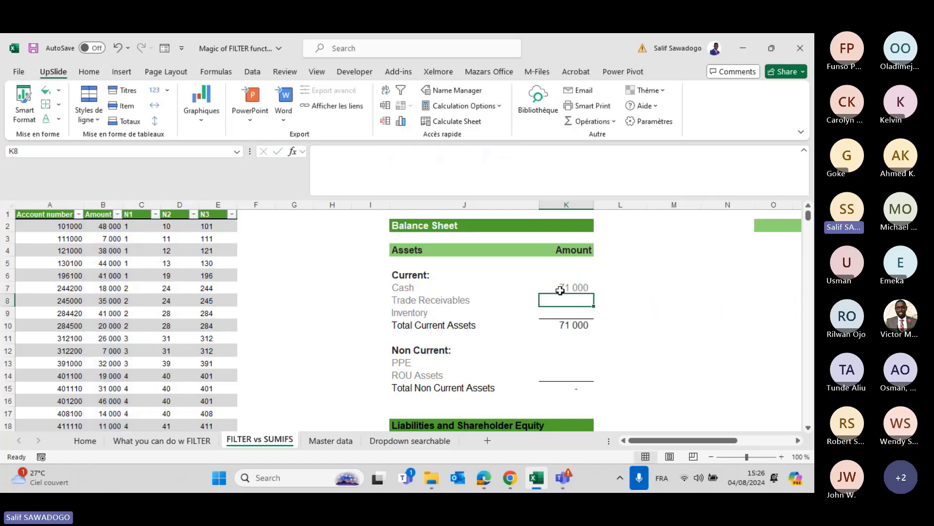
Filter the trial balance to N1 = 5 and select the amounts to verify the 71 000 sum.
left_click(155, 214)
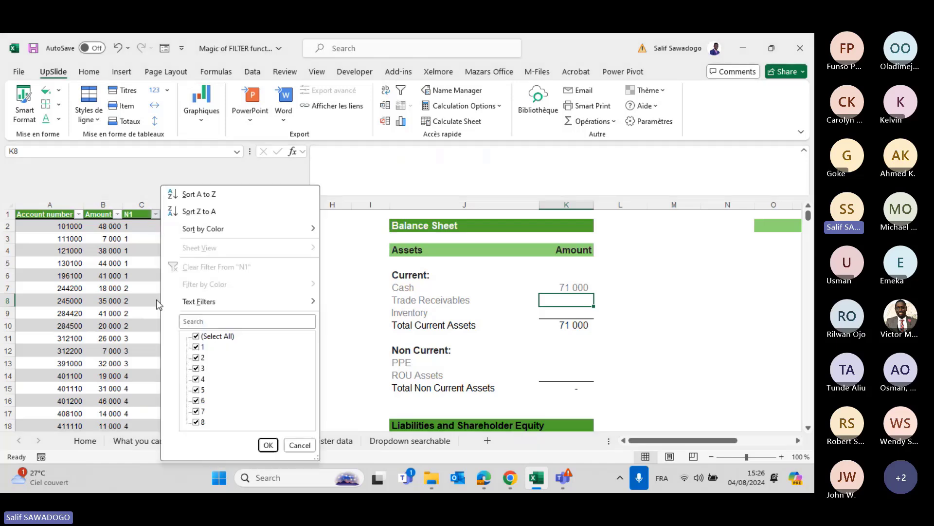
left_click(196, 335)
left_click(201, 388)
key("Return")
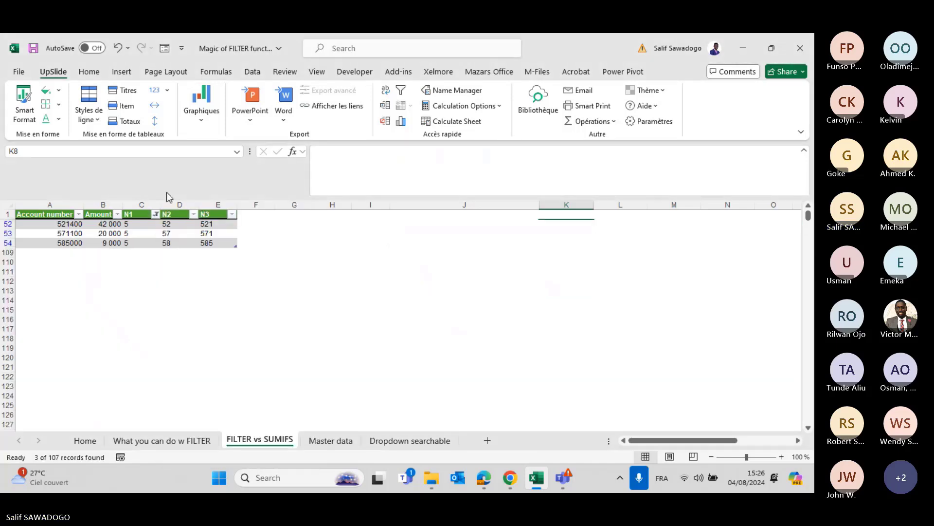
left_click_drag(105, 225, 109, 243)
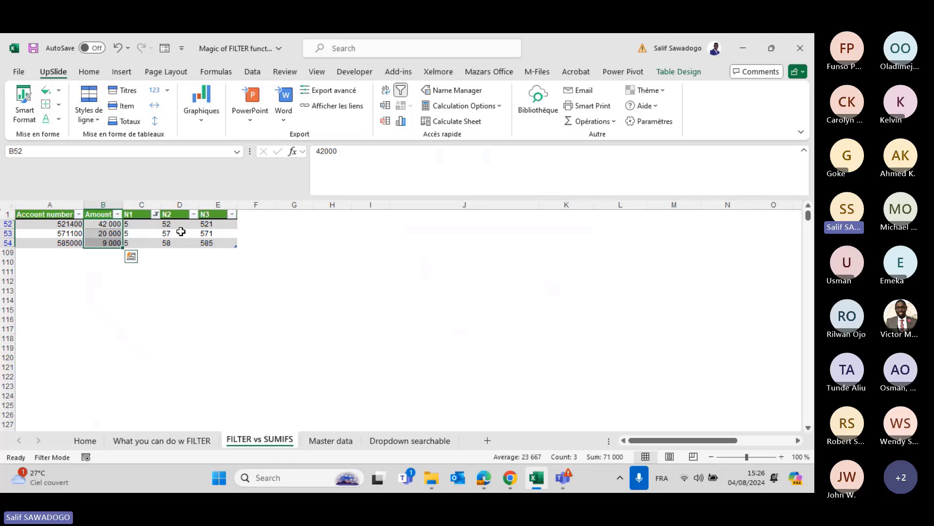
Clear the N1 filter and inspect the N2 helper and Cash SUMIFS formulas.
left_click(156, 215)
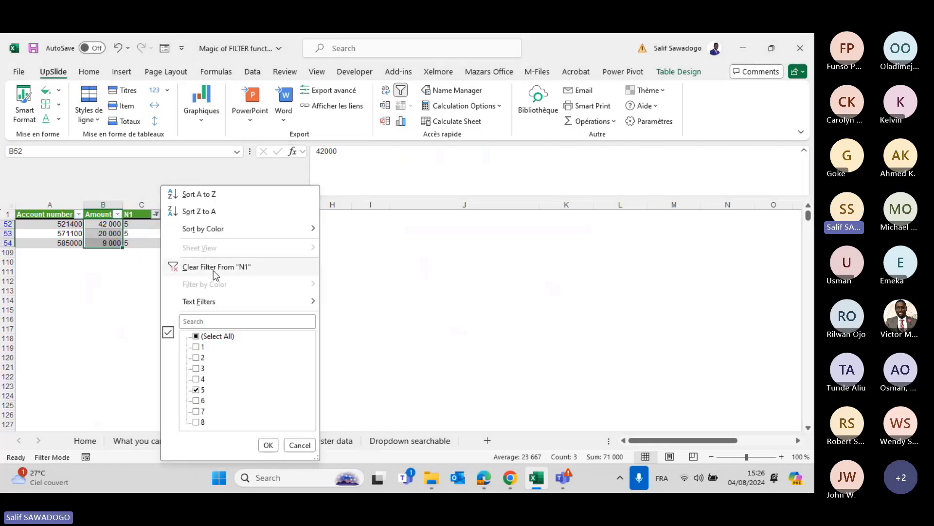
left_click(213, 267)
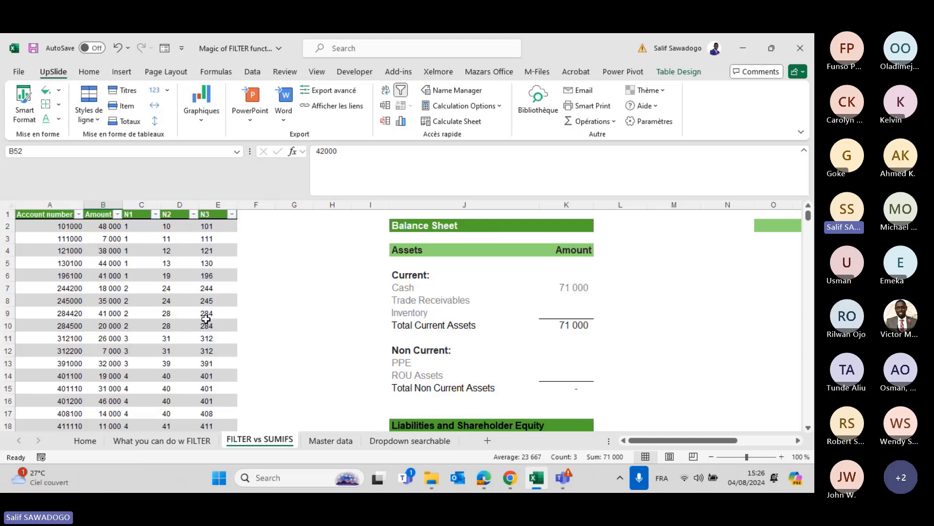
left_click(176, 248)
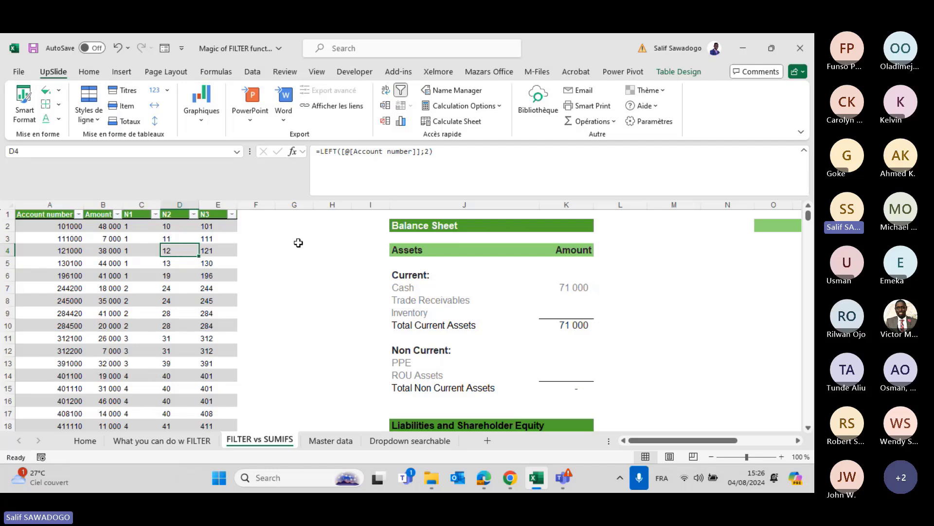
left_click(561, 291)
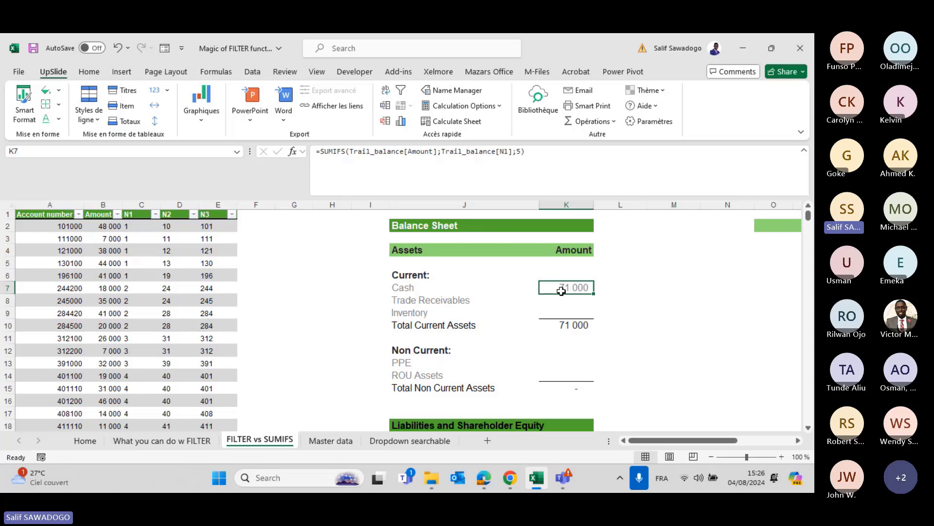
Clear K7 and re-enter =SUMIFS(Trail_balance[Amount]; with only the sum range so far.
key("Delete")
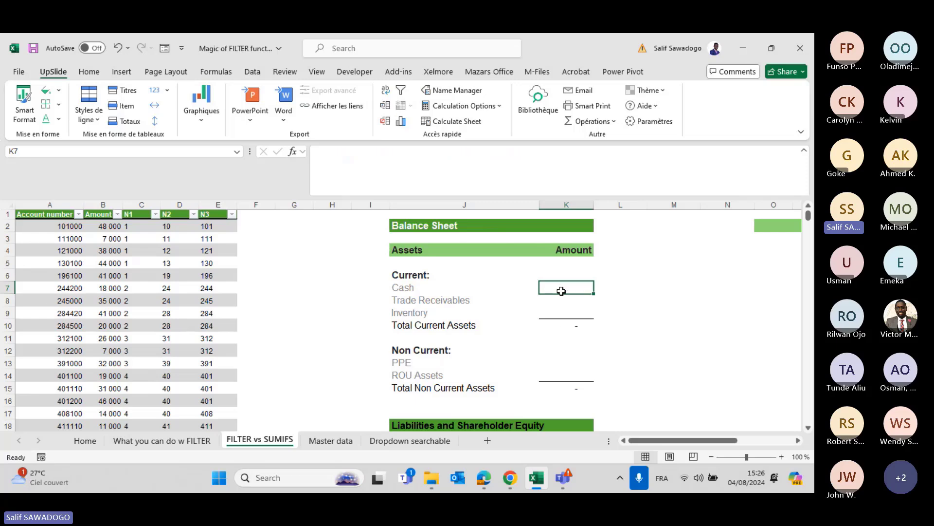
type("=")
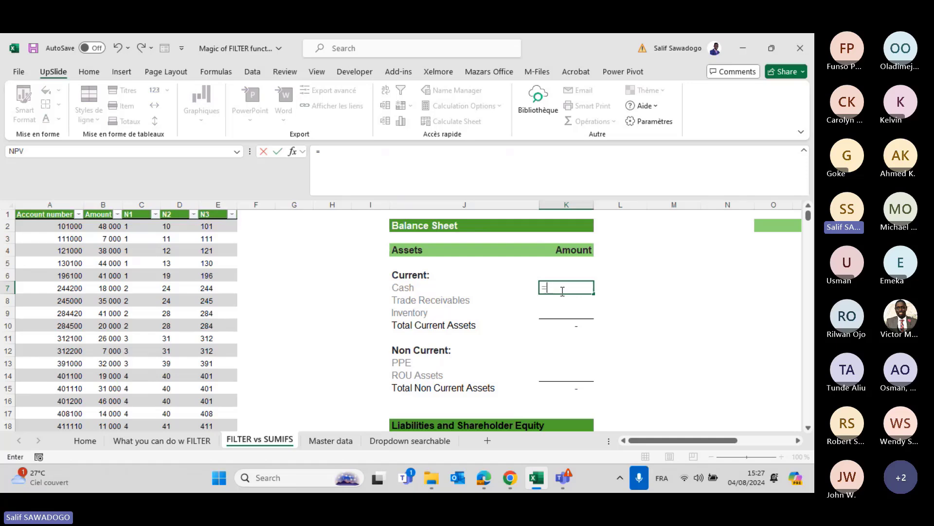
type("sumi")
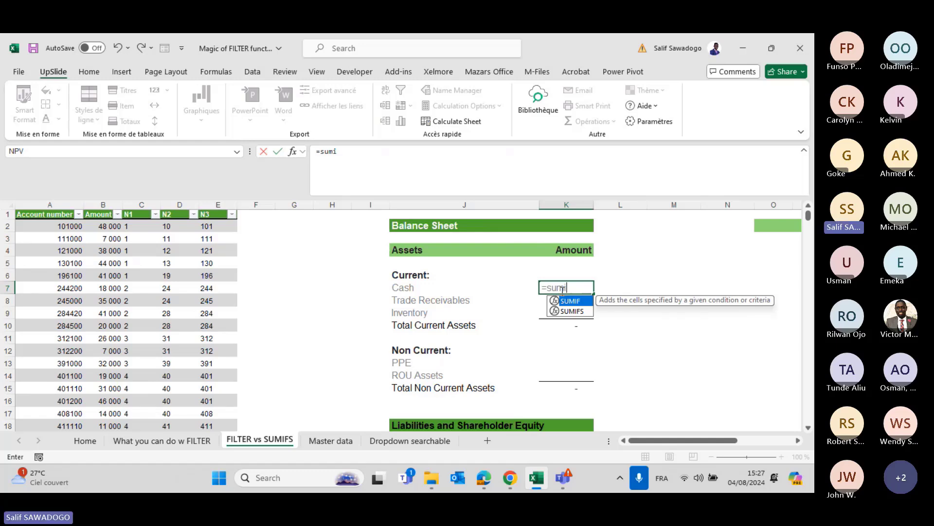
key("Down")
key("Tab")
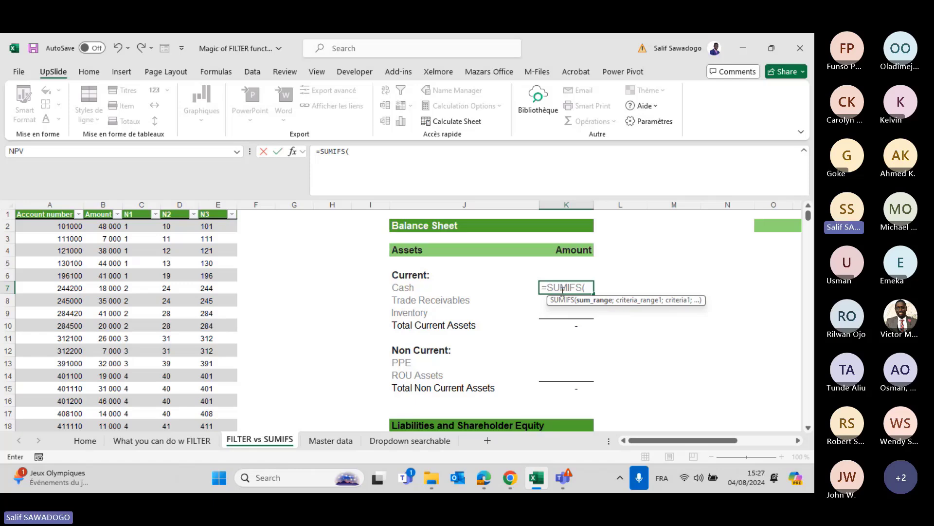
type("b")
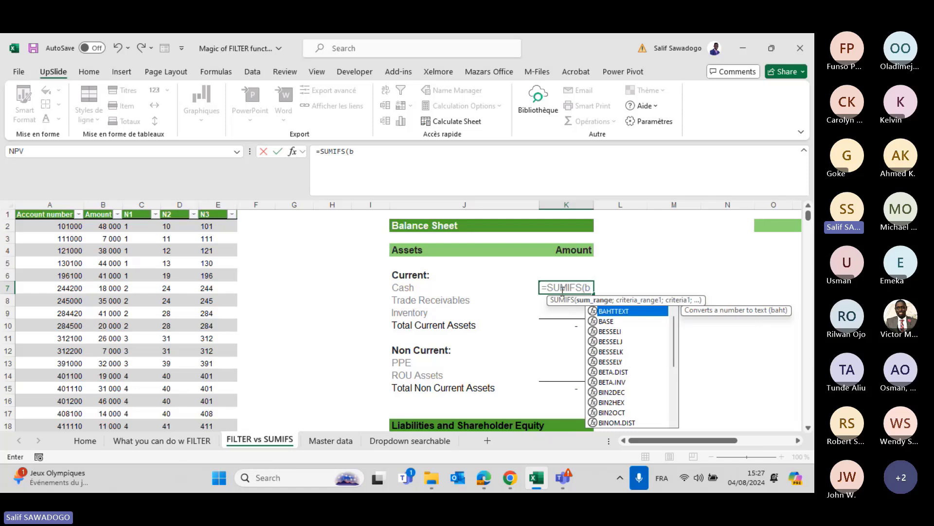
key("BackSpace")
type("tr")
key("Tab")
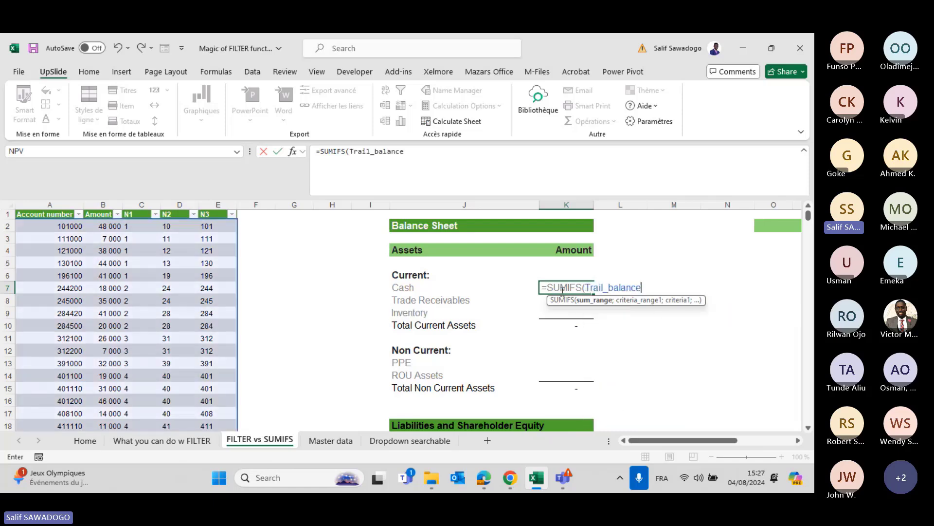
type("[")
key("Down")
key("Down")
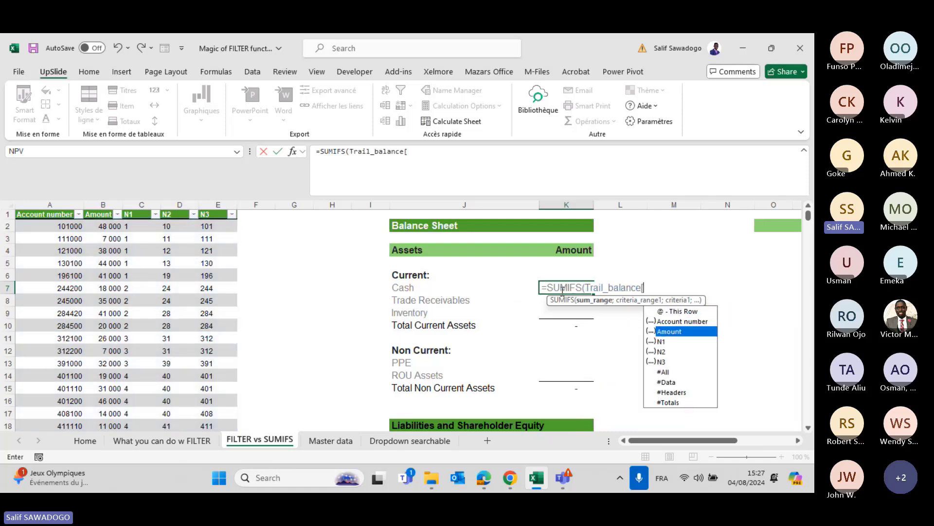
key("Tab")
type("]")
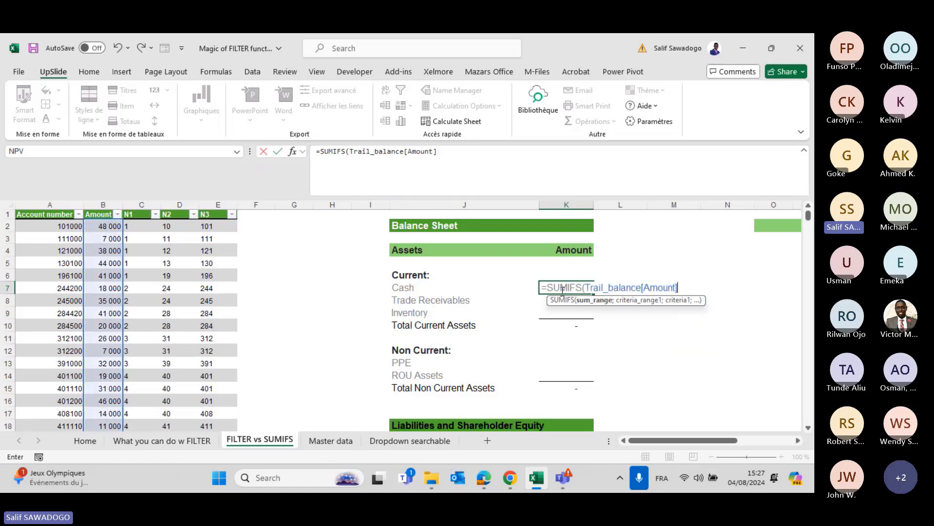
type(";")
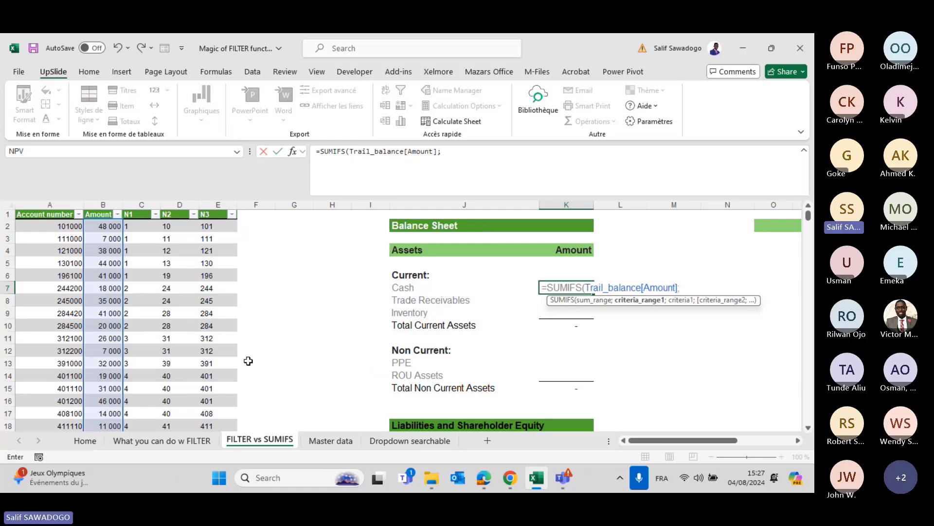
Finish K7's SUMIFS with criteria LEFT(Trail_balance[Account number];2) and 52, then discard it after the error.
type("LEFT(")
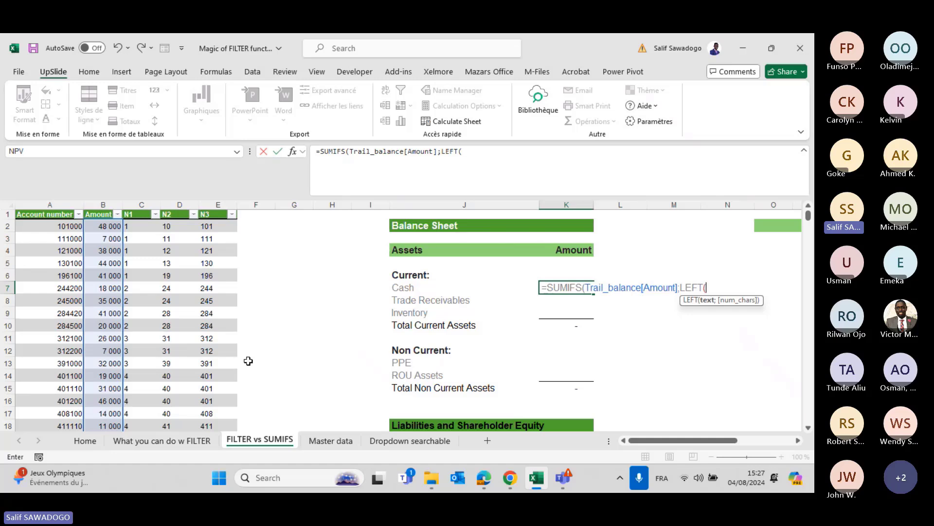
type("tr")
key("Tab")
type("[")
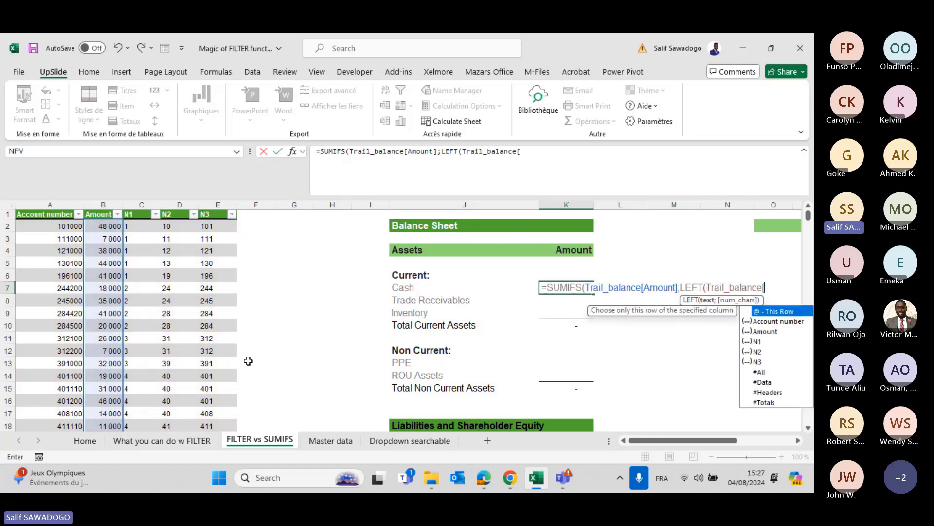
key("Down")
key("Tab")
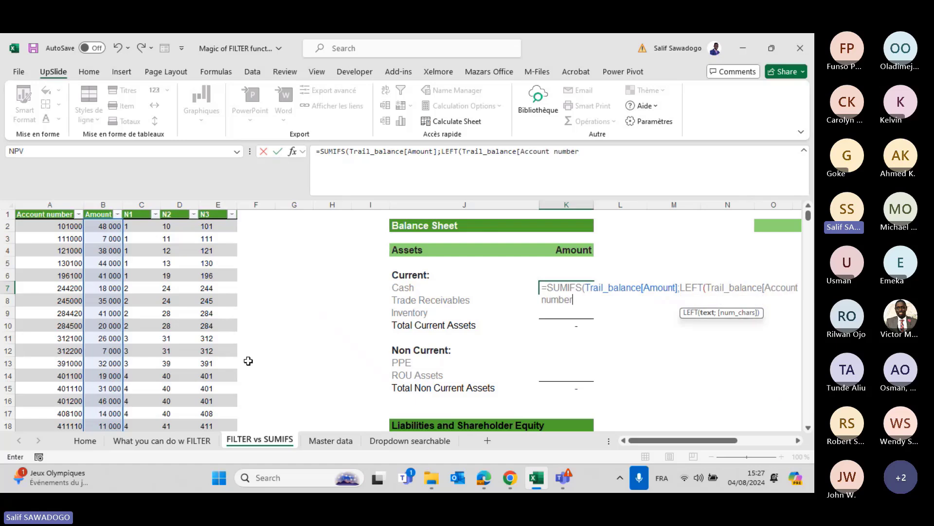
type("]")
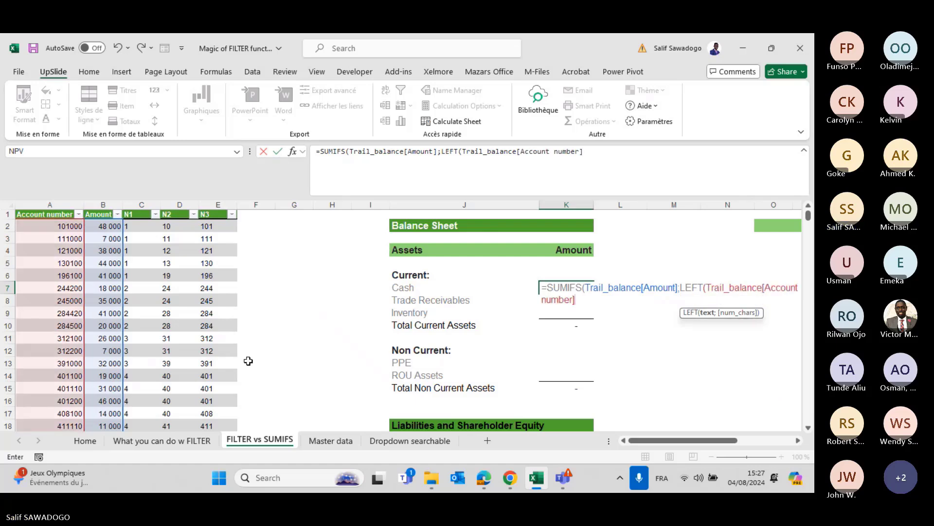
type(";")
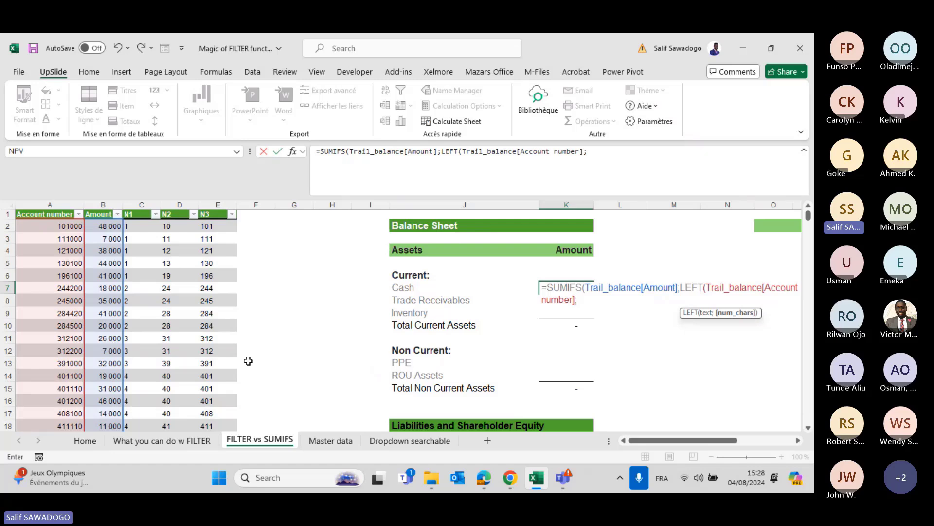
type("2)")
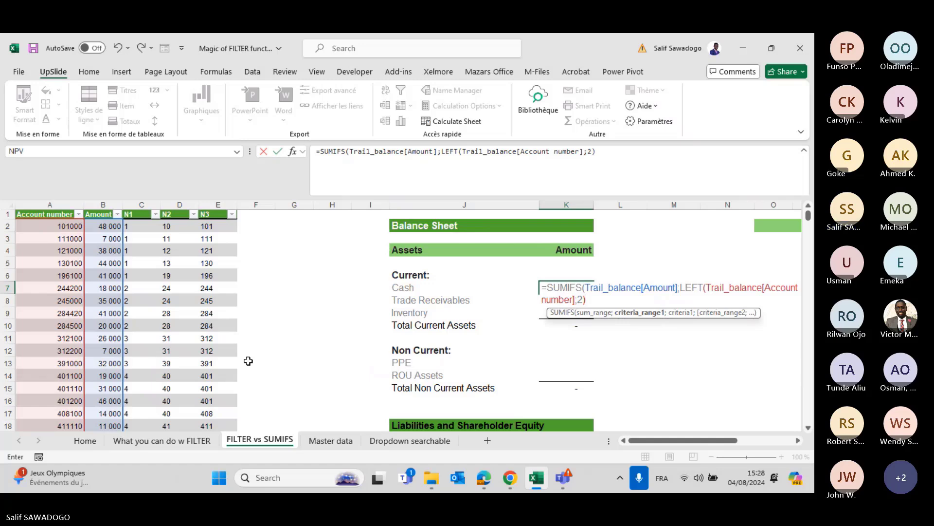
type(";")
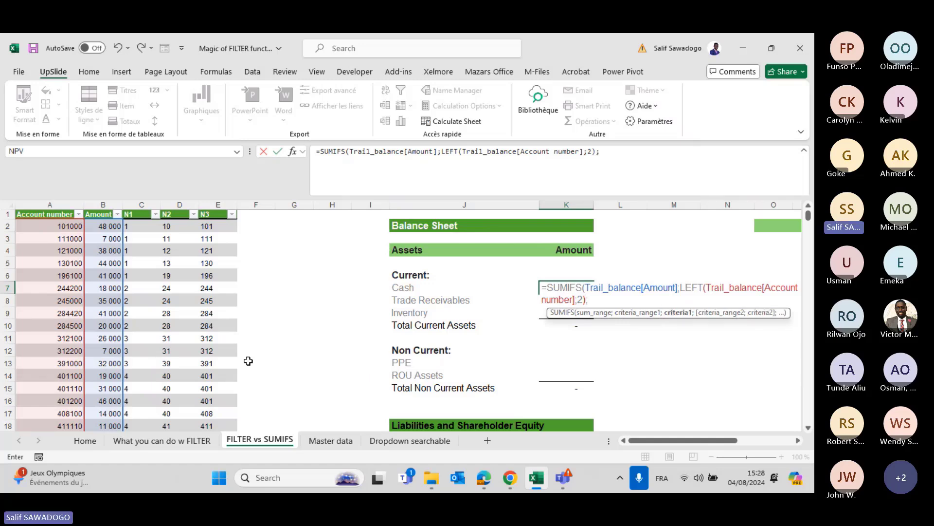
type("52")
key("Return")
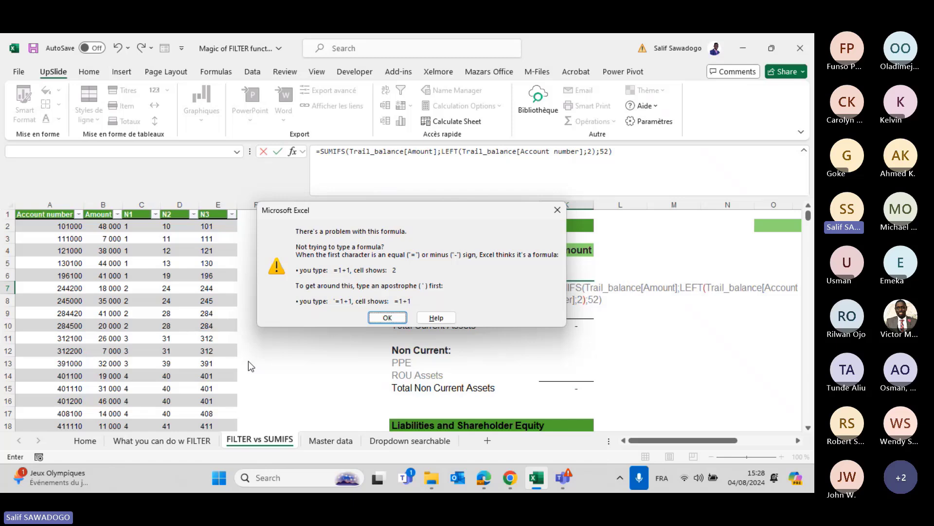
key("Escape")
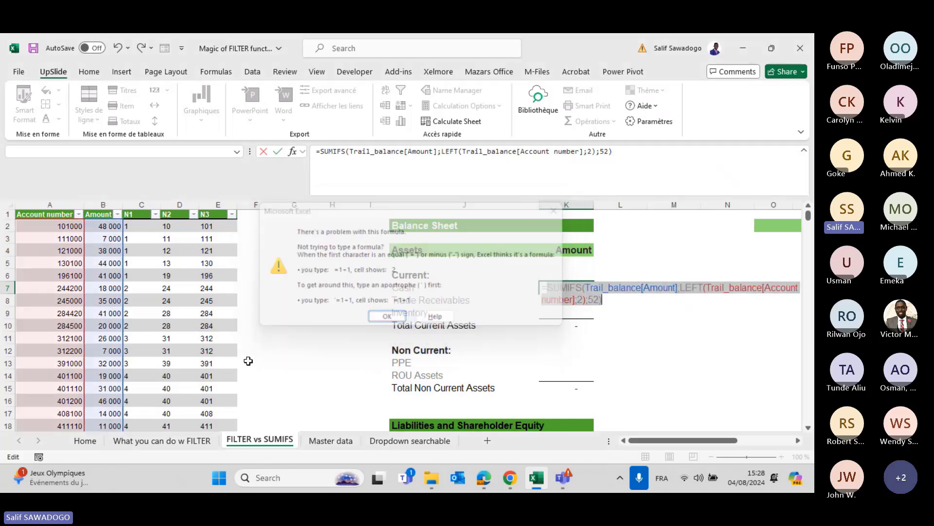
key("Escape")
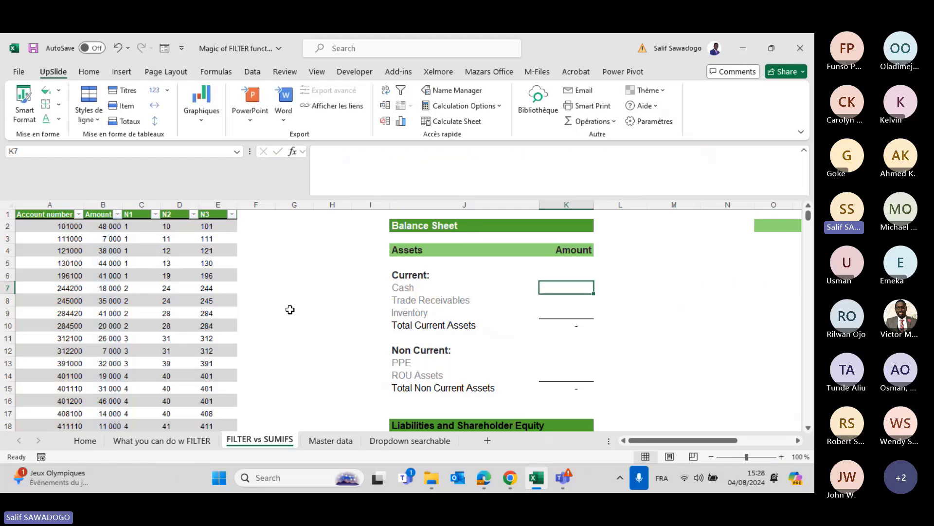
Enter =LEFT(Trail_balance[Account number];2) in H2 to list two-digit account prefixes.
left_click(314, 276)
left_click(316, 230)
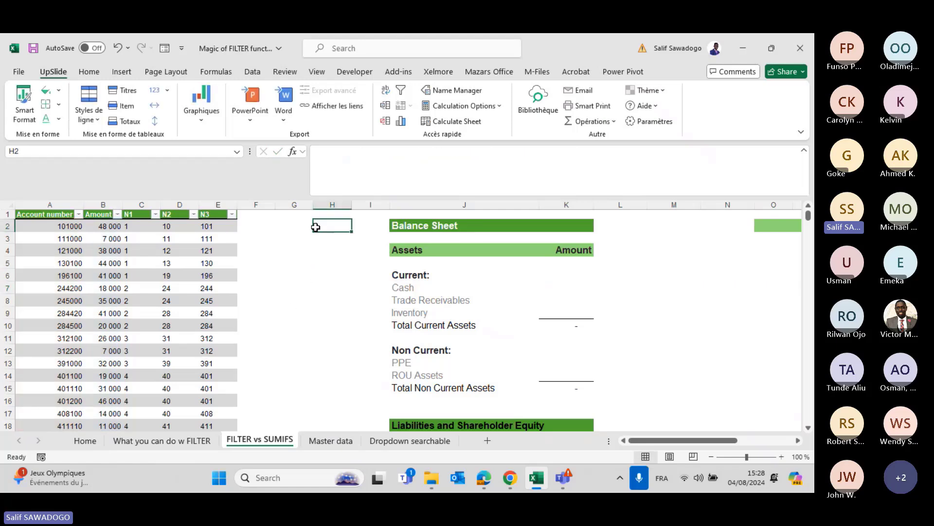
type("=")
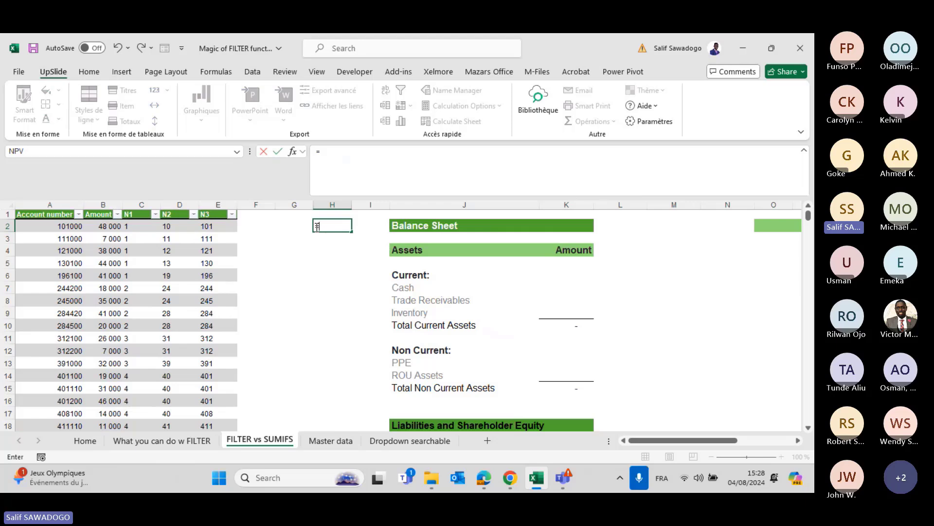
type("lef")
key("Tab")
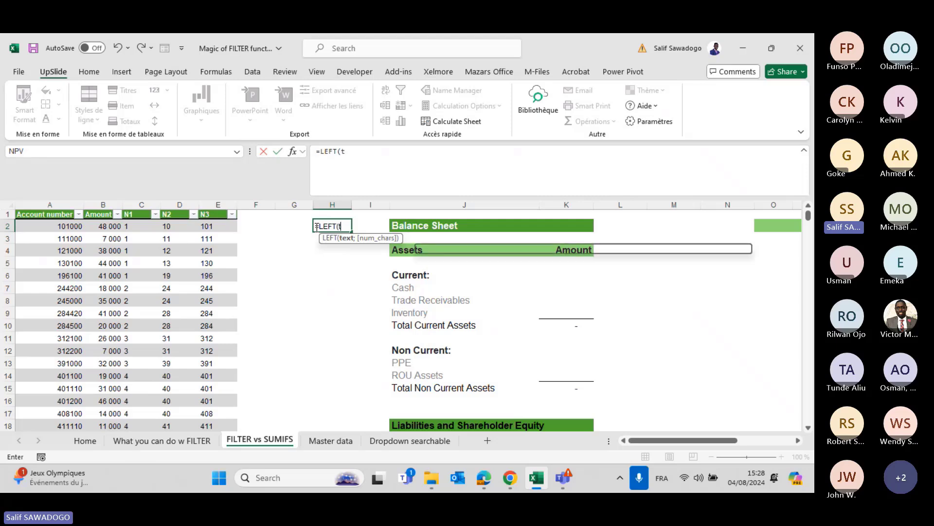
type("Trail_balance")
key("Tab")
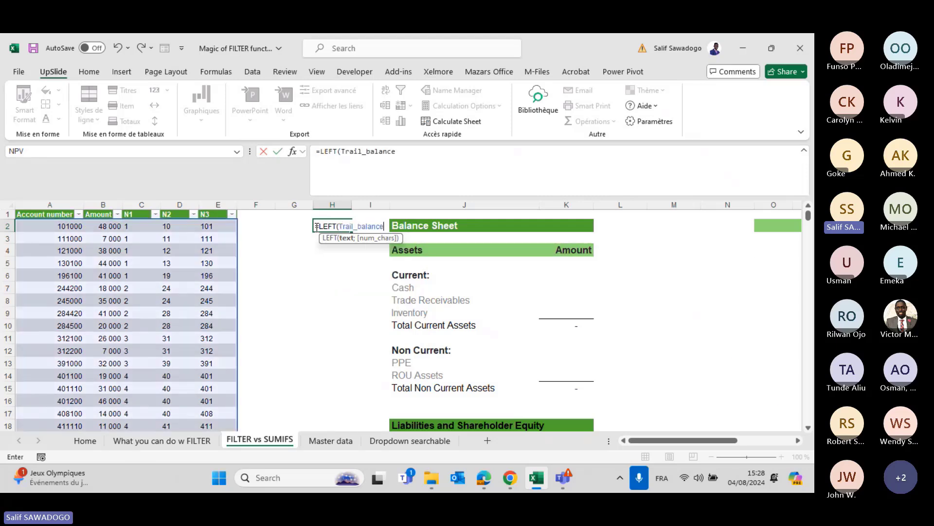
type("[")
key("Down")
key("Up")
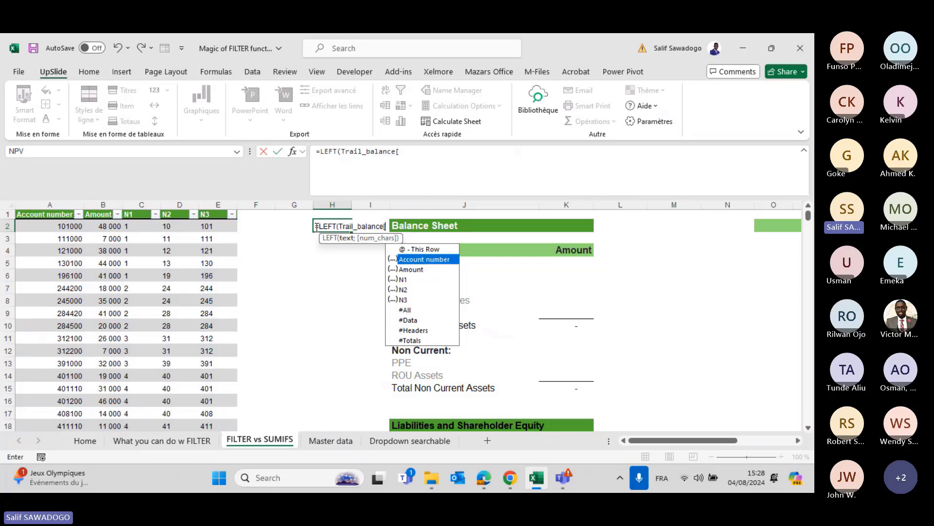
key("Tab")
type("];2")
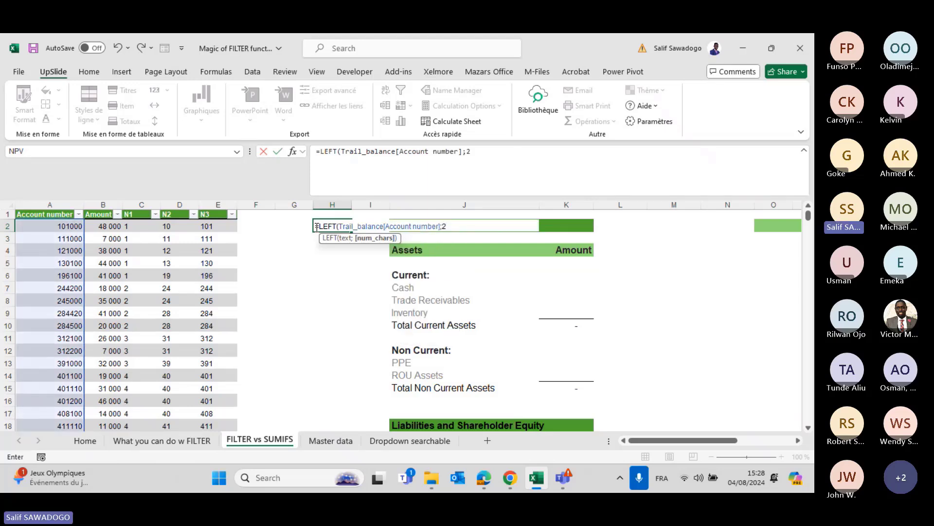
type(")")
key("ctrl+Return")
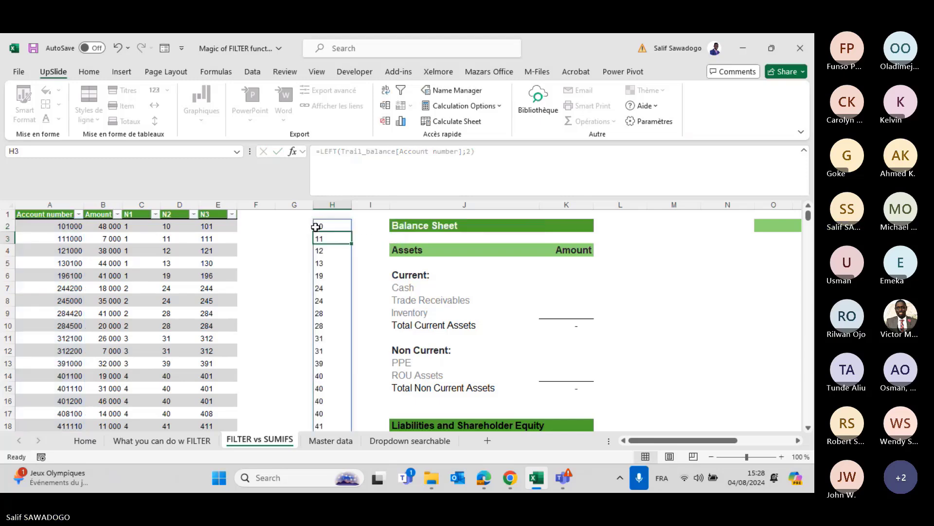
Check the spilled prefixes in column H and reopen H2's formula for editing.
scroll(343, 390, "down", 2)
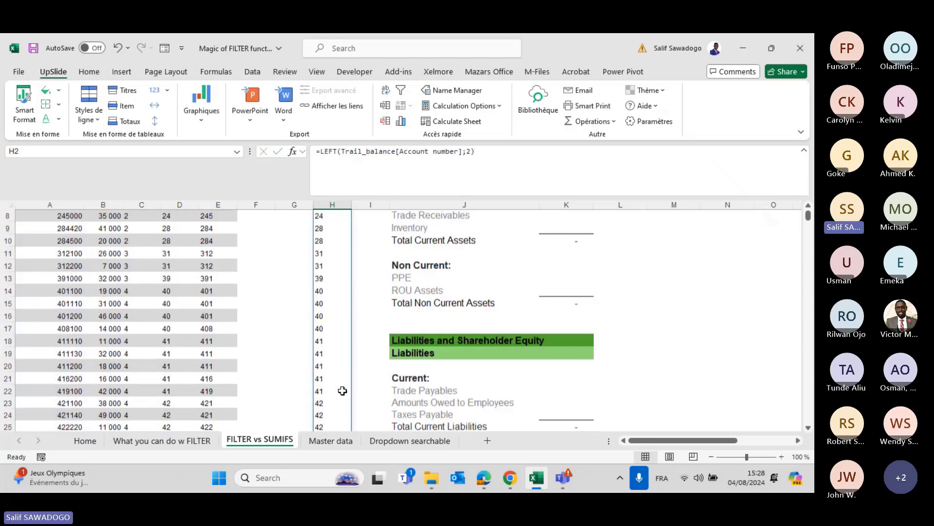
scroll(343, 389, "up", 2)
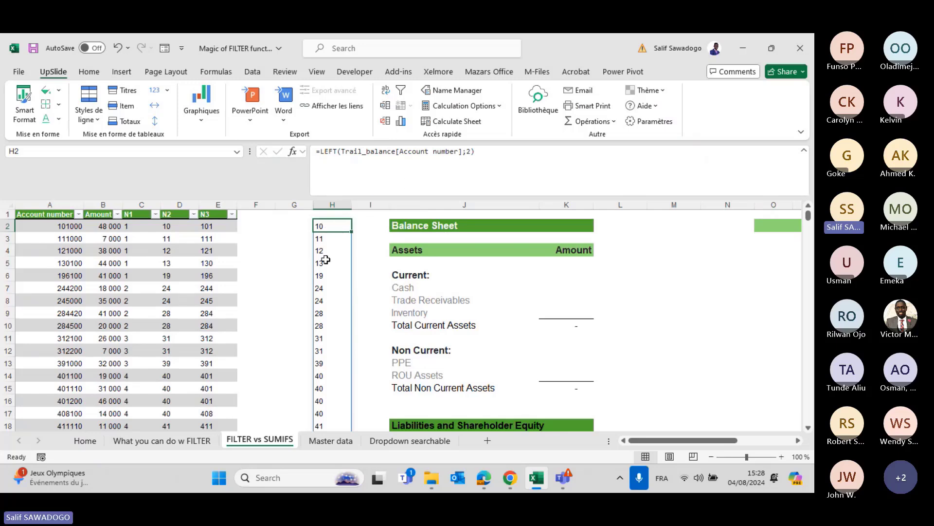
scroll(337, 395, "down", 6)
scroll(337, 394, "up", 6)
left_click(321, 154)
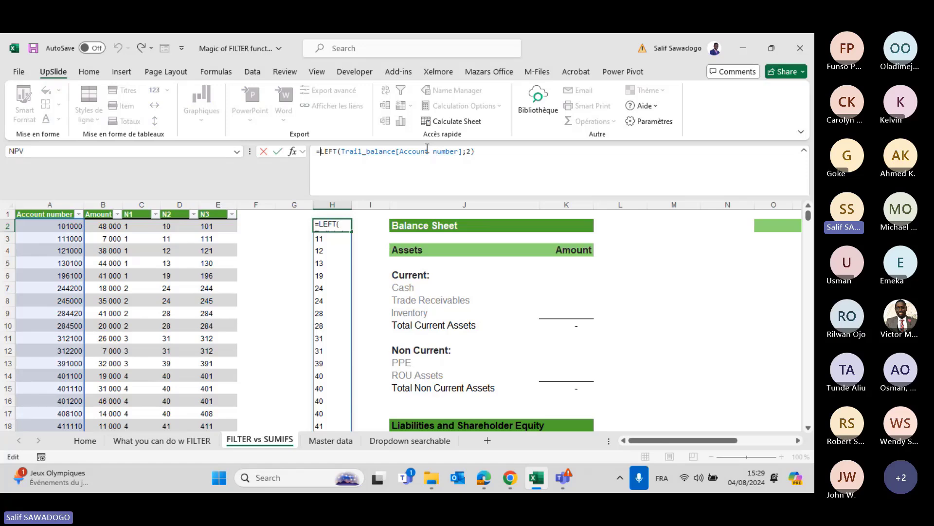
Start wrapping H2 in FILTER(Trail_balance[Amount];…=52), which first triggers a formula error.
type("FILTER(")
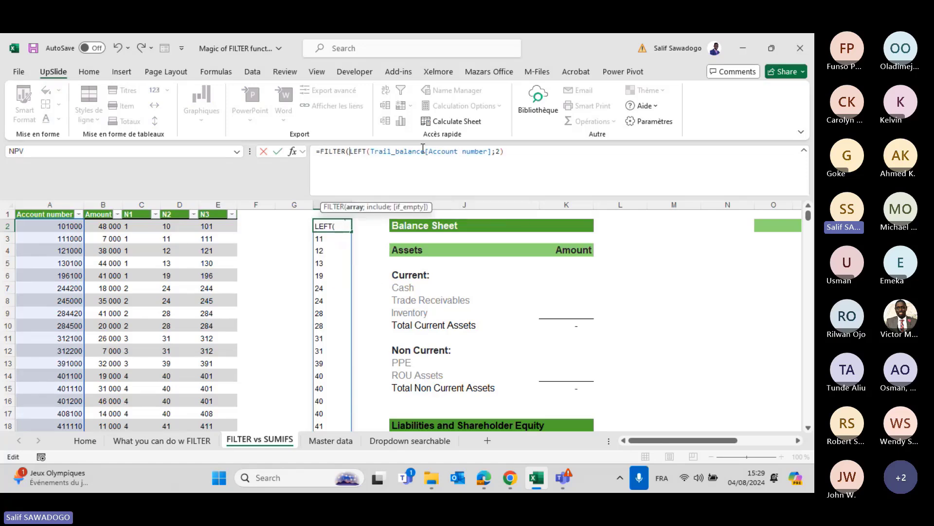
type("trai")
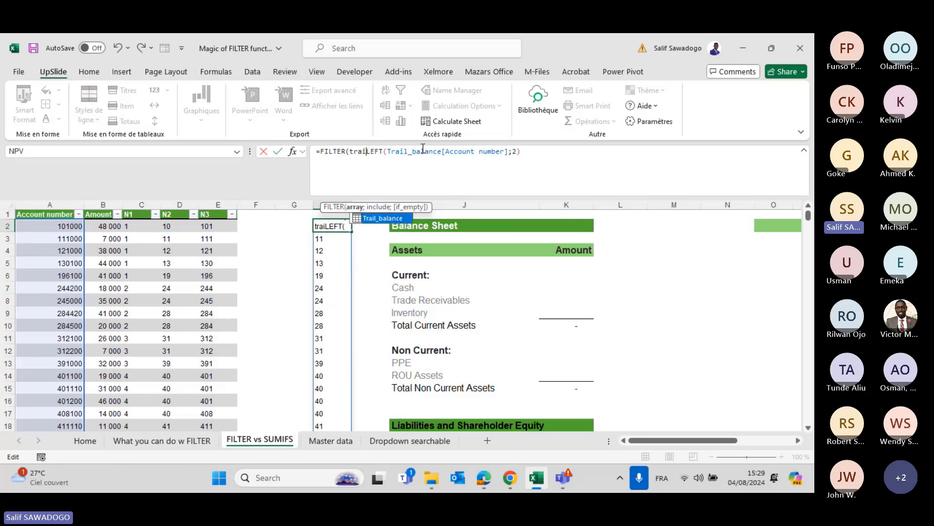
key("Tab")
type("[")
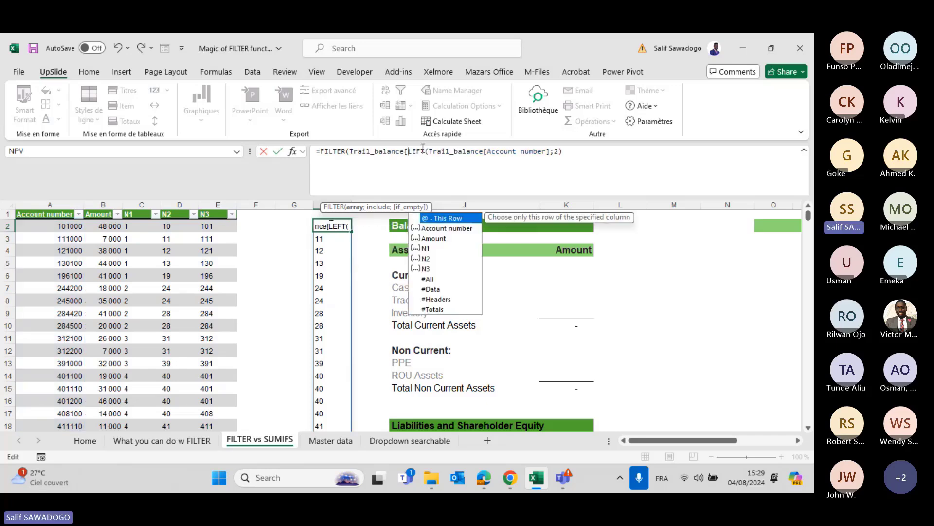
key("Down")
key("Down")
key("Tab")
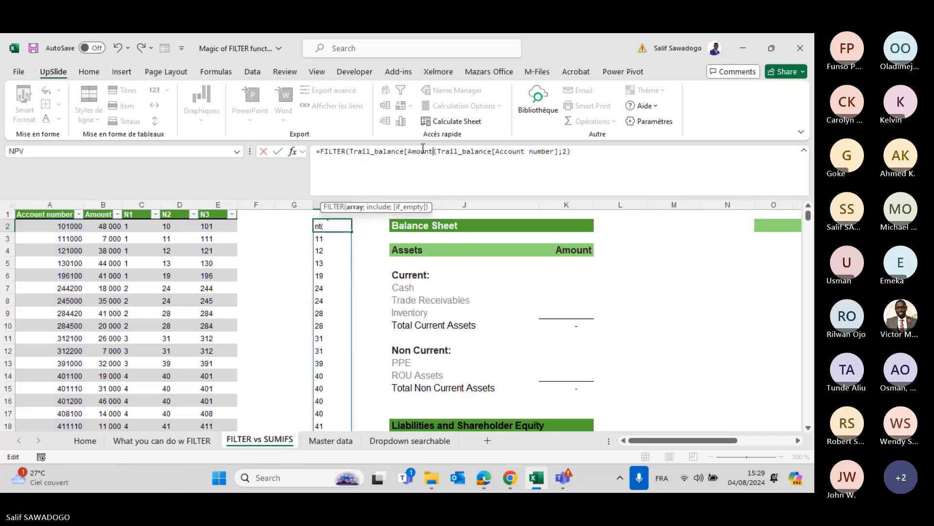
type("];")
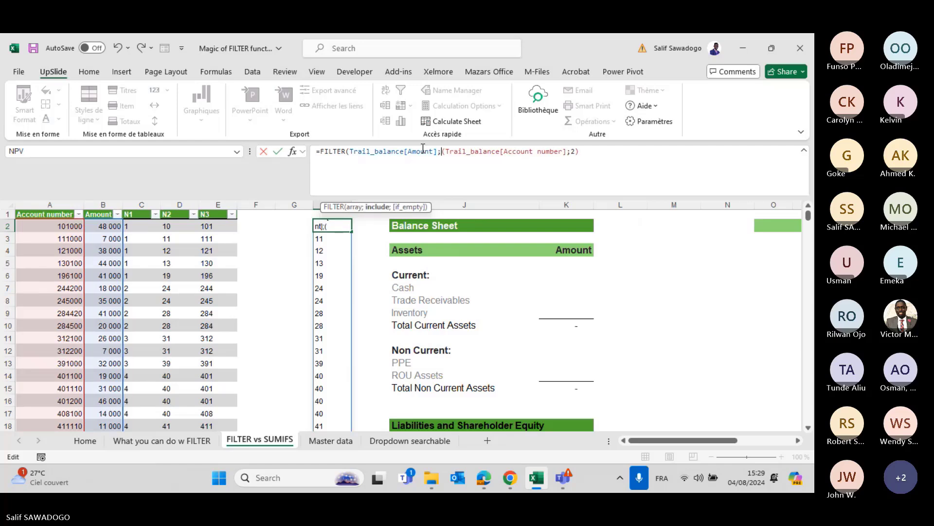
left_click(581, 151)
type("=52)")
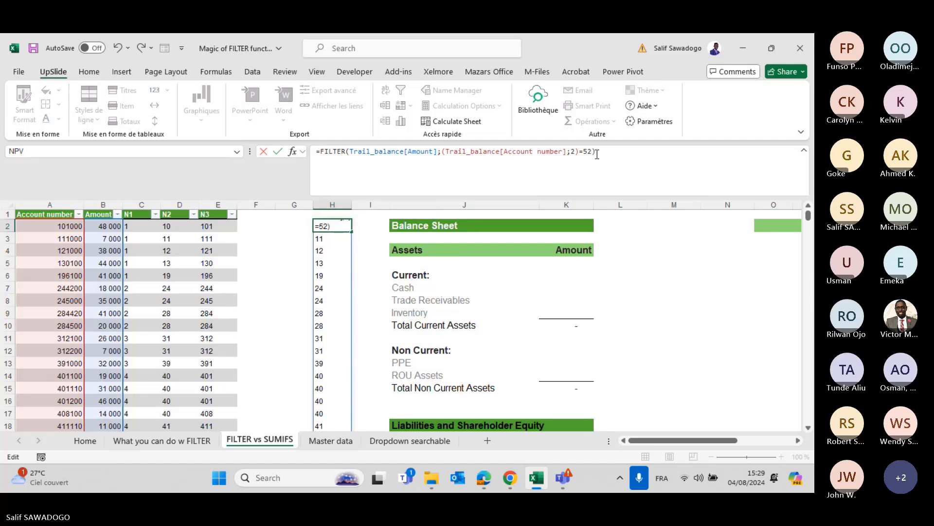
key("Return")
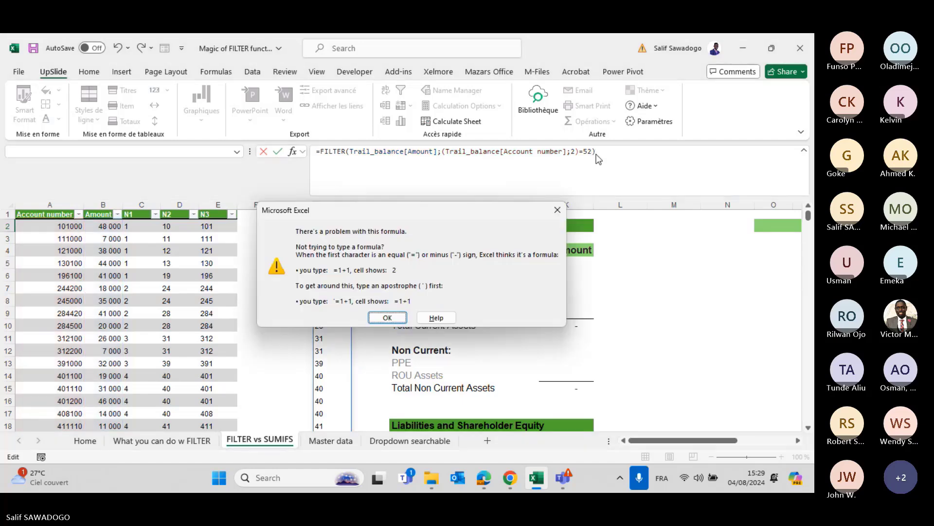
key("Return")
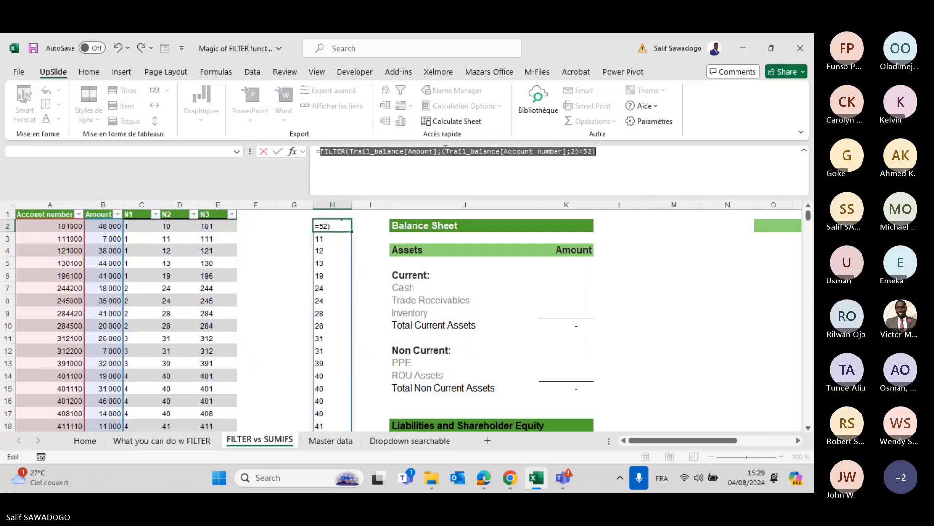
Insert the LEFT criterion so H2 holds =FILTER(Trail_balance[Amount];LEFT(Trail_balance[Account number];2)=52).
left_click(443, 151)
type("(")
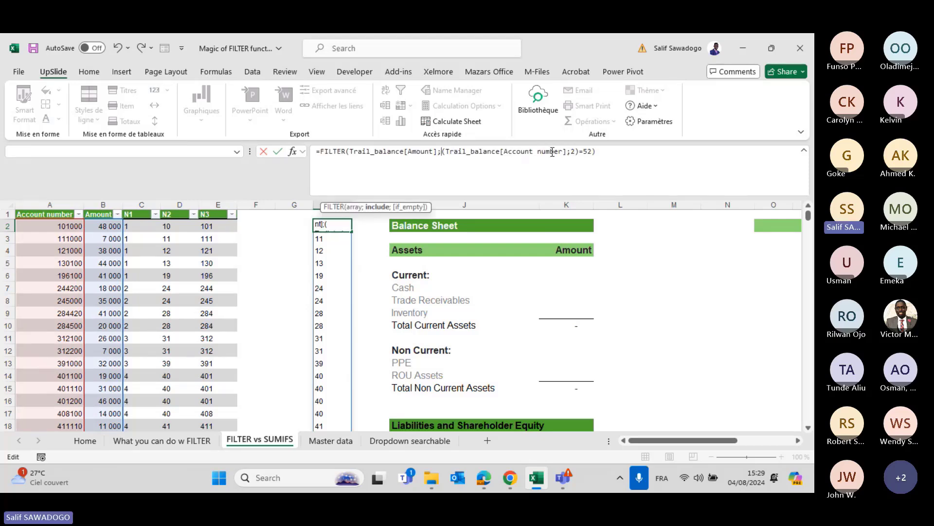
type("LEFT")
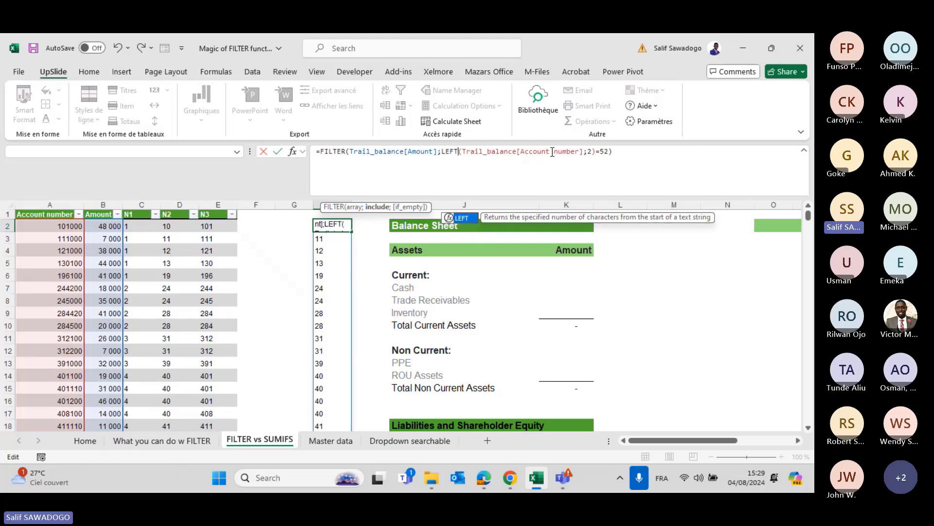
left_click(621, 166)
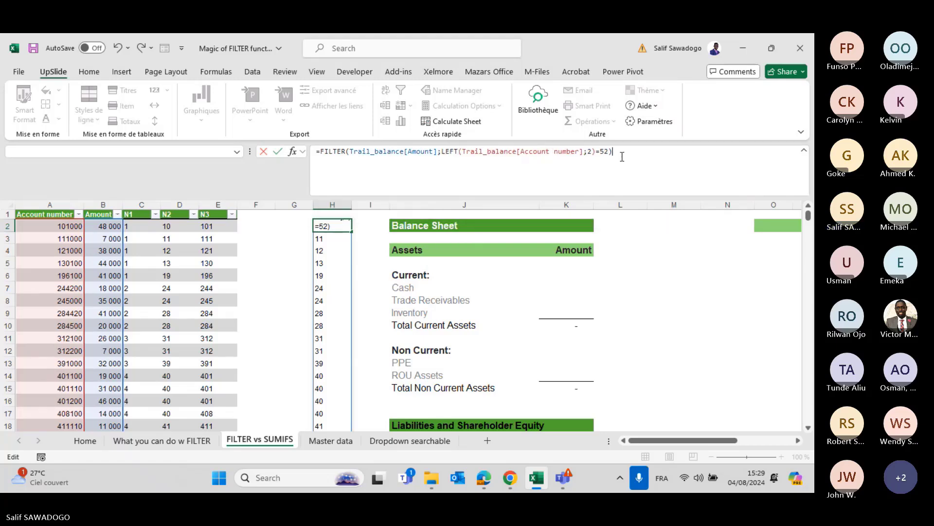
key("Return")
key("Up")
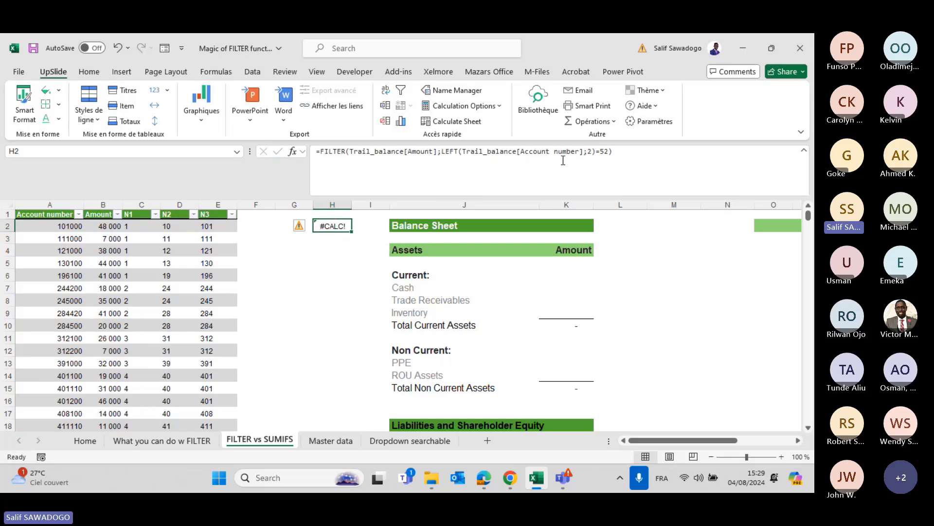
Change H2's FILTER criterion to compare against the text "52".
left_click(441, 153)
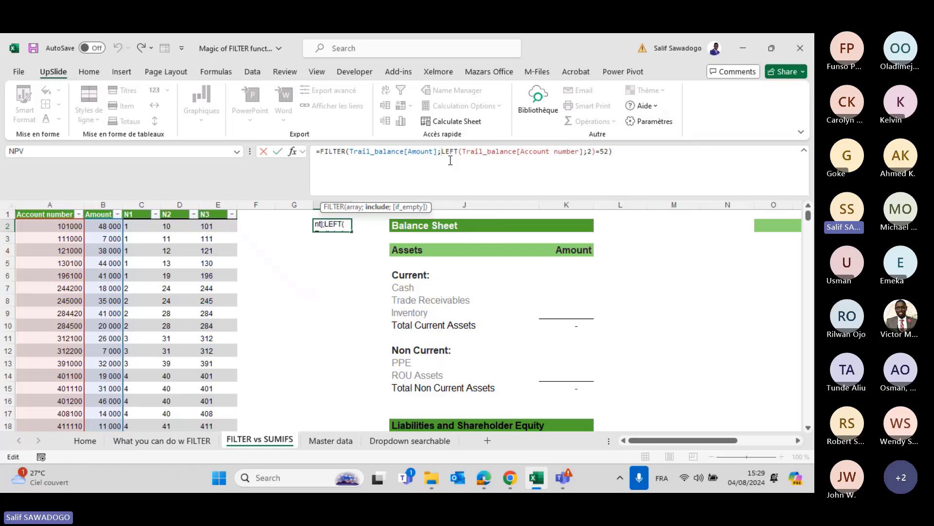
left_click(604, 152)
type("\"")
left_click(614, 152)
type("\"")
key("Return")
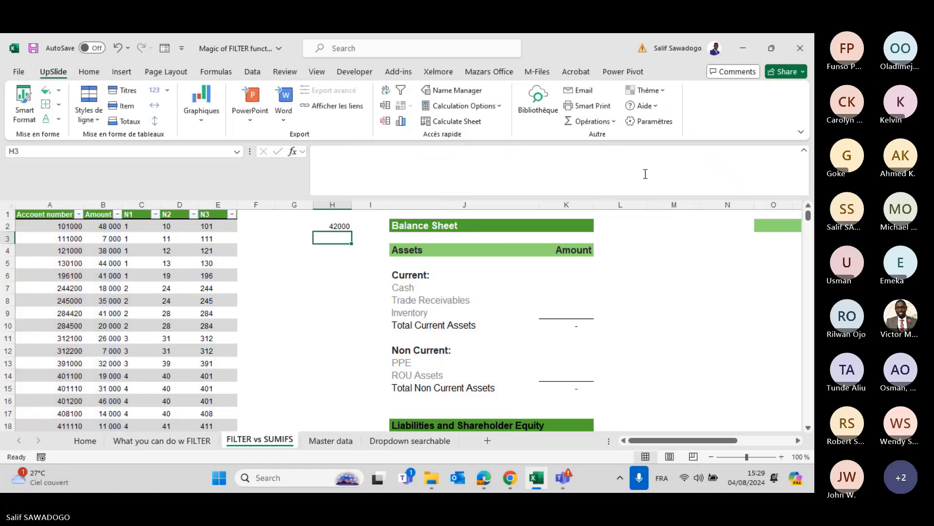
key("Up")
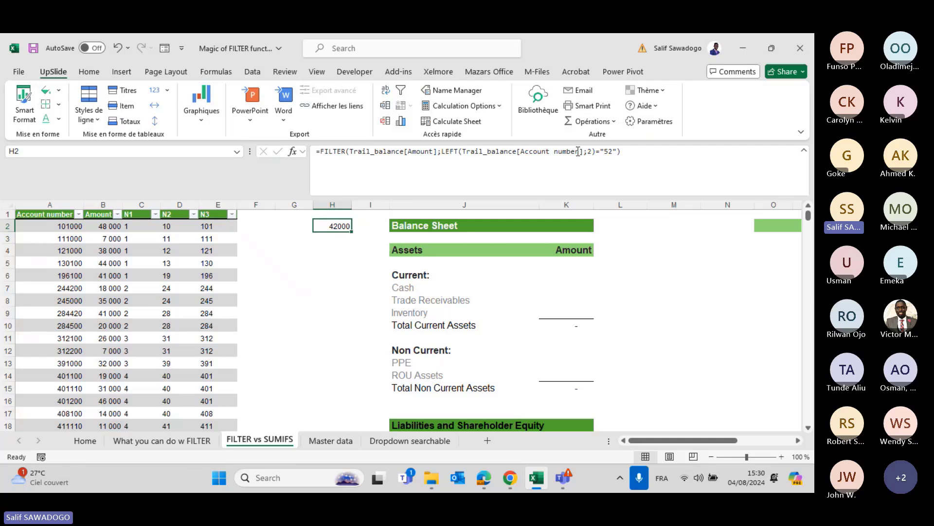
Remove the quotes and wrap LEFT in NUMBERVALUE so H2's FILTER returns 42000.
left_click(607, 152)
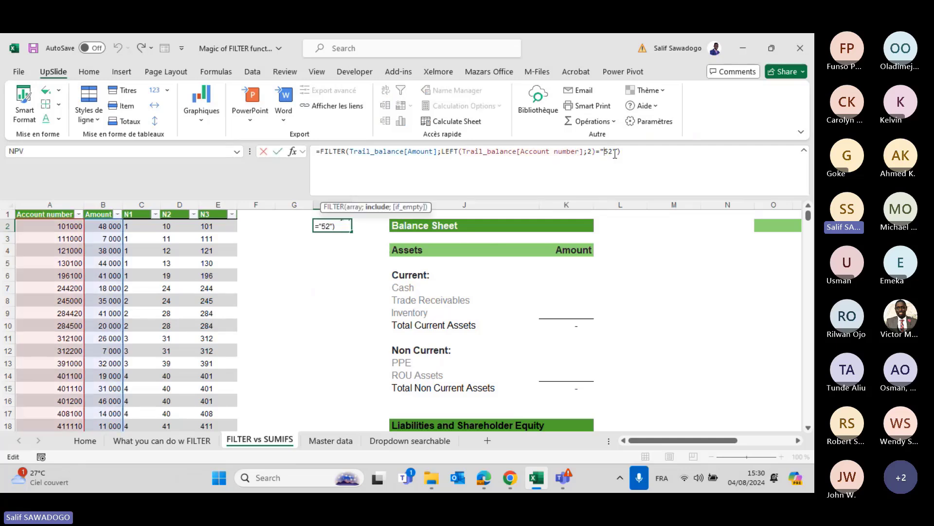
key("BackSpace")
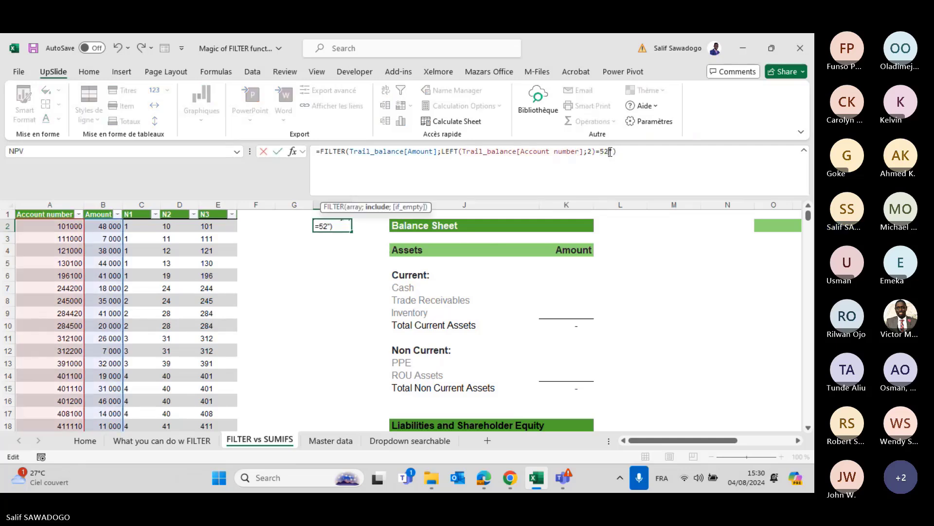
key("Delete")
left_click(441, 152)
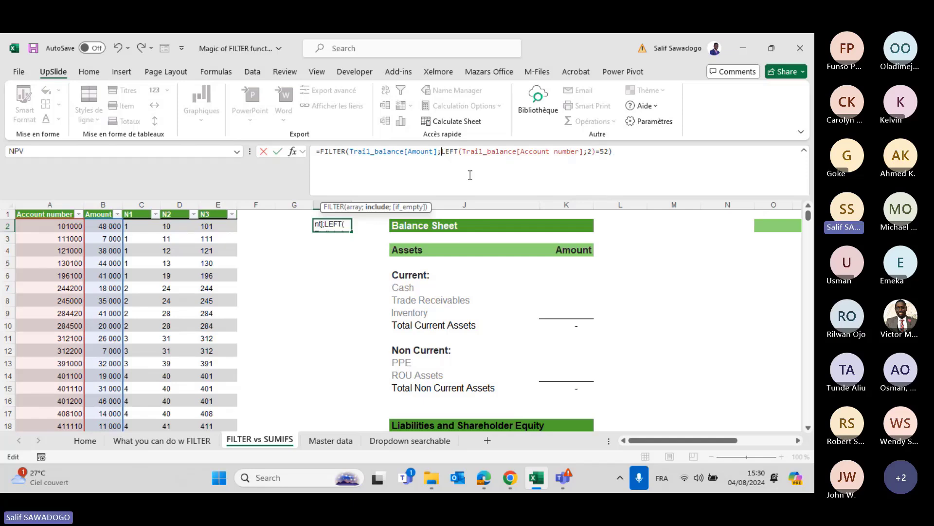
type("num")
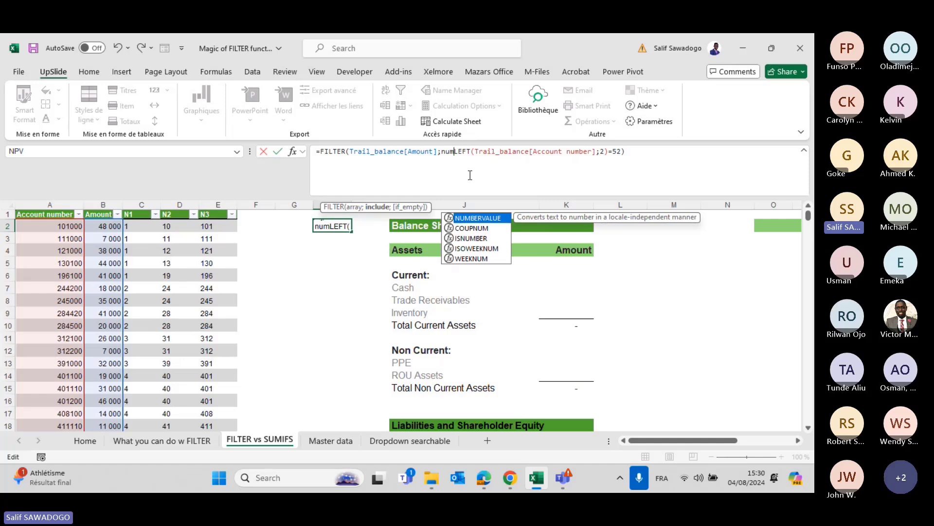
key("Tab")
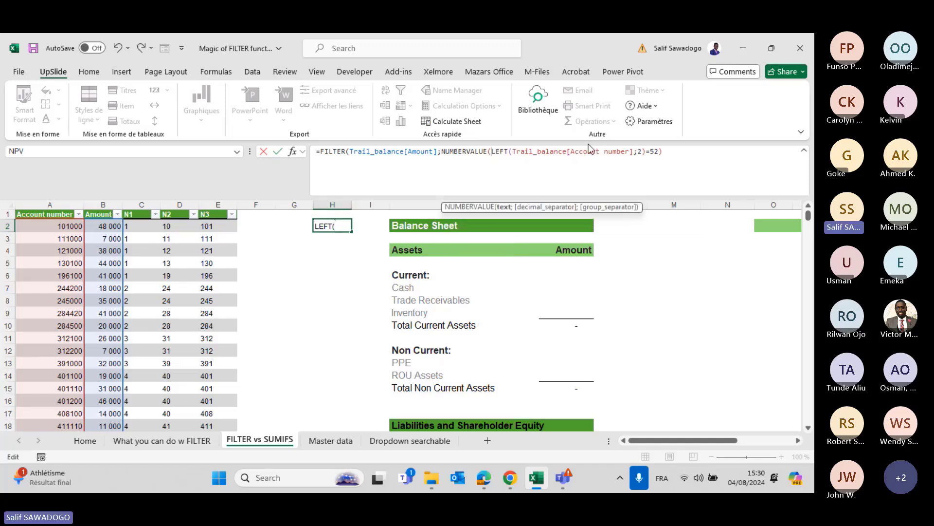
left_click(646, 149)
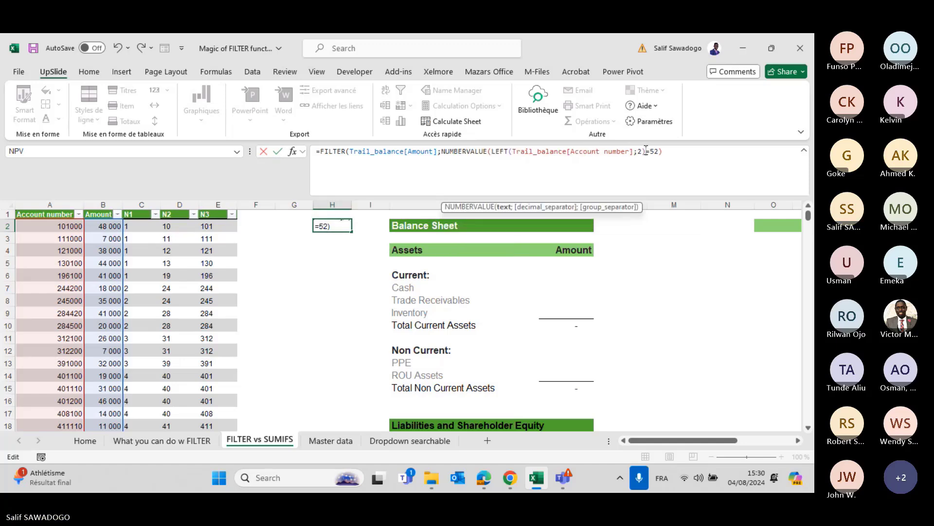
type(")")
key("Return")
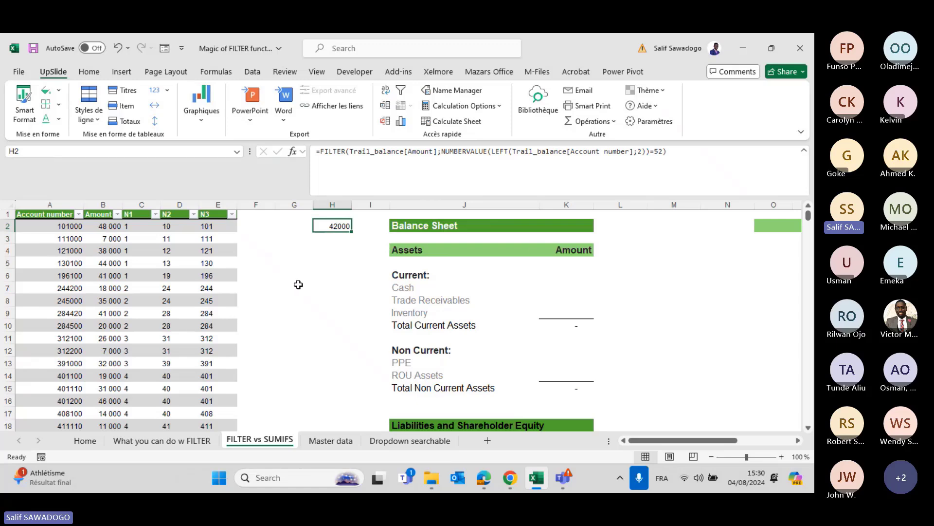
left_click(439, 151)
left_click_drag(439, 151, 667, 146)
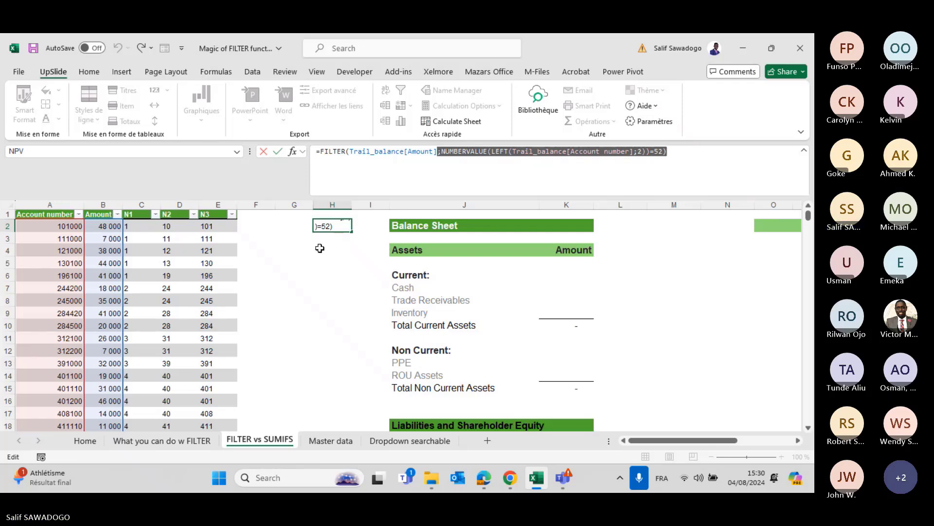
key("ctrl+Return")
Start K7's formula as =FILTER(Trail_balance[Amount];LEFT(Trail_balance[Account number];2)).
left_click(558, 287)
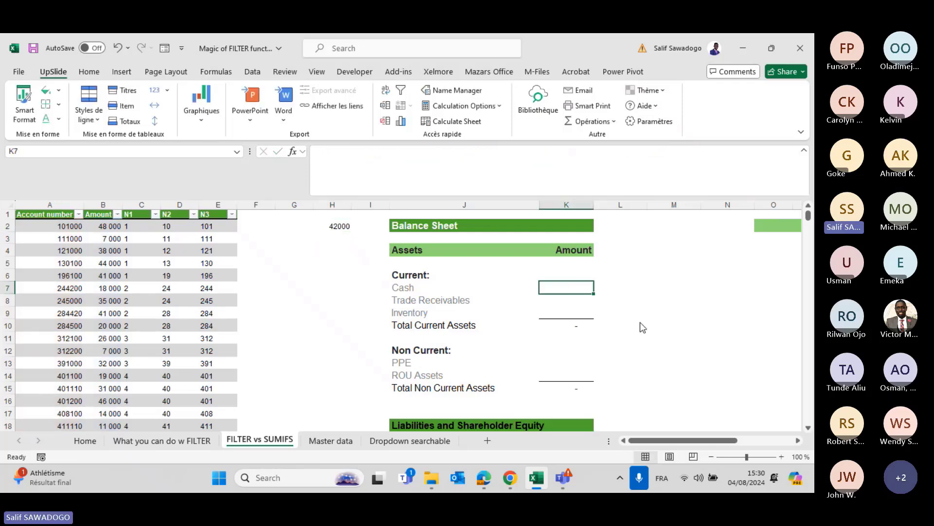
type("=f")
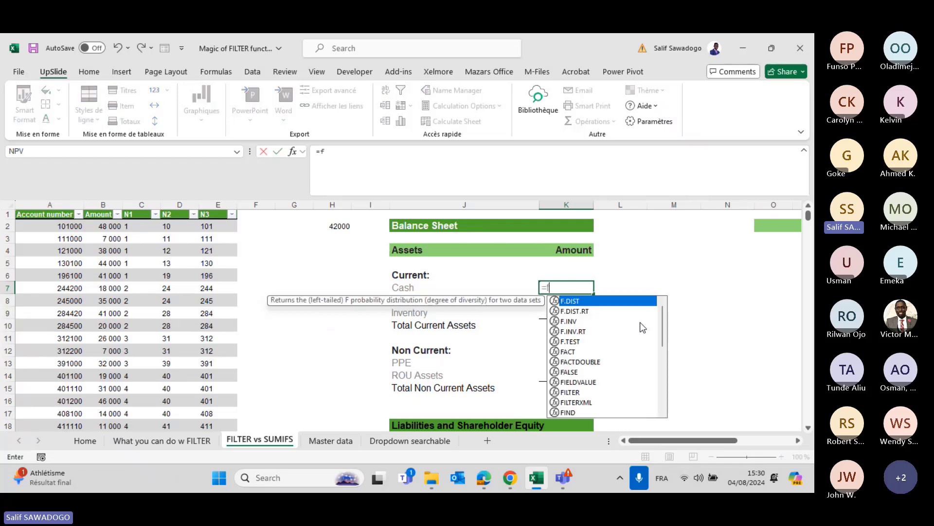
type("il")
key("Tab")
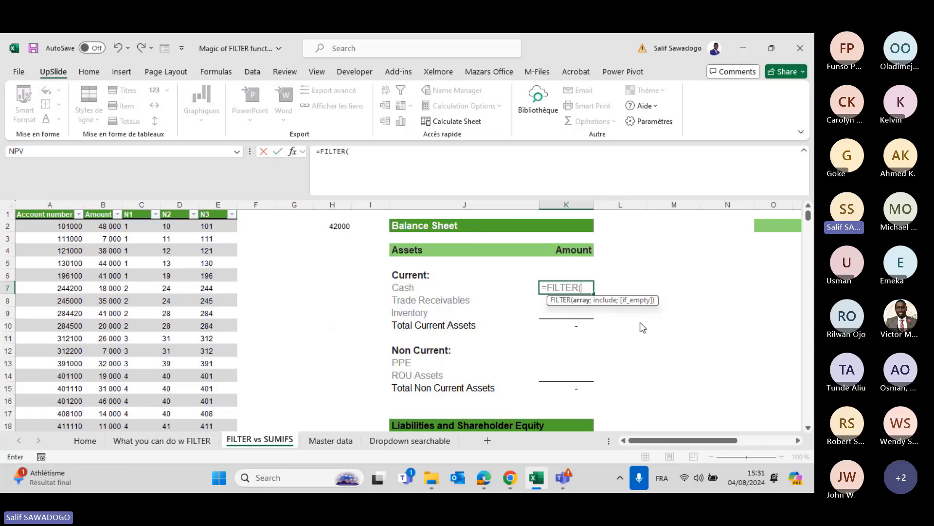
type("Tra")
key("Tab")
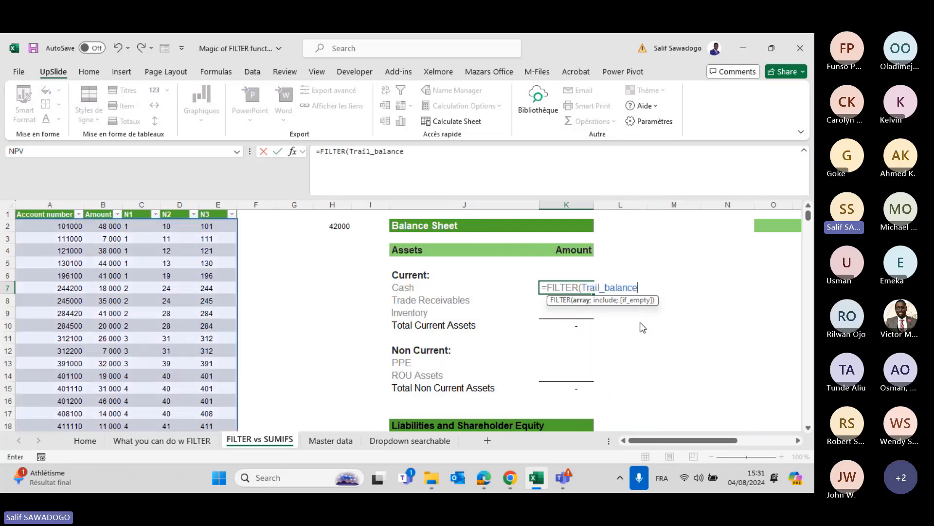
type("[")
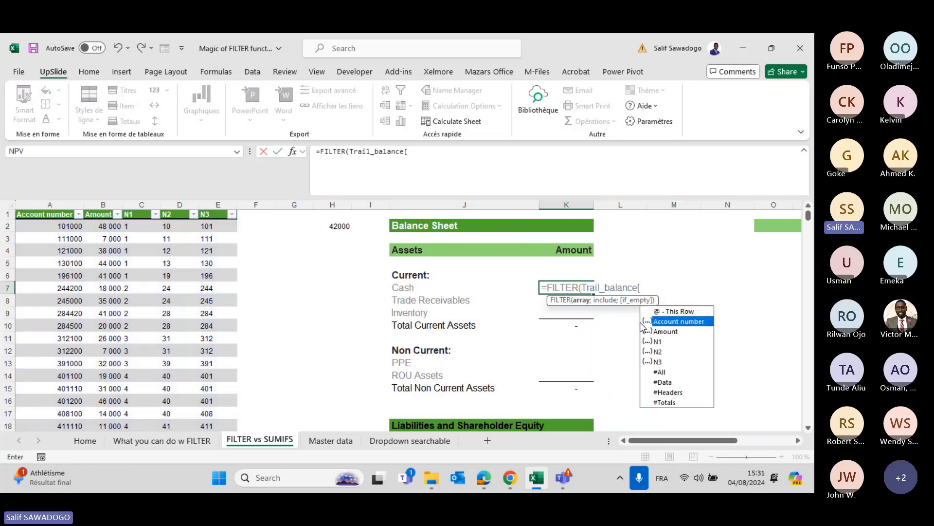
key("Down")
key("Tab")
type("]")
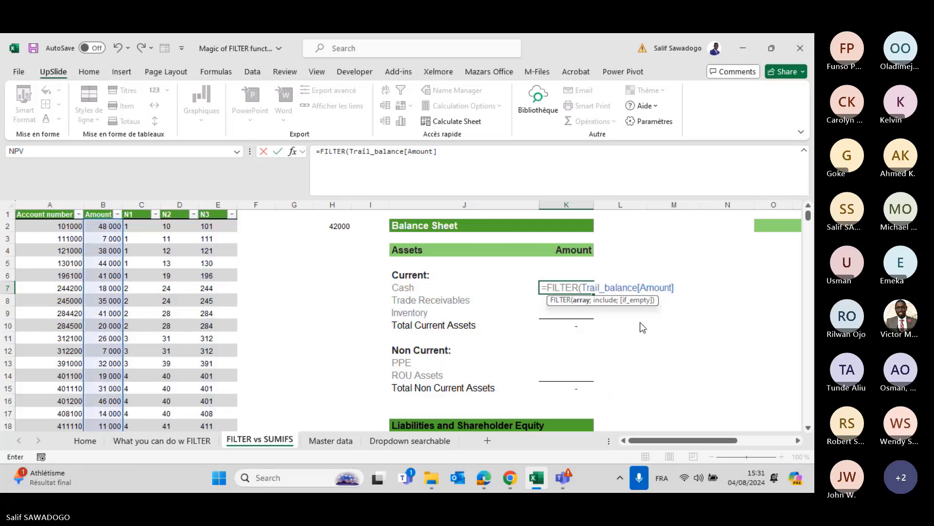
type(";")
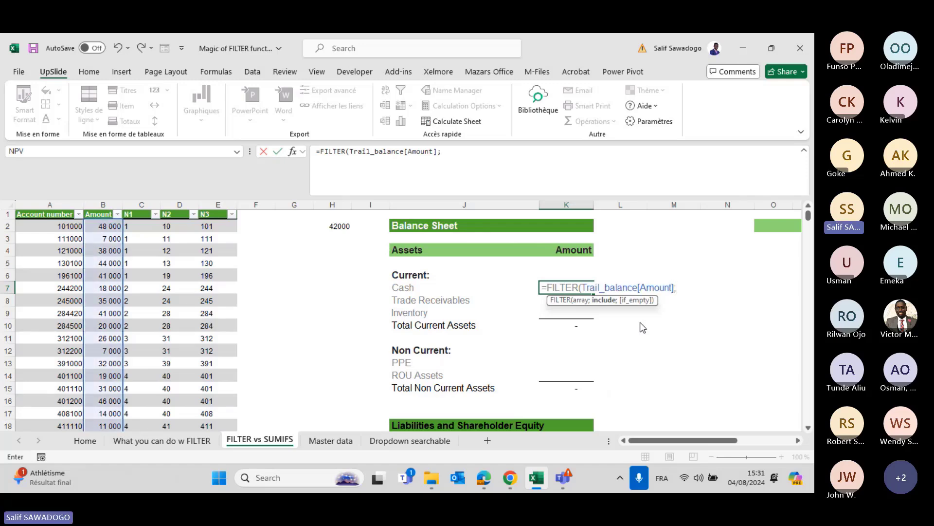
type("lef")
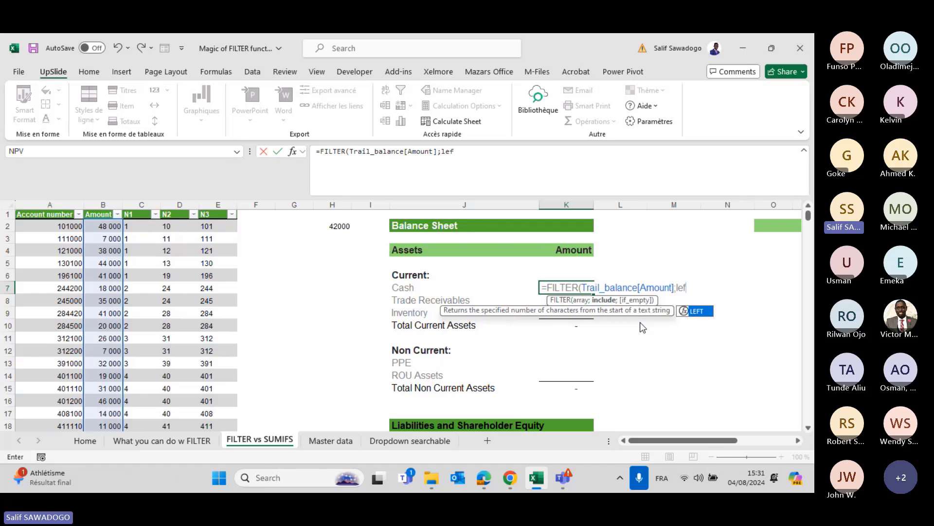
key("Tab")
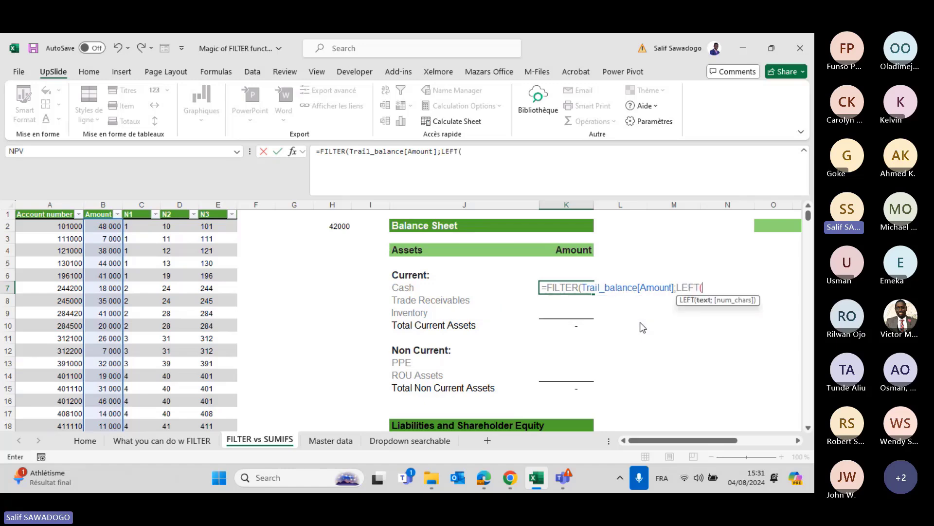
type("tr")
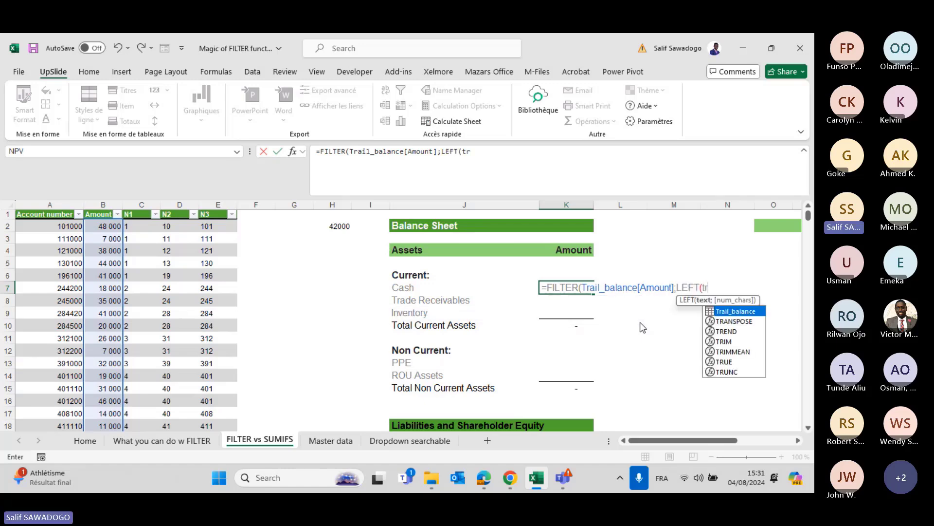
key("Tab")
type("[")
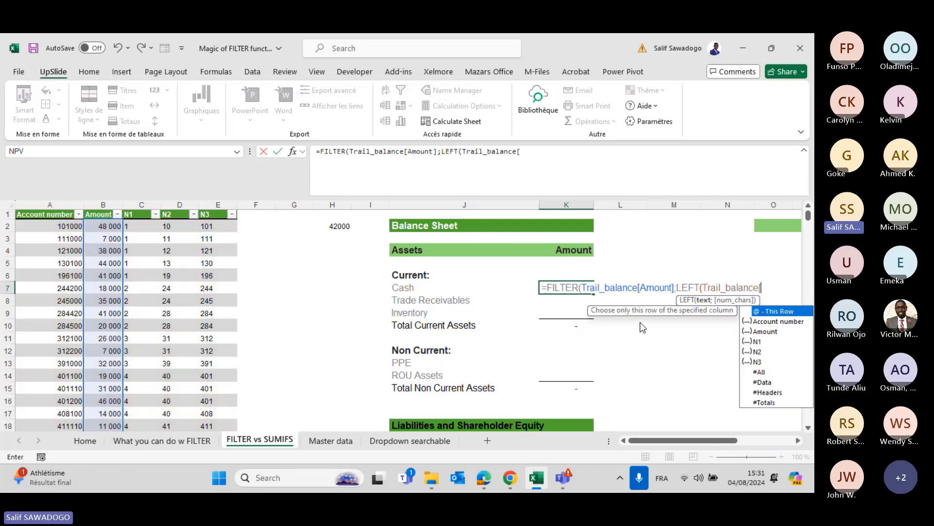
key("Down")
key("Tab")
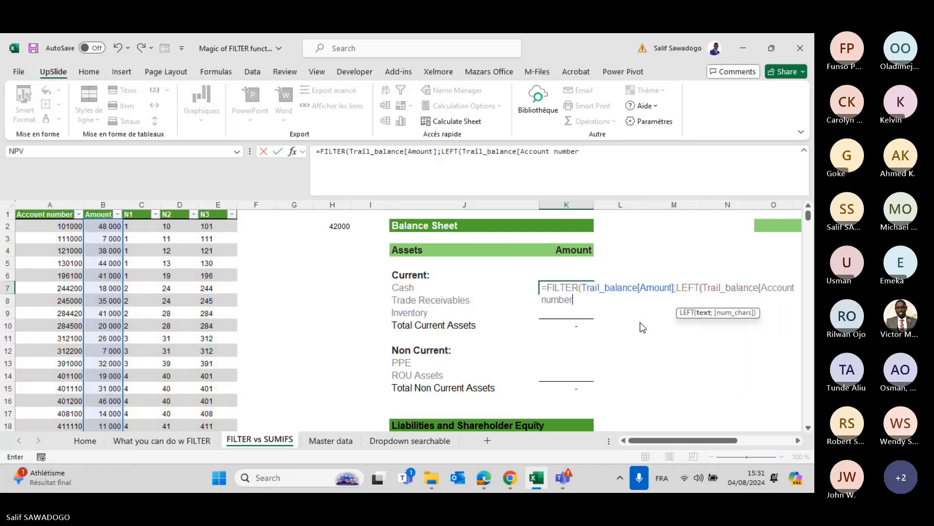
type("]")
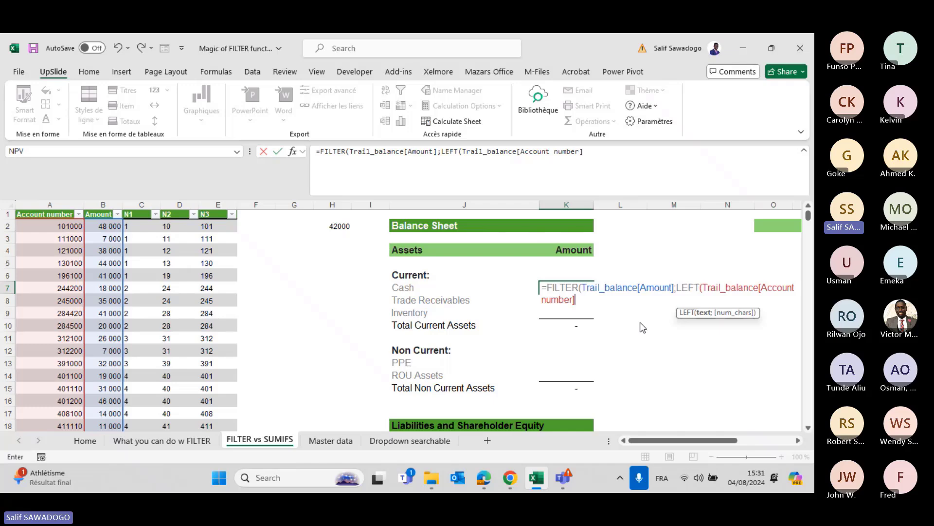
type(";")
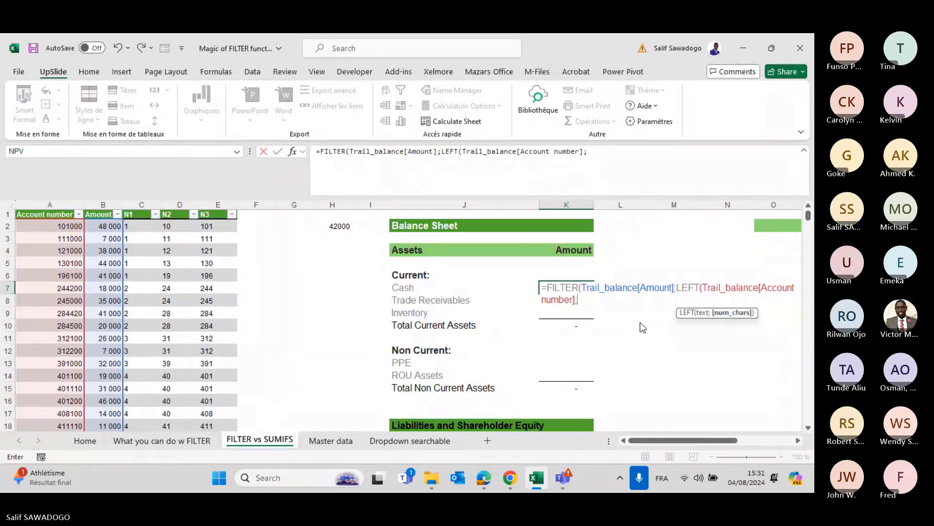
type("2)")
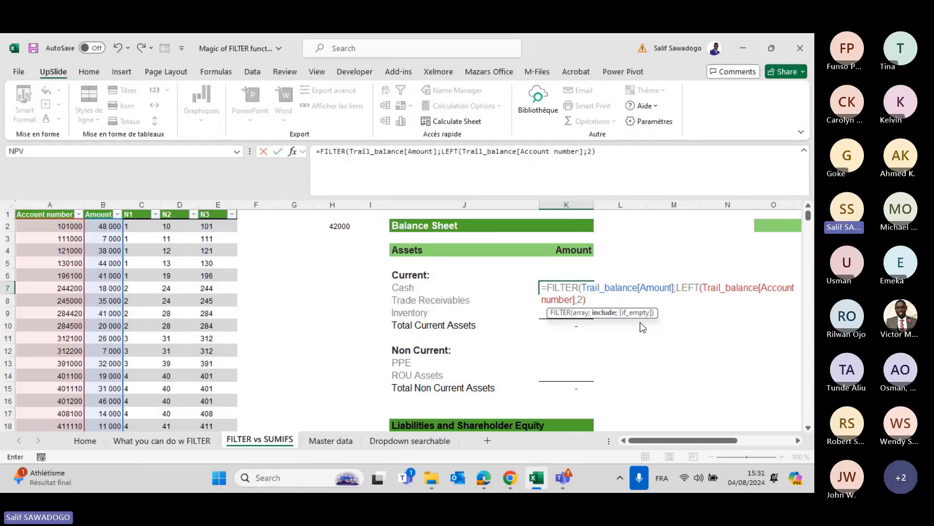
Wrap LEFT in NUMBERVALUE, compare it to 52 with a 0 fallback, and commit K7.
left_click(443, 153)
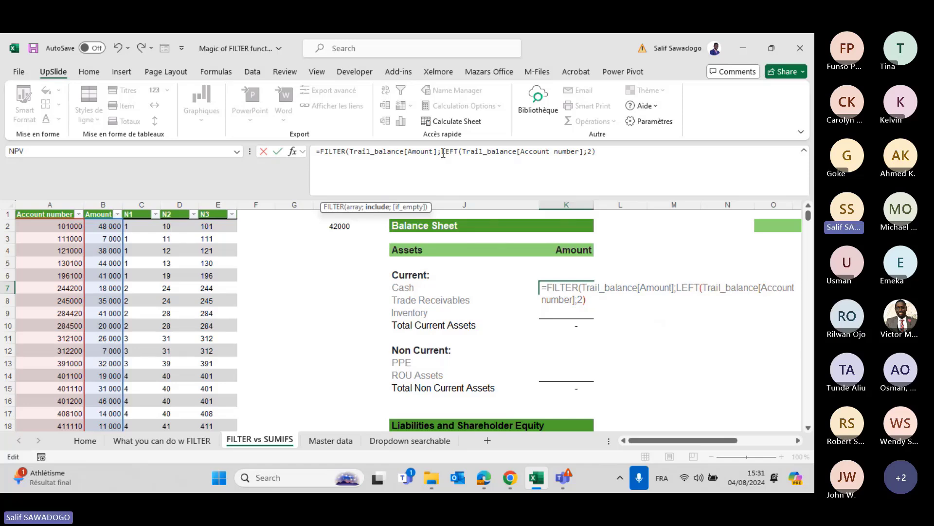
type("NUMBERVALUE(")
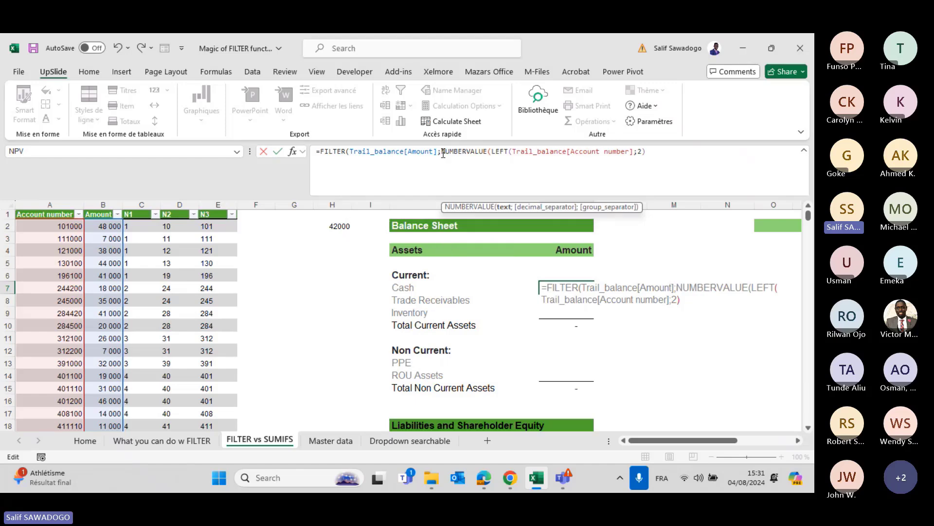
left_click(654, 151)
type(")")
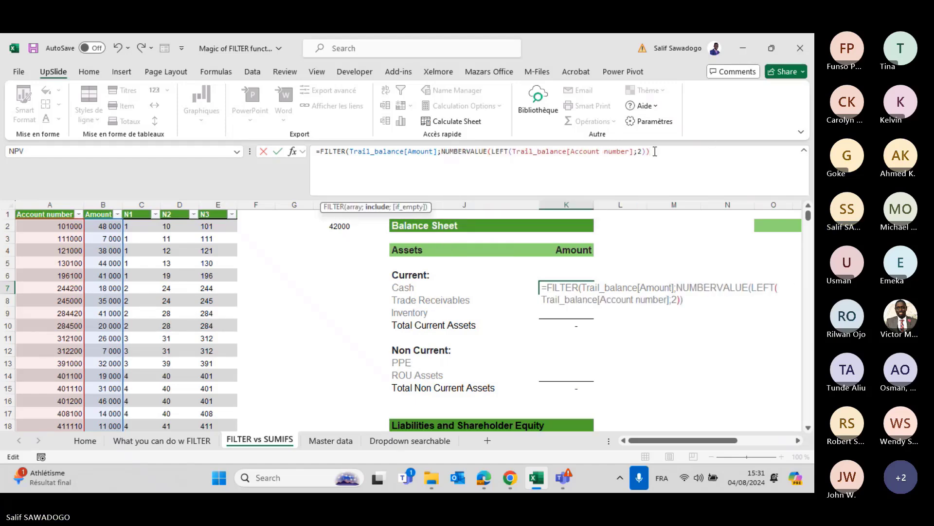
type("=")
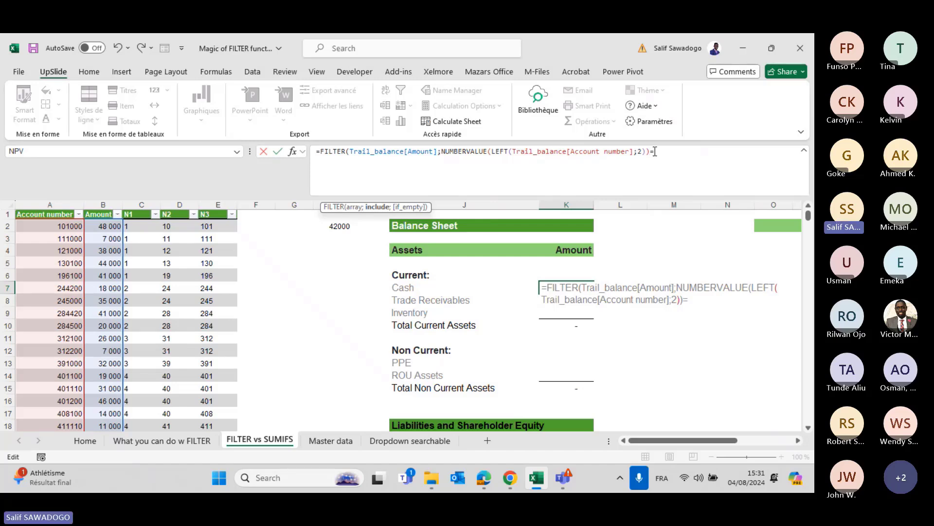
type("52)")
key("BackSpace")
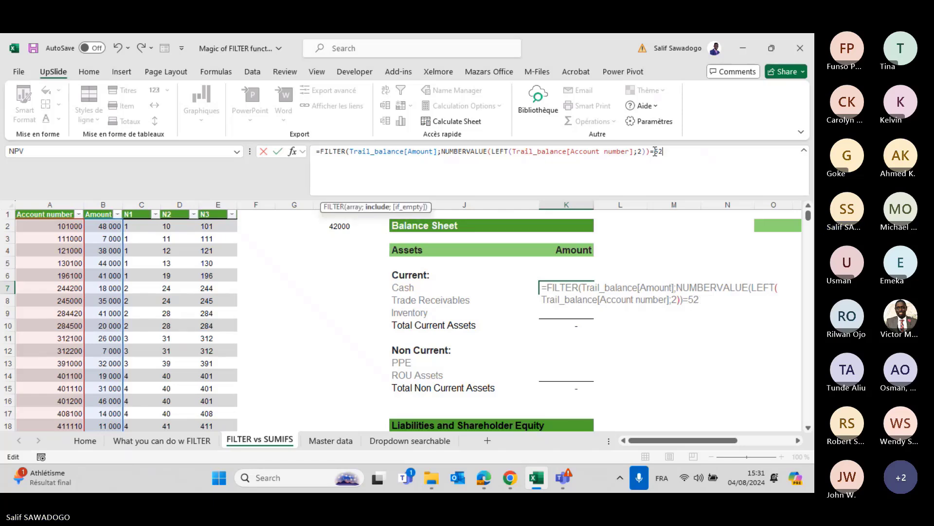
type(";")
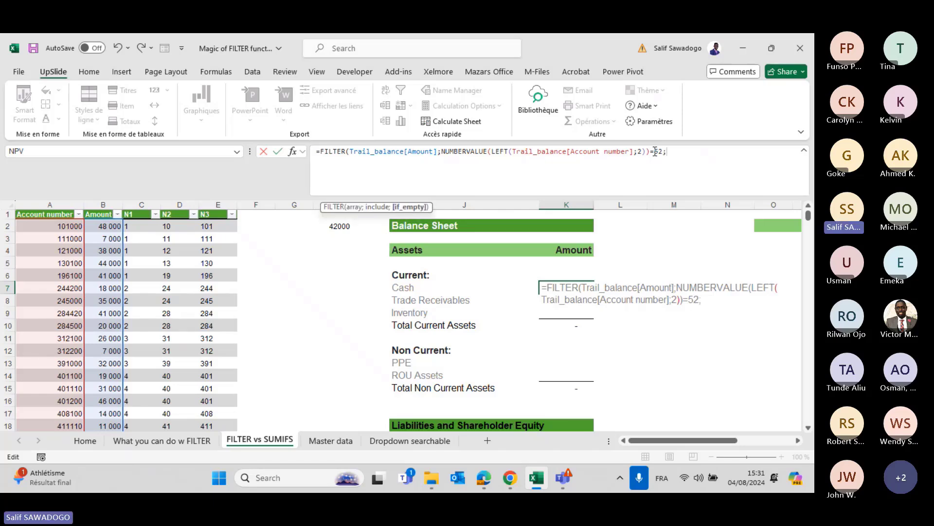
type("0)")
key("Return")
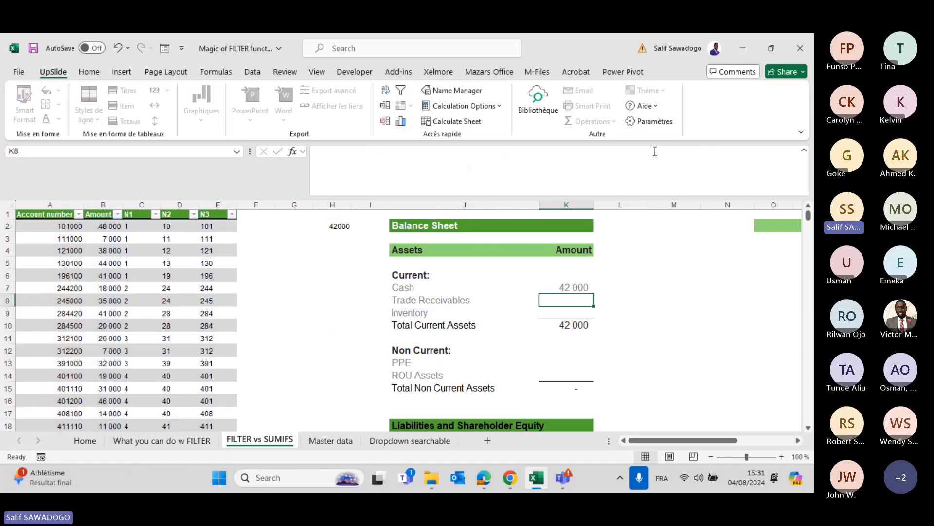
key("Up")
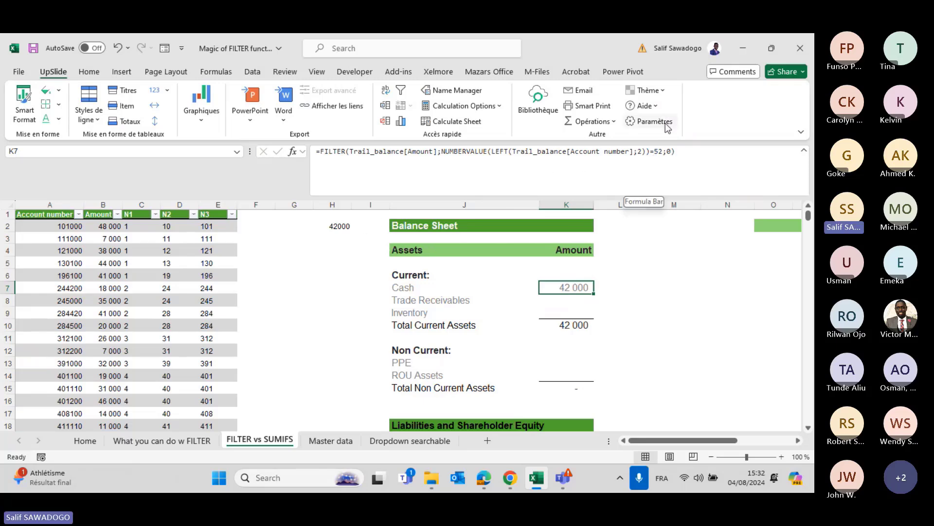
Change K7's FILTER criterion from =52 to >=50.
left_click(649, 151)
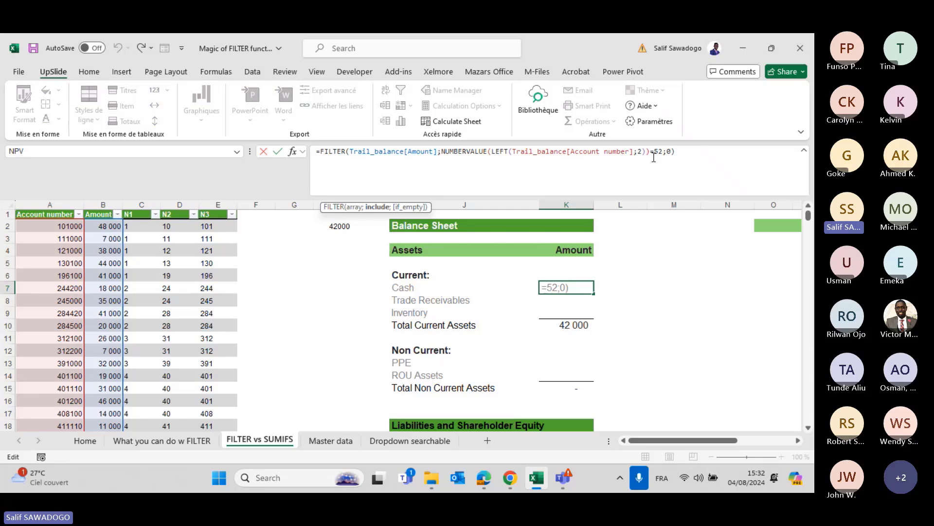
key("BackSpace")
type(">")
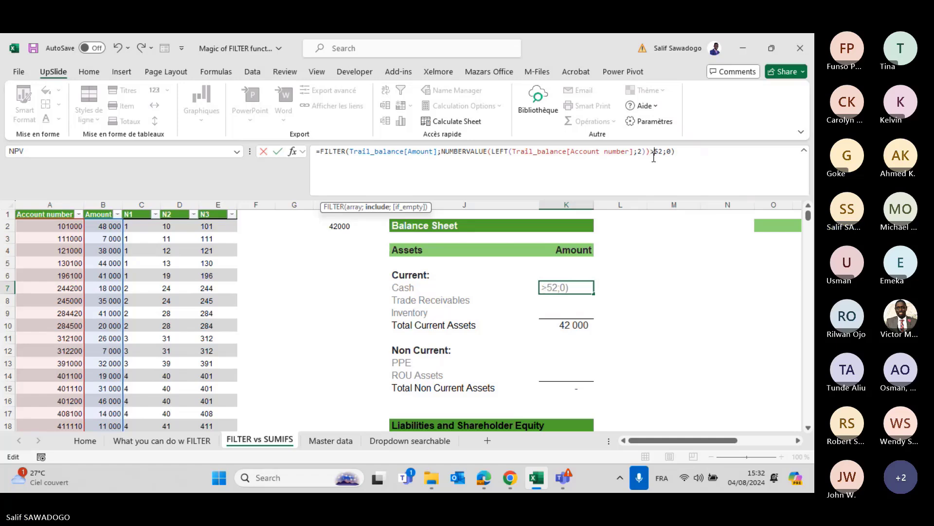
type("=")
key("BackSpace")
type("0")
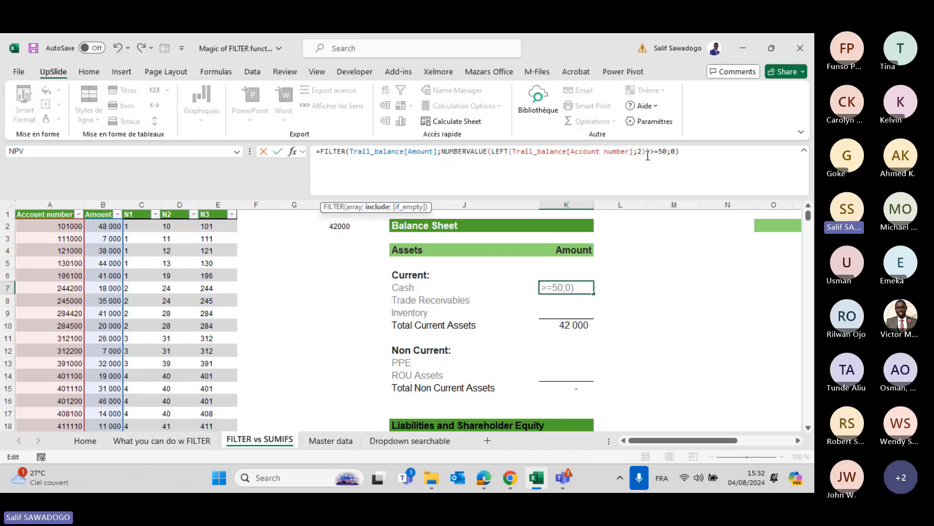
type(")")
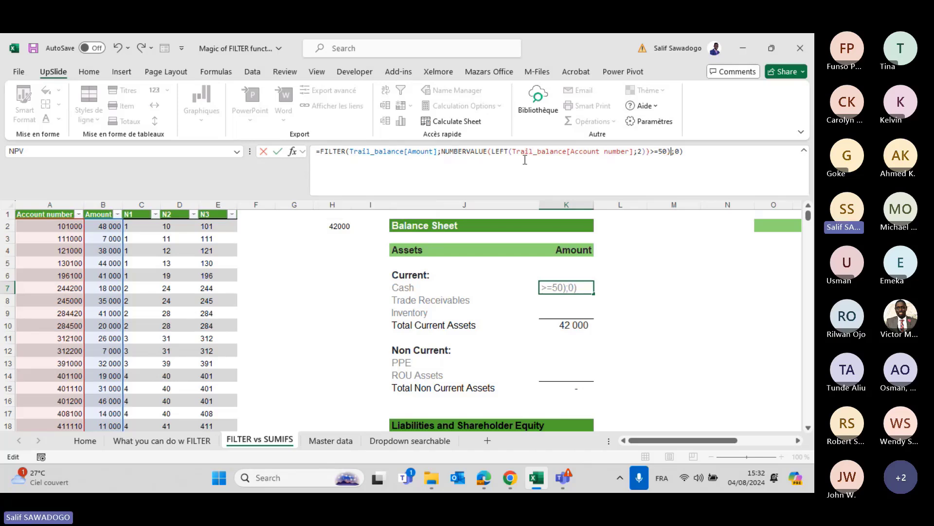
Multiply the >=50 condition by a copy set to <=59 so K7 covers prefixes 50–59.
left_click(441, 151)
type("(")
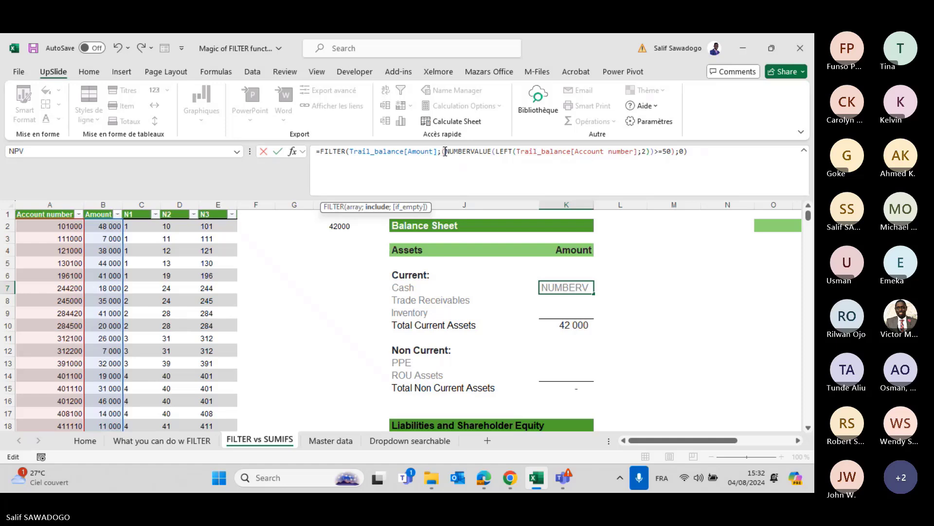
left_click_drag(442, 149, 675, 151)
key("ctrl+c")
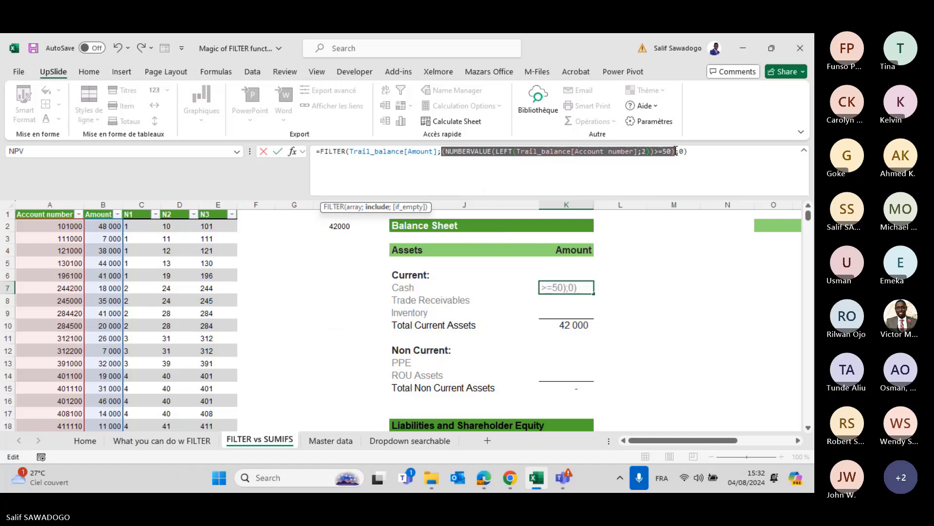
left_click(676, 151)
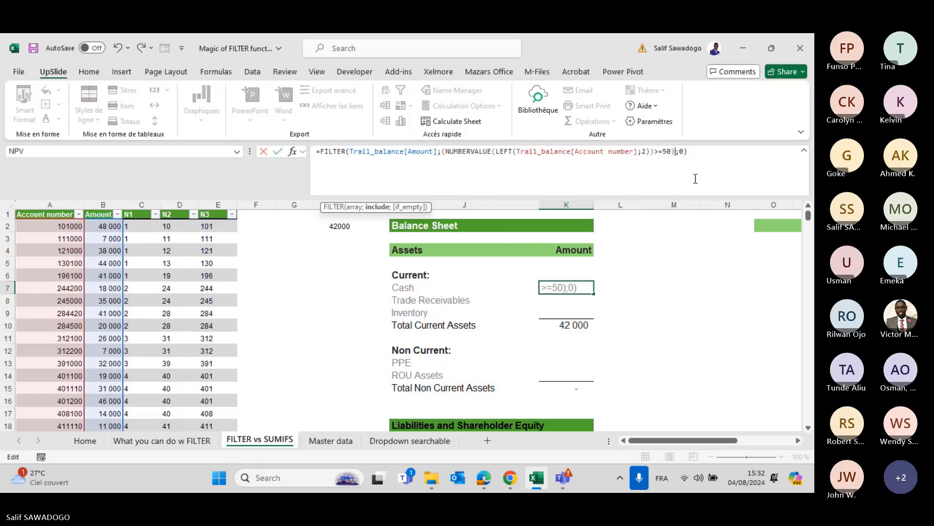
type("*(")
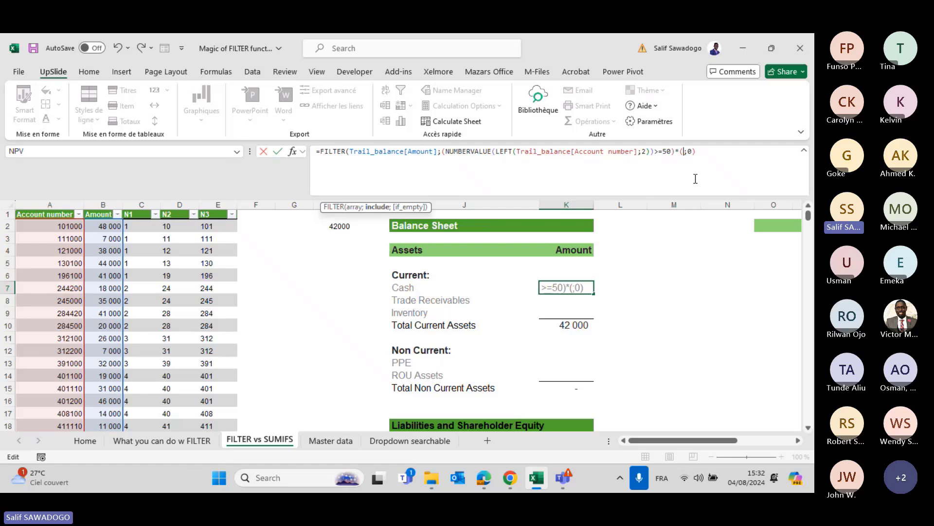
key("ctrl+v")
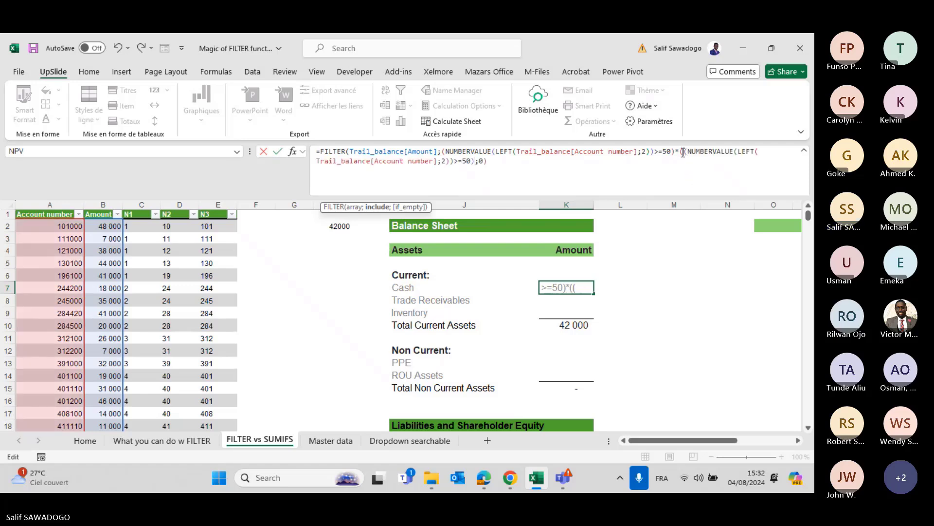
key("BackSpace")
left_click(468, 162)
key("BackSpace")
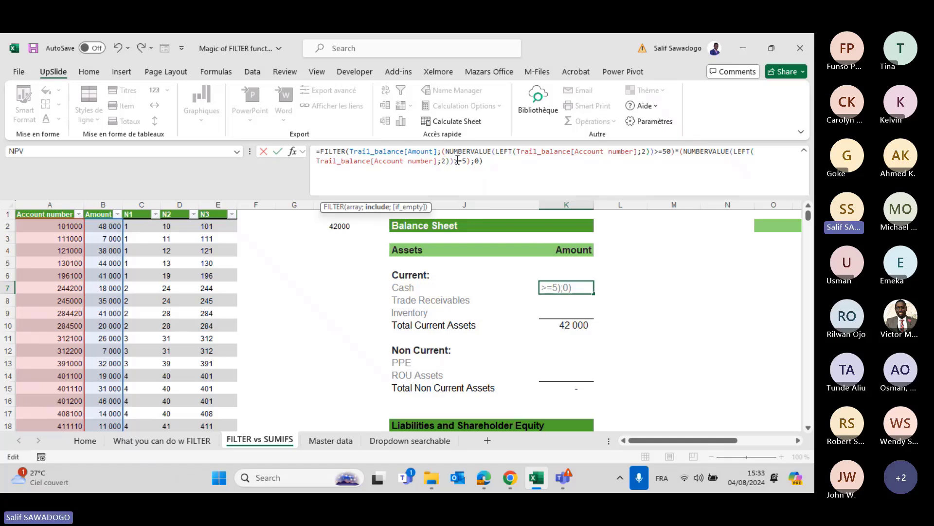
key("BackSpace")
type("<=59")
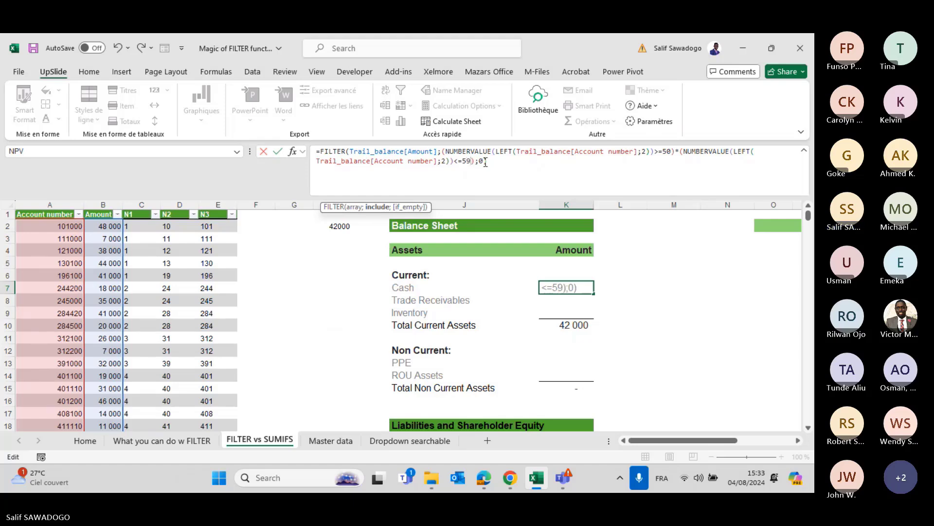
left_click(487, 162)
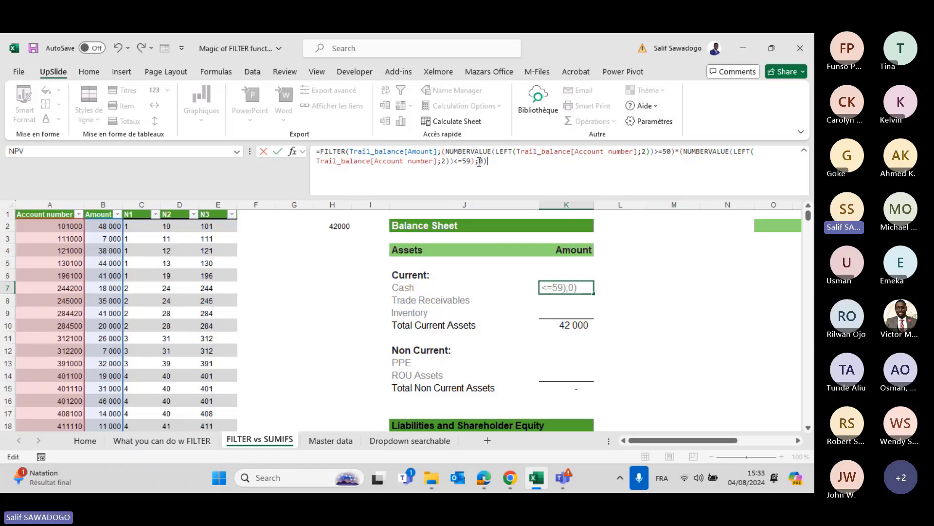
left_click(485, 162)
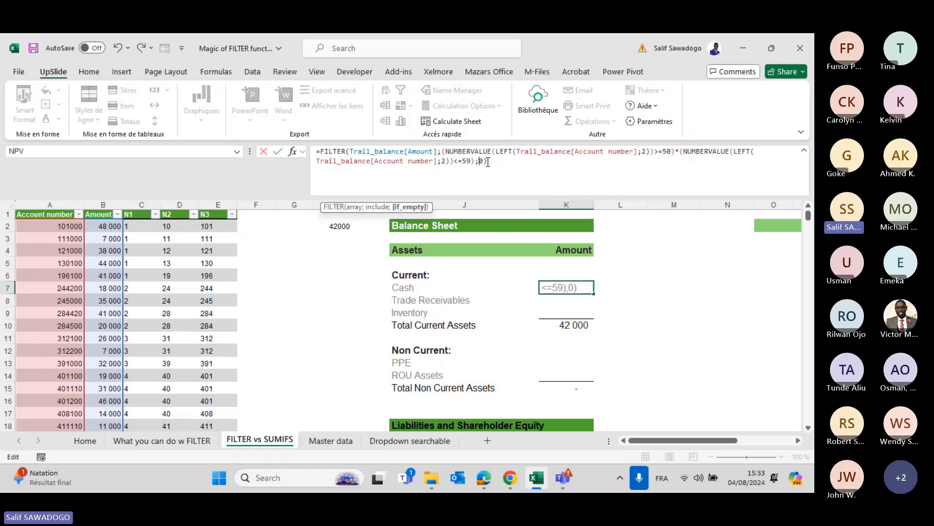
key("Return")
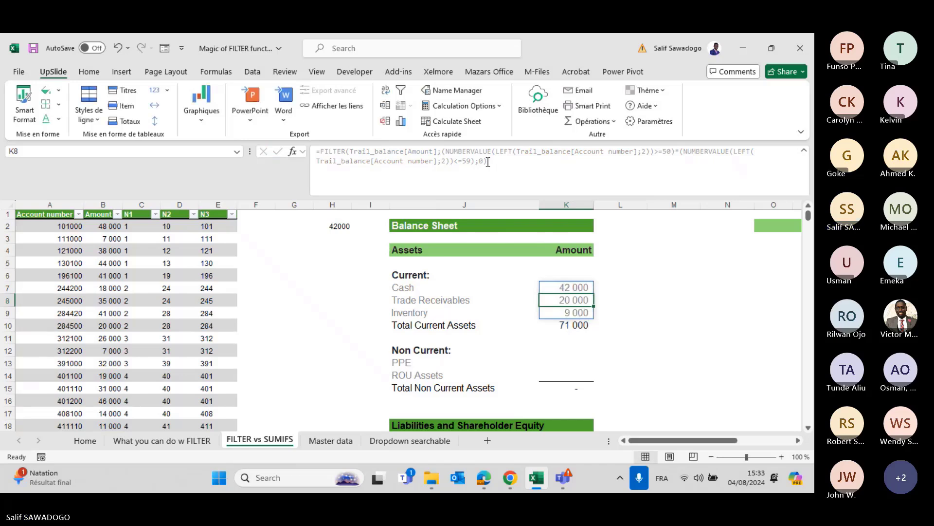
Review the spilled K7:K9 results and open the N1 column's filter list.
key("Up")
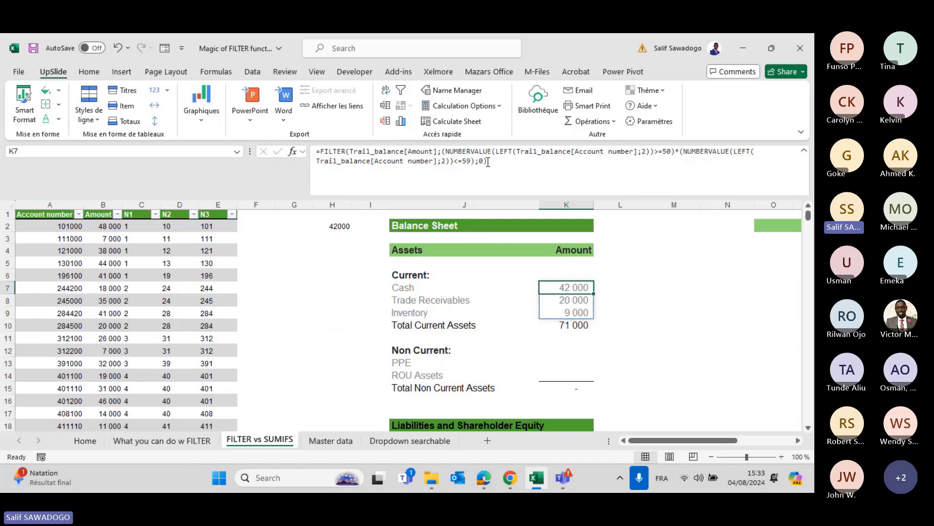
key("Down")
key("Up")
key("Return")
key("Return")
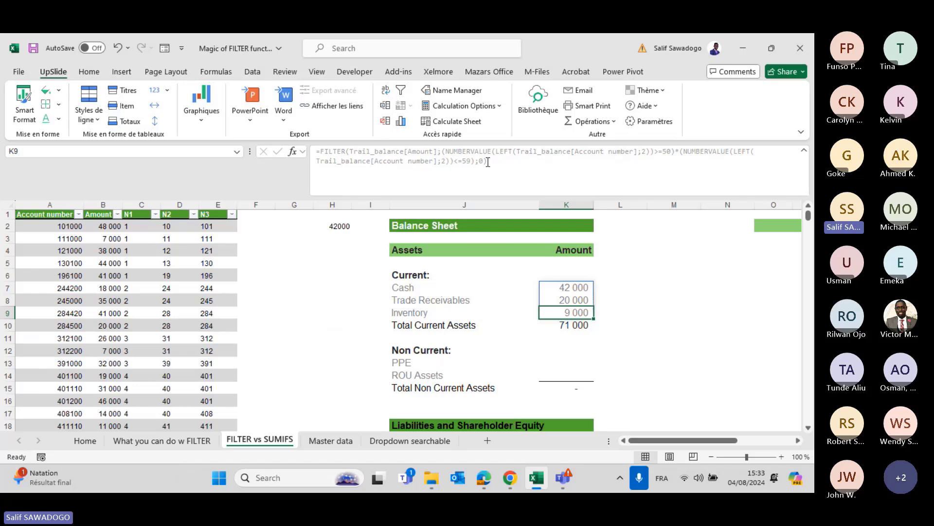
left_click(155, 214)
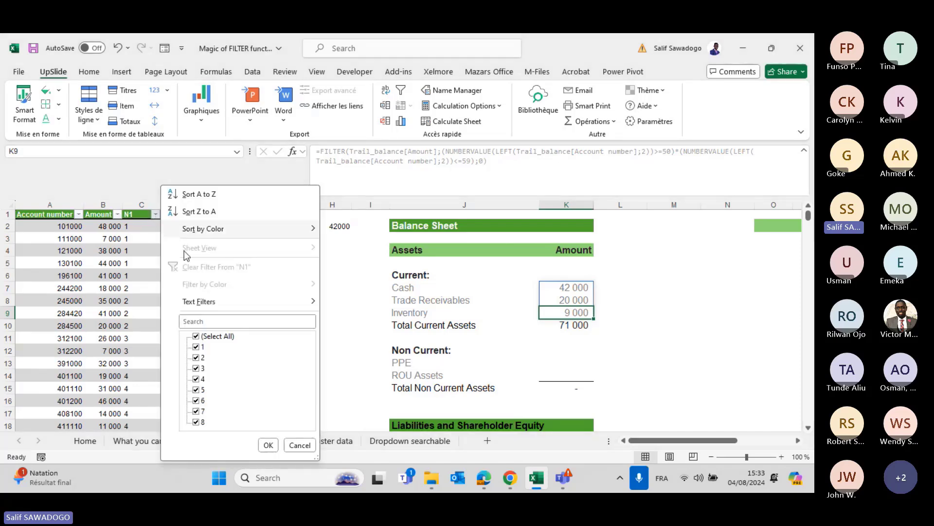
Filter N1 to 5 to confirm the 42 000, 20 000 and 9 000 amounts, then clear the filter.
left_click(204, 336)
left_click(201, 389)
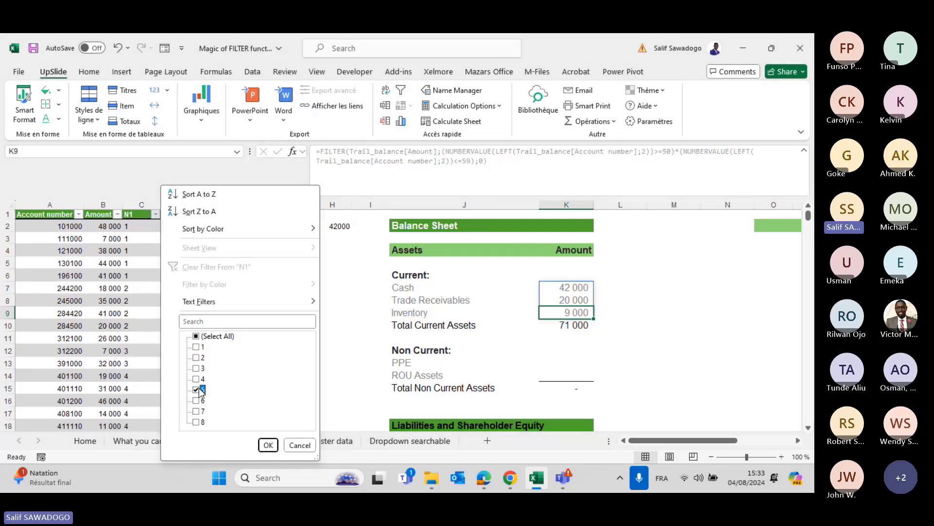
key("Return")
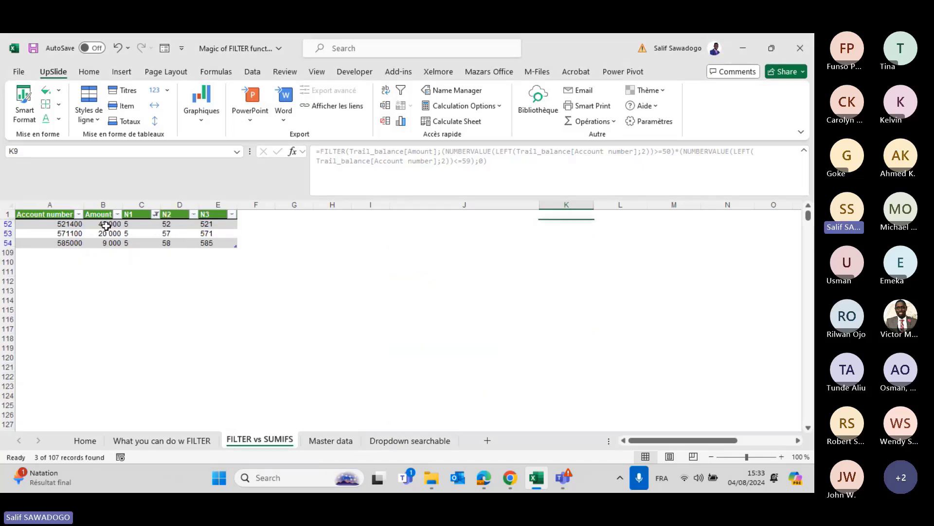
left_click(106, 225)
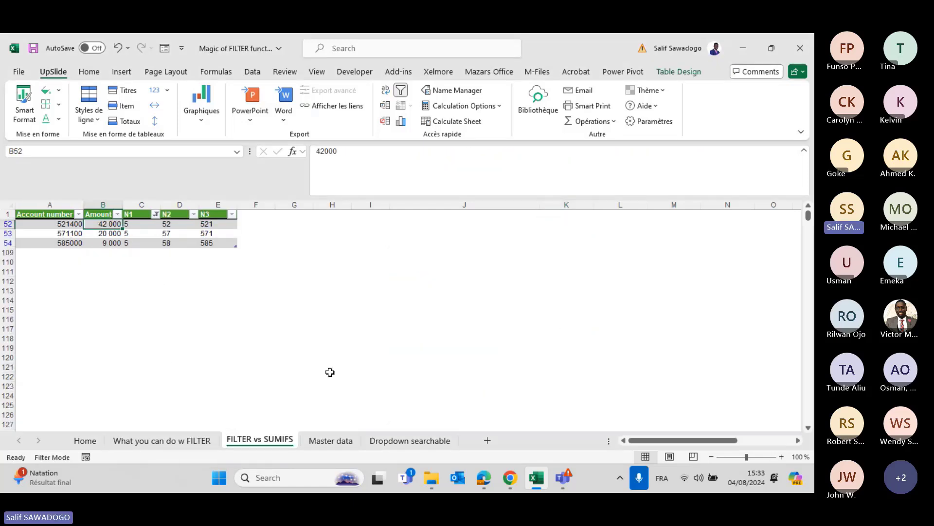
key("Down")
key("Down")
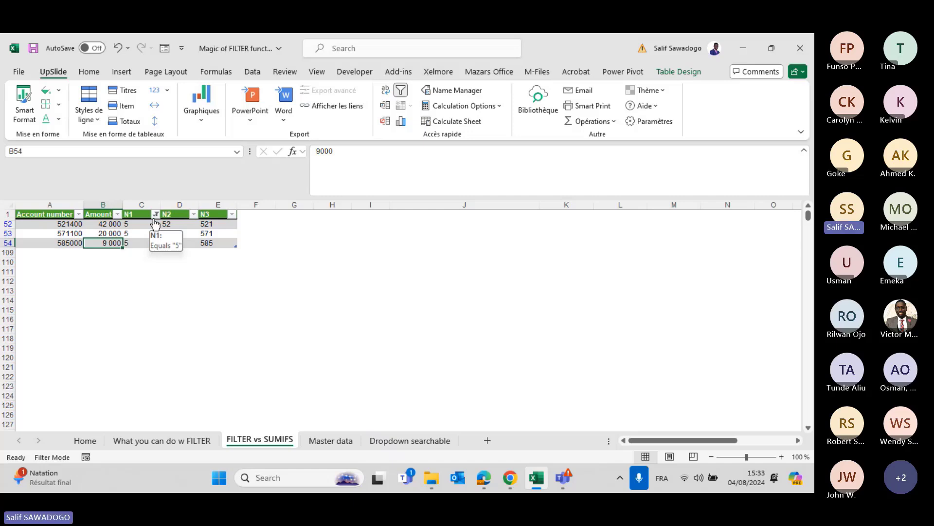
key("ctrl+shift+l")
key("ctrl+shift+l")
left_click(572, 286)
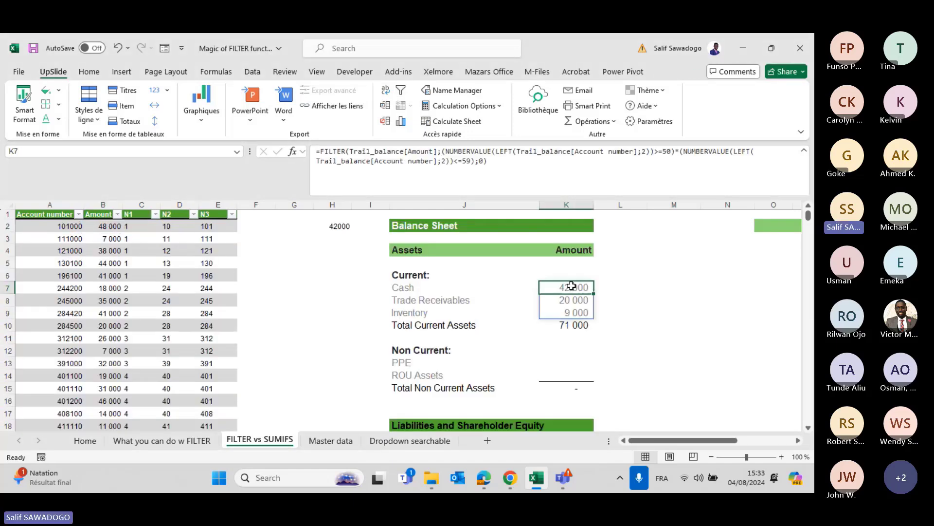
Wrap K7's FILTER in SUM so Cash shows a single 71 000.
left_click(319, 150)
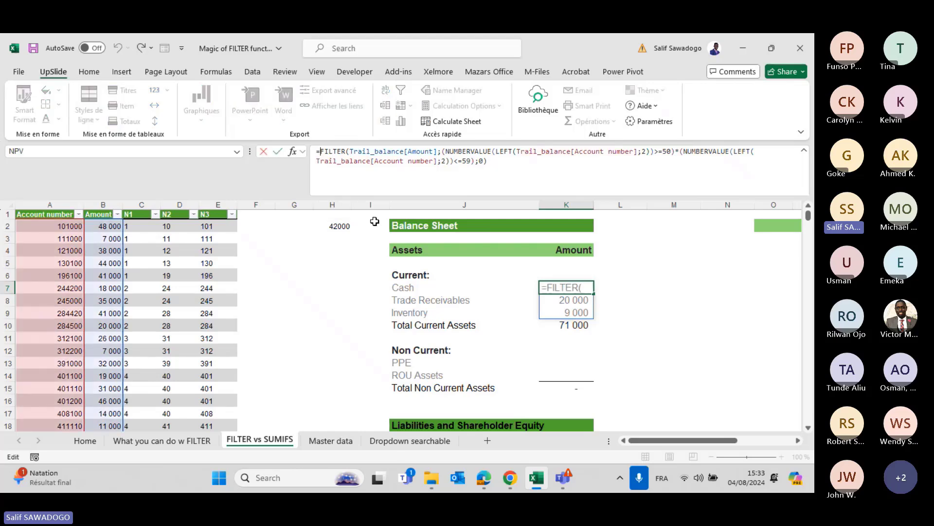
type("SUM(")
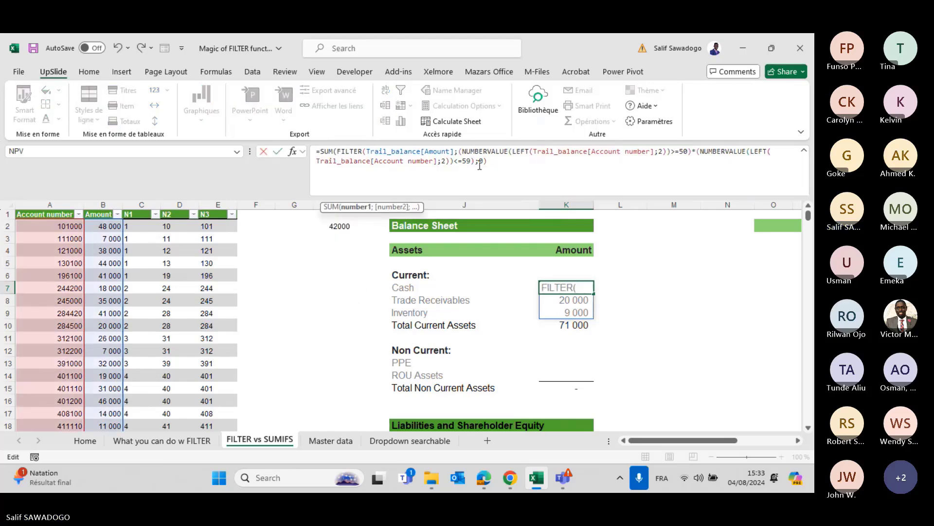
left_click(491, 160)
type(")")
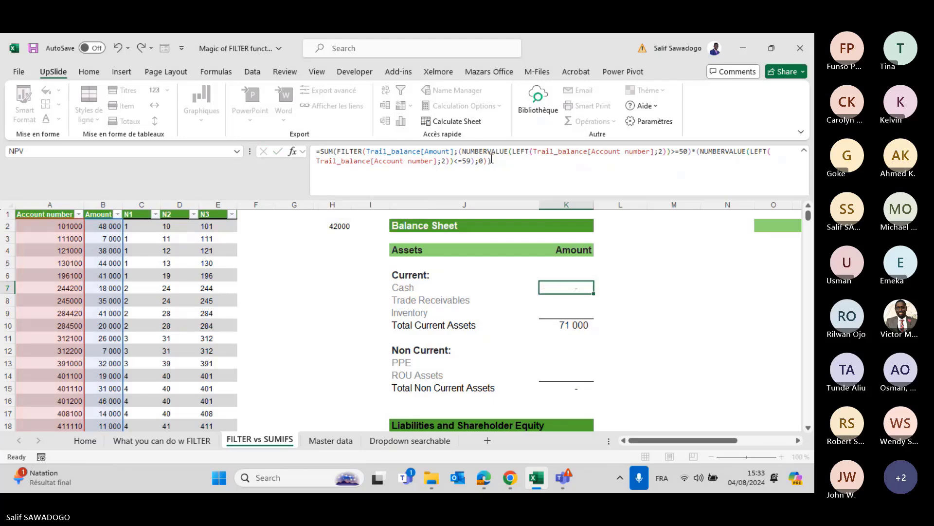
key("Return")
key("Up")
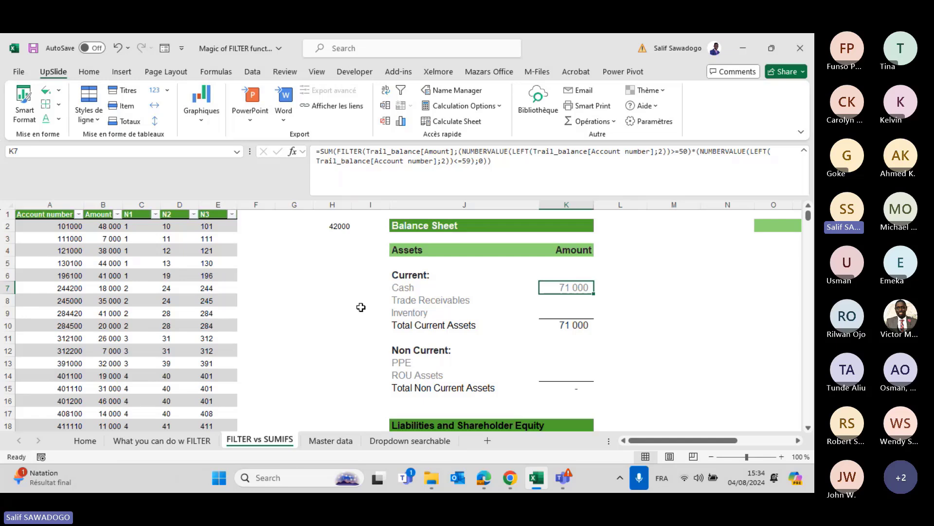
key("Down")
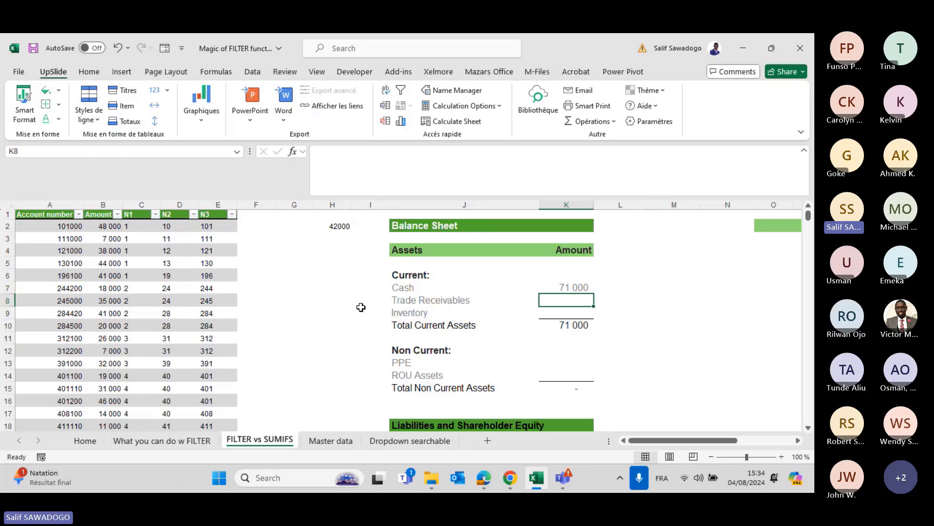
Start a FILTER formula in K9 that returns Trail_balance[Amount].
key("Down")
type("=fil")
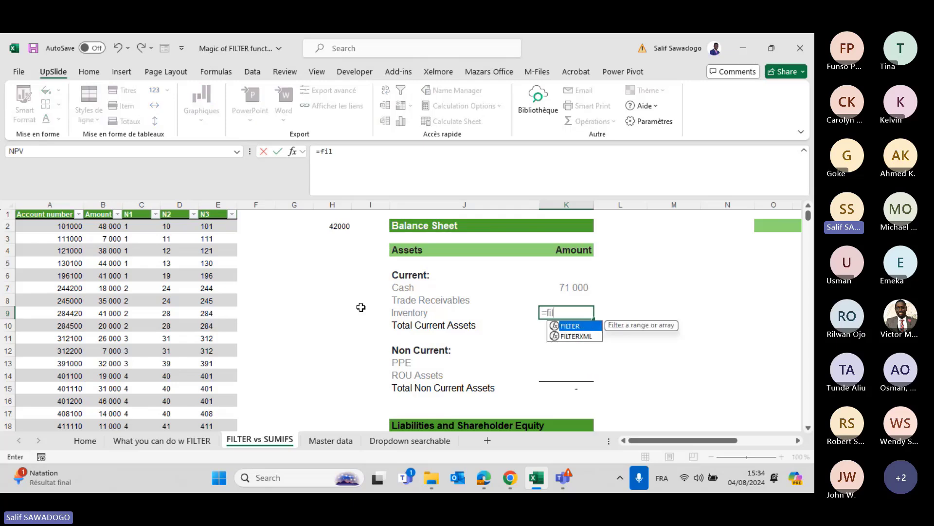
key("Tab")
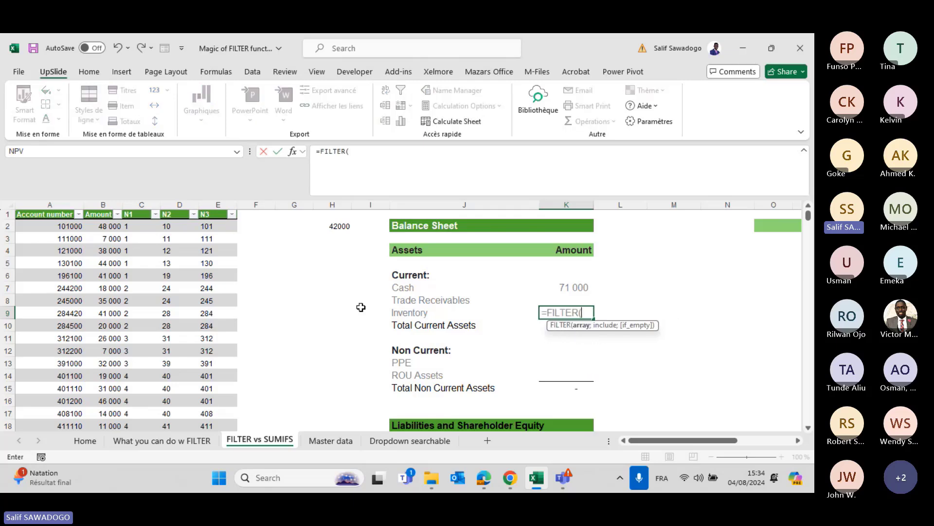
type("tra")
key("BackSpace")
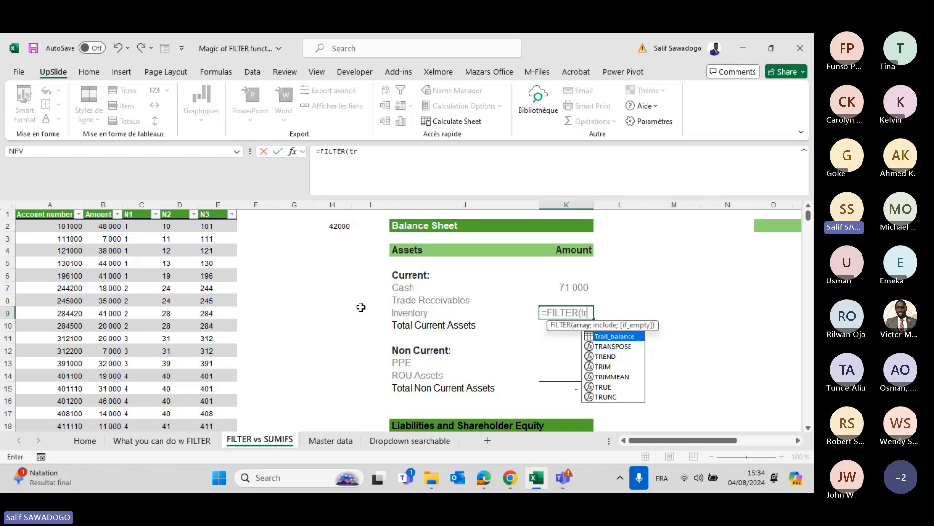
key("Tab")
type("[")
key("Down")
key("Down")
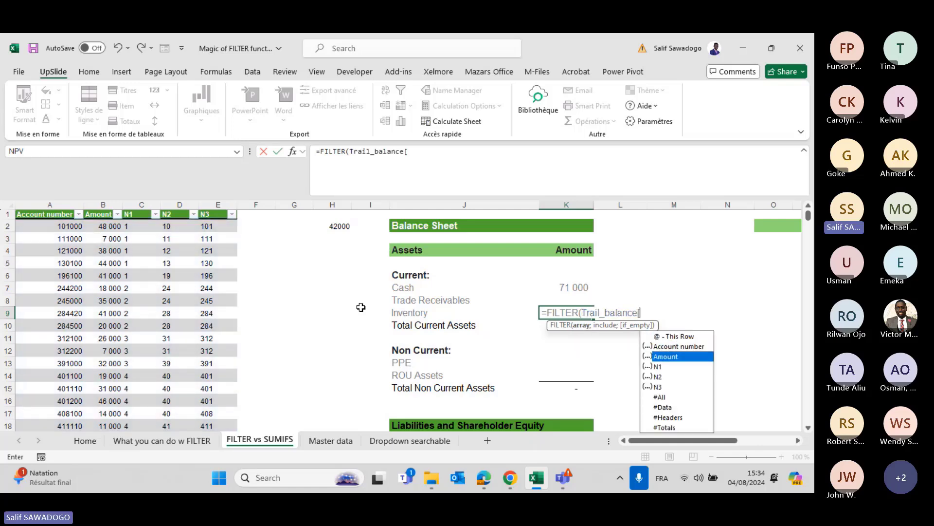
key("Down")
key("Down")
key("Down")
key("Up")
key("Up")
key("Up")
key("Tab")
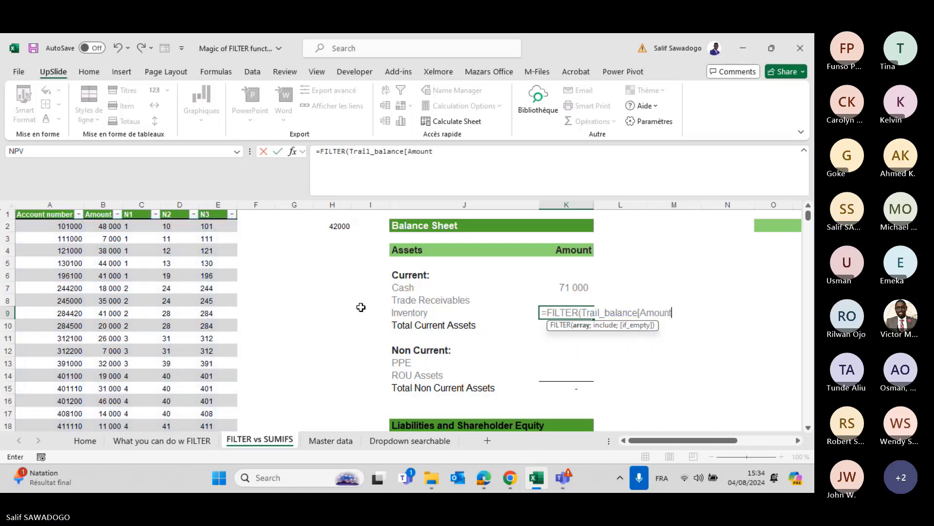
Add the condition LEFT(Trail_balance[Account number];1)="3" with a 0 fallback and commit.
type("]")
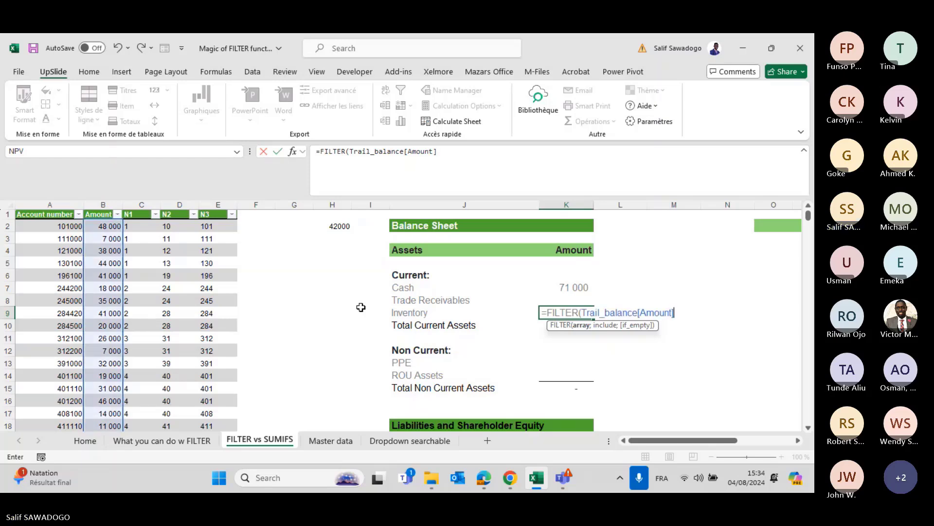
type(";")
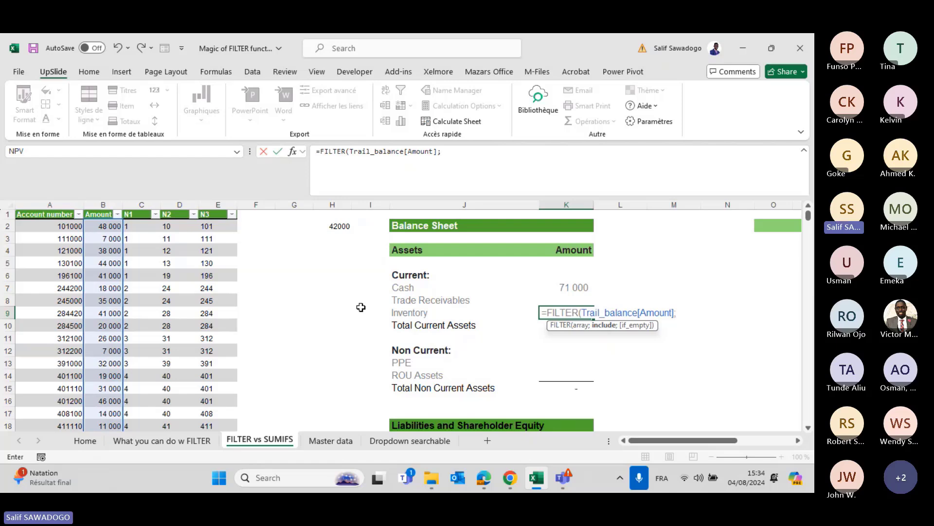
type("l")
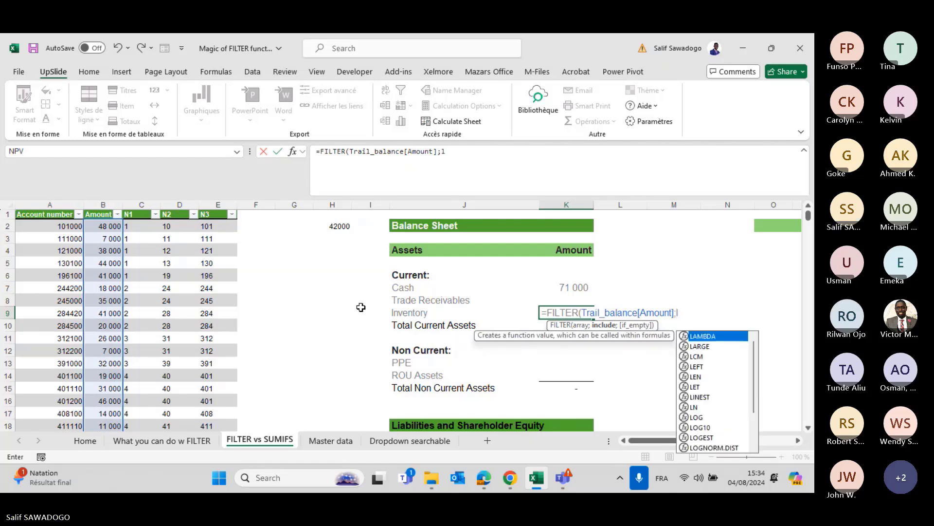
type("e")
key("Tab")
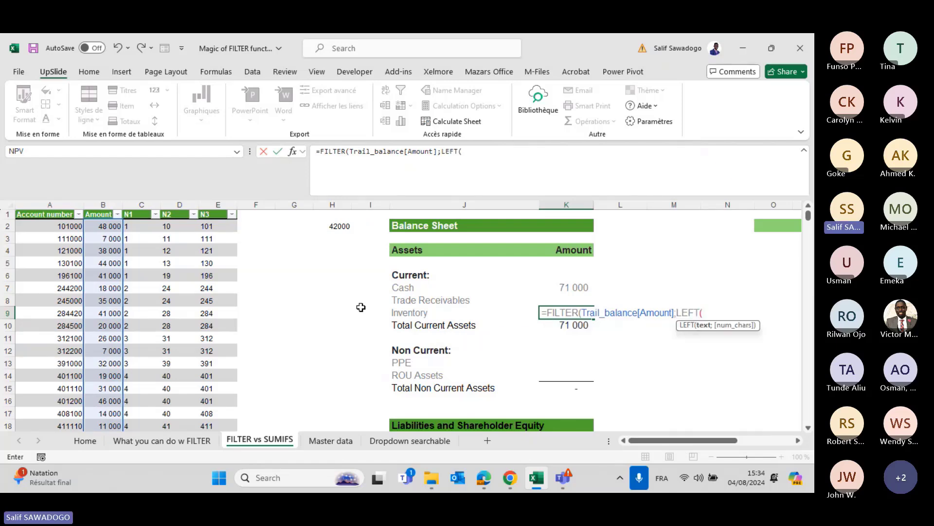
type("tr")
key("Tab")
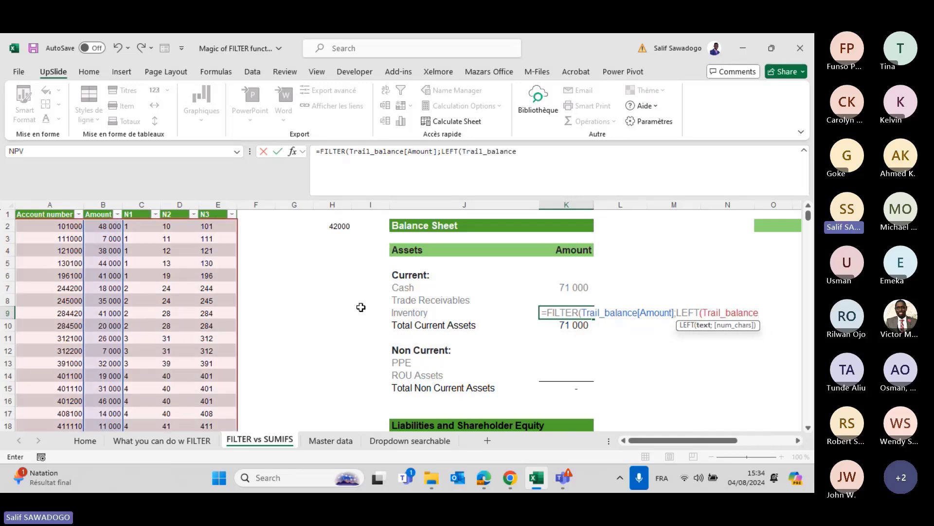
type("[")
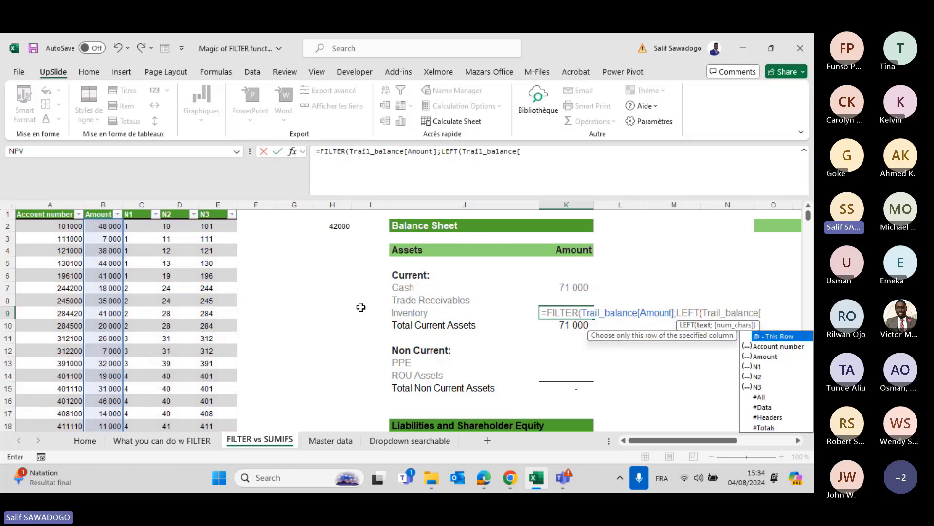
key("Down")
key("Tab")
type("]")
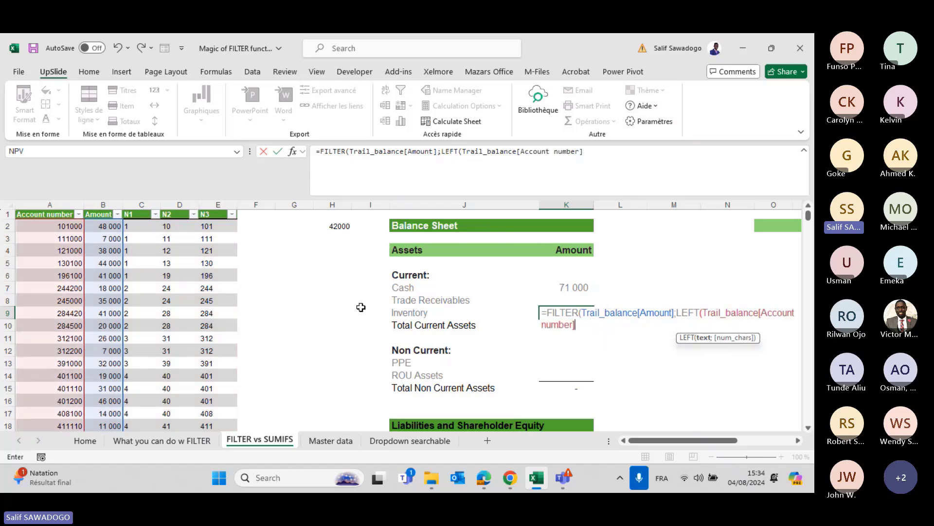
type(";2")
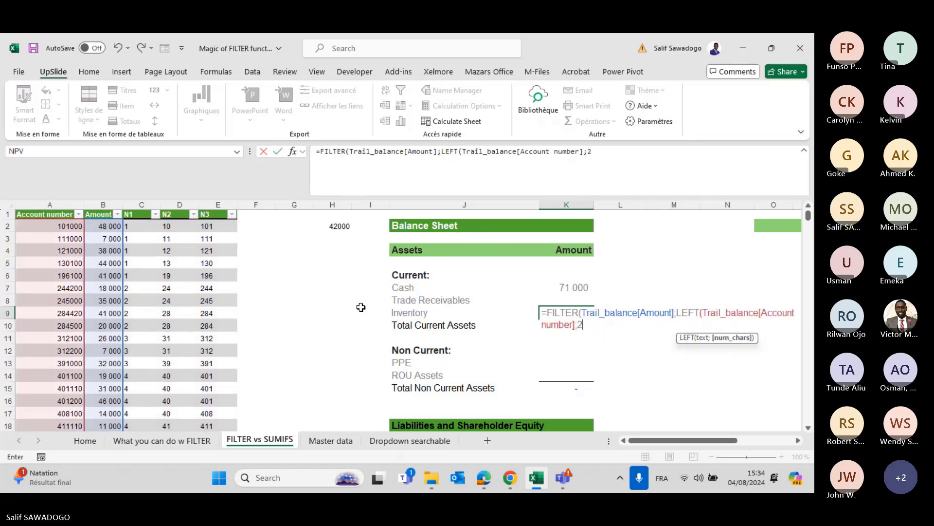
key("BackSpace")
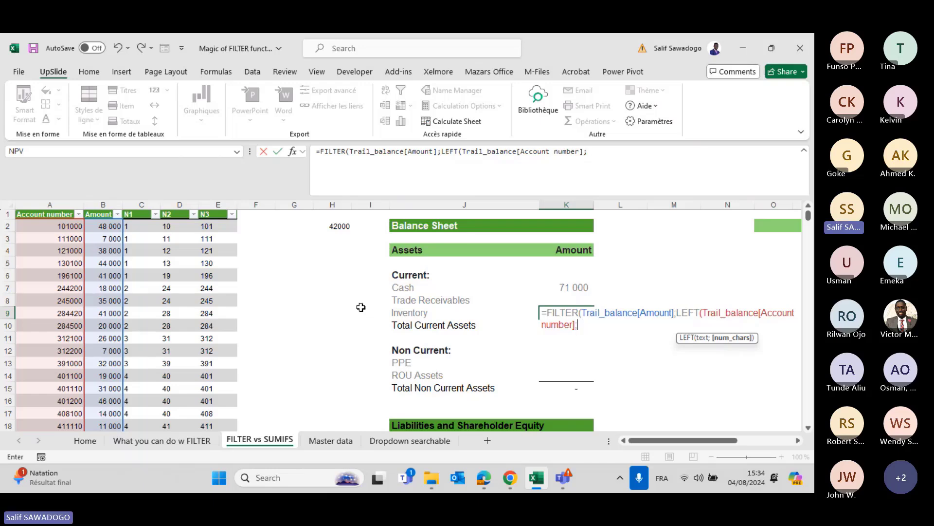
type("1)")
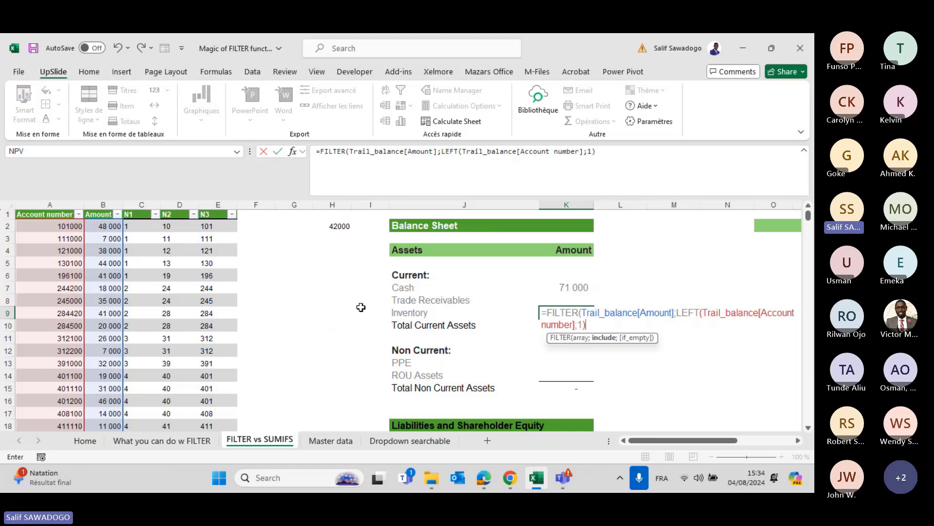
type("=\"3\")")
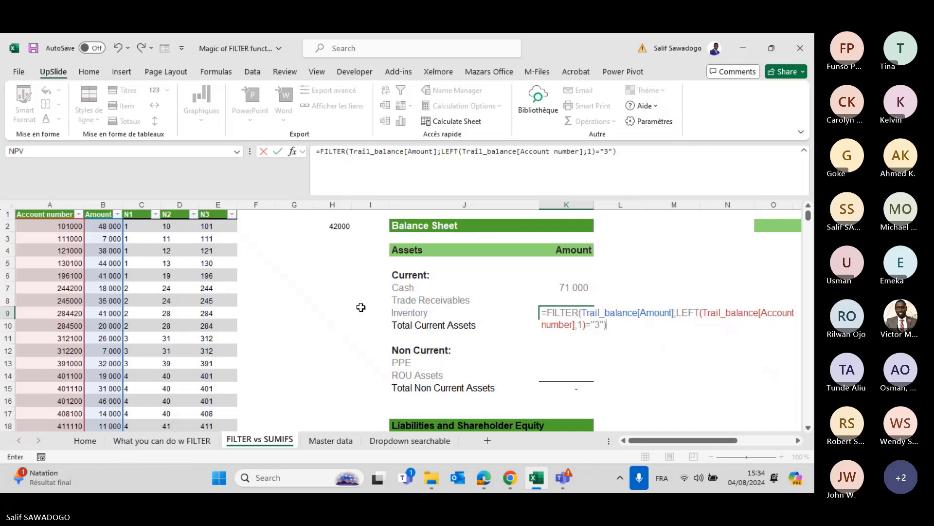
key("BackSpace")
type(";0")
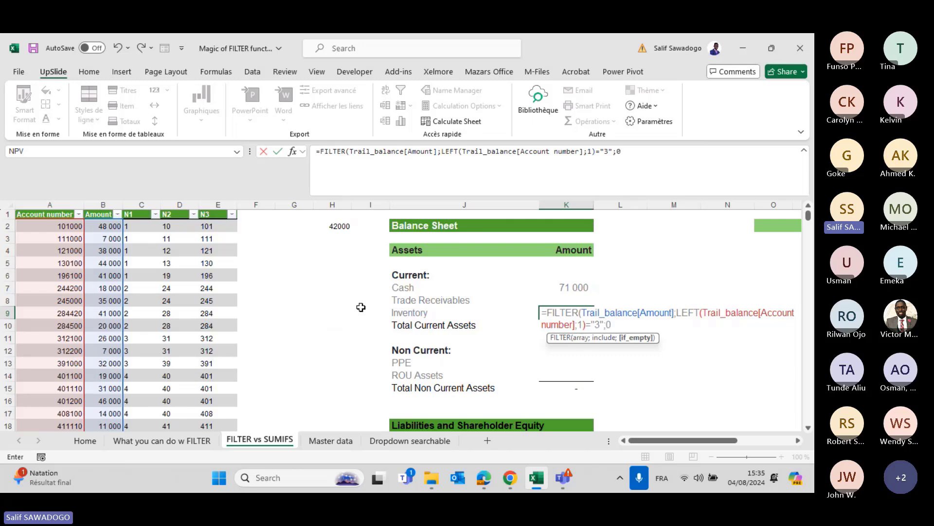
type(")")
key("Return")
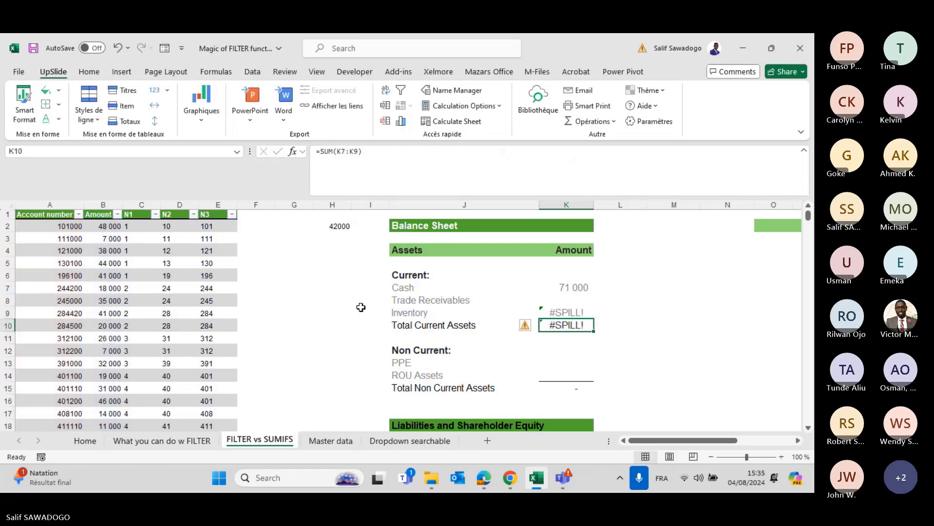
Wrap K9's FILTER formula in SUM so Inventory shows 65 000.
key("Up")
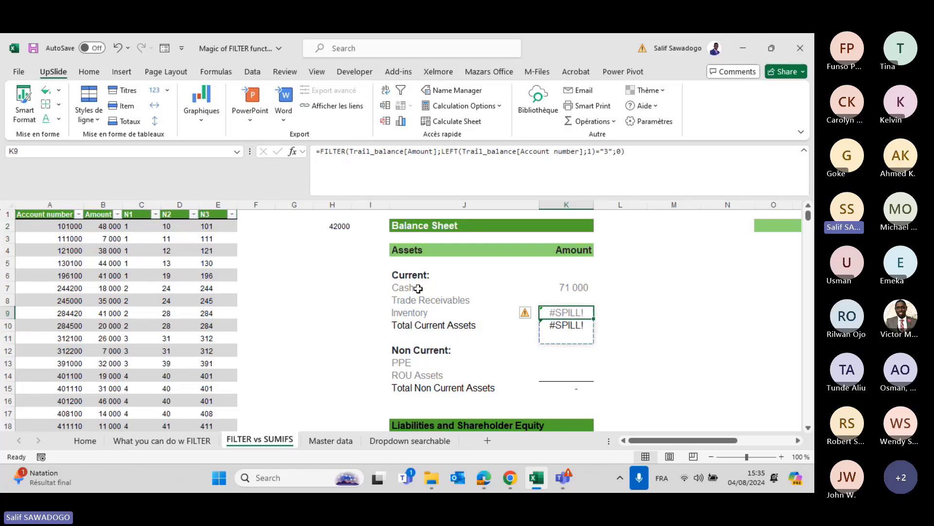
left_click(321, 152)
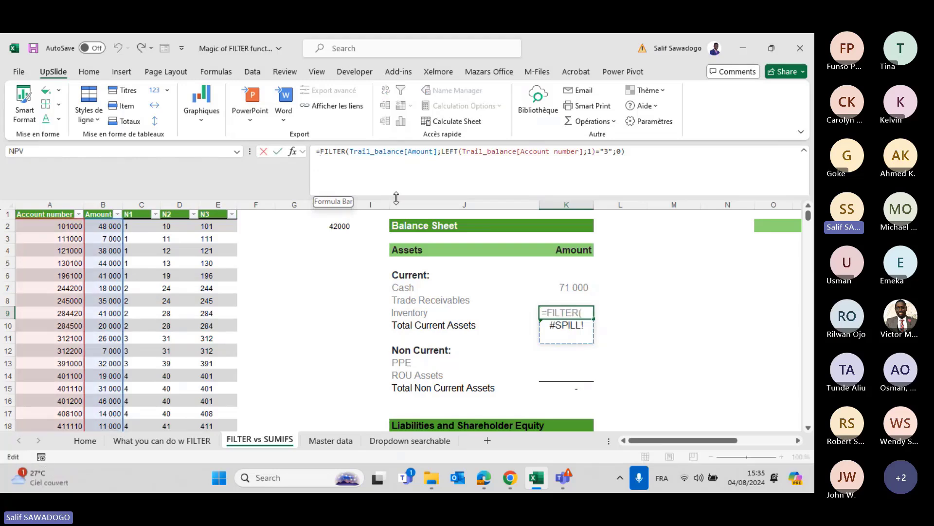
type("su")
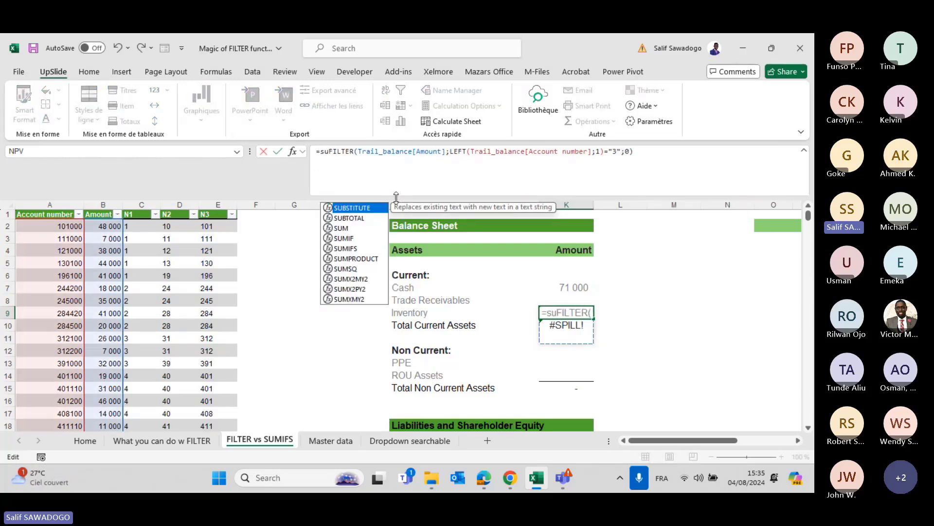
type("ù")
key("BackSpace")
type("m")
key("Tab")
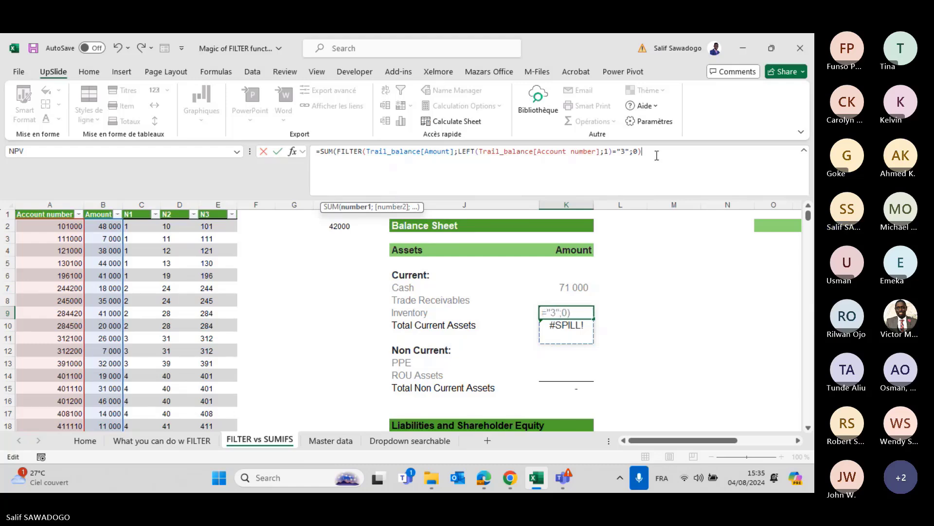
type(")")
key("Return")
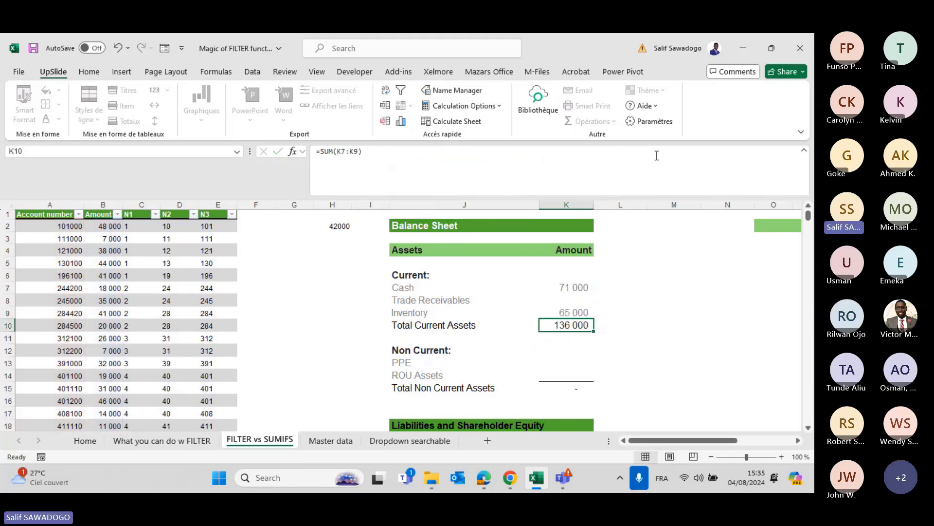
key("Up")
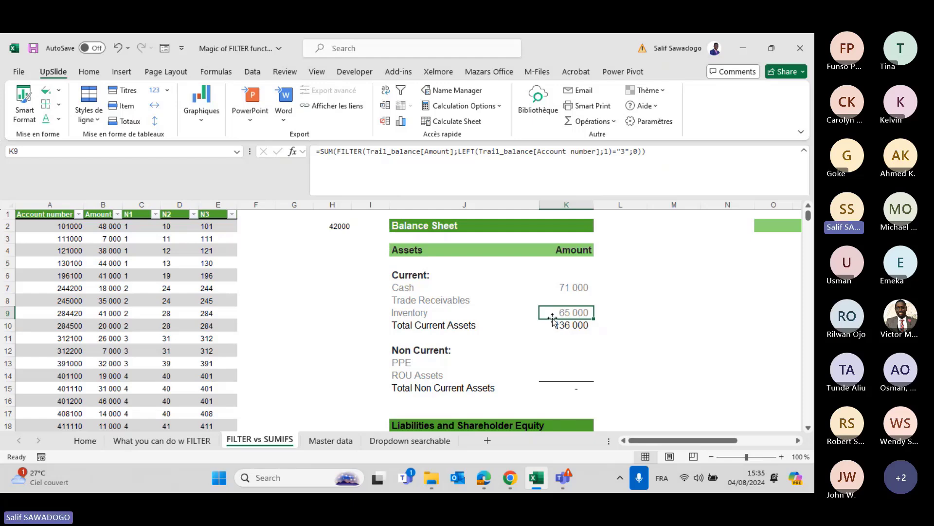
scroll(553, 320, "down", 1)
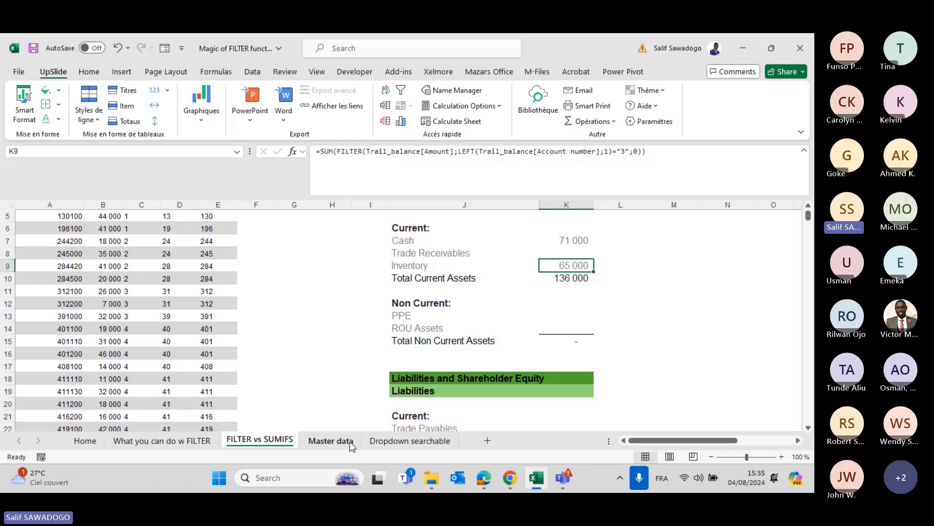
On the Master data sheet, enter Robert as the search text in E1.
left_click(411, 438)
left_click(334, 441)
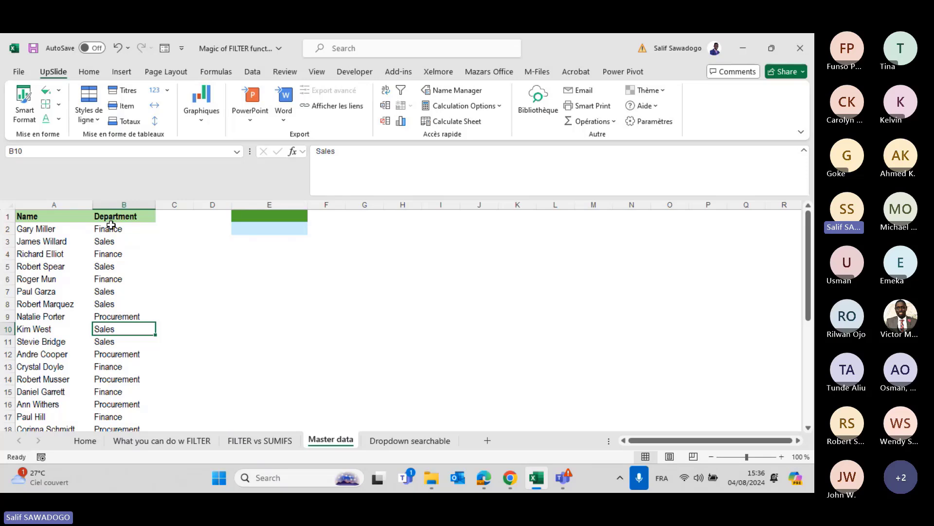
left_click(257, 216)
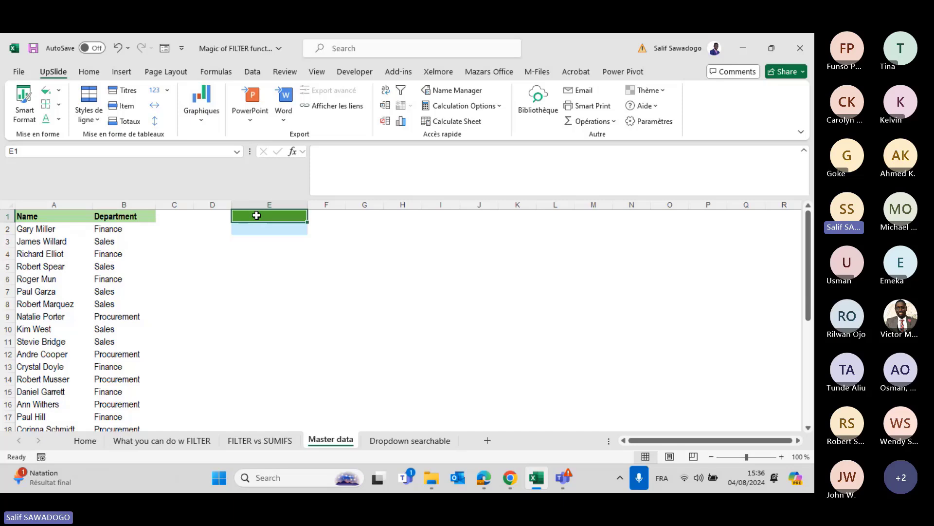
type("Rog")
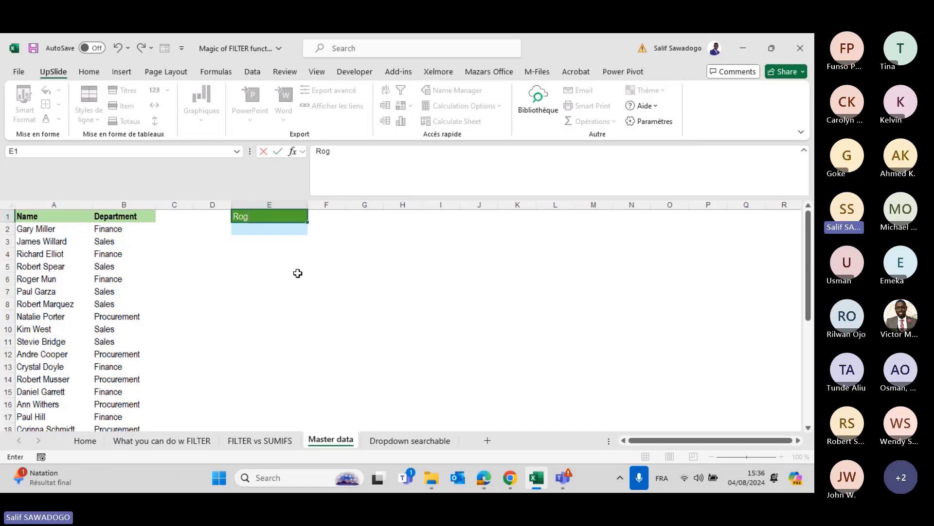
key("BackSpace")
type("bert")
key("Return")
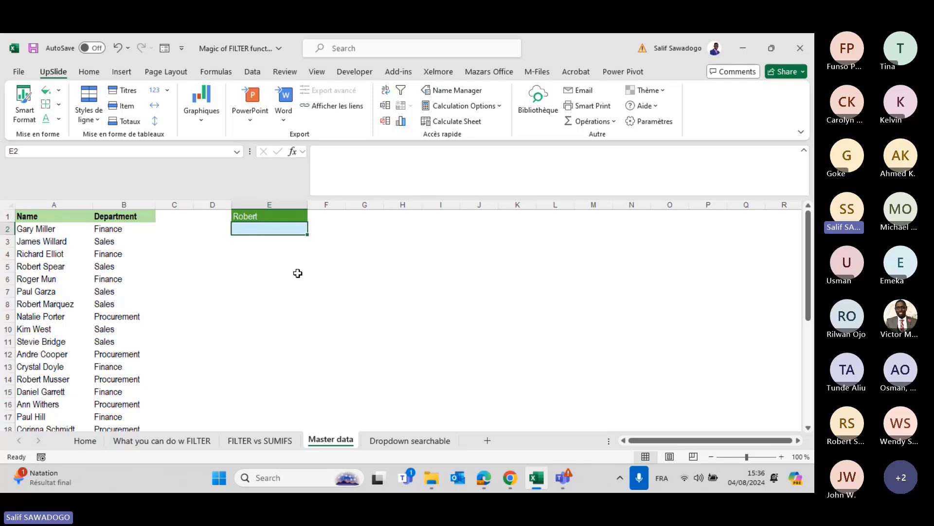
Enter =SEARCH(E1;A2:A32) in E2 to search the name list.
type("=")
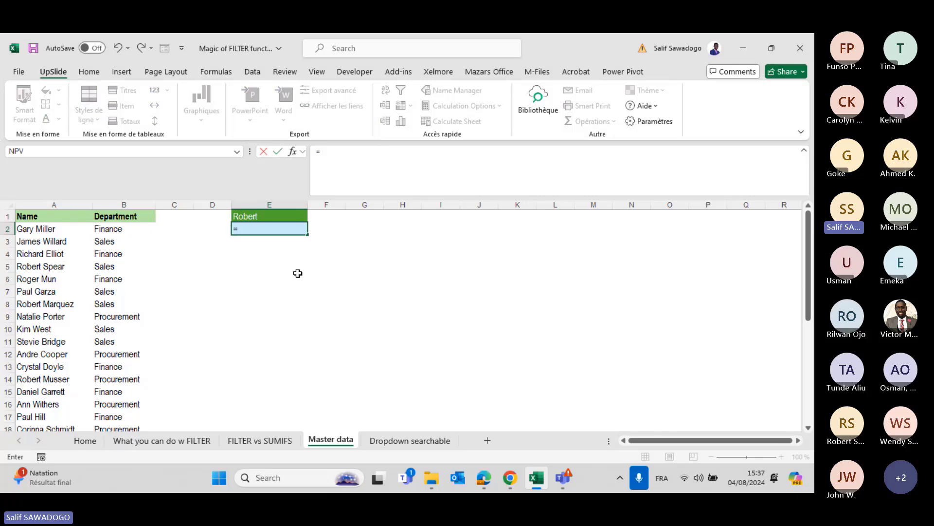
type("sear")
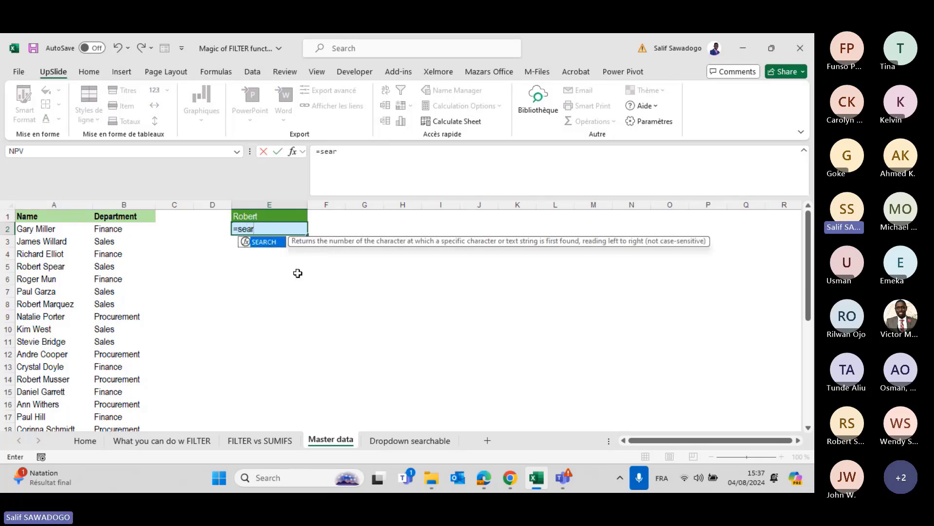
key("Escape")
key("Escape")
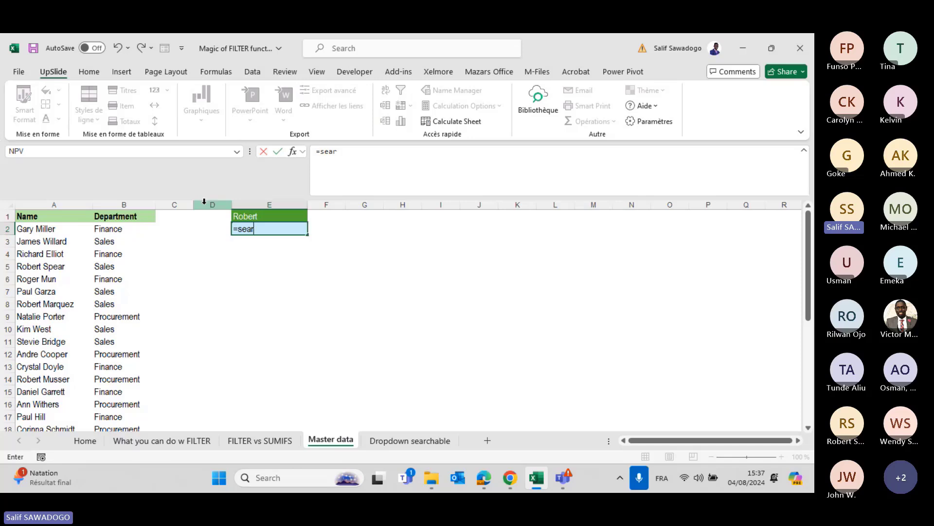
left_click(253, 215)
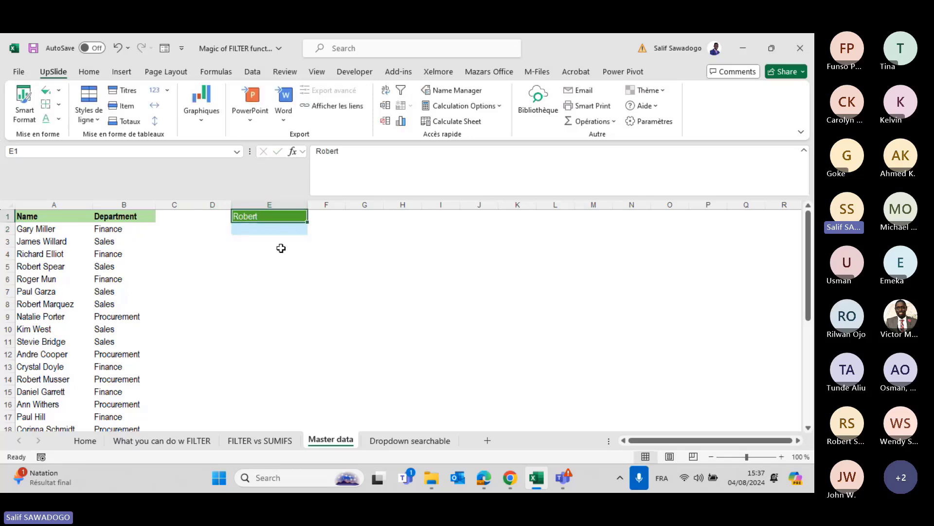
left_click(247, 227)
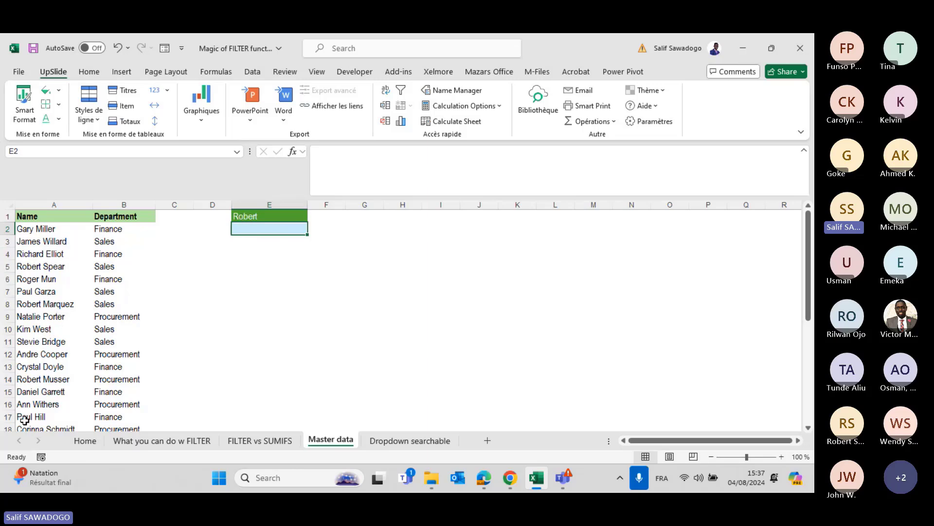
type("=")
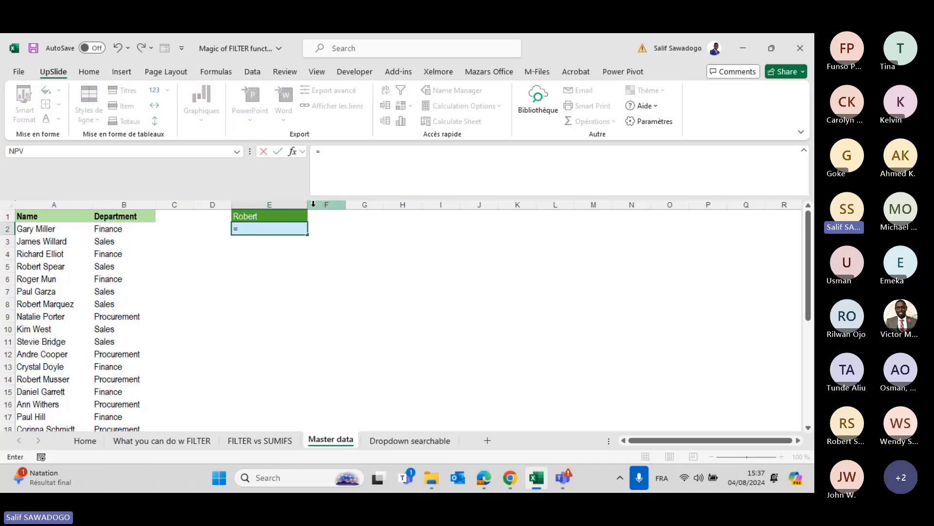
type("sea")
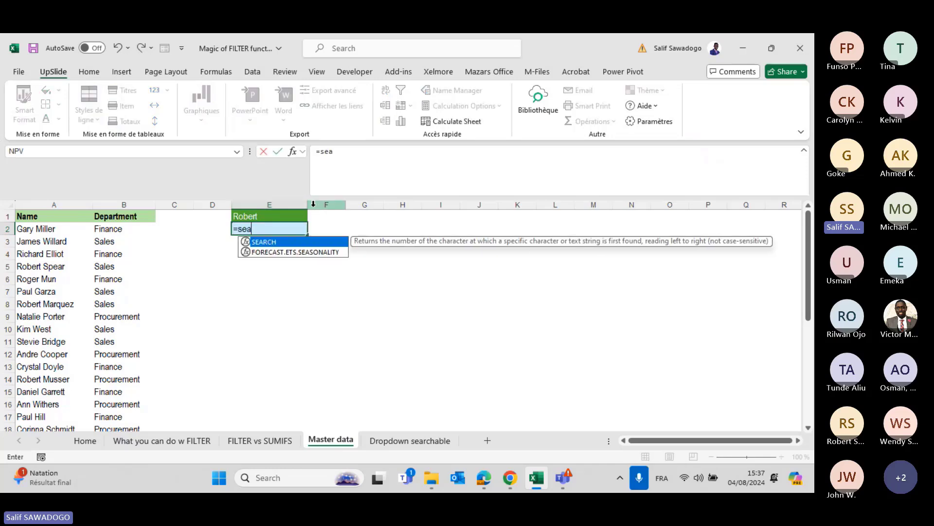
key("Tab")
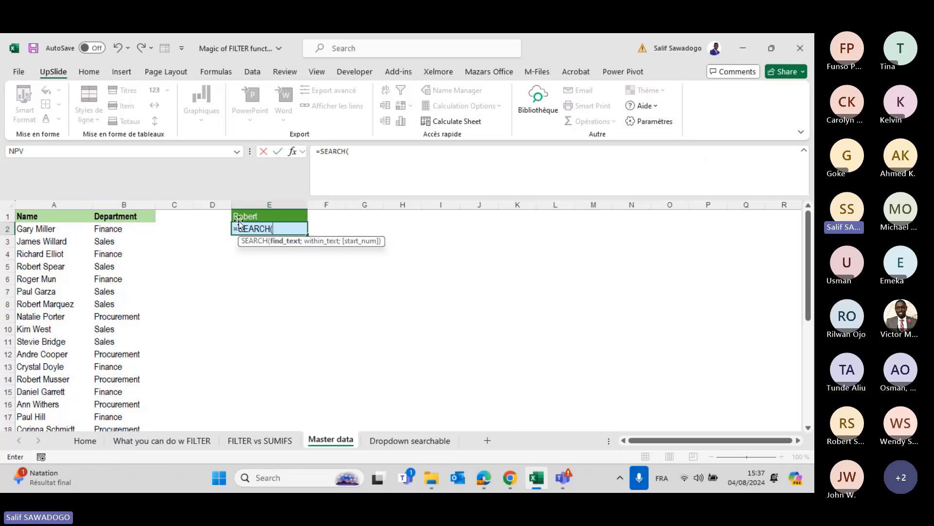
left_click(256, 214)
type(";")
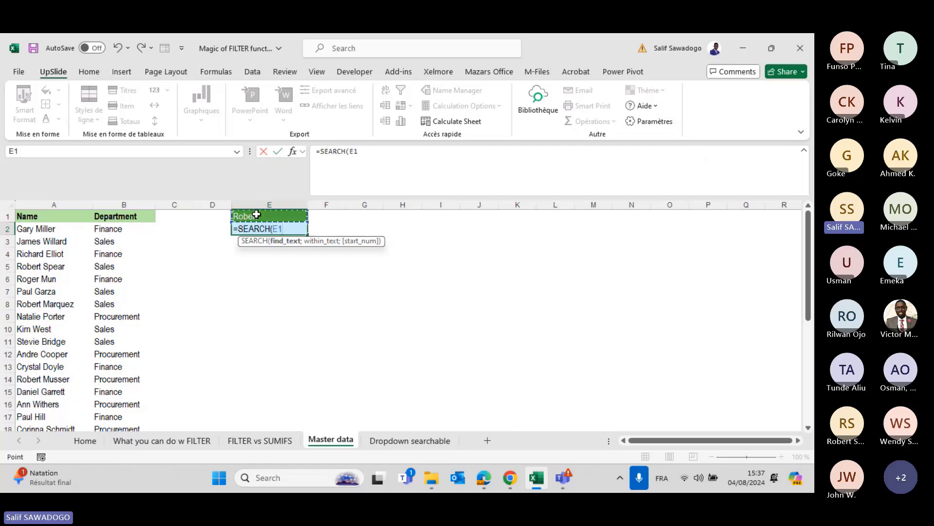
left_click(65, 226)
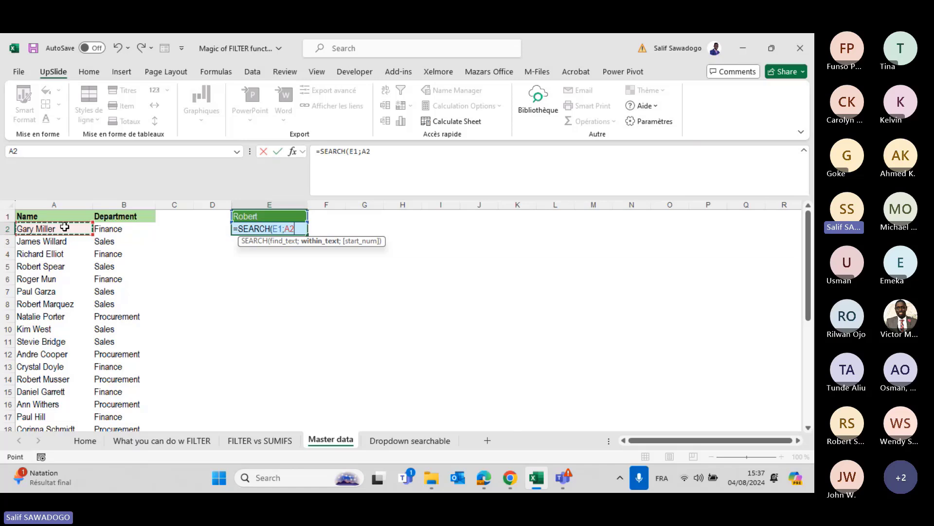
key("ctrl+shift+Down")
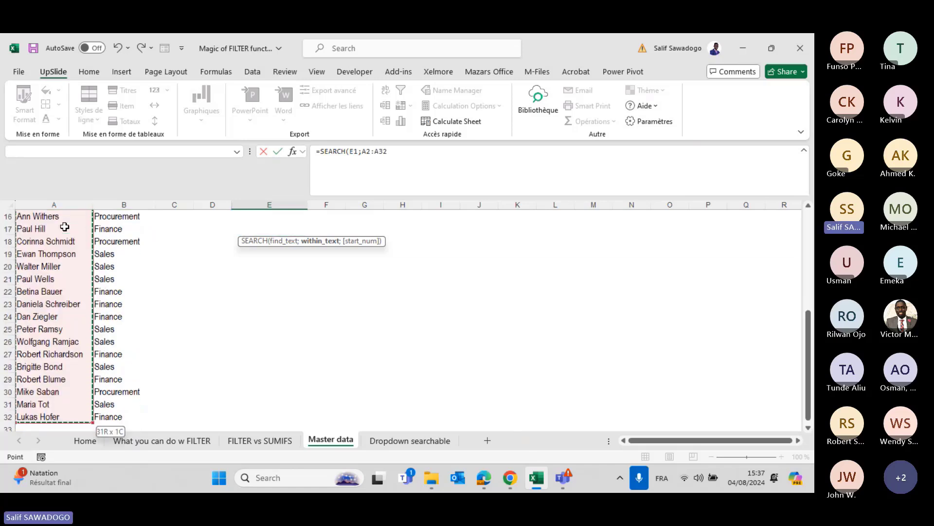
type(")")
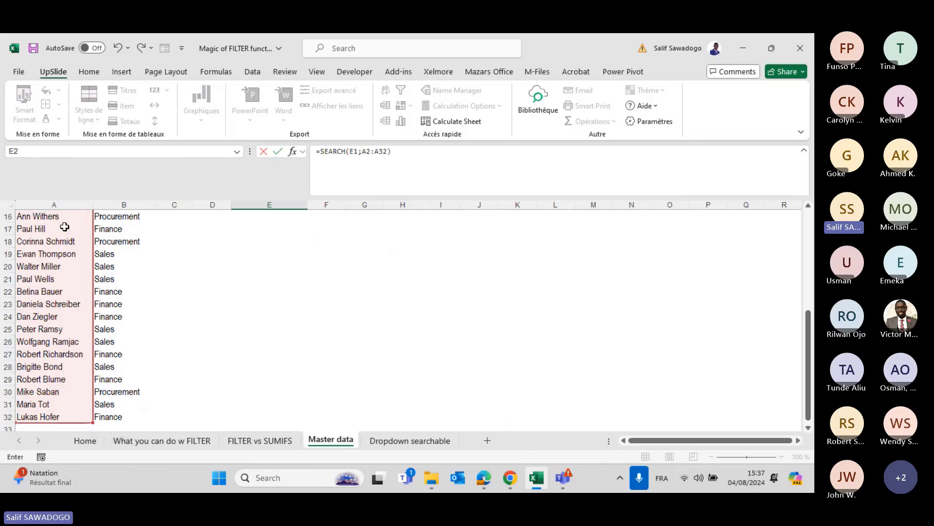
key("Return")
scroll(65, 226, "up", 2)
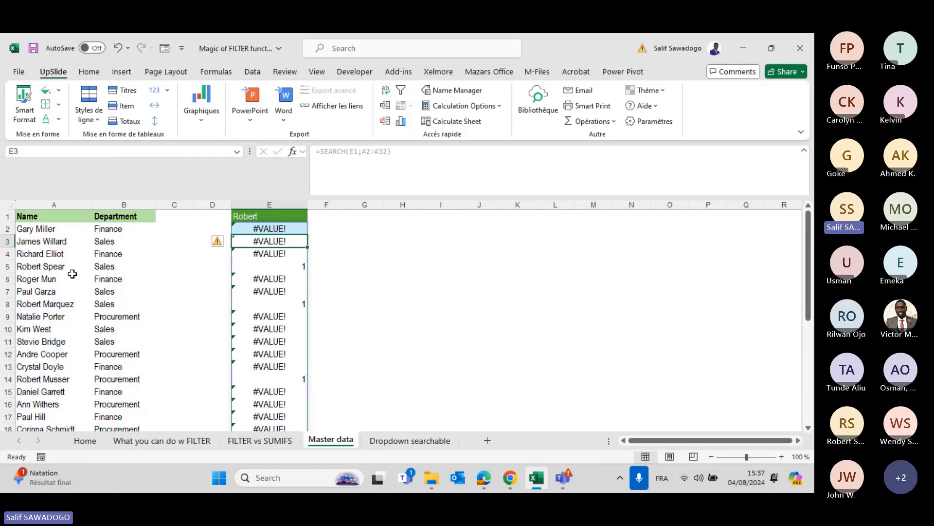
left_click(265, 255)
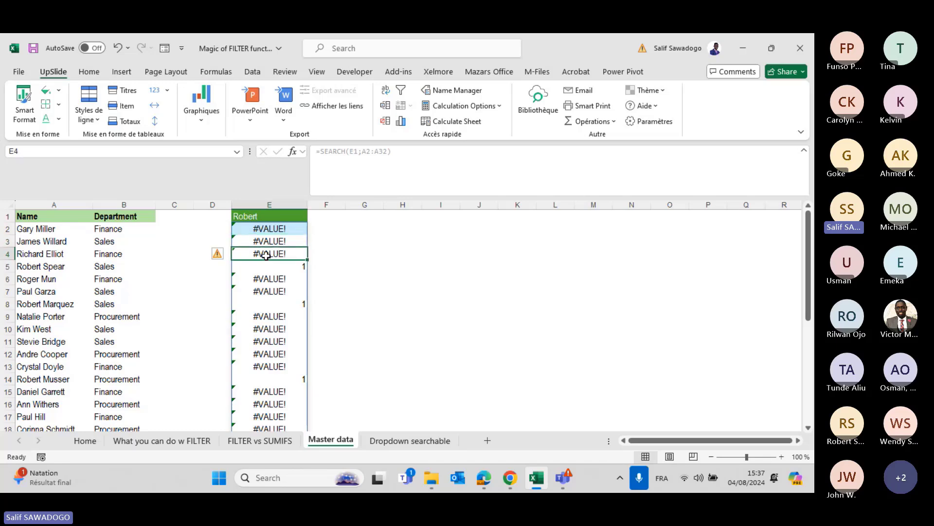
key("Home")
key("Down")
key("shift+Right")
key("shift+Right")
key("shift+Right")
key("shift+Right")
key("shift+Right")
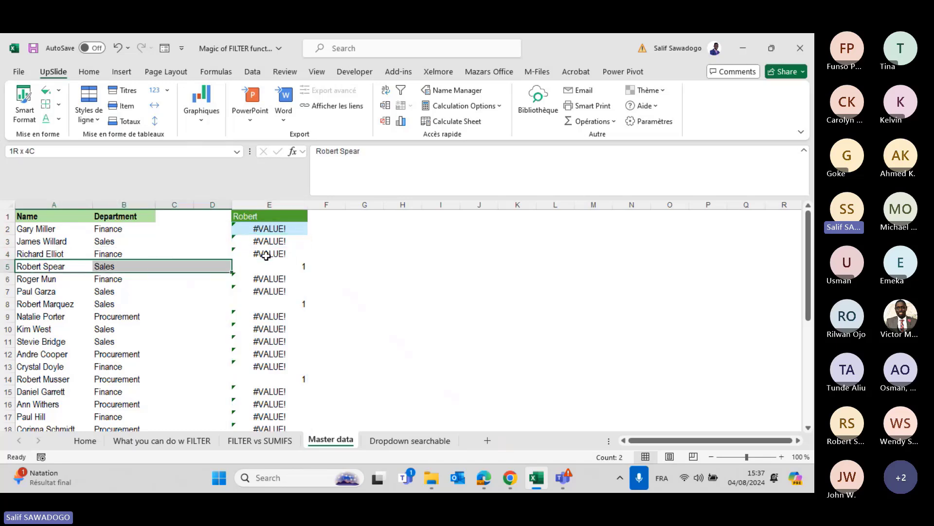
key("Left")
key("Down")
key("Down")
key("Down")
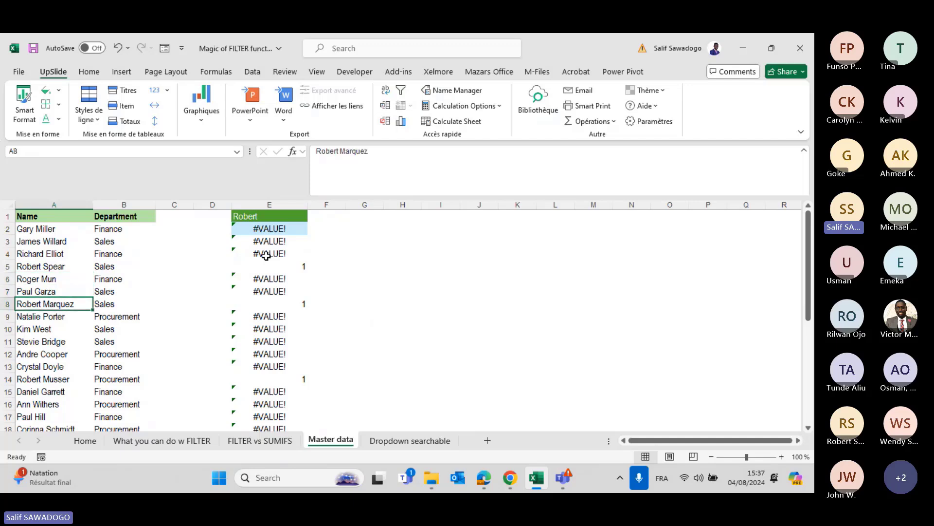
key("shift+Right")
key("shift+Right")
key("shift+Right")
key("shift+Right")
key("Down")
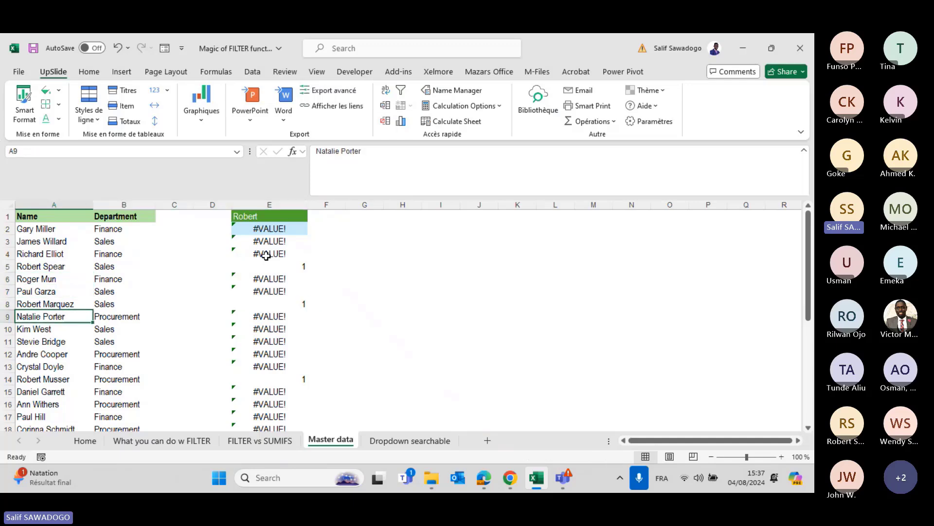
key("Down")
key("Down")
key("Down")
key("Down")
key("Down")
key("shift+Right")
key("shift+Right")
key("shift+Right")
key("shift+Right")
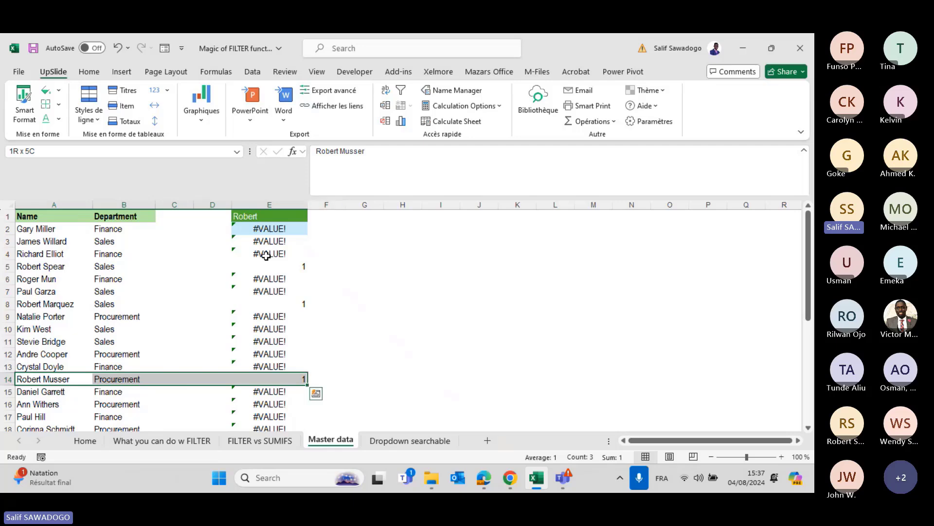
left_click(291, 227)
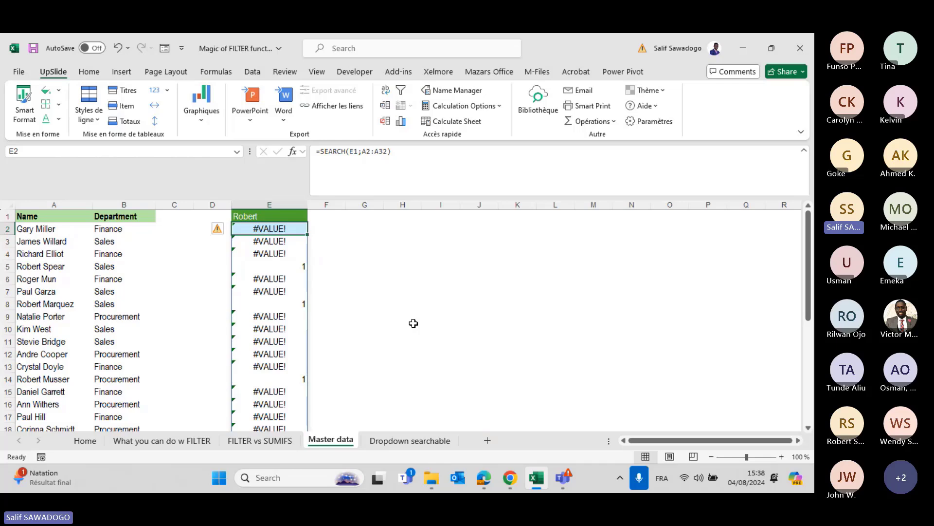
Wrap E2's SEARCH formula in ISNUMBER so it spills TRUE/FALSE.
left_click(322, 153)
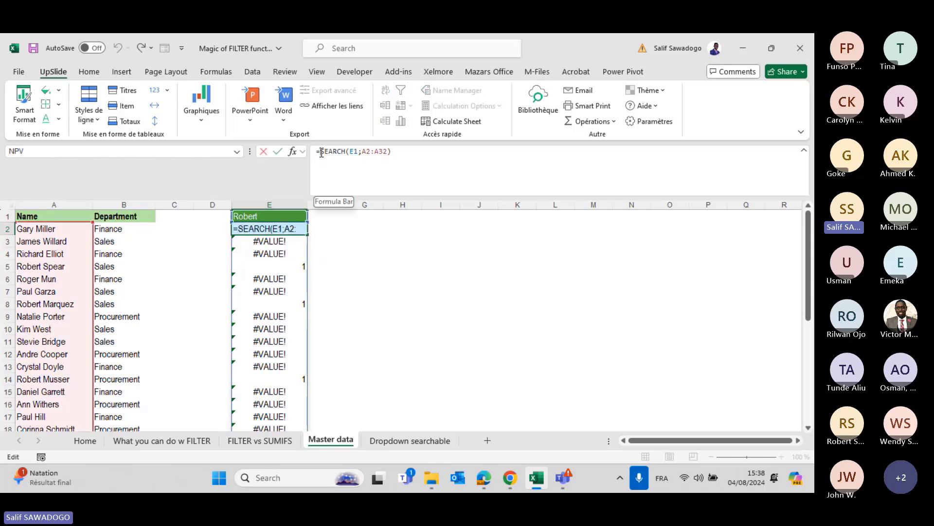
type("ISNUMBER(")
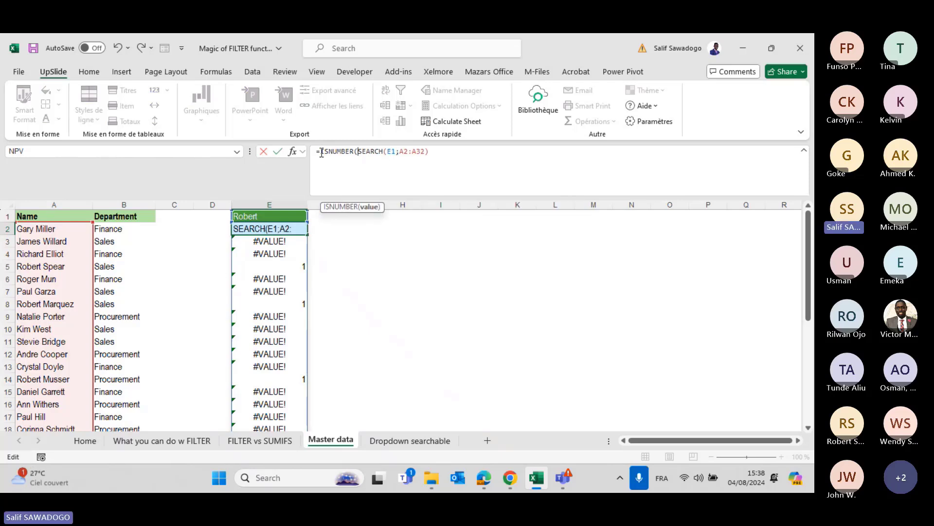
left_click(451, 152)
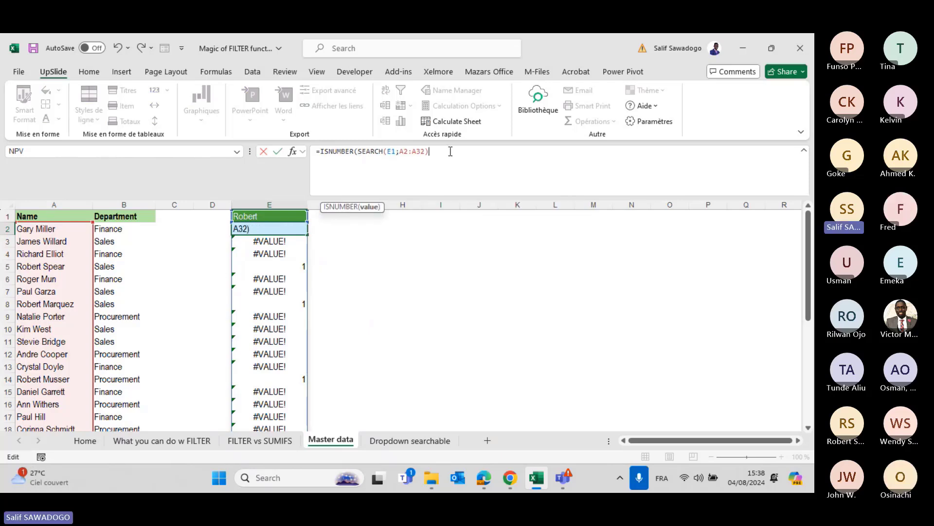
type(")")
key("Return")
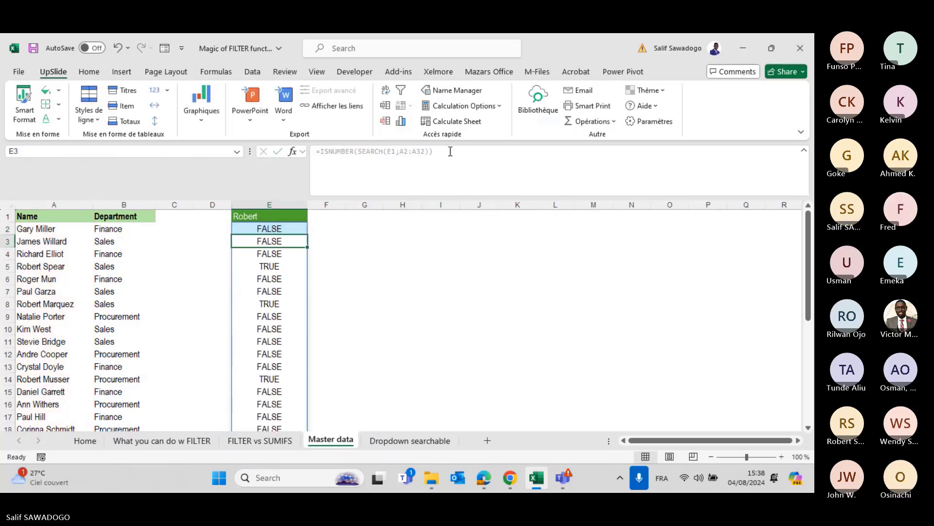
Highlight the Robert rows 5, 8 and 14 together with their TRUE results.
left_click_drag(288, 265, 12, 266)
left_click(273, 304)
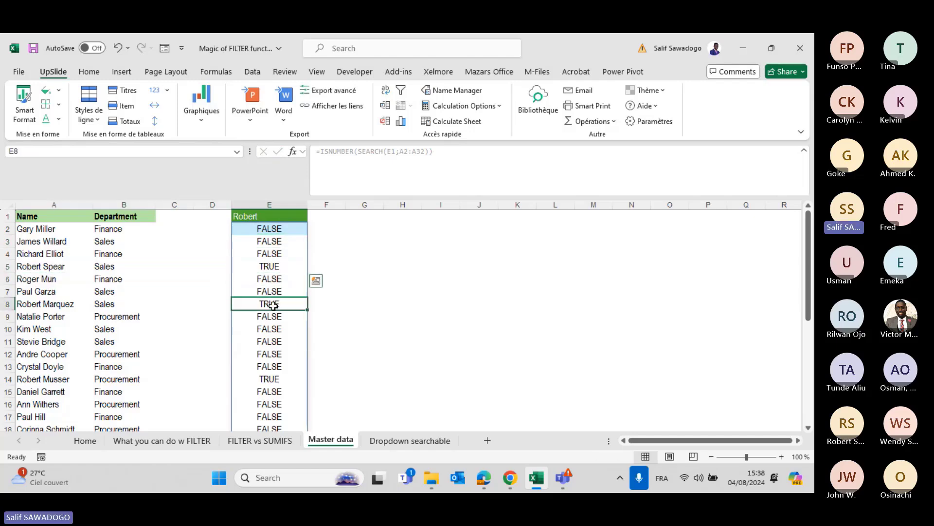
left_click_drag(273, 304, 38, 303)
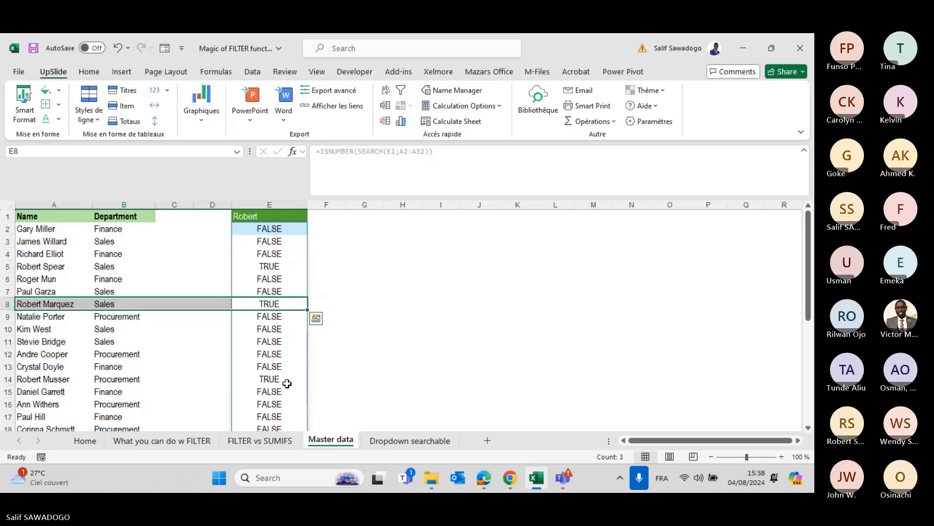
left_click_drag(287, 384, 42, 378)
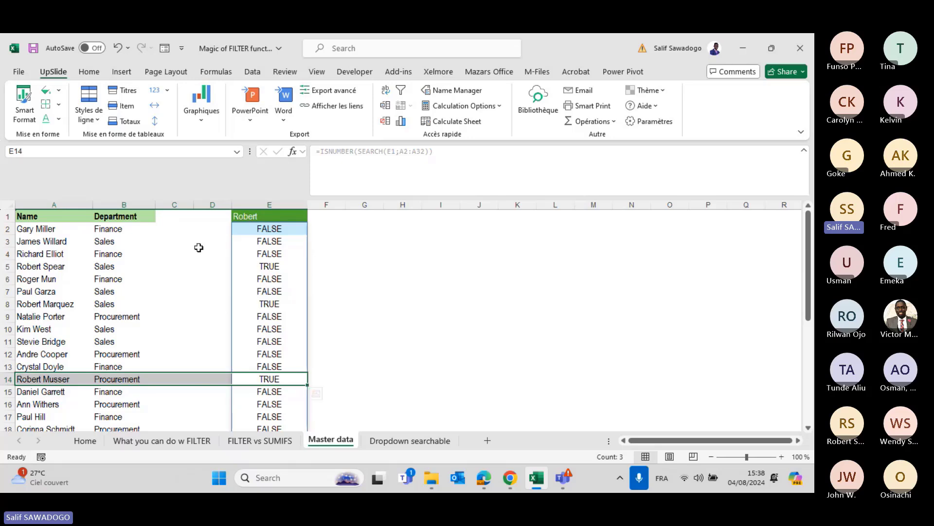
Change E2 to =FILTER(A2:A32;ISNUMBER(SEARCH(E1;A2:A32));"not found") to list matching names.
left_click(259, 230)
left_click(320, 153)
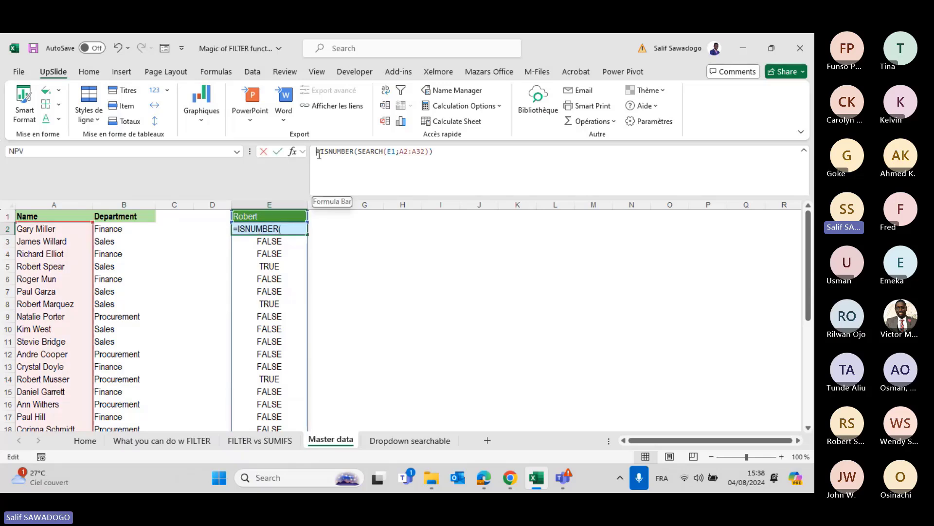
type("FILTER(")
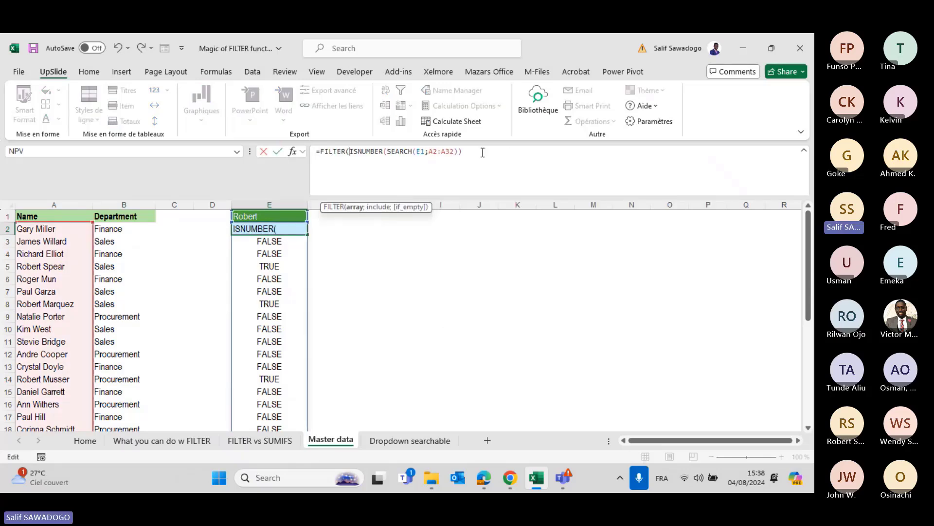
left_click(464, 151)
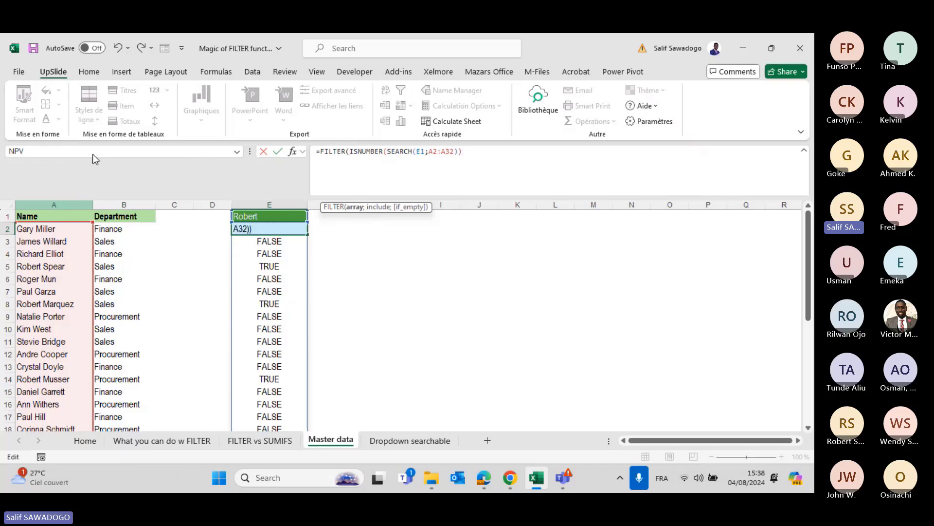
left_click(349, 153)
left_click(67, 229)
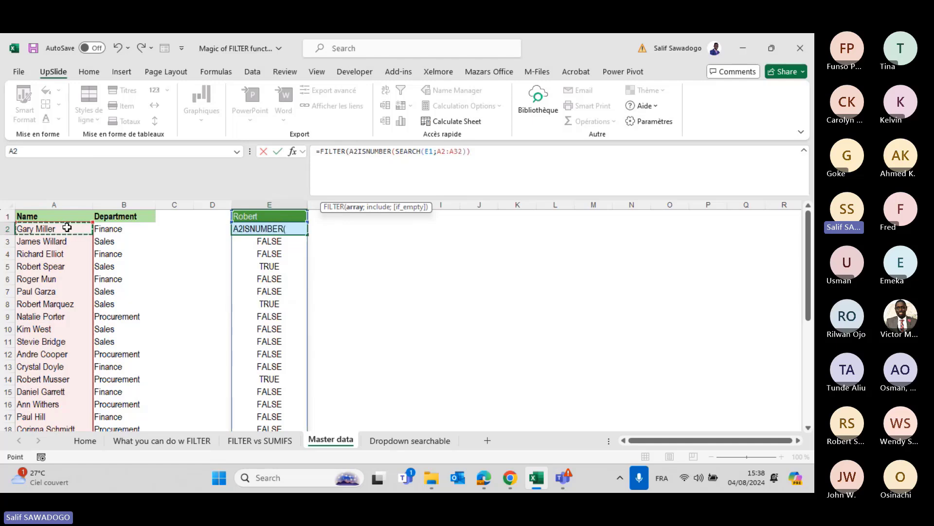
key("ctrl+shift+Down")
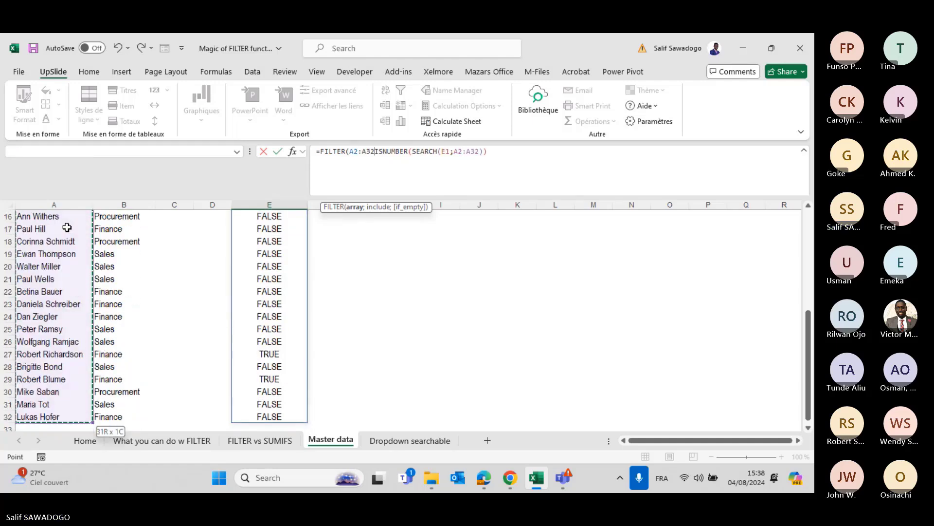
type(";")
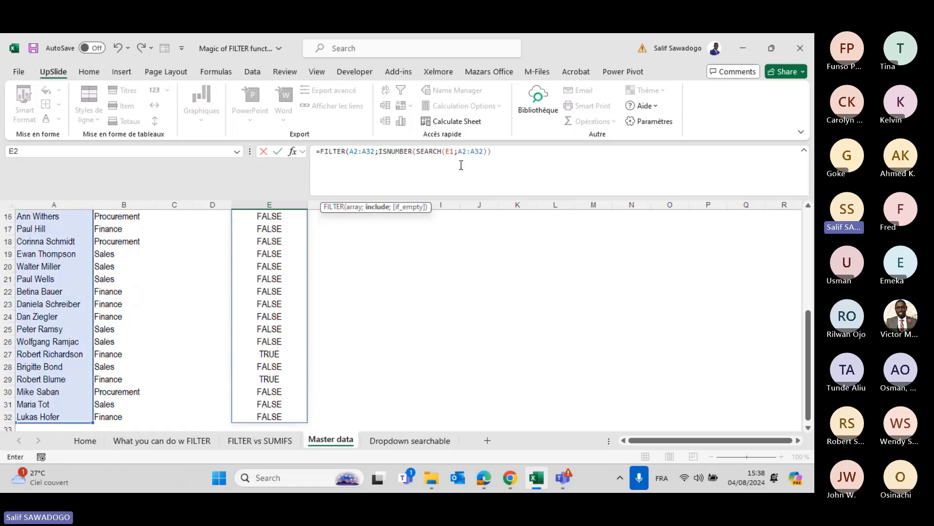
key("F2")
type(";")
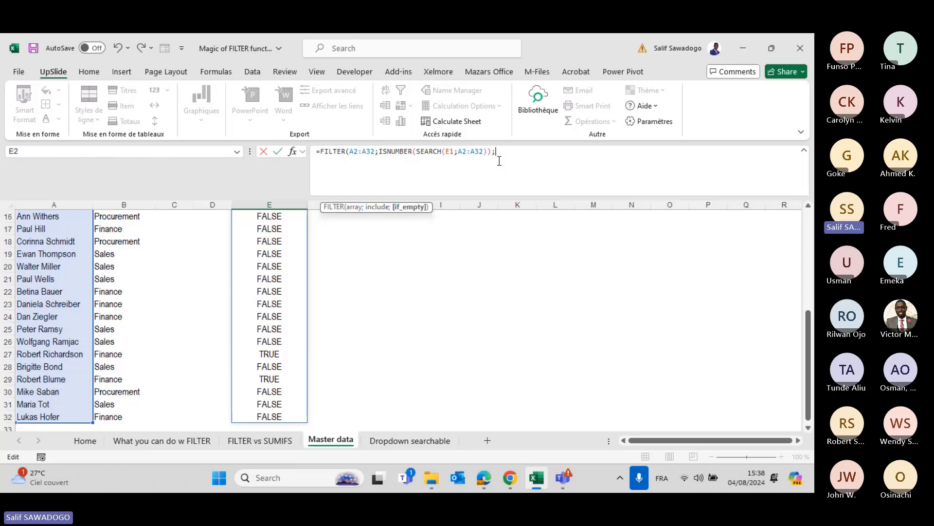
type("\"not foun")
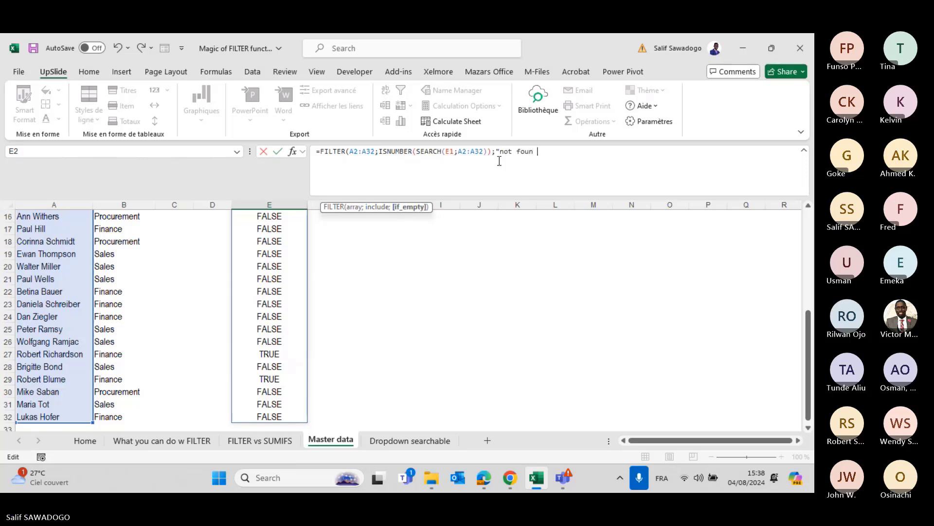
type("d\")")
key("Return")
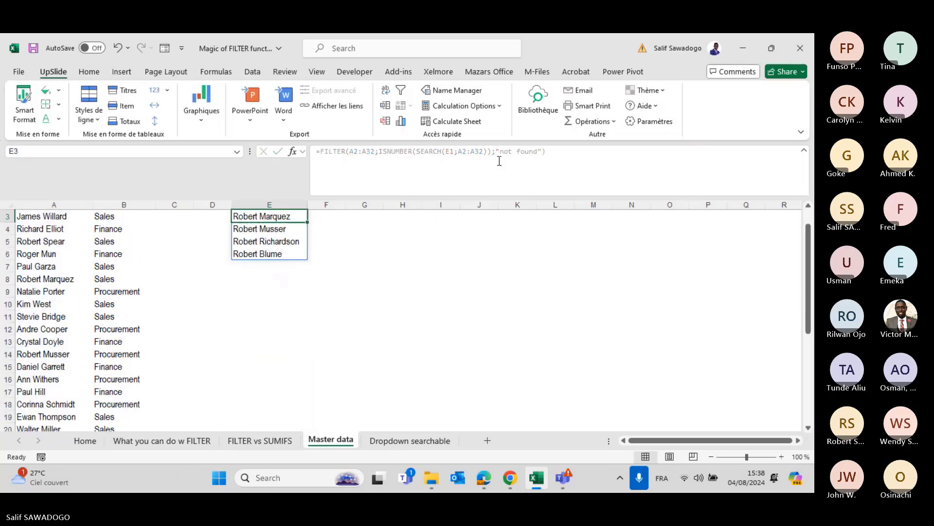
scroll(299, 365, "up", 1)
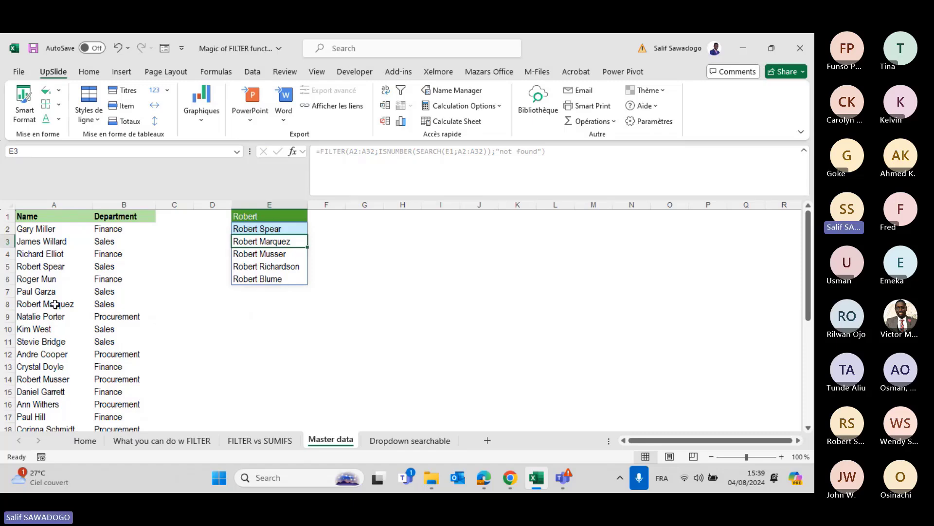
Change E1's search text to Pau and check the three Paul results.
left_click(246, 214)
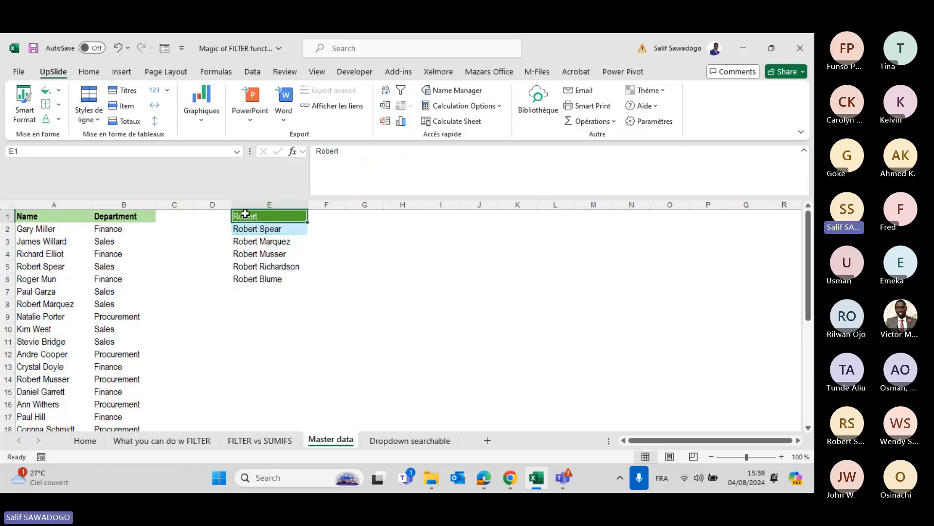
type("Pau")
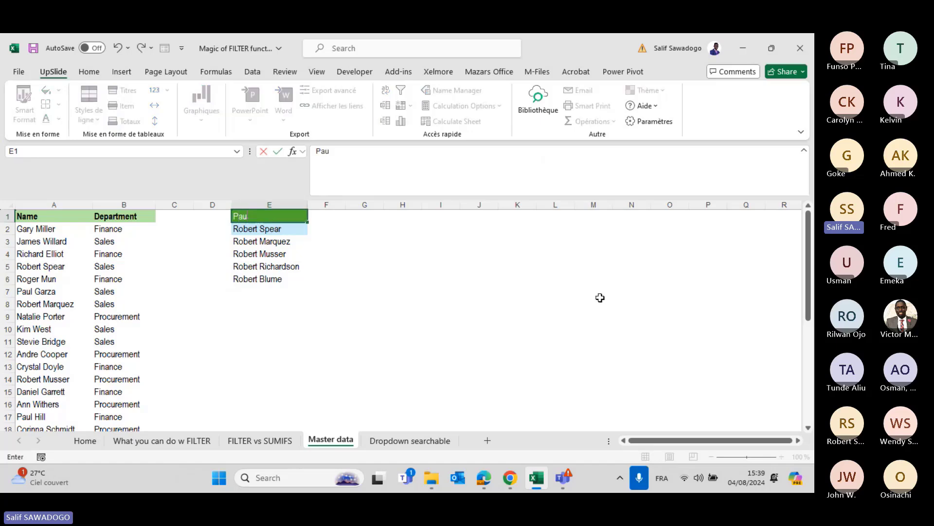
key("Return")
key("Return")
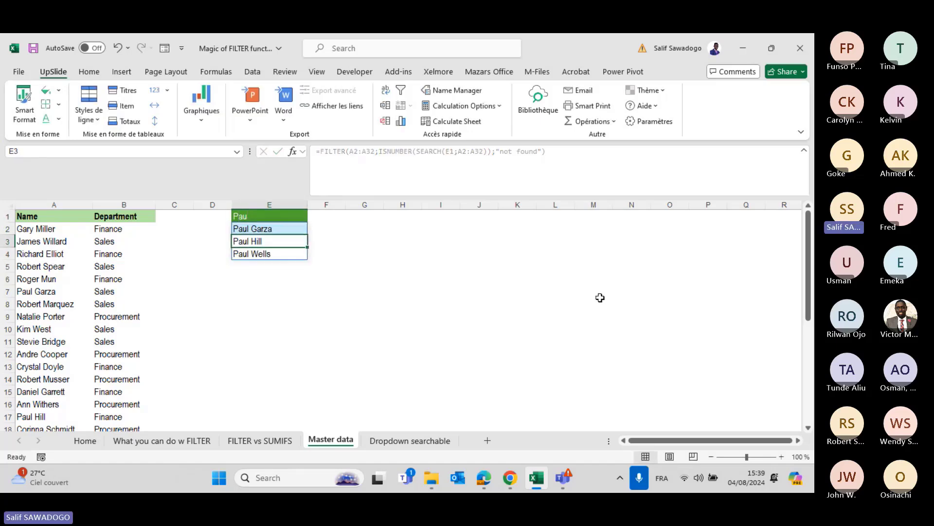
key("Down")
key("Down")
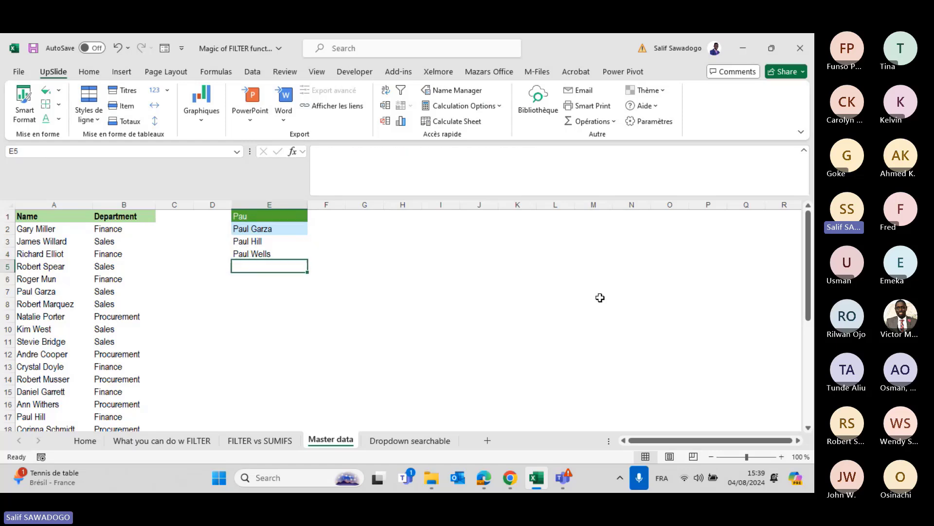
key("Up")
key("Up")
key("Up")
key("Up")
key("Down")
key("Down")
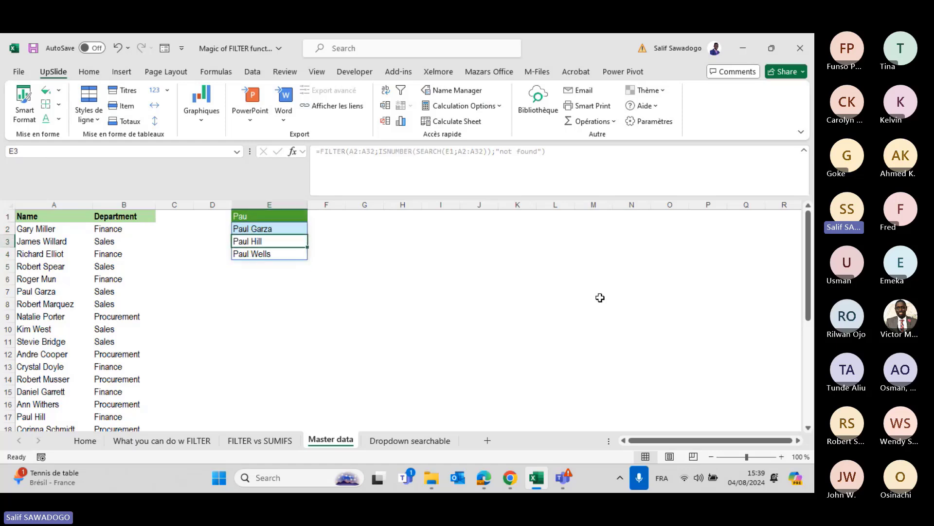
key("Down")
key("Down")
key("Up")
key("Down")
key("Down")
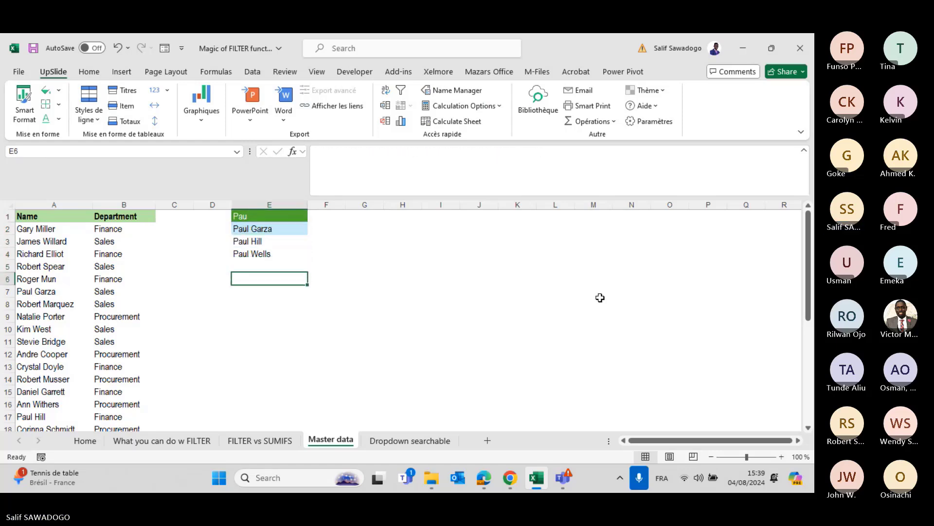
key("Up")
key("Up")
key("Up")
key("Up")
key("Up")
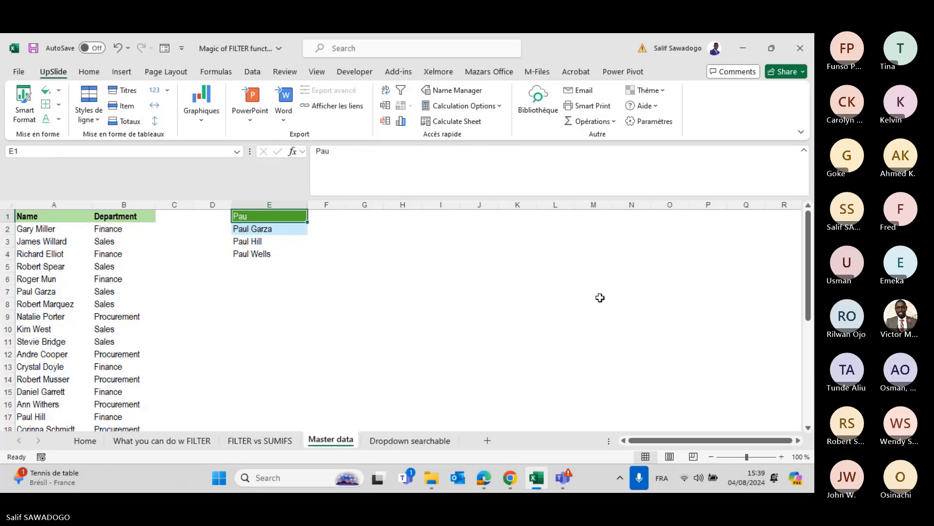
key("Down")
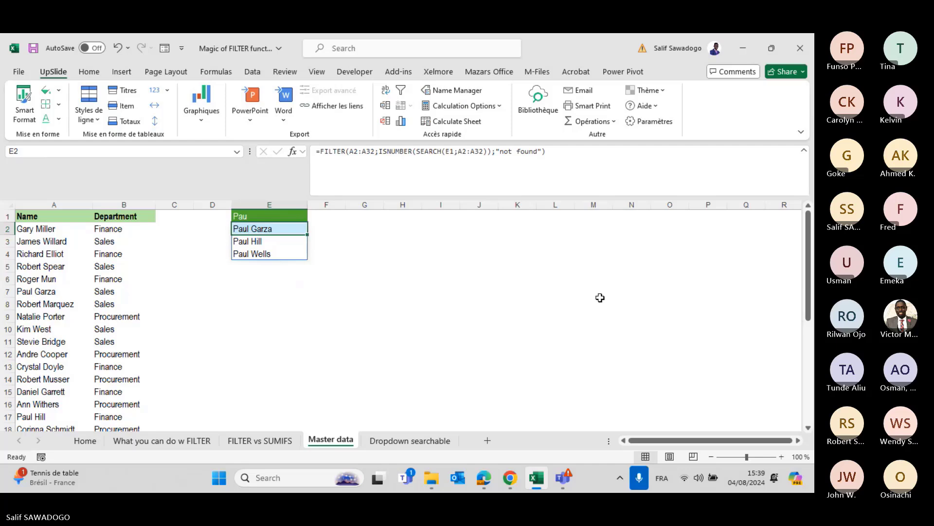
Look at B4 on Dropdown searchable, then edit E2's formula at the E1 reference.
left_click(414, 440)
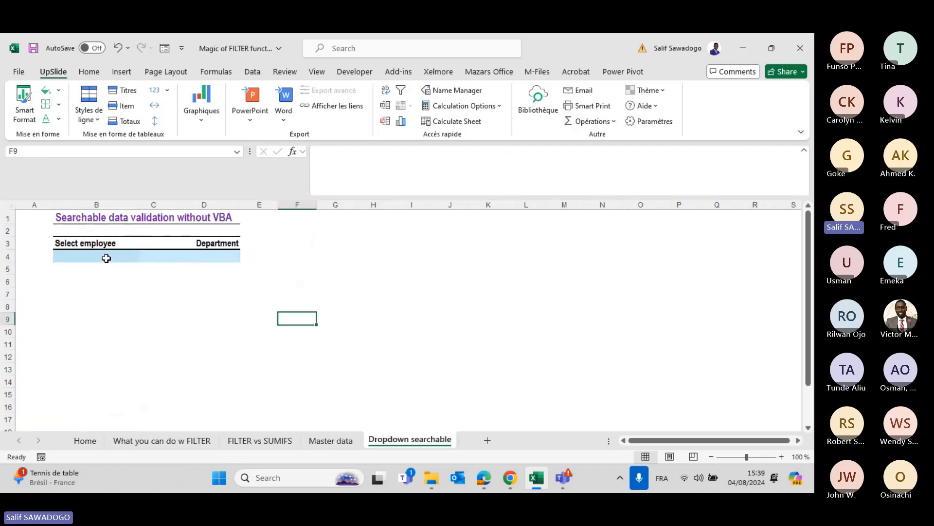
left_click_drag(104, 256, 153, 282)
left_click(343, 443)
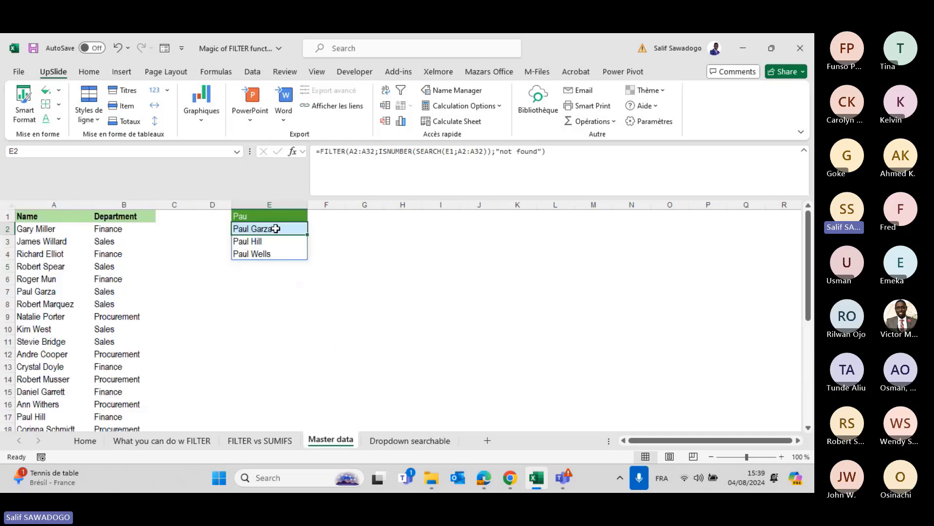
left_click(448, 151)
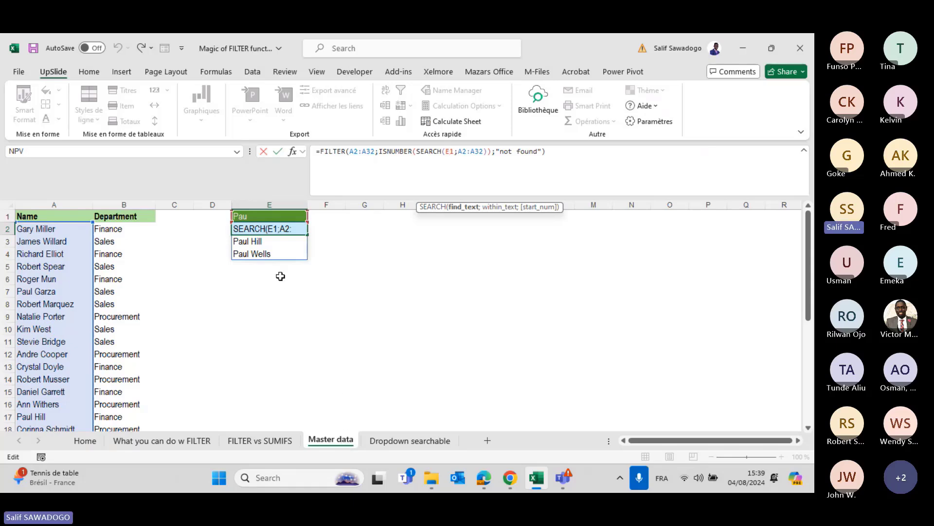
Replace E1 in the SEARCH part with 'Dropdown searchable'!B4.
key("BackSpace")
key("Delete")
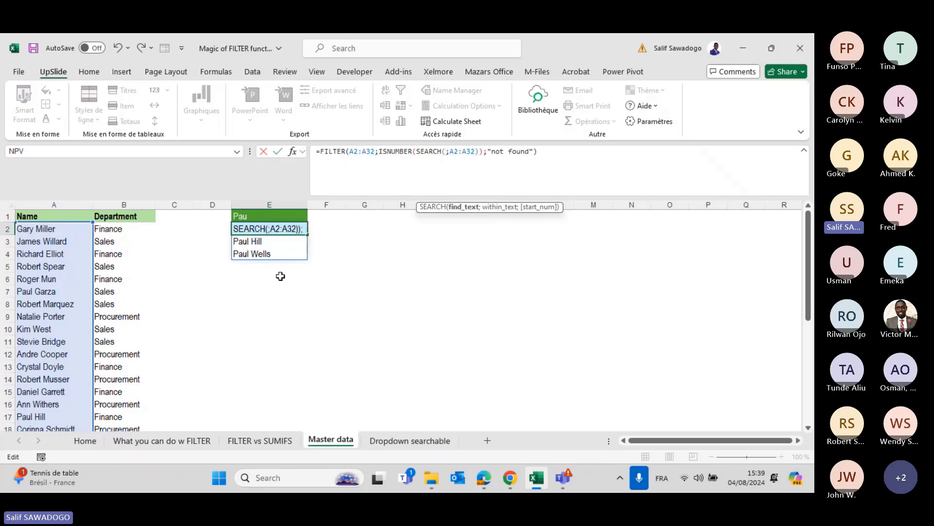
left_click(410, 440)
left_click(76, 255)
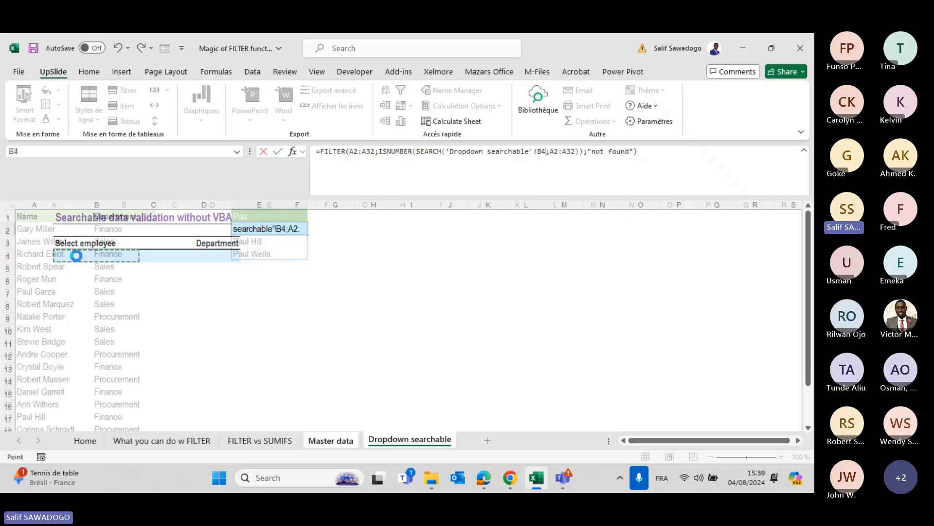
left_click(390, 434)
Test Pau in B4 and confirm Master data's list shows the Paul names.
left_click(77, 255)
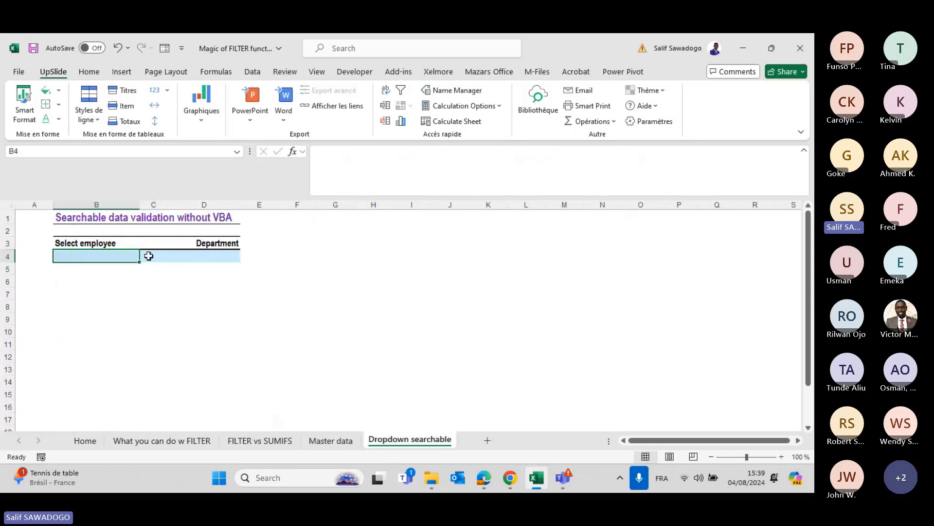
left_click(351, 440)
scroll(274, 284, "down", 8)
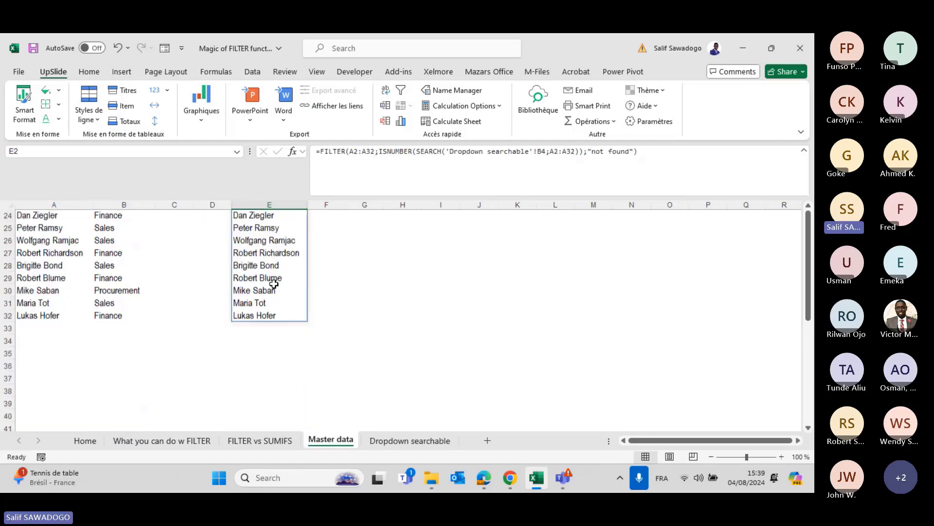
scroll(274, 284, "up", 8)
left_click(385, 442)
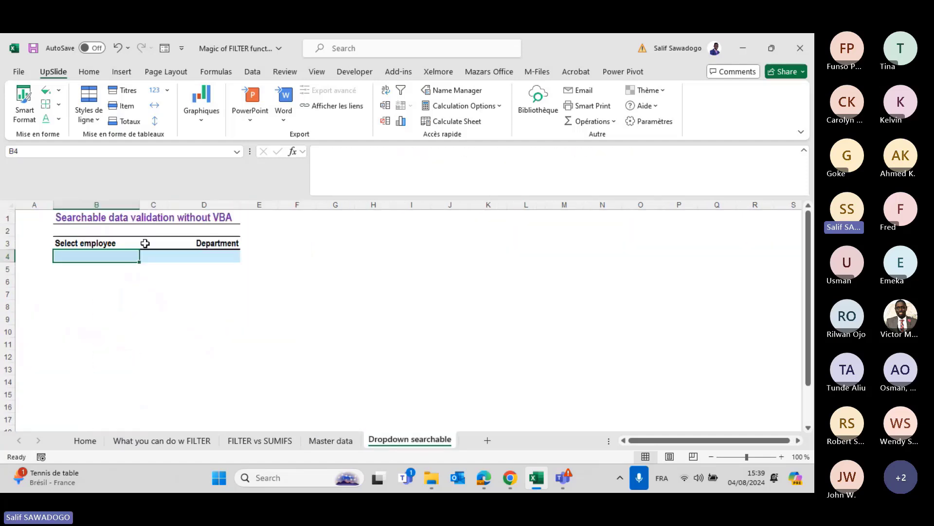
type("Pau")
key("Return")
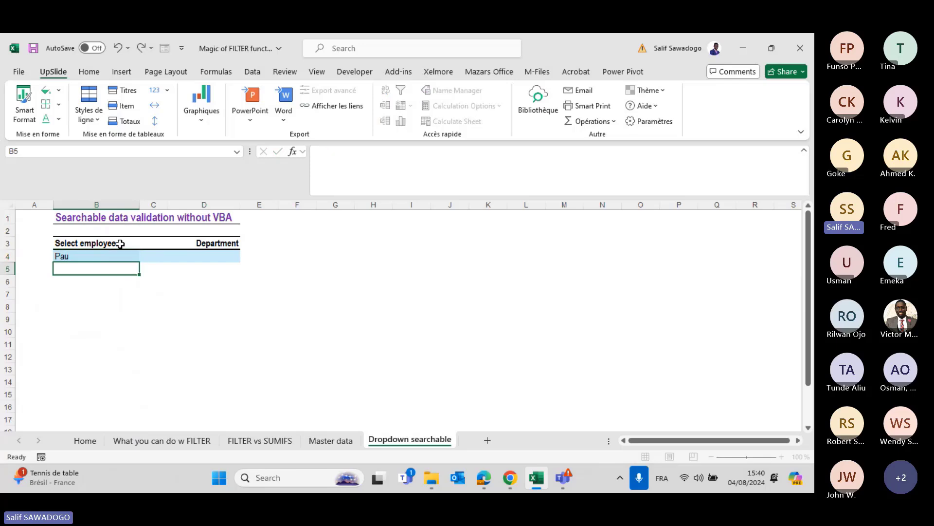
left_click(322, 440)
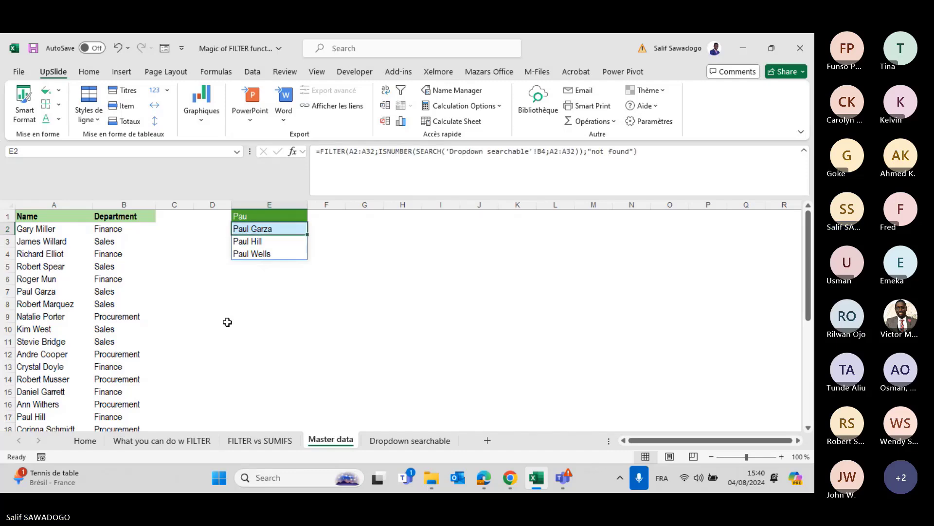
Clear the search text from Master data E1 and Dropdown searchable B4.
key("Up")
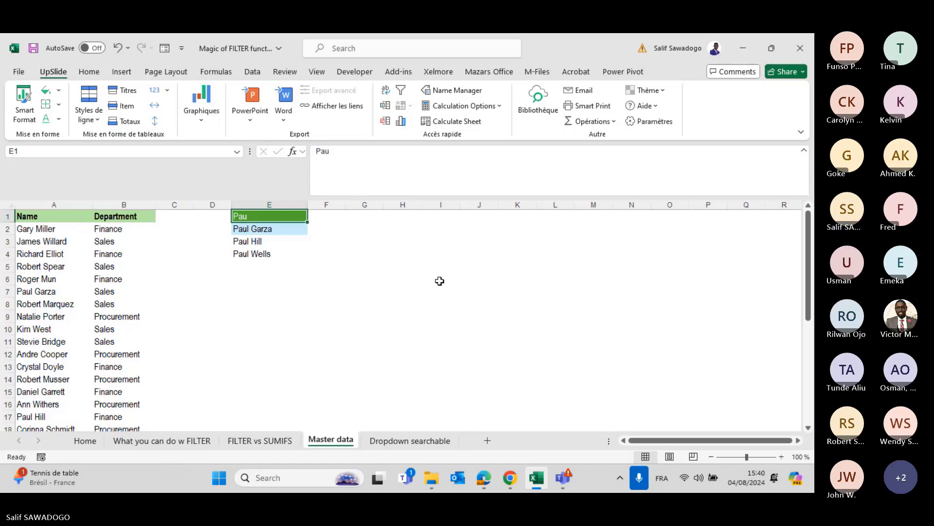
key("Delete")
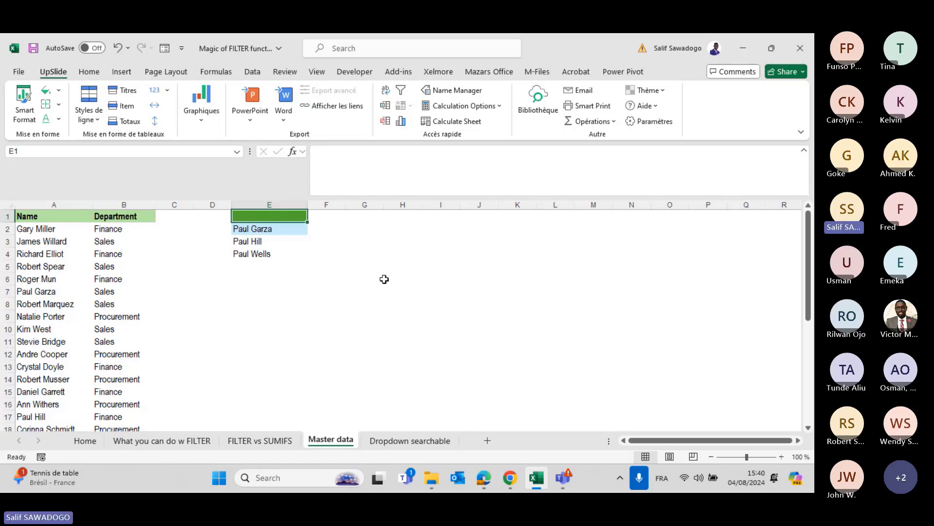
left_click(271, 229)
left_click(393, 441)
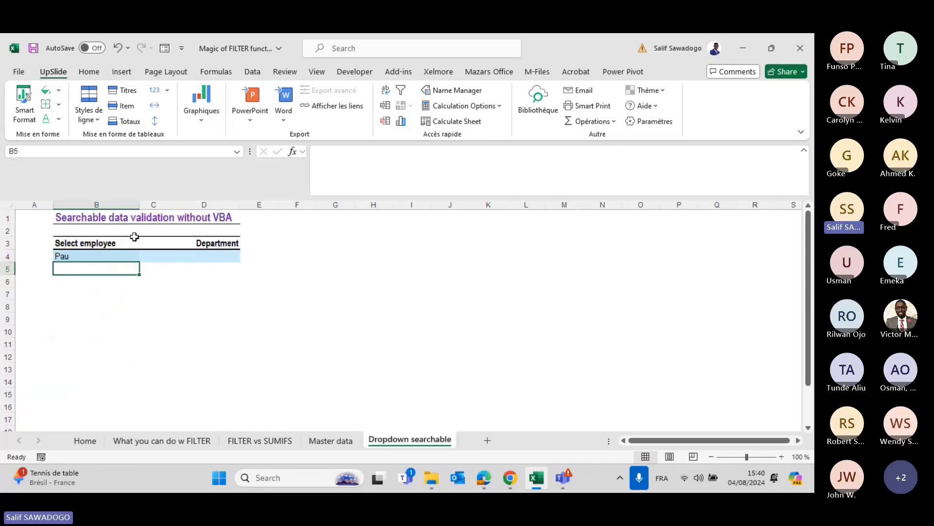
left_click(99, 255)
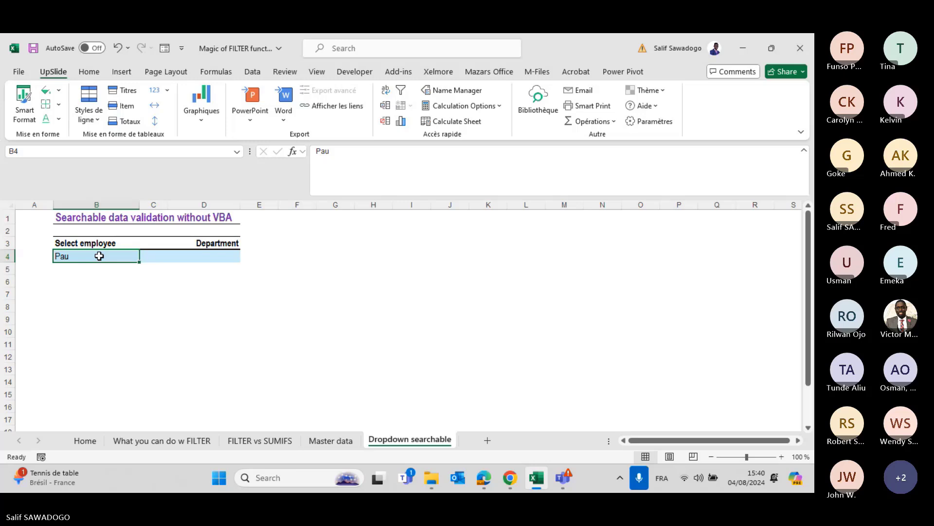
key("Delete")
left_click(253, 71)
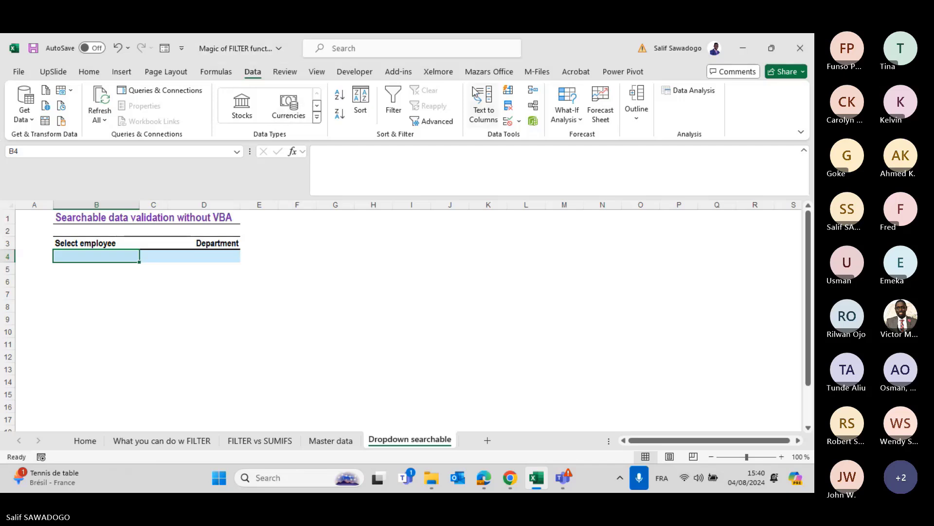
Give B4 list data validation with source ='Master data'!$E$2#.
left_click(508, 122)
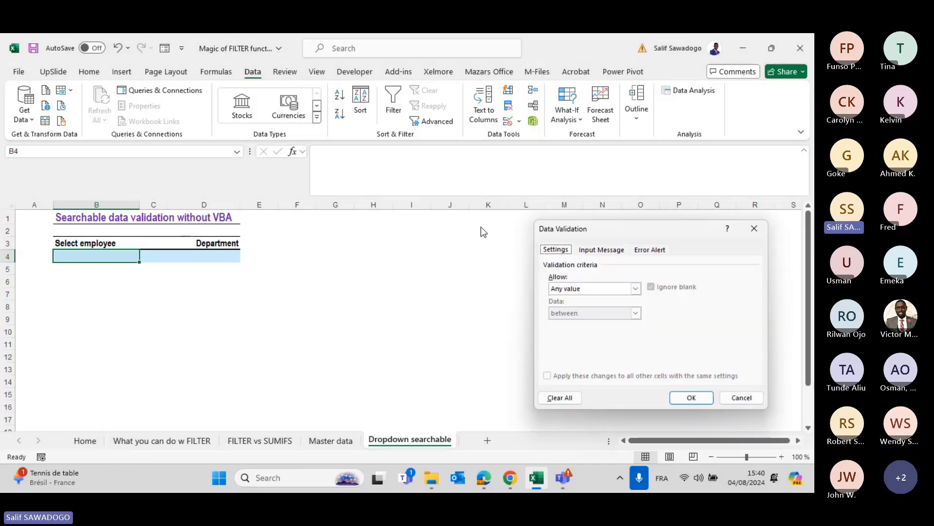
left_click(589, 289)
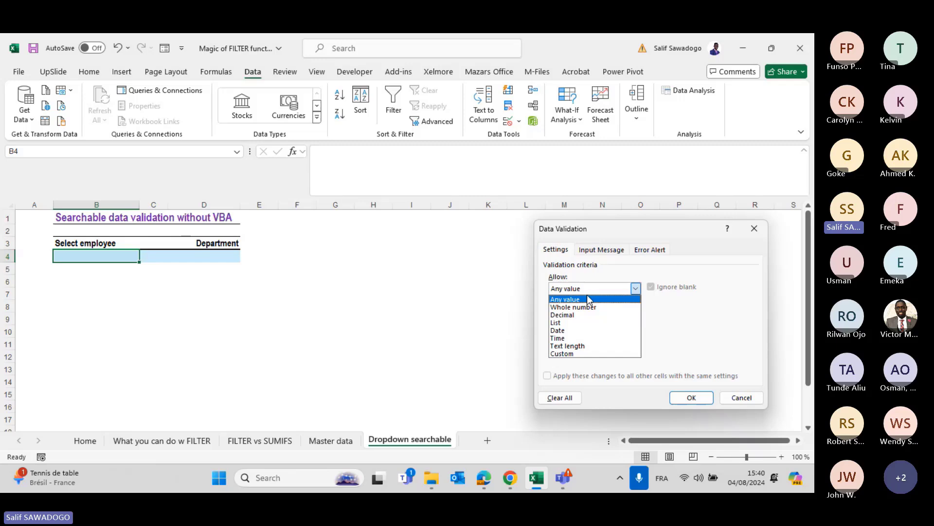
left_click(583, 324)
left_click(576, 337)
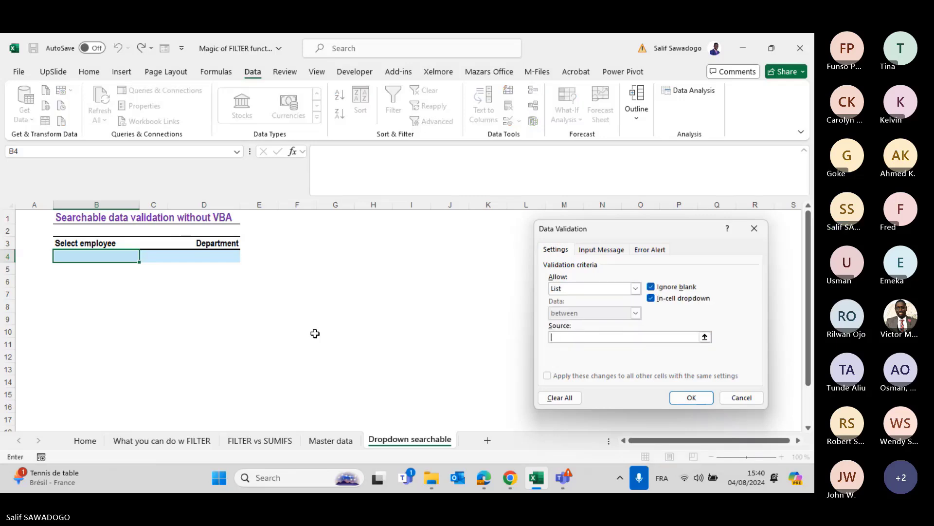
left_click(333, 441)
left_click(256, 228)
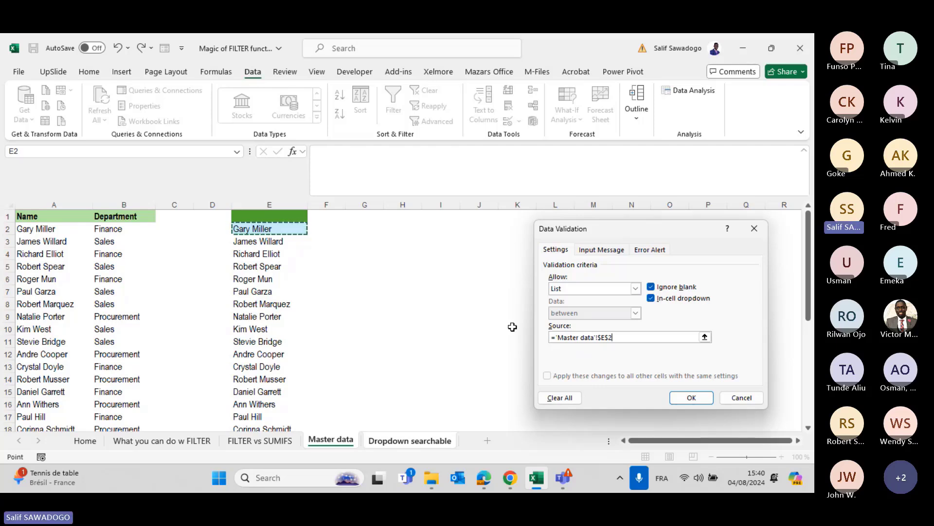
type("#")
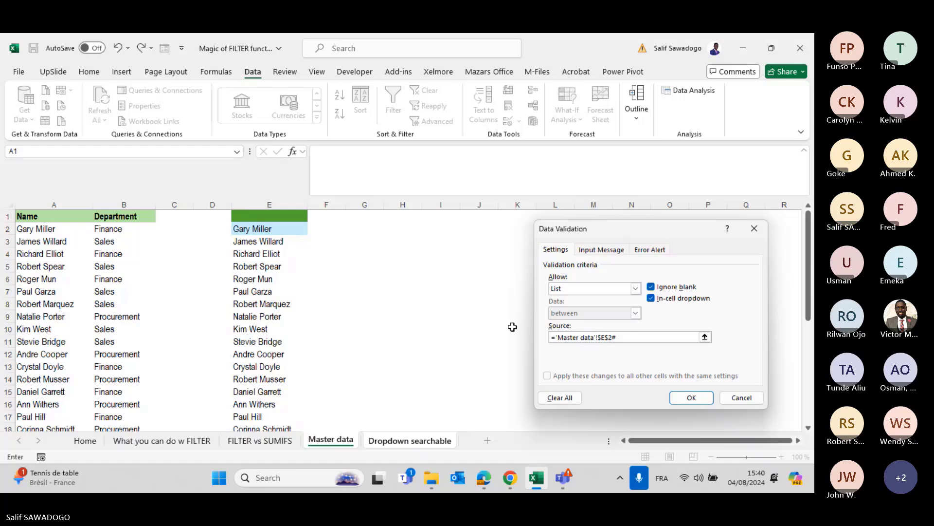
left_click(692, 397)
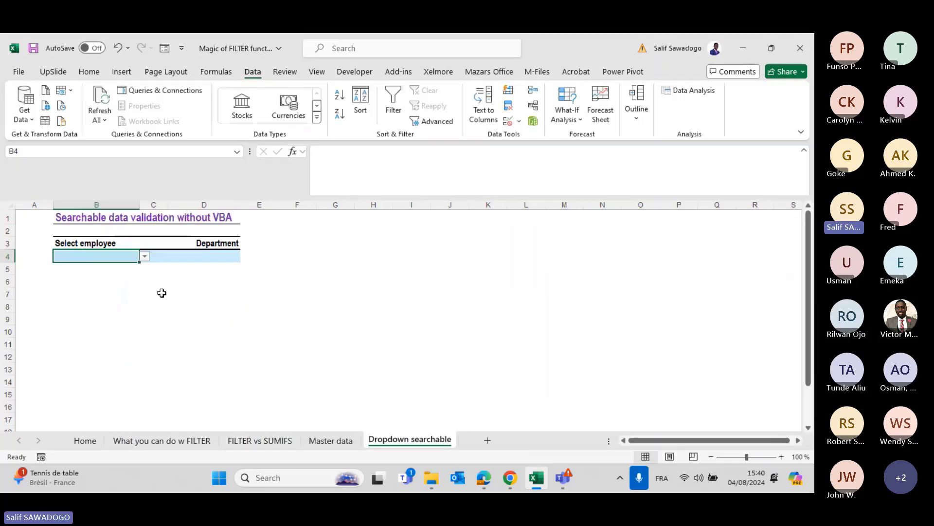
Browse B4's employee list, then test the partial entries Pau and st.
left_click(145, 256)
scroll(121, 351, "down", 8)
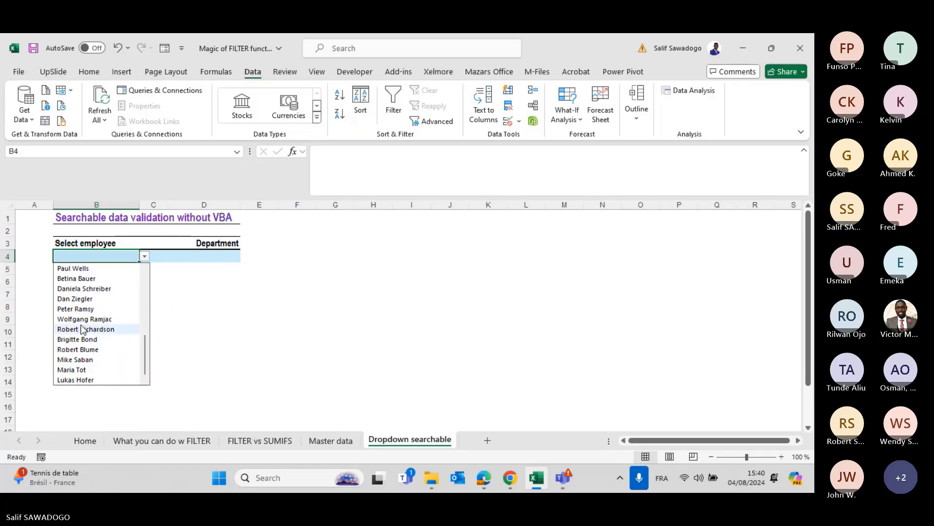
scroll(83, 330, "up", 8)
left_click(80, 257)
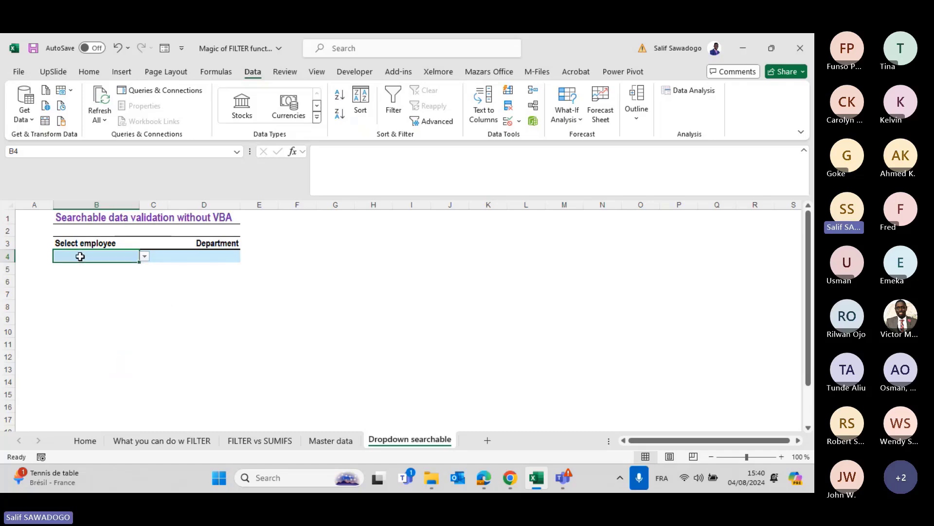
type("Pau")
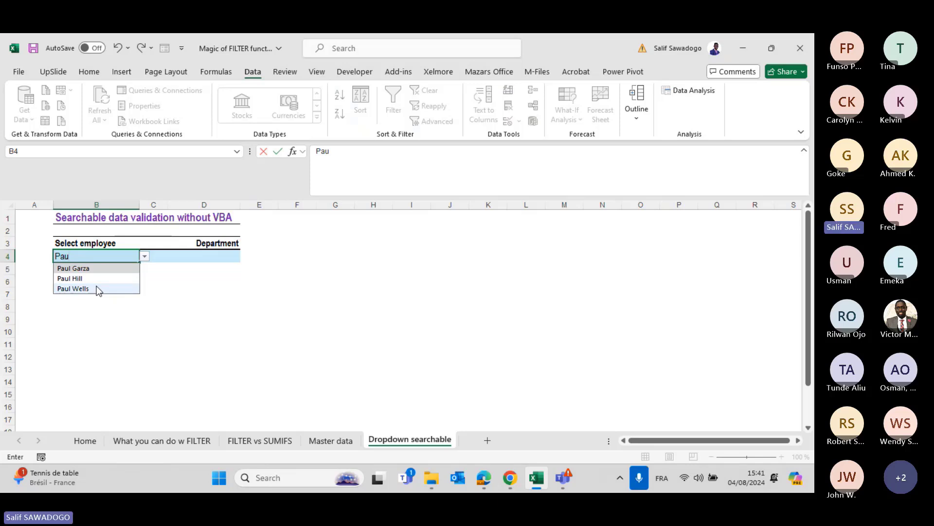
key("BackSpace")
key("BackSpace")
key("BackSpace")
type("st")
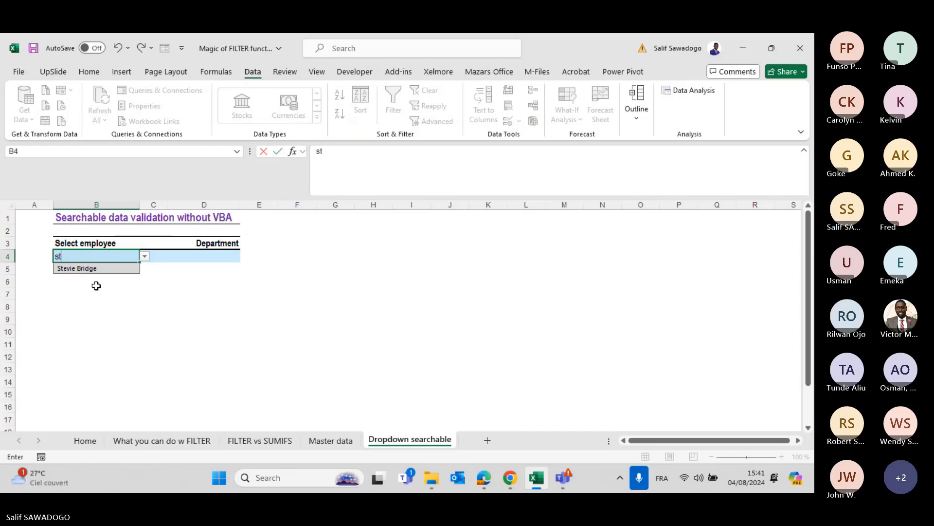
key("BackSpace")
type("e")
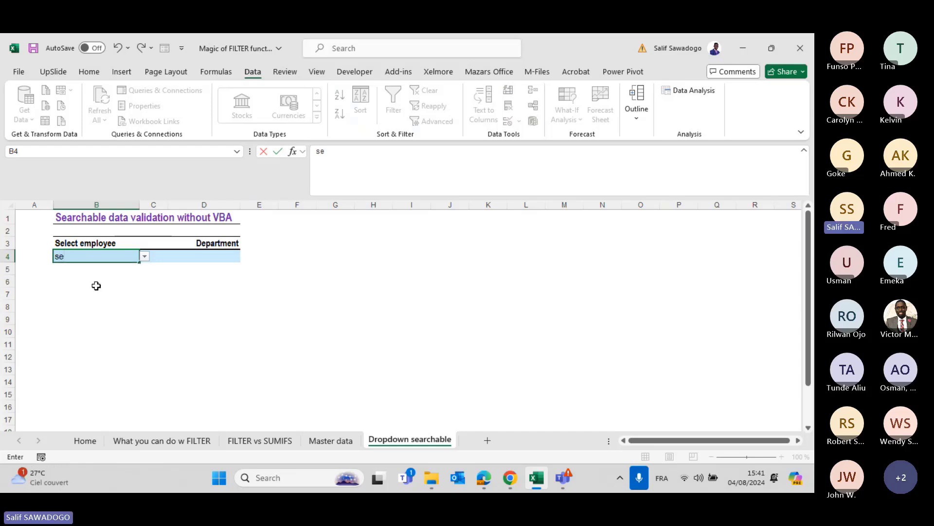
key("BackSpace")
type("t")
Test partial entries na, k and cr, then enter cu to trigger the validation error.
key("BackSpace")
key("BackSpace")
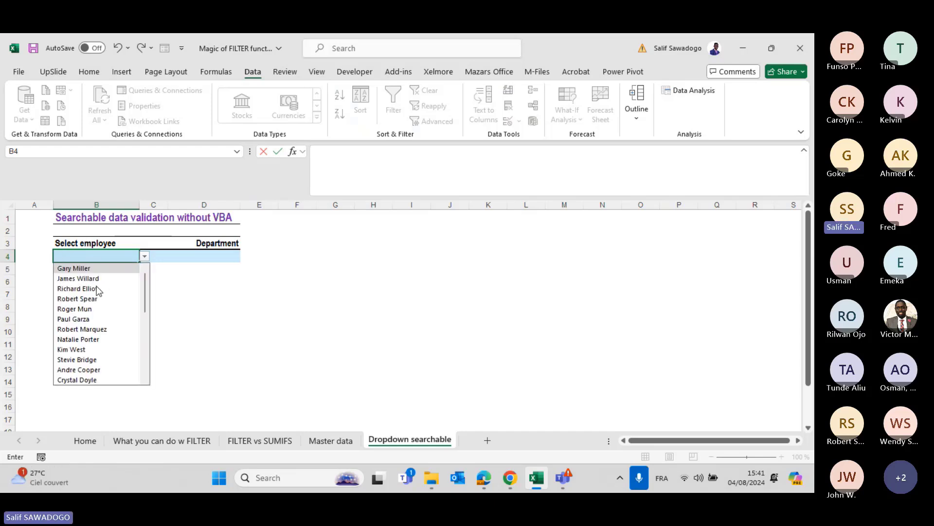
type("na")
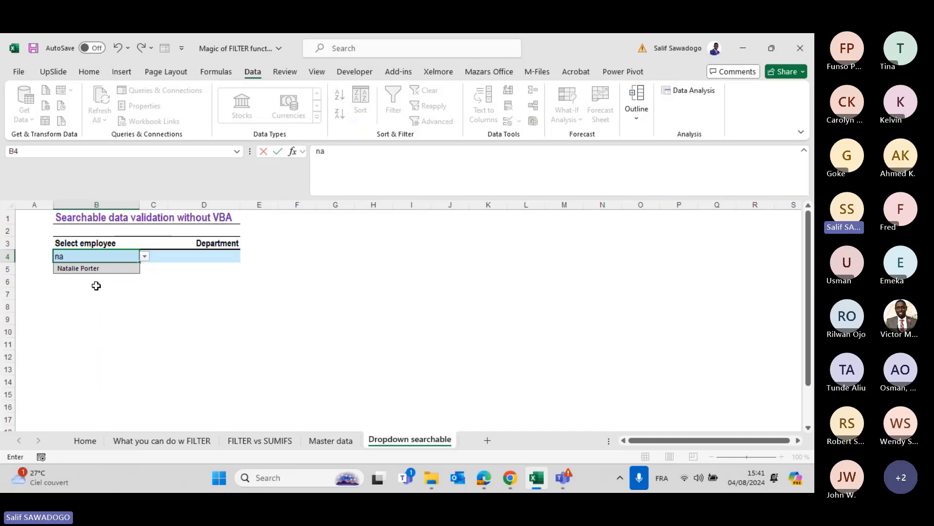
key("BackSpace")
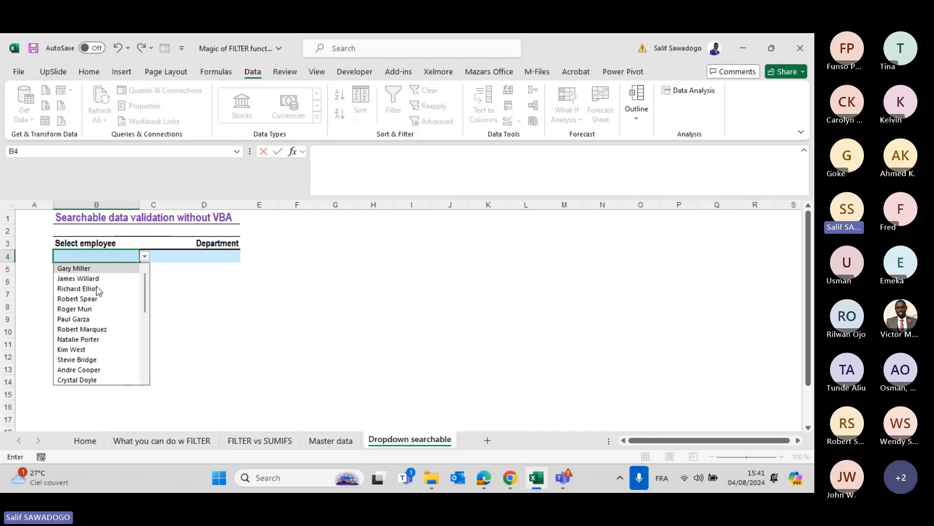
type("k")
key("BackSpace")
type("cr")
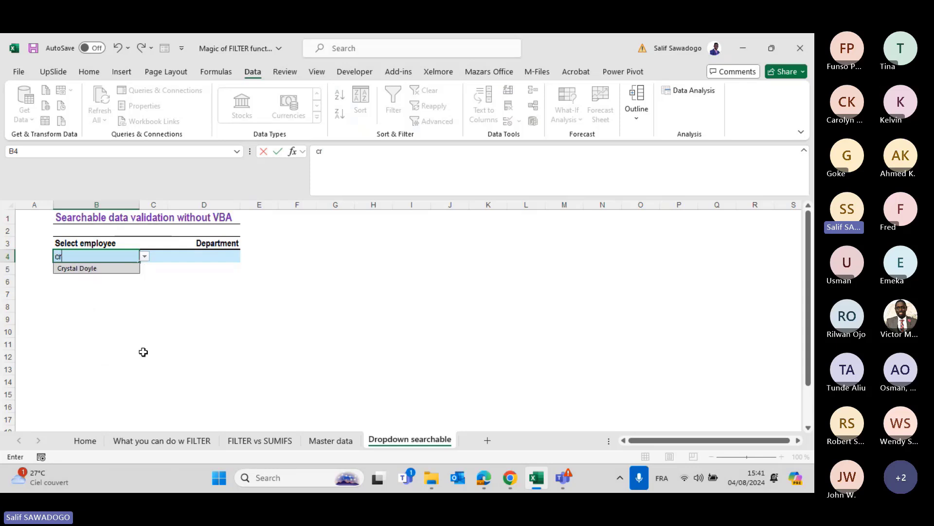
key("BackSpace")
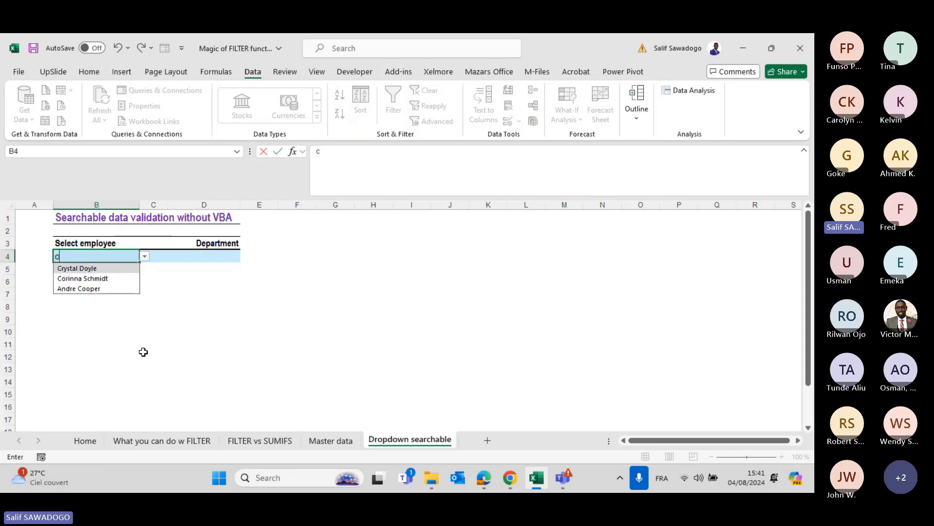
key("Escape")
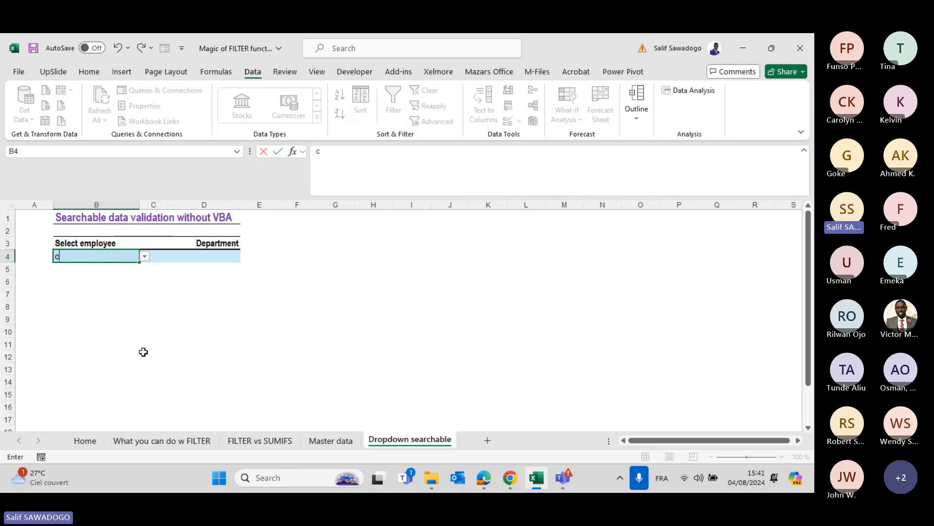
type("u")
key("Return")
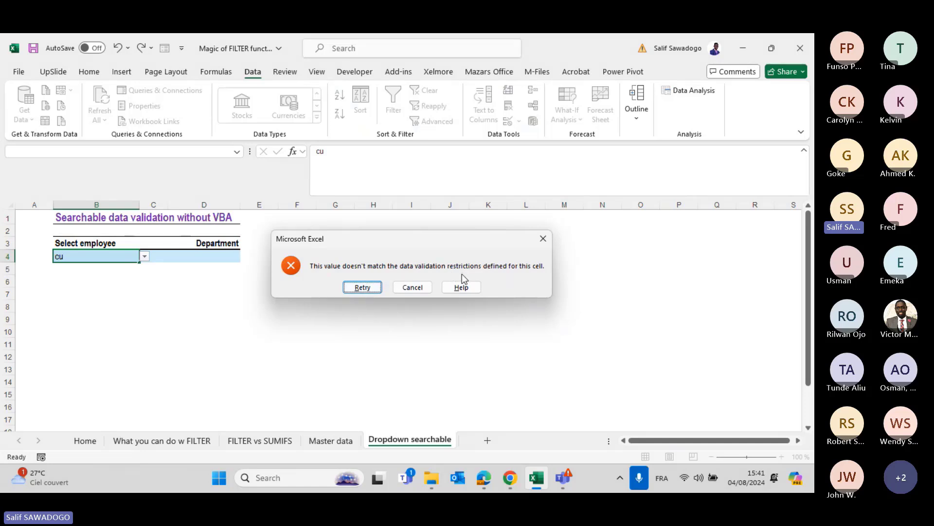
Turn off the error alert in B4's data validation so invalid entries are accepted.
key("Escape")
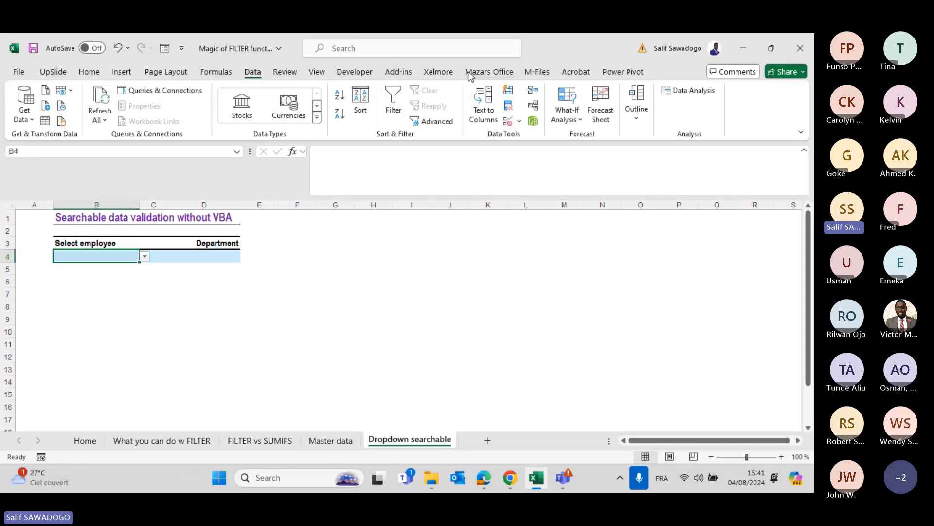
left_click(508, 121)
left_click(652, 249)
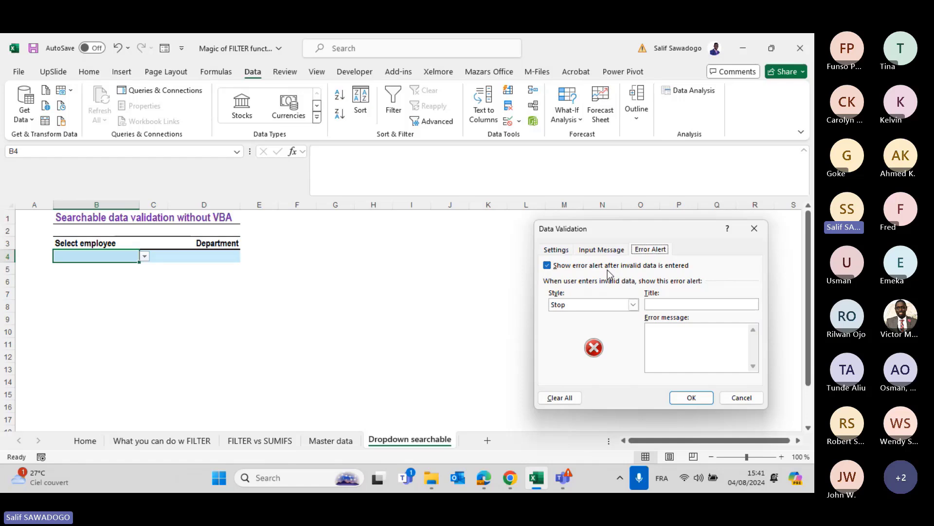
left_click(548, 266)
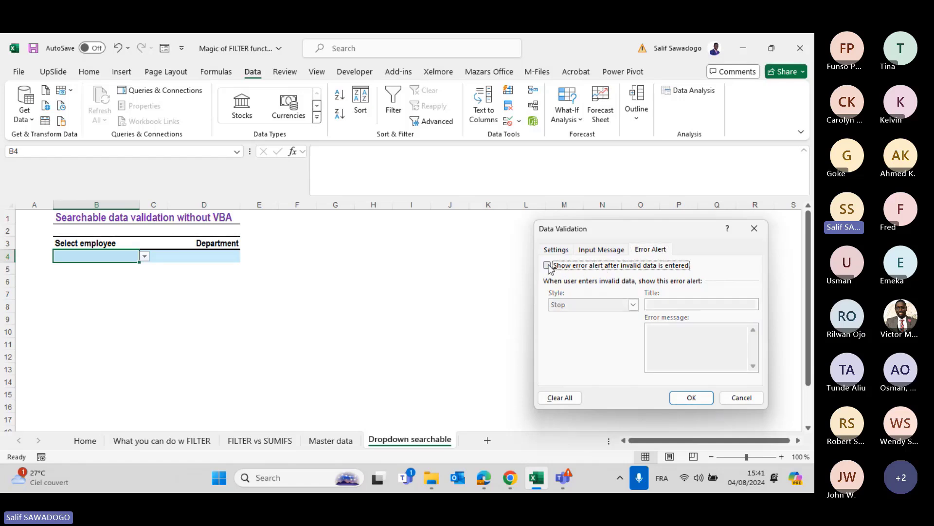
left_click(690, 397)
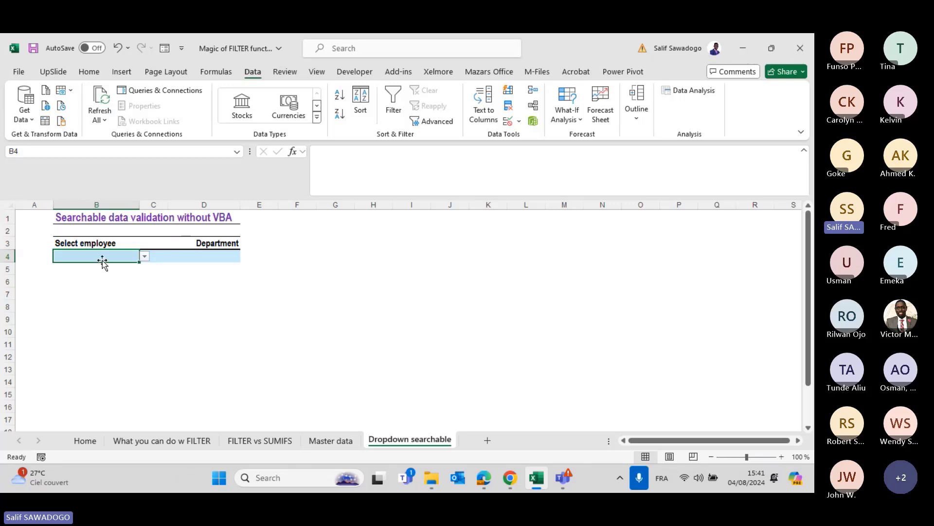
Enter an unlisted name in B4, then choose 'not found' from its dropdown.
type("Salif")
key("ctrl+Return")
left_click(144, 256)
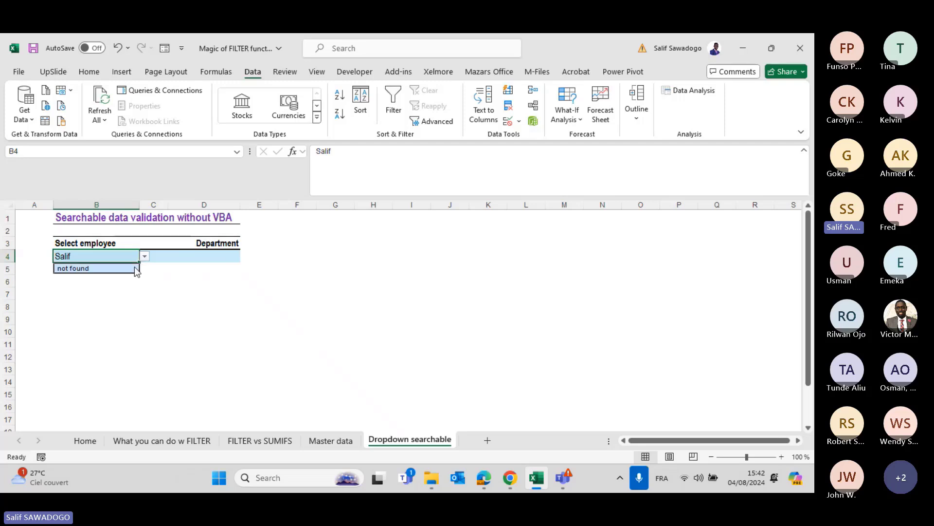
left_click(83, 268)
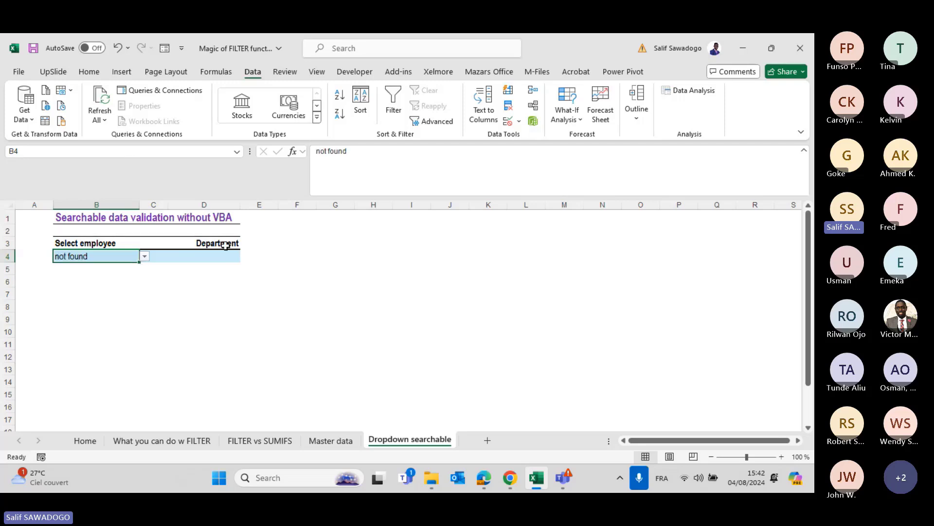
left_click(218, 253)
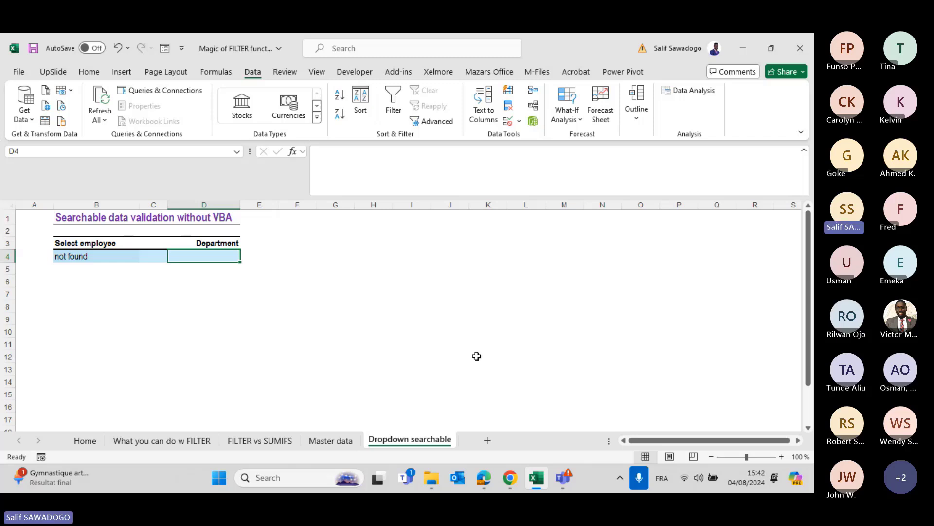
Start a FILTER formula in D4 returning Master data B2:B32 where A2:A32 matches.
type("=fil")
key("Tab")
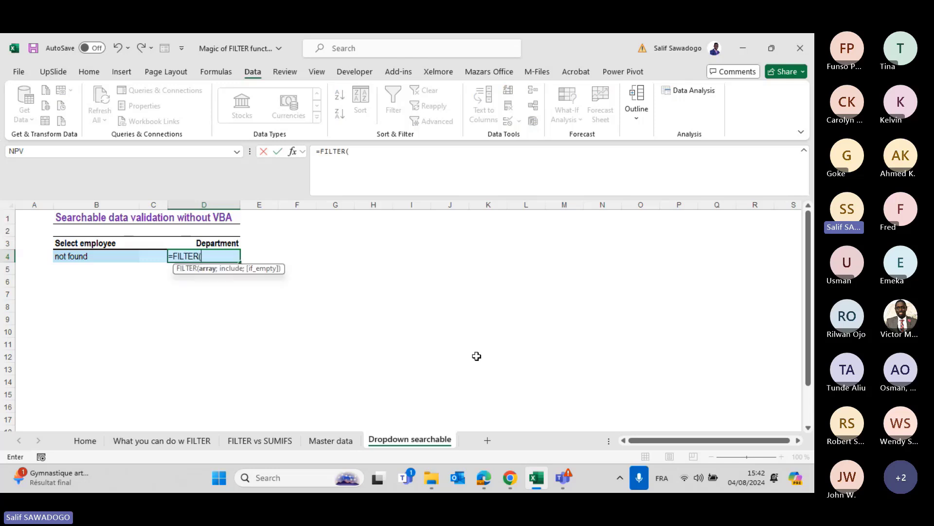
left_click(325, 440)
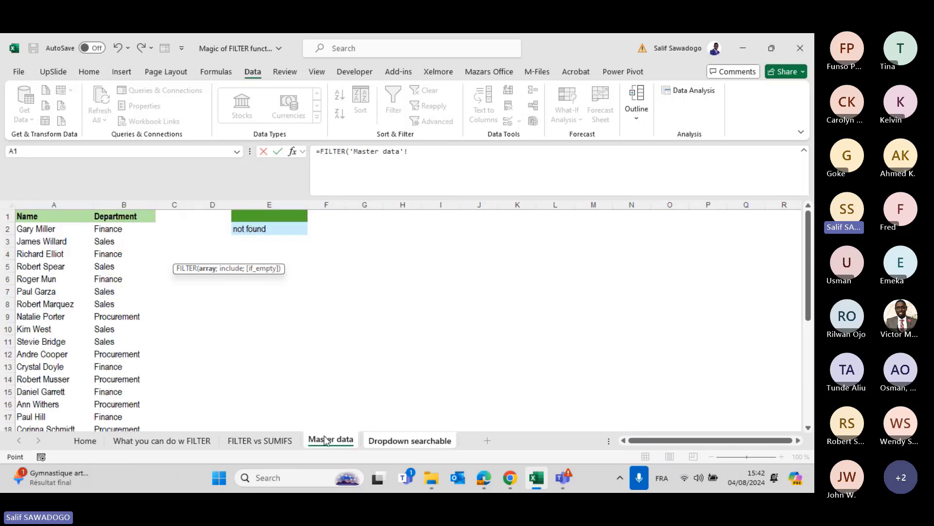
left_click(108, 230)
key("ctrl+shift+Down")
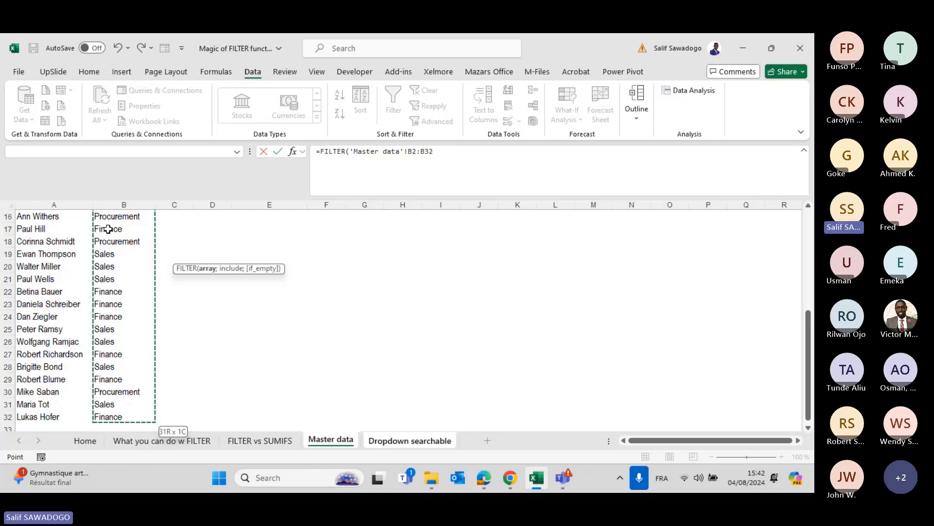
type(";")
scroll(65, 223, "up", 5)
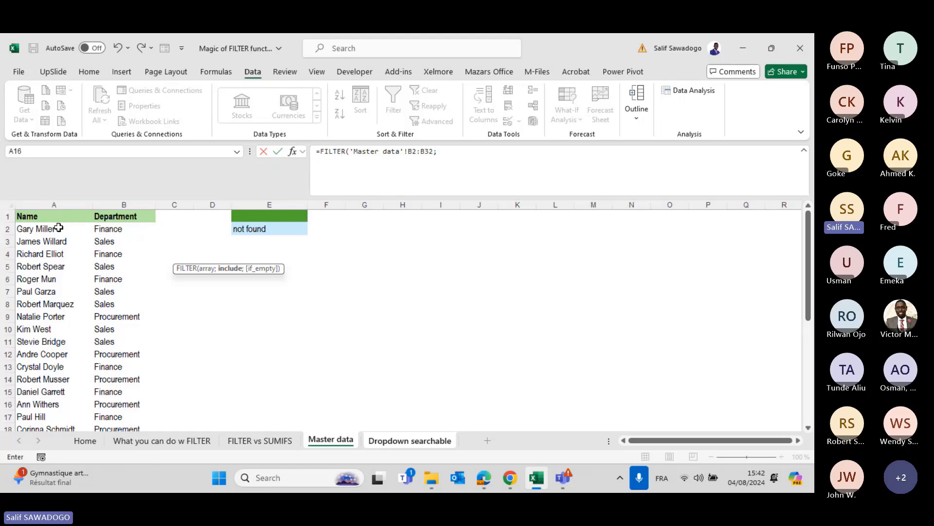
left_click(59, 228)
key("ctrl+shift+Down")
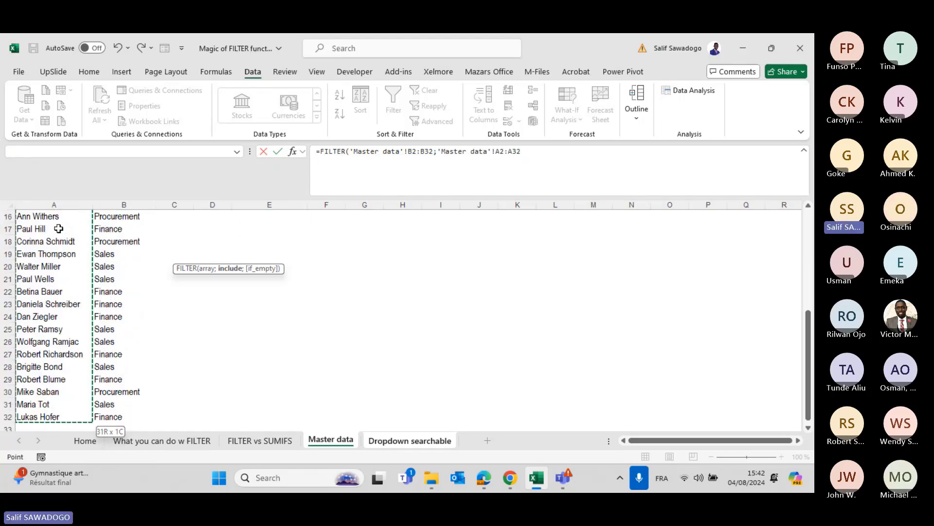
type("=")
left_click(373, 443)
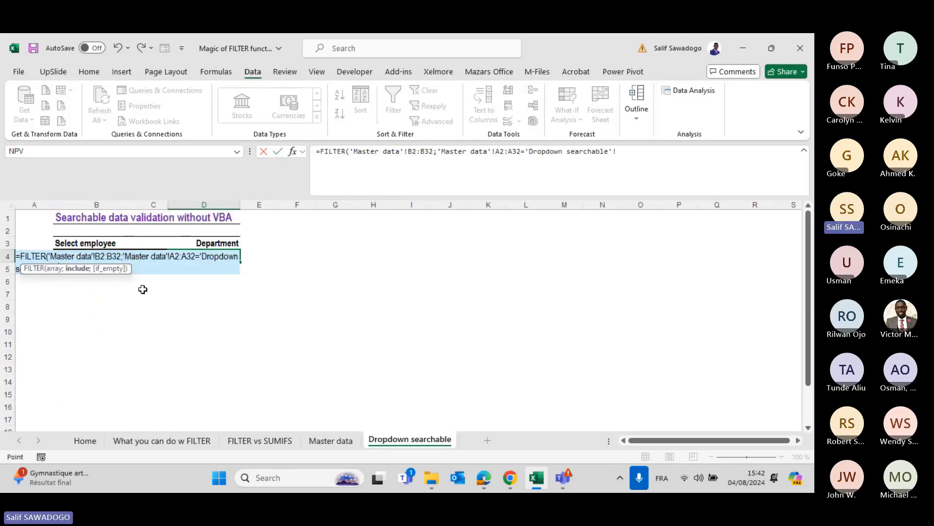
Point the FILTER criterion at B4 on this sheet and commit the formula.
left_click(618, 153)
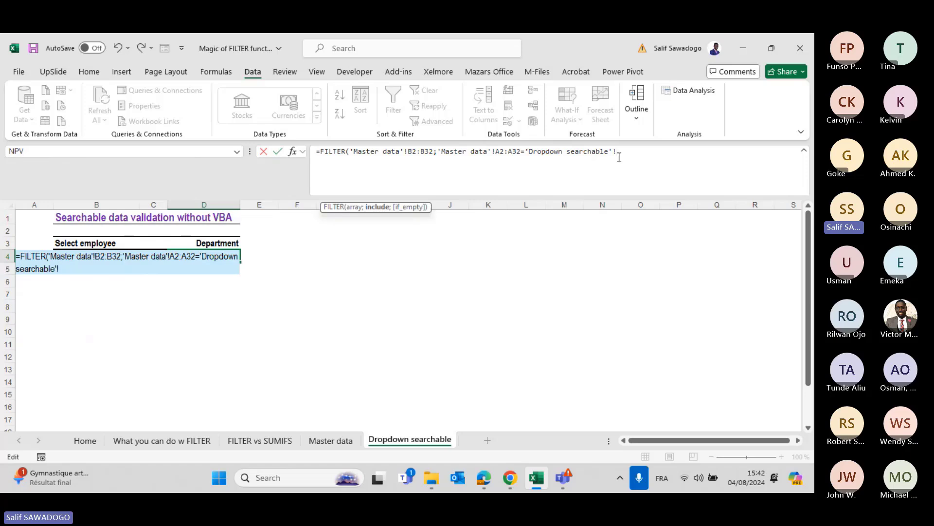
key("BackSpace")
key("BackSpace")
key("BackSpace")
key("BackSpace")
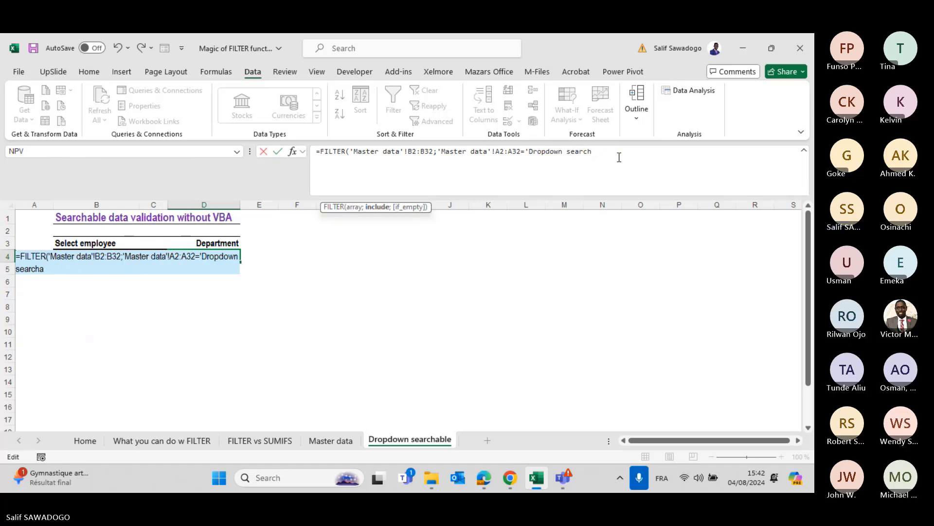
key("BackSpace")
key("BackSpace")
key("BackSpace")
key("BackSpace")
key("BackSpace")
key("BackSpace")
key("BackSpace")
key("BackSpace")
key("BackSpace")
key("BackSpace")
key("BackSpace")
key("BackSpace")
key("BackSpace")
key("BackSpace")
key("BackSpace")
key("BackSpace")
key("BackSpace")
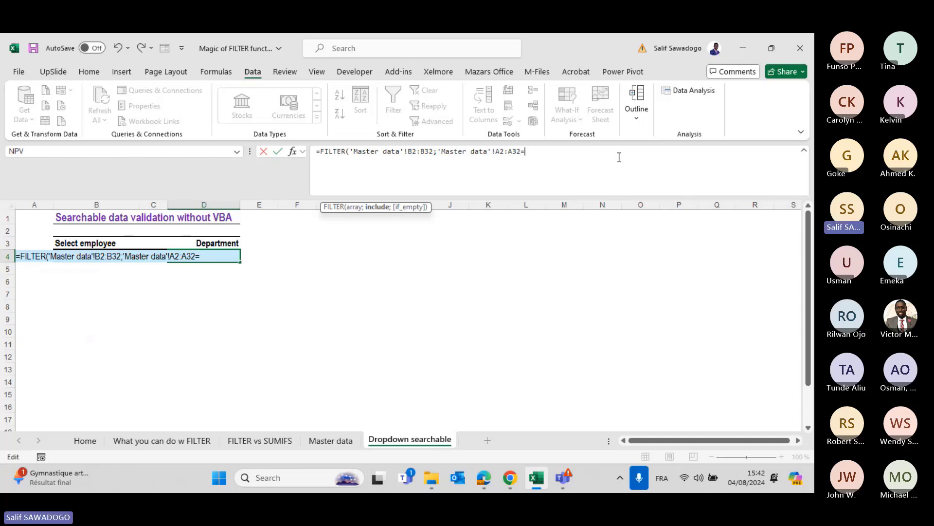
key("F2")
key("Left")
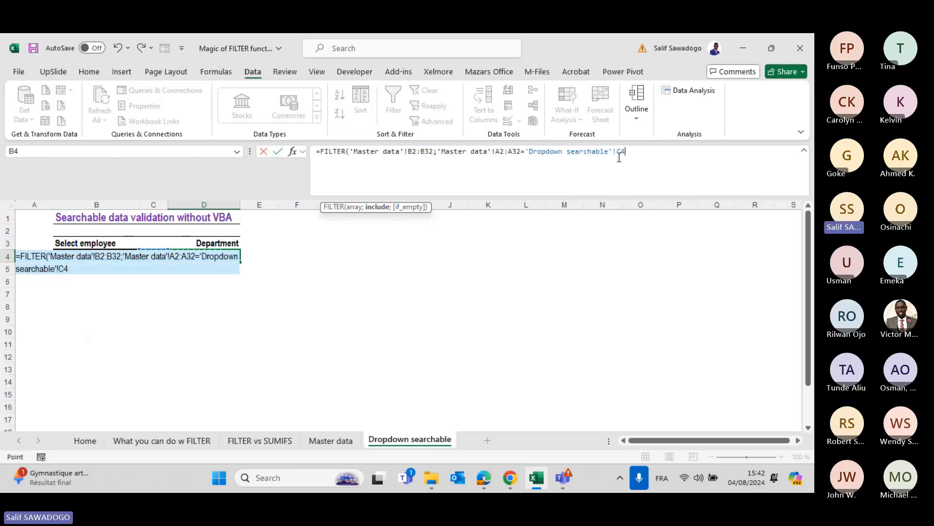
key("Left")
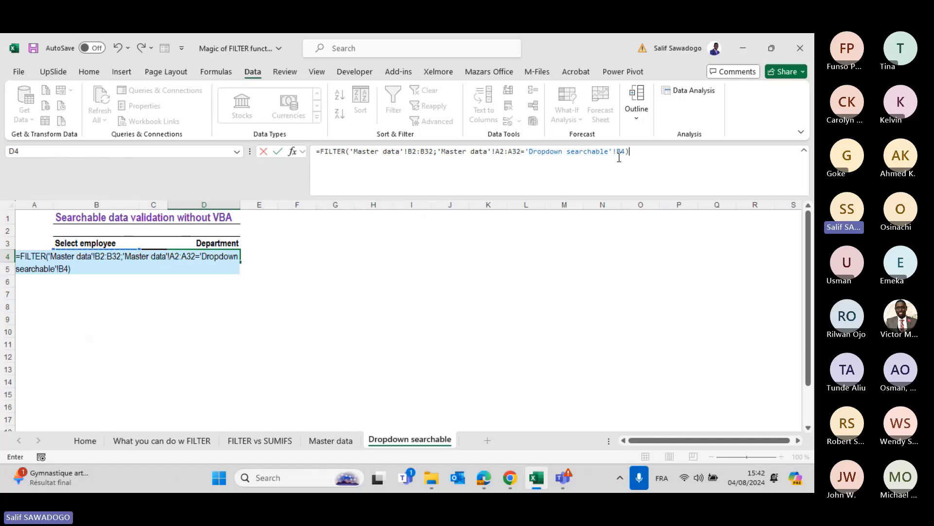
key("Return")
key("Up")
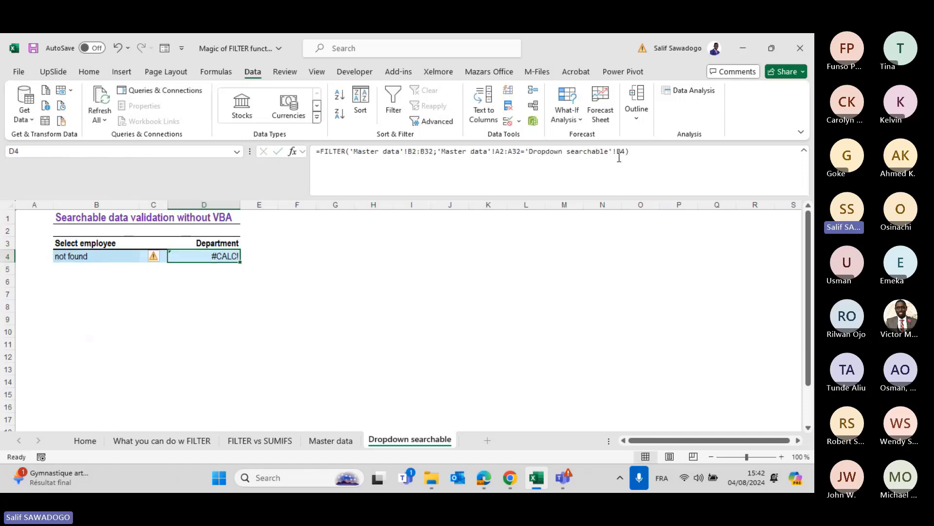
Add "" as FILTER's if_empty argument so D4 stays blank without a match.
left_click(634, 147)
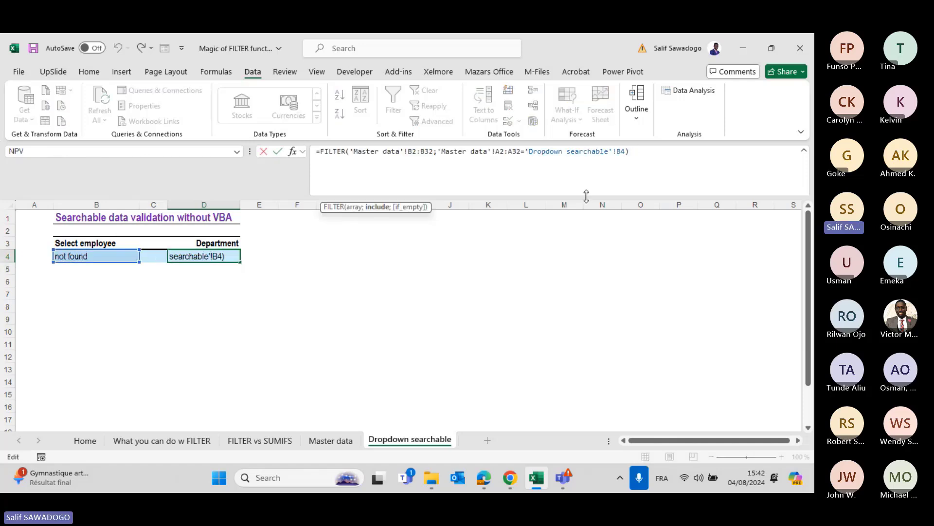
type(";\"\"")
key("Return")
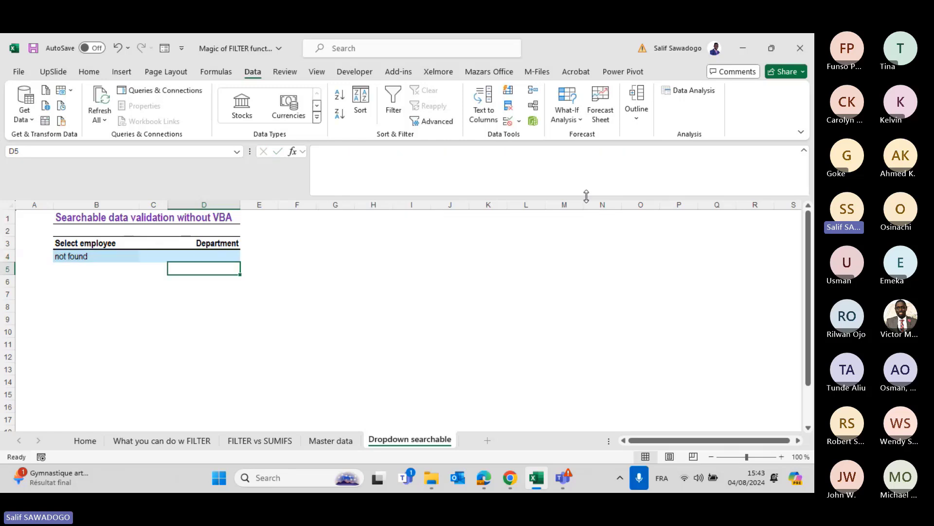
key("Up")
key("Left")
key("Left")
key("Right")
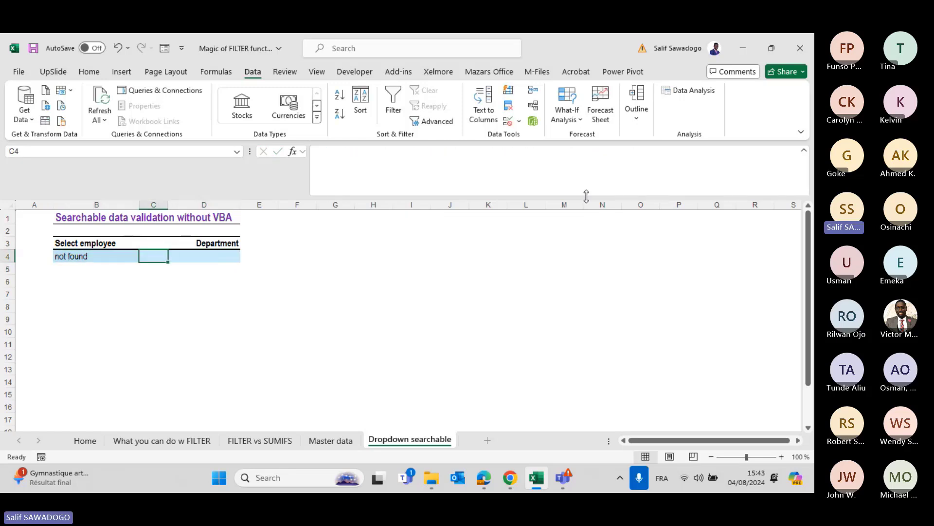
key("Left")
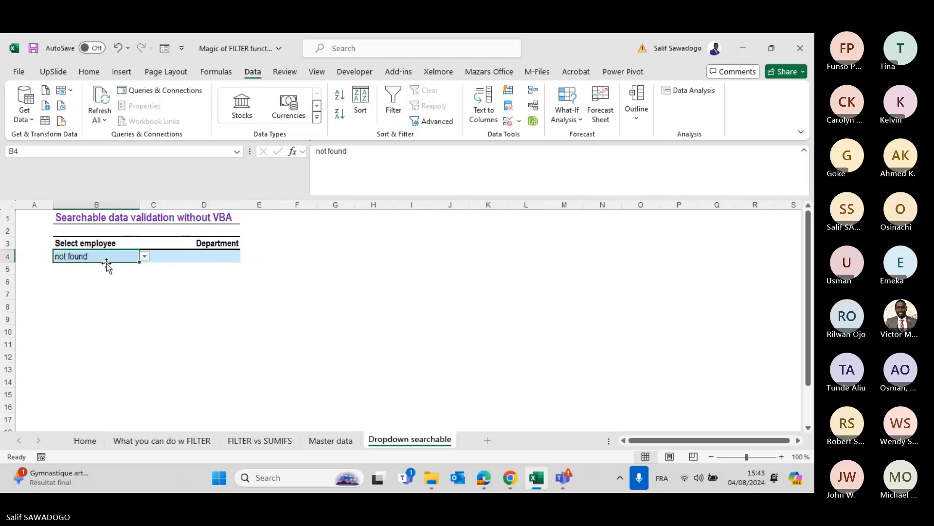
Search 'pau' in B4, pick a matching employee so D4 shows Finance, and check Master data.
left_click(143, 256)
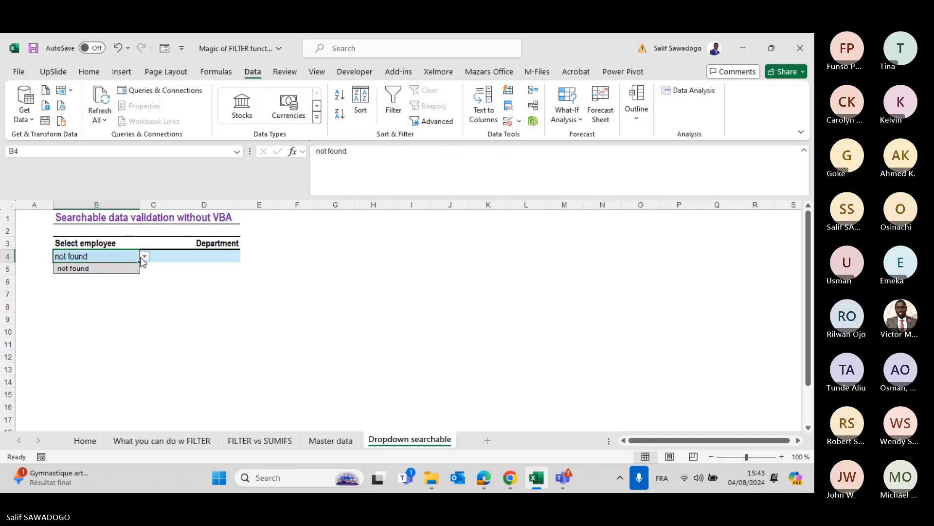
left_click(102, 253)
type("pau")
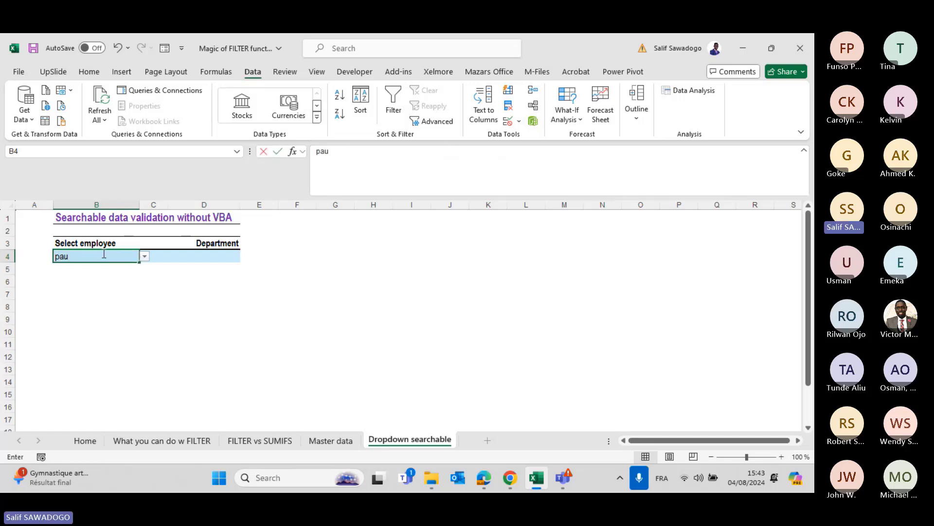
left_click(144, 256)
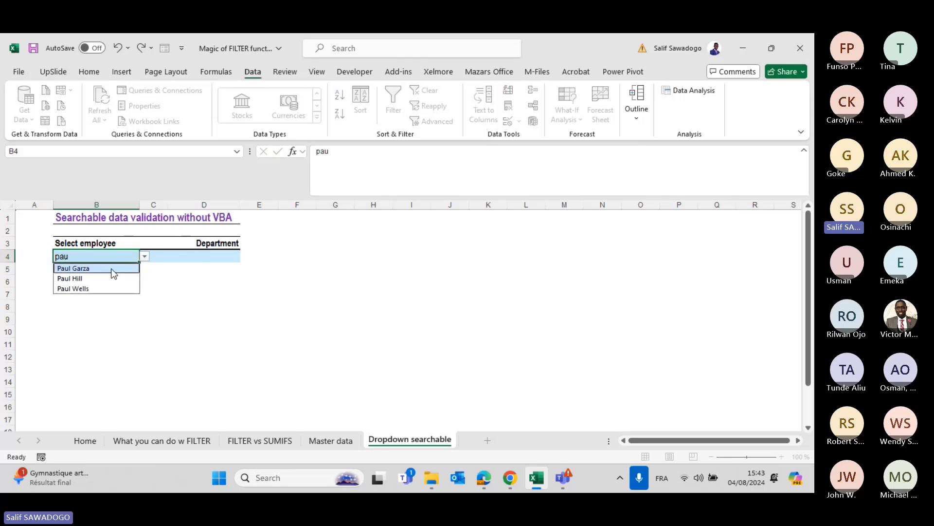
left_click(81, 278)
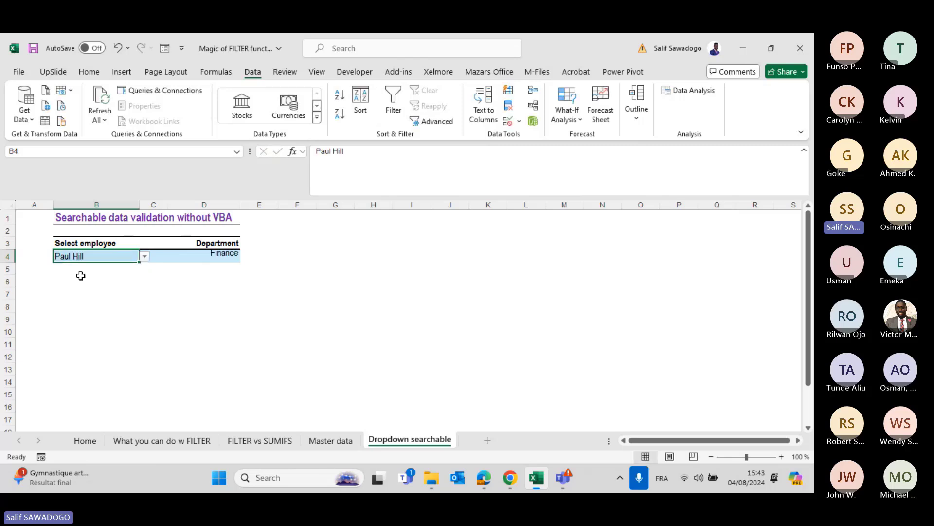
left_click(144, 258)
left_click(193, 317)
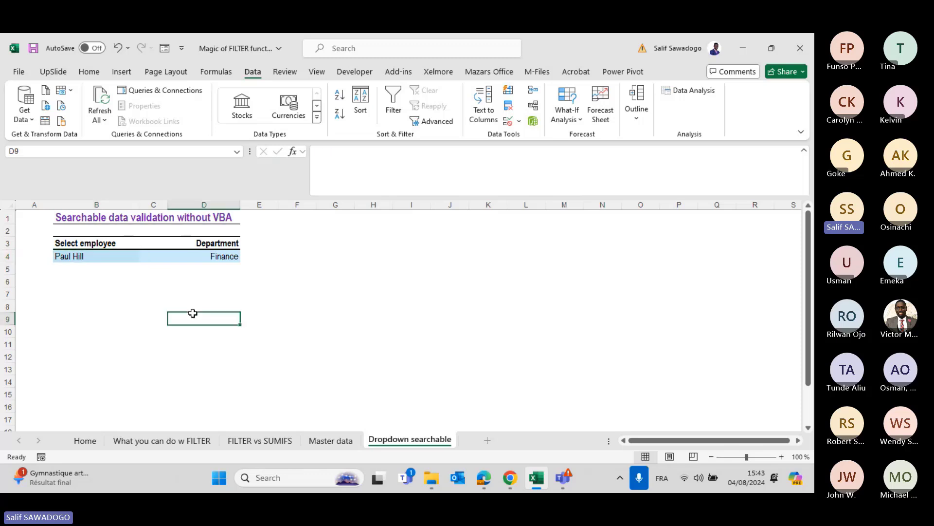
left_click(163, 255)
left_click(77, 256)
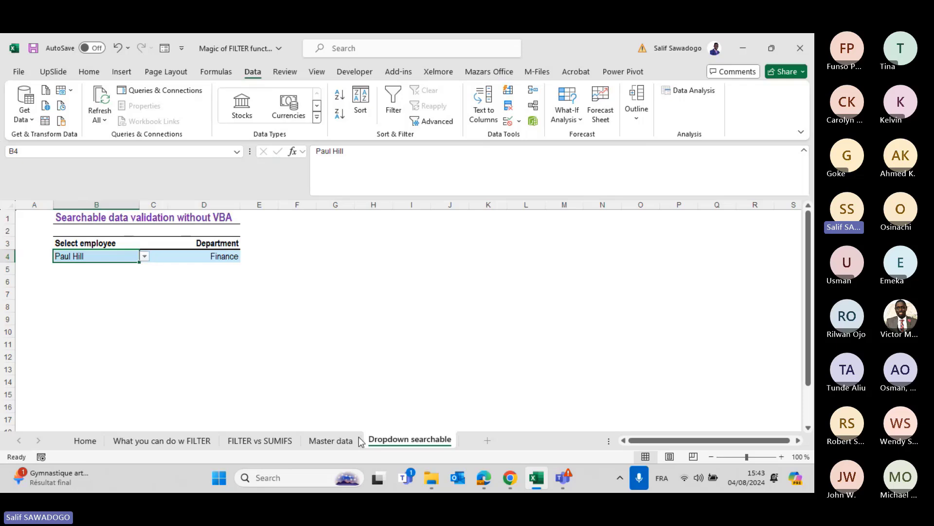
left_click(331, 440)
Convert the Master data list A1:B32 into a table with headers.
left_click(99, 229)
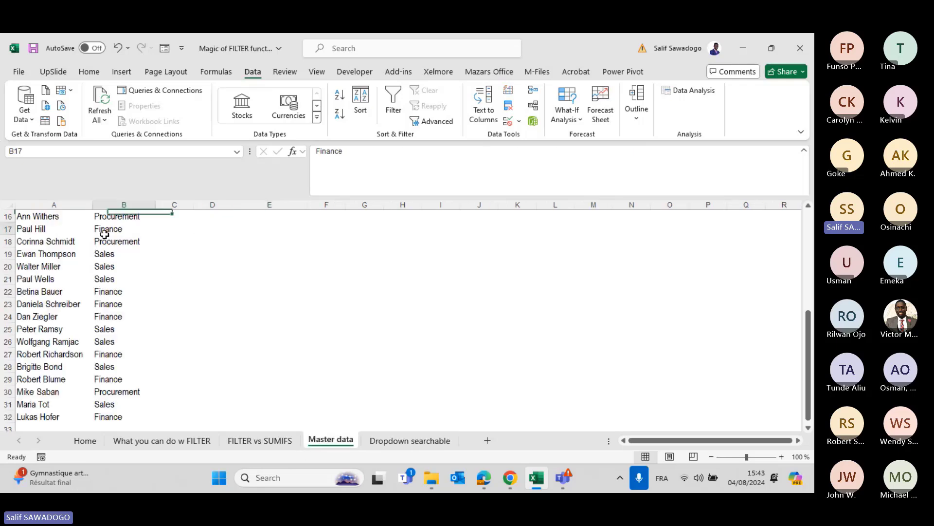
scroll(98, 230, "up", 5)
left_click(89, 229)
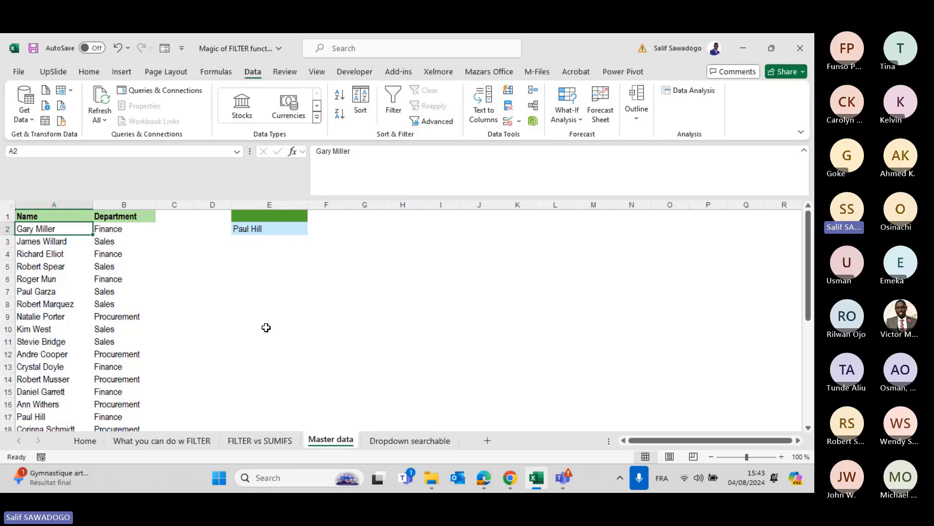
key("ctrl+t")
left_click_drag(625, 304, 347, 301)
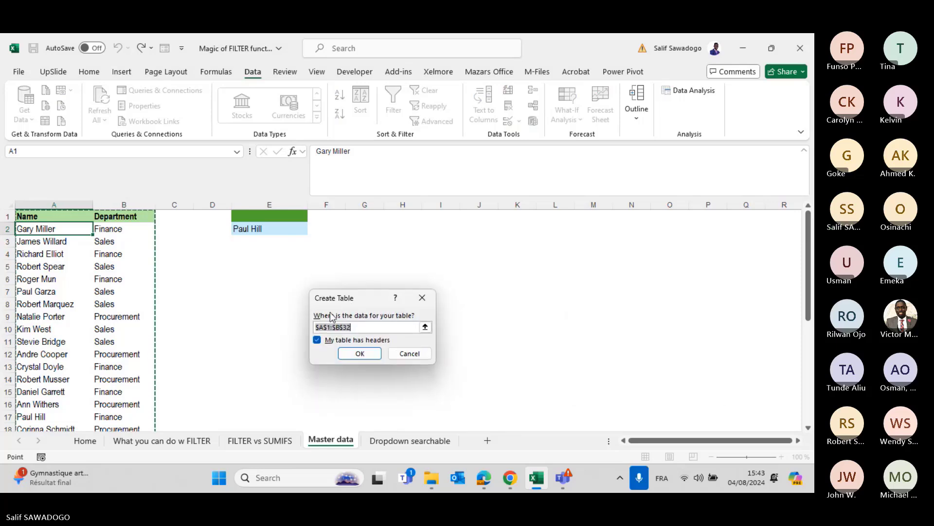
left_click(362, 351)
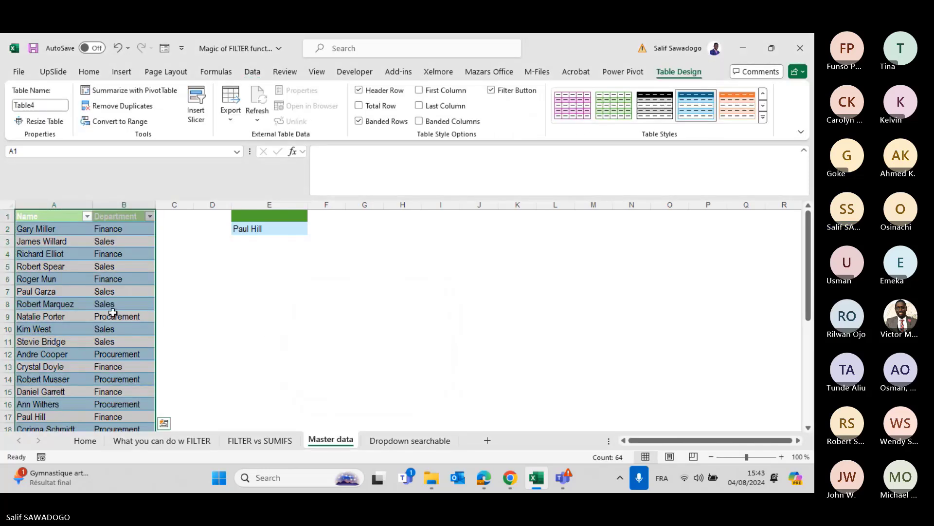
Clear the new table's banded style to plain formatting.
left_click(763, 117)
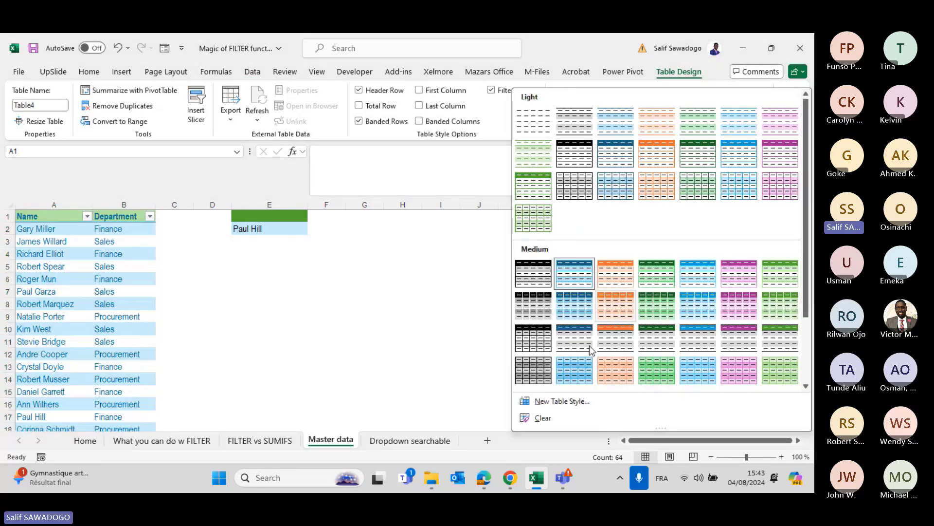
left_click(557, 417)
left_click(78, 315)
scroll(43, 407, "down", 10)
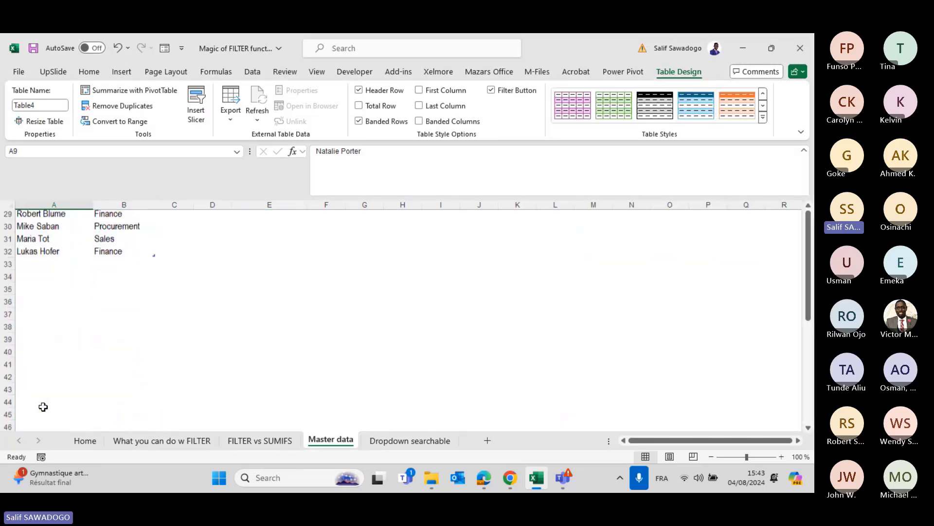
scroll(43, 407, "up", 2)
left_click(33, 312)
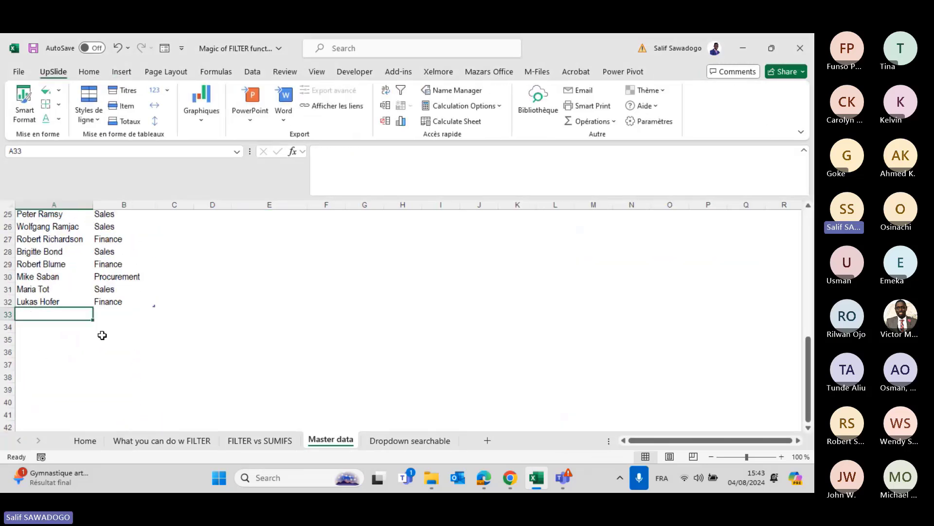
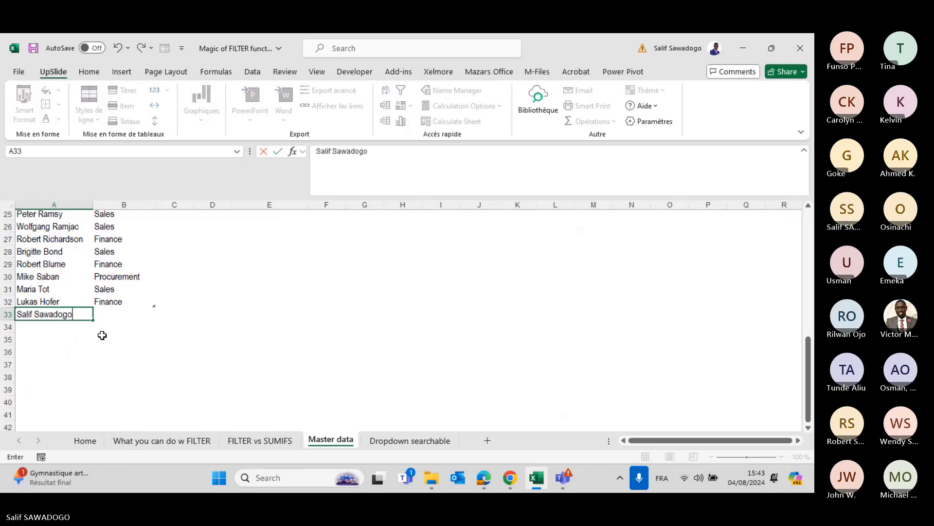
Add a new employee's full name with department Marketing as table row 33.
key("Tab")
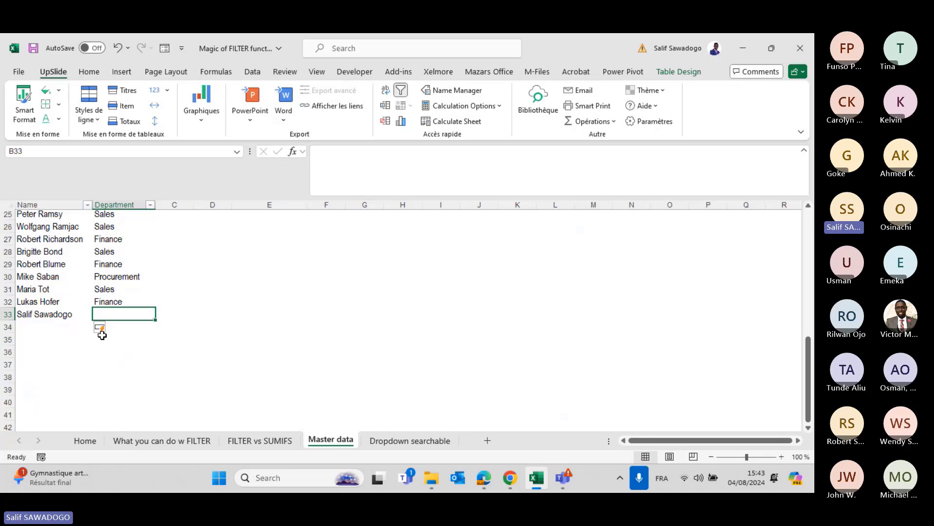
type("Market")
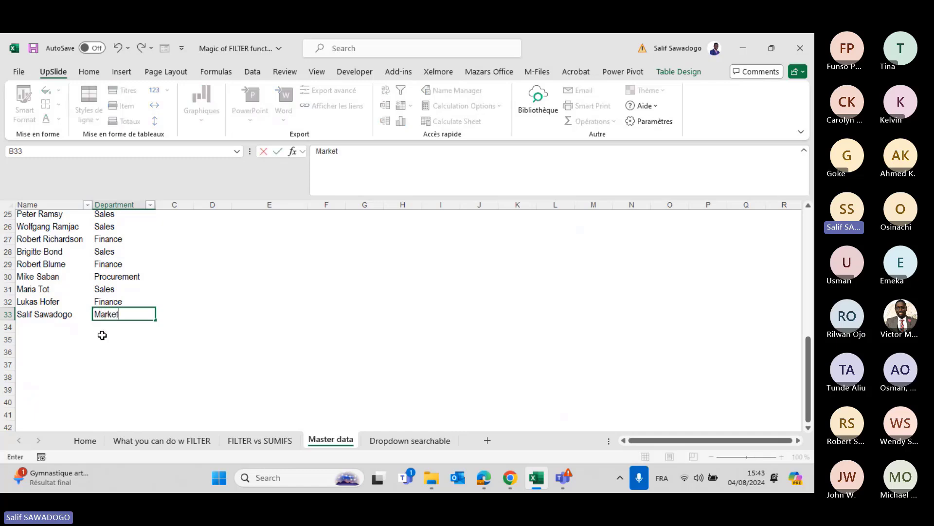
type("ing")
key("Return")
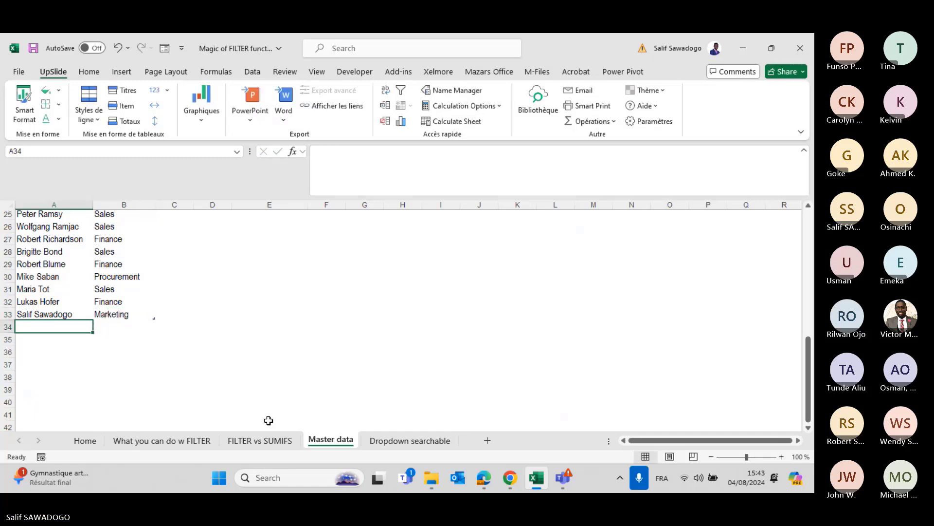
left_click(386, 441)
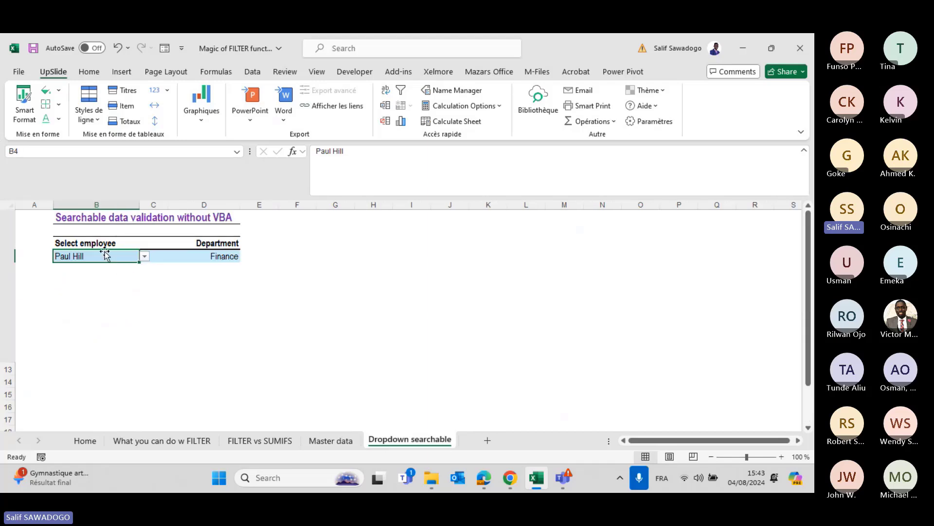
Pick the newly added employee in B4 by partial name and confirm D4 returns Marketing.
type("Sali")
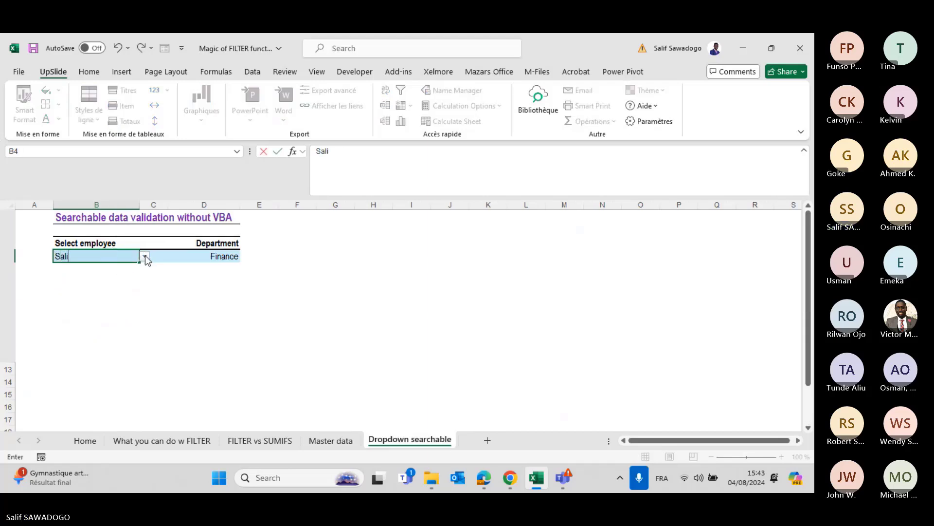
left_click(115, 267)
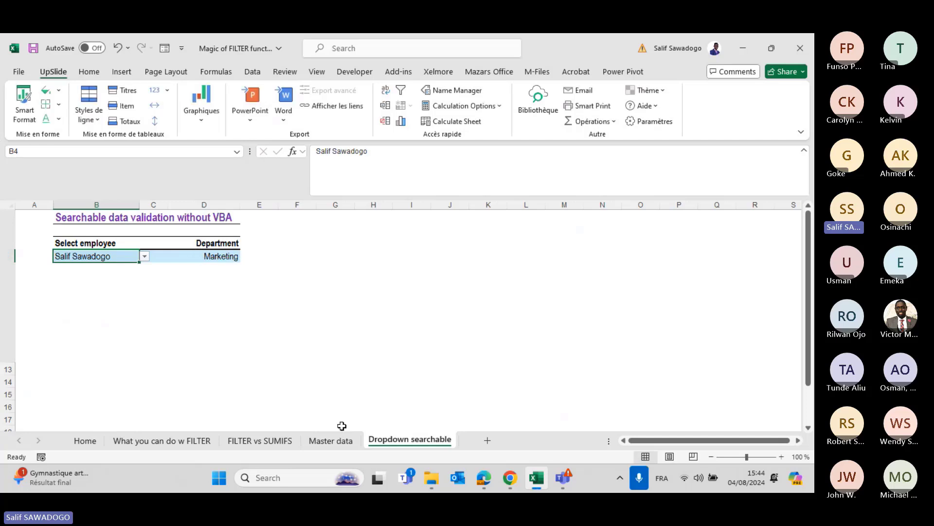
left_click(331, 440)
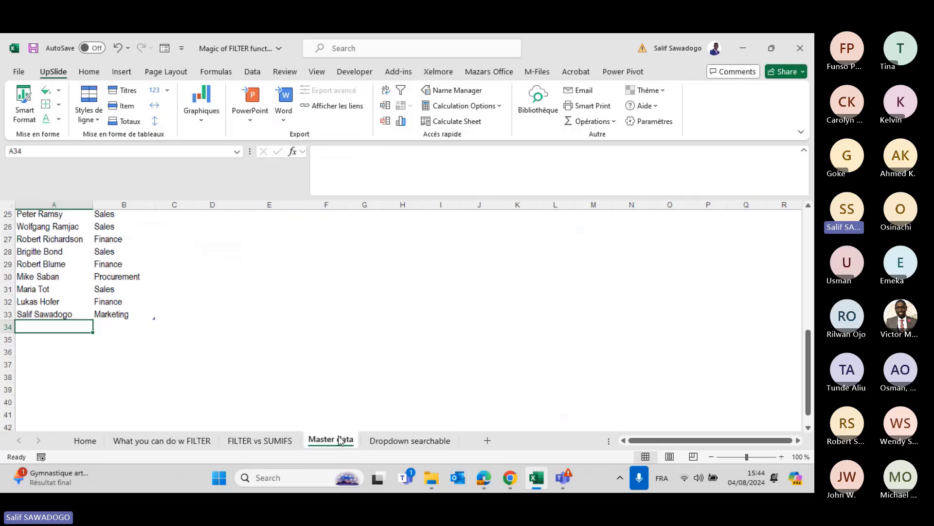
left_click(446, 445)
left_click(145, 258)
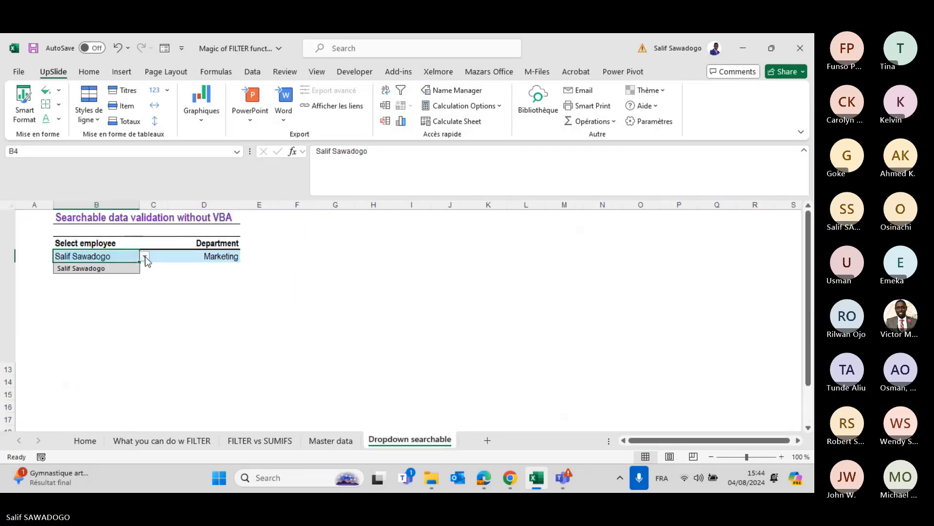
left_click(107, 271)
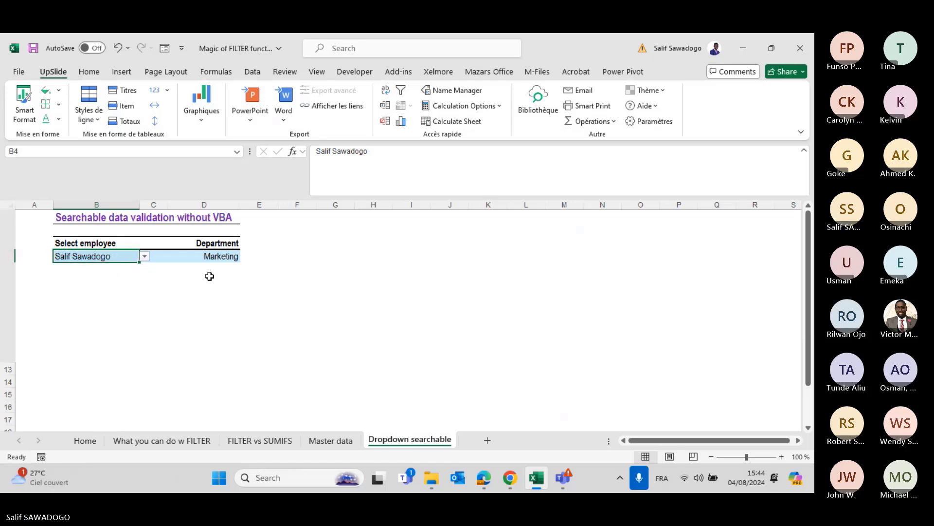
left_click(182, 255)
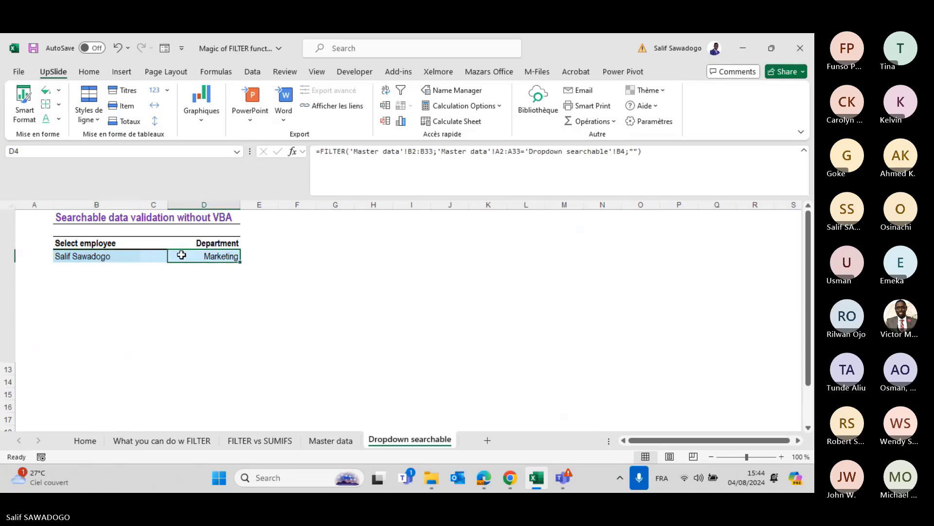
left_click(117, 257)
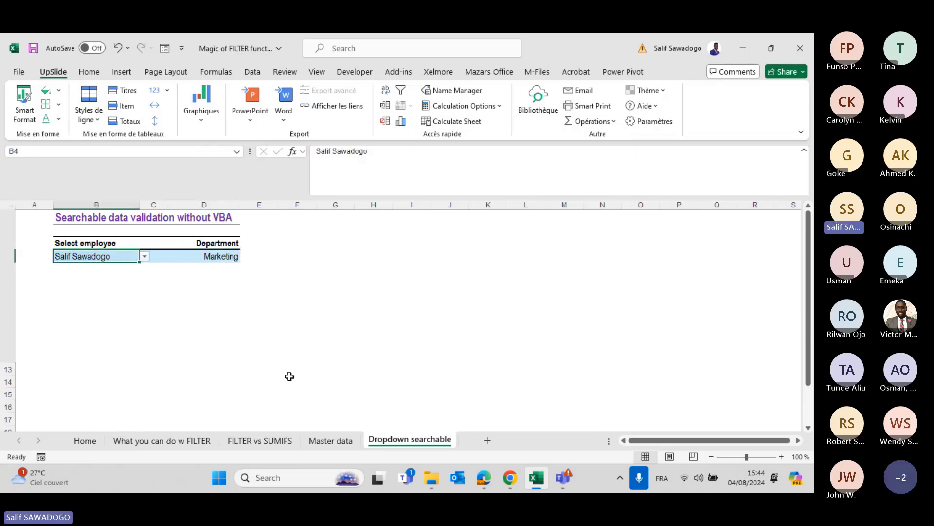
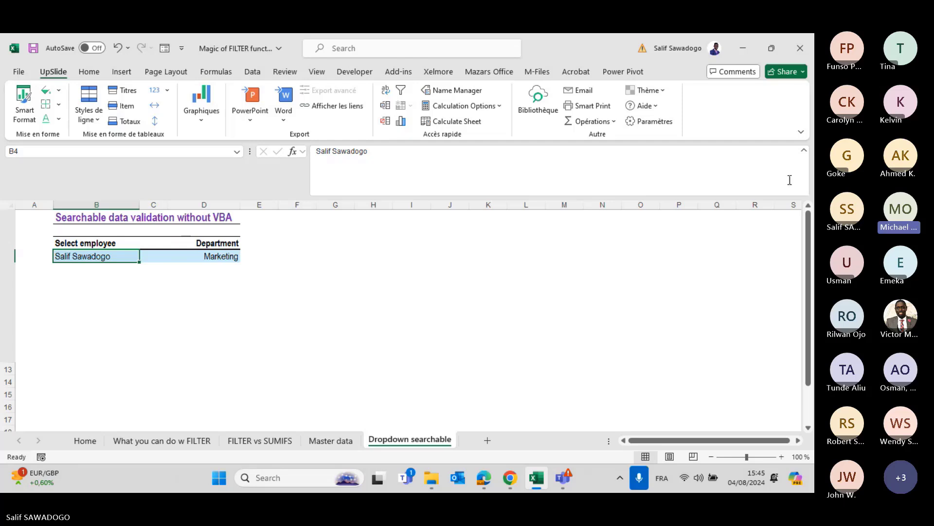
Collapse the formula bar to one line and inspect B4's employee name and D4's FILTER formula.
left_click(803, 151)
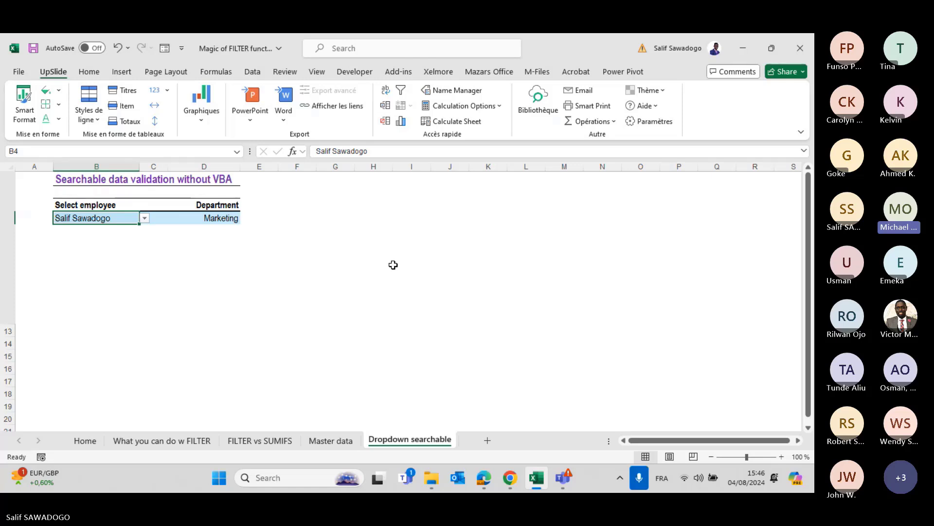
left_click(119, 217)
left_click(182, 217)
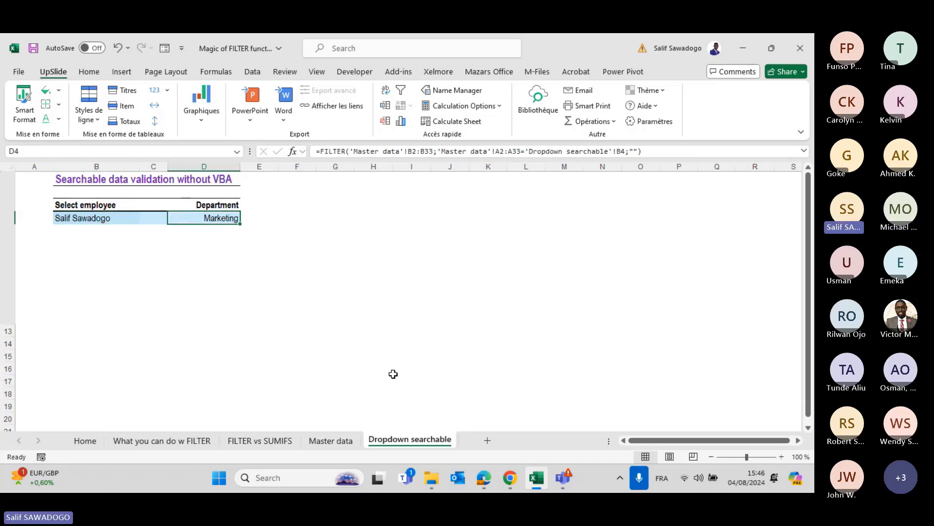
left_click(328, 439)
scroll(234, 274, "up", 10)
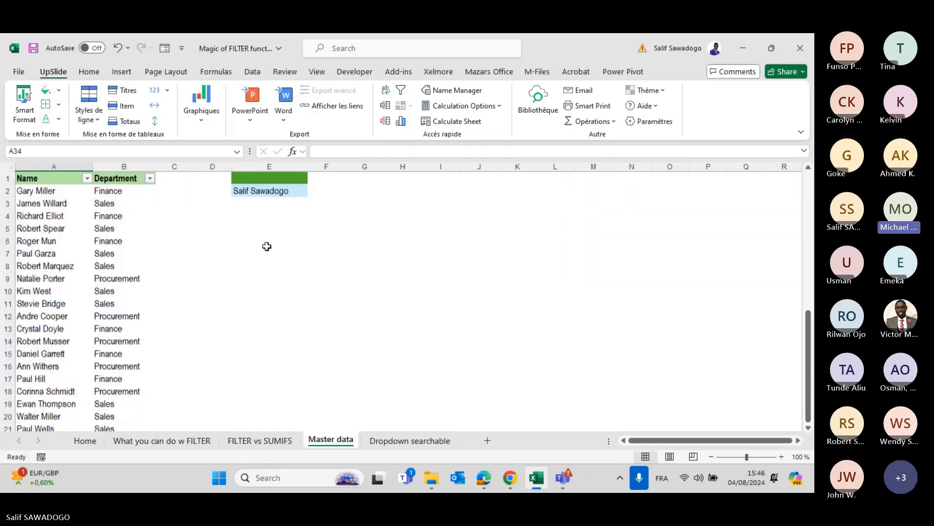
left_click(259, 192)
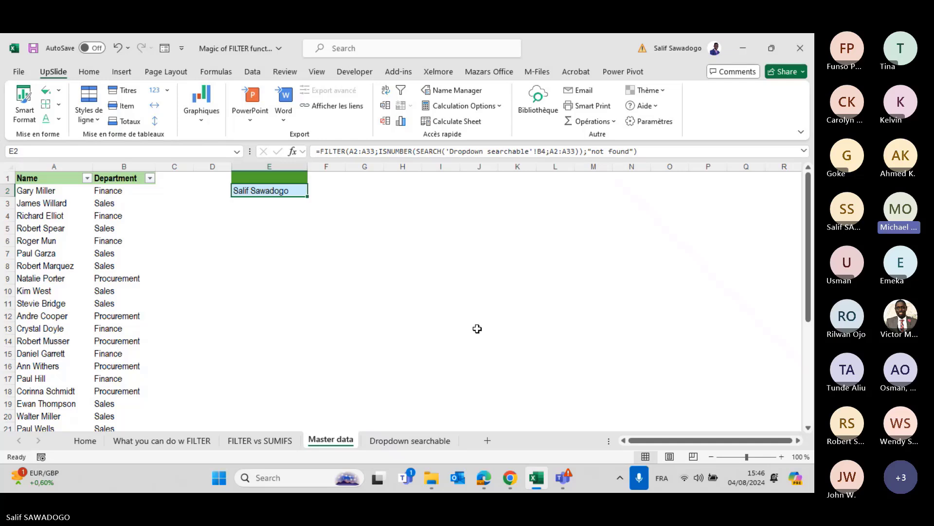
left_click(401, 439)
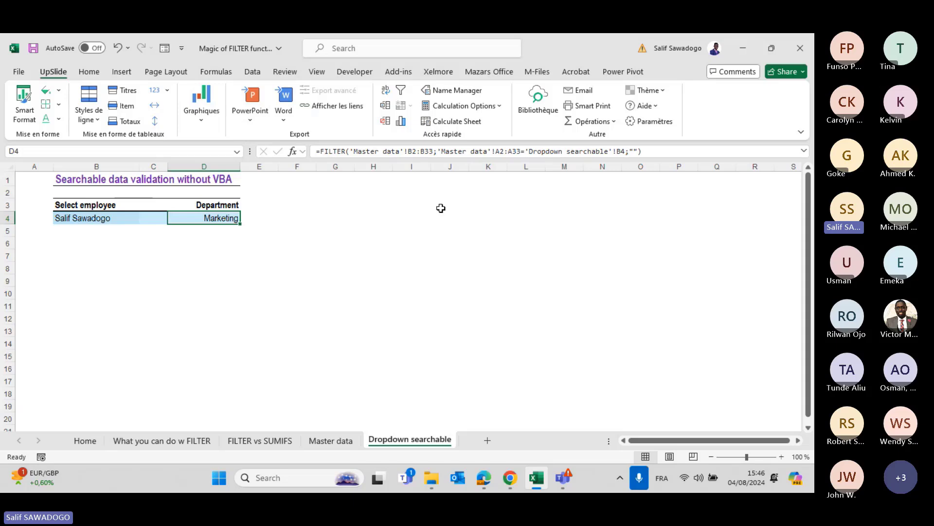
key("Left")
key("Left")
Give B4 a List validation sourced from ='Master data'!$E$2#, then reopen it to verify.
left_click(253, 71)
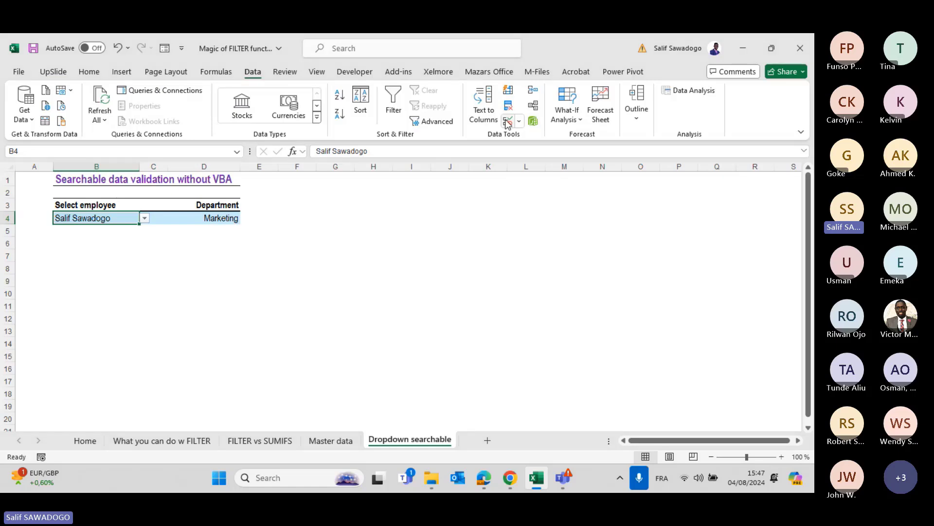
left_click(508, 122)
left_click(277, 241)
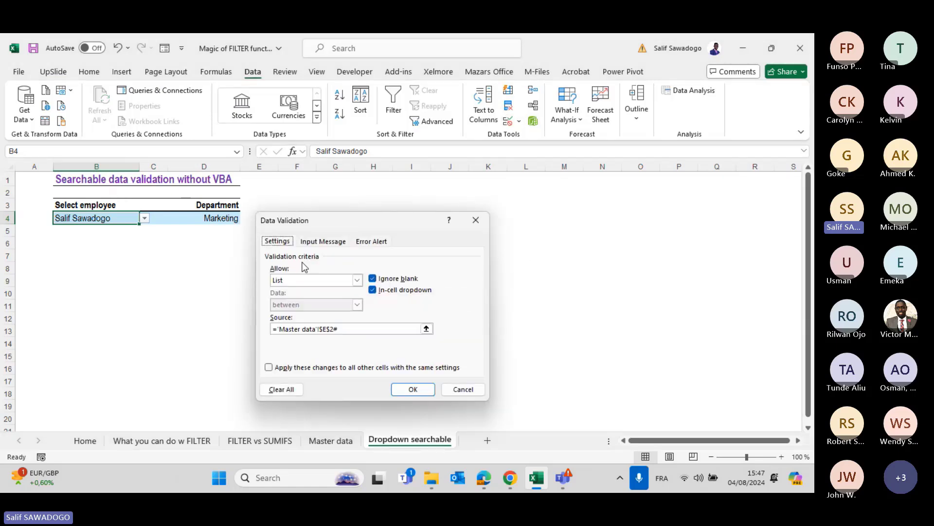
left_click(348, 329)
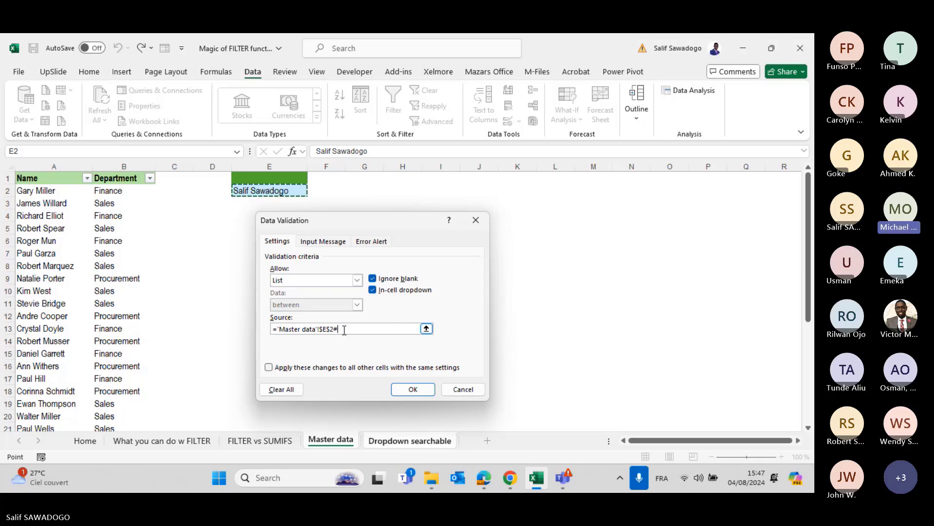
key("Return")
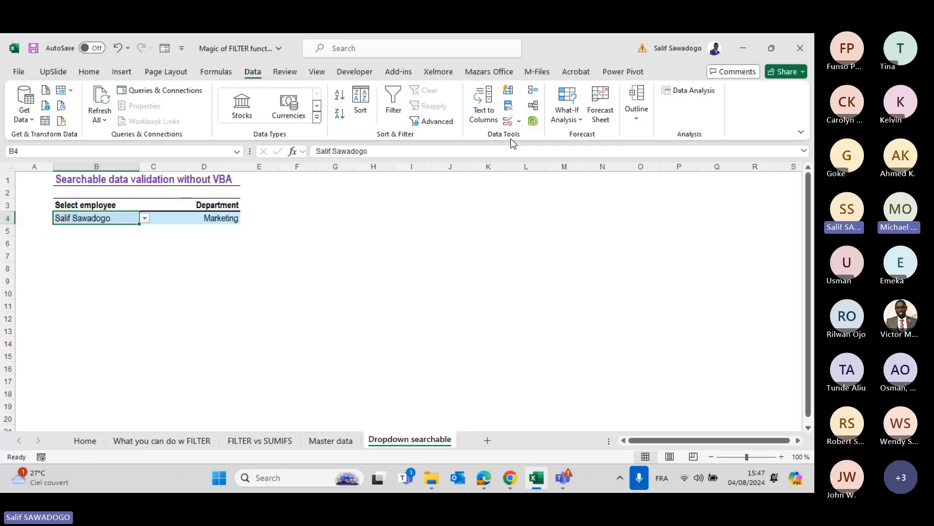
left_click(508, 122)
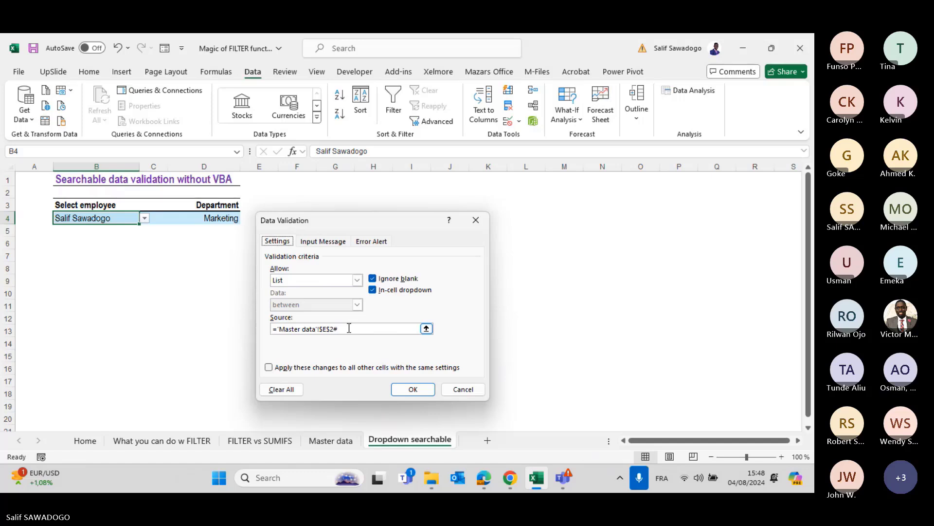
Cancel the validation settings and go through Master data to the FILTER vs SUMIFS sheet.
left_click(458, 390)
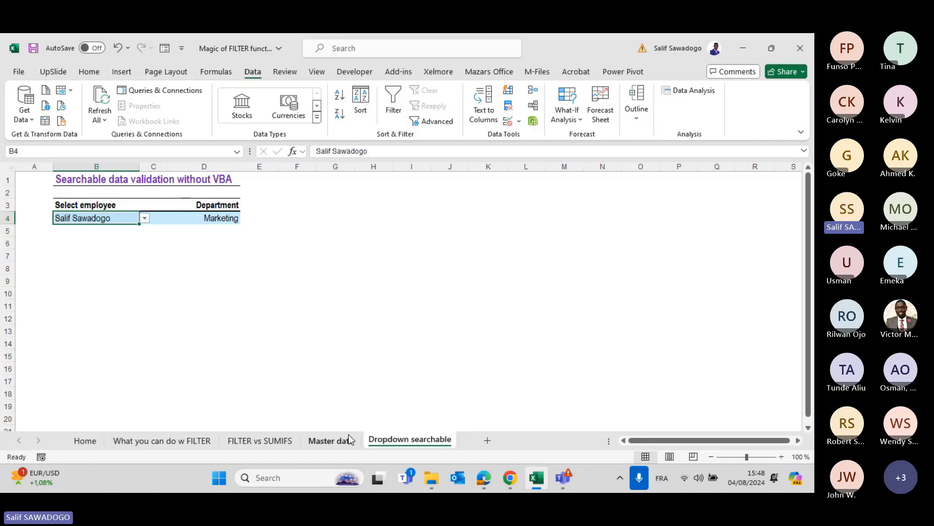
left_click(331, 440)
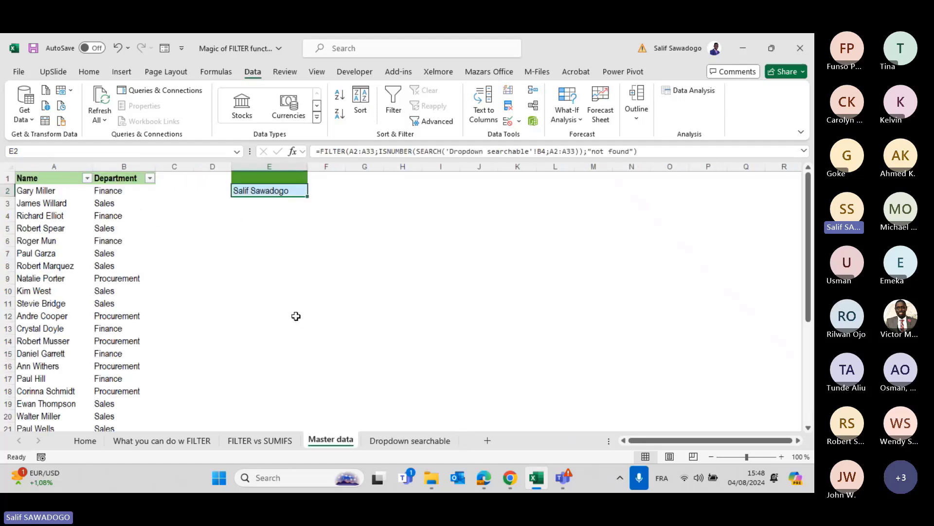
left_click(257, 441)
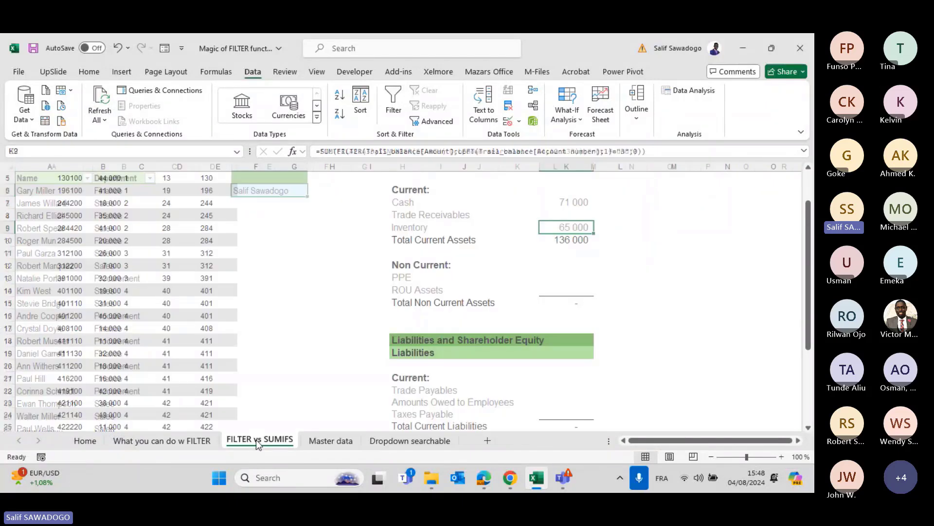
On the What you can do w FILTER sheet, abandon an N6:O9 reference in N20 and inspect N6's FILTER formula.
left_click(194, 440)
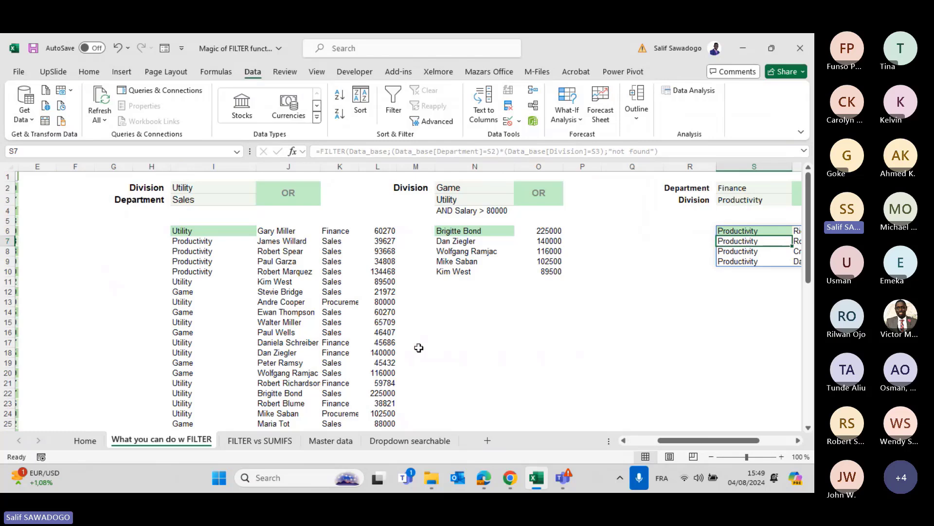
left_click(486, 371)
type("=")
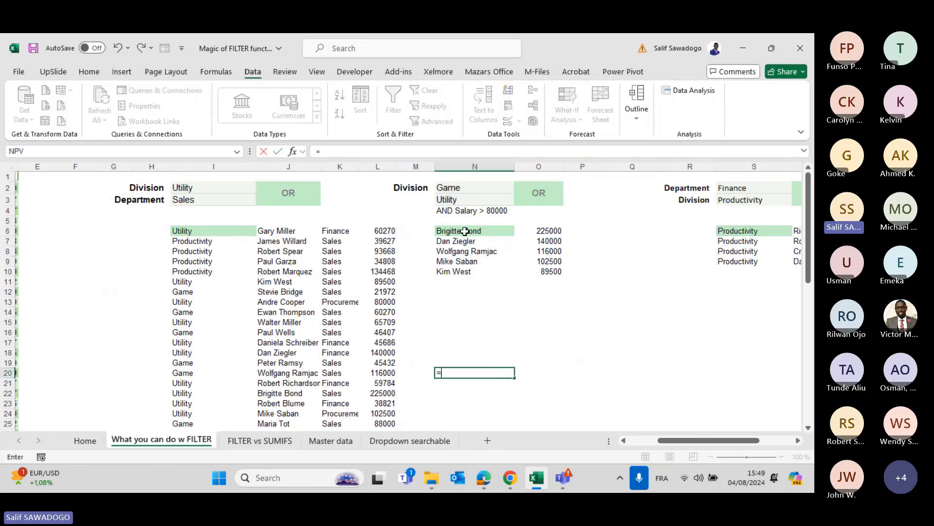
left_click_drag(465, 231, 534, 266)
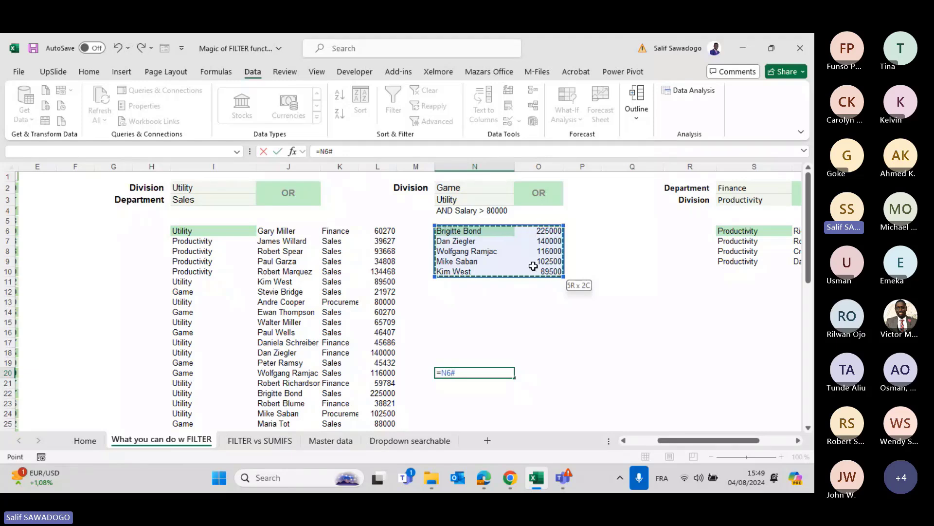
key("Escape")
left_click(477, 232)
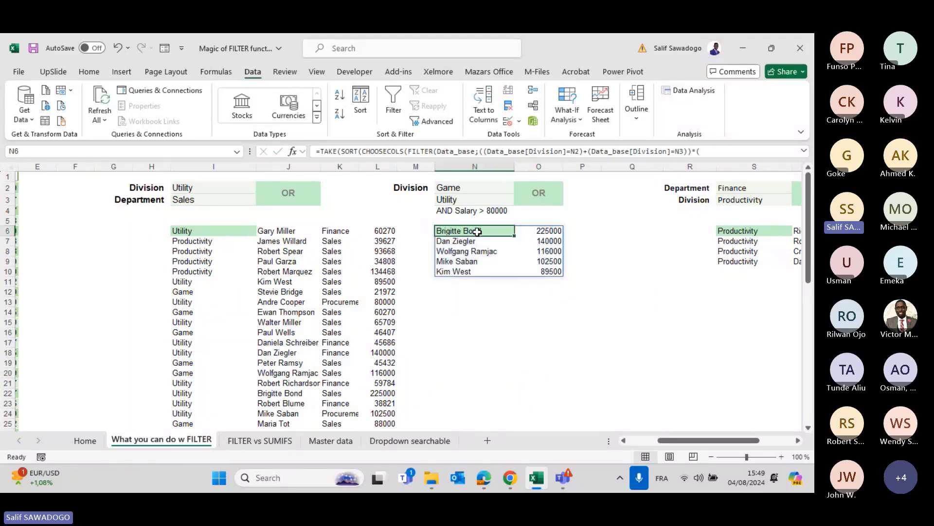
key("Right")
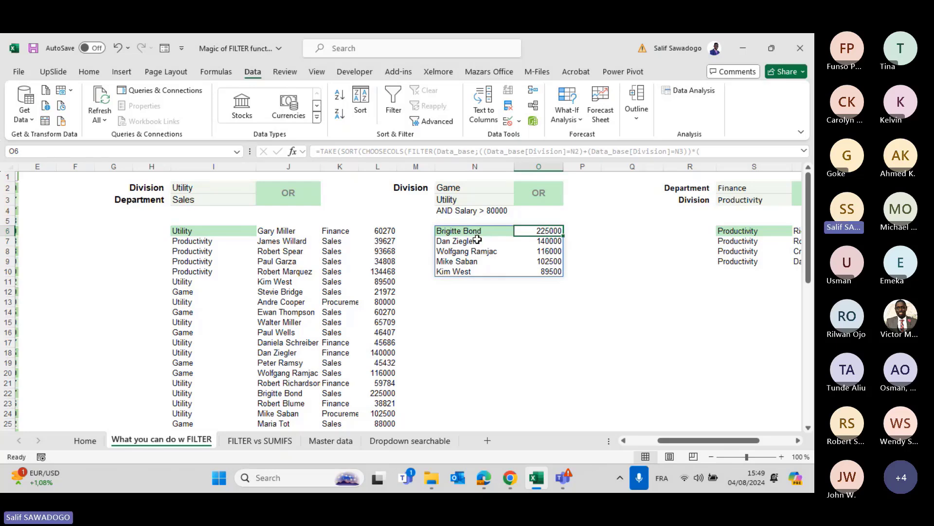
Enter =N6# in N17 to spill a copy of the five filtered names and salaries.
left_click(463, 341)
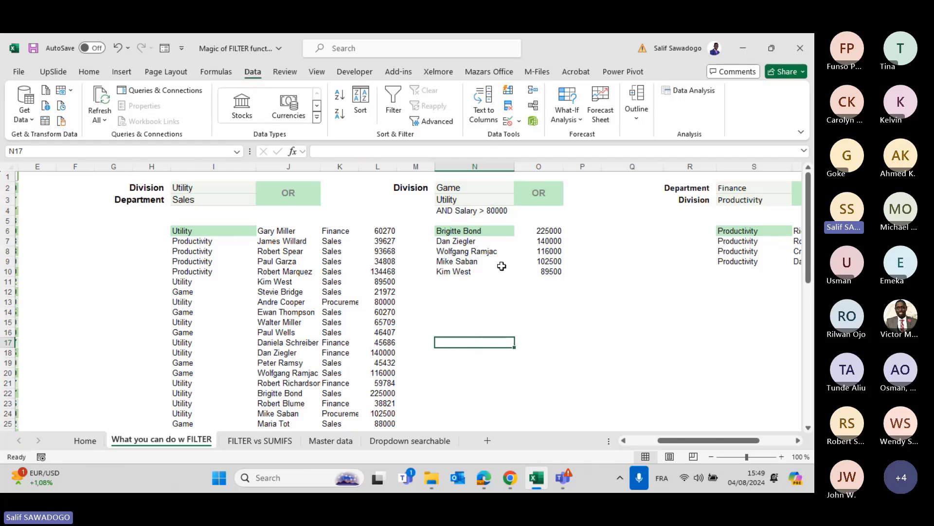
type("=")
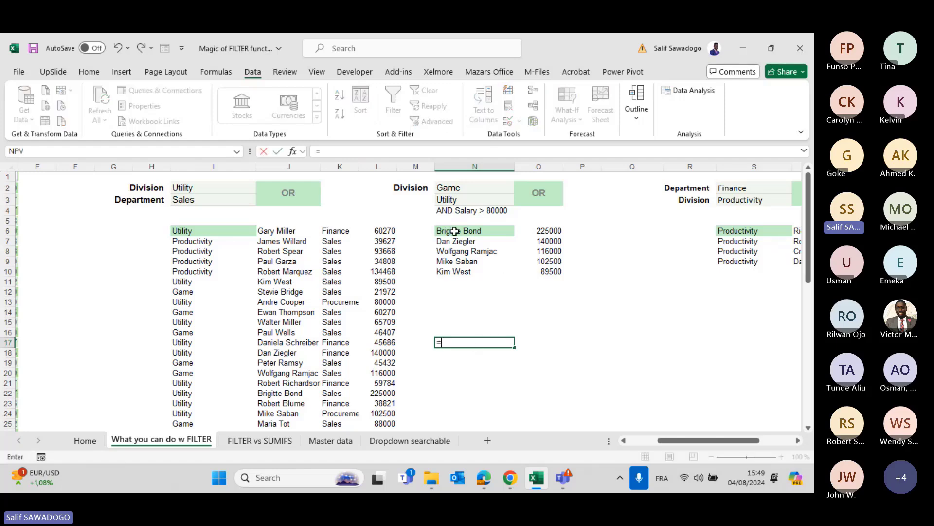
left_click(454, 232)
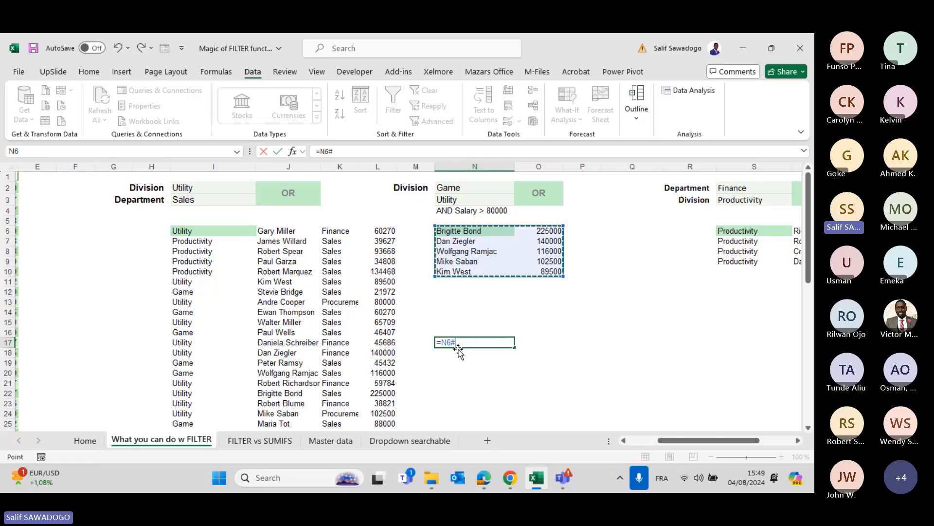
key("Return")
key("Up")
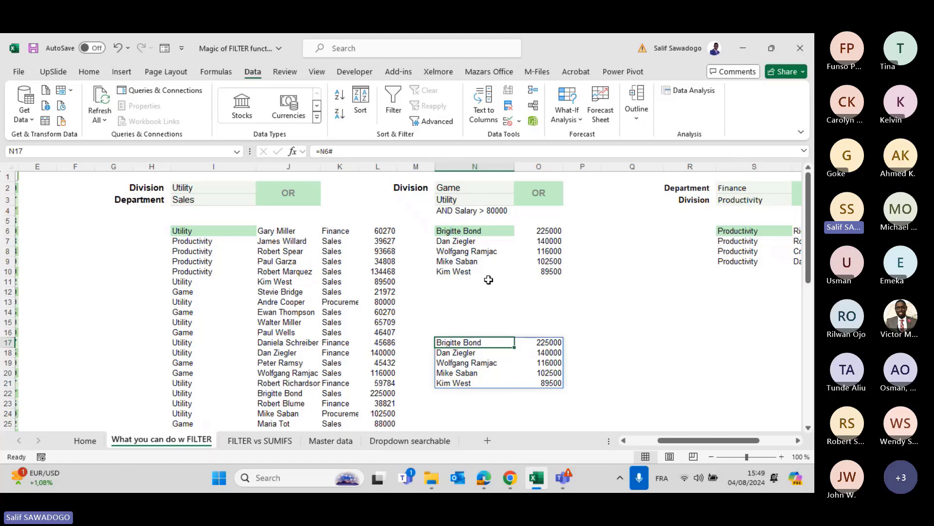
Delete the N17 formula and enter =N6# in N18 instead.
key("Delete")
key("Down")
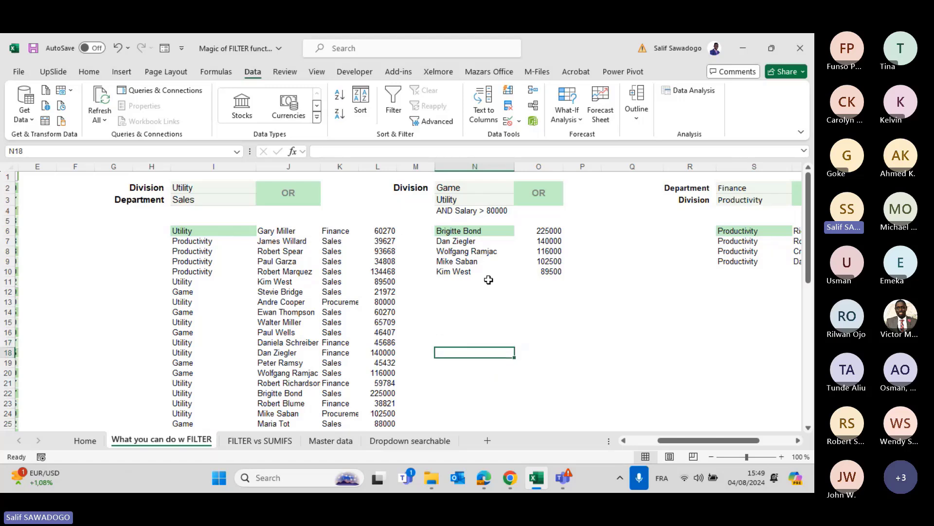
type("=N")
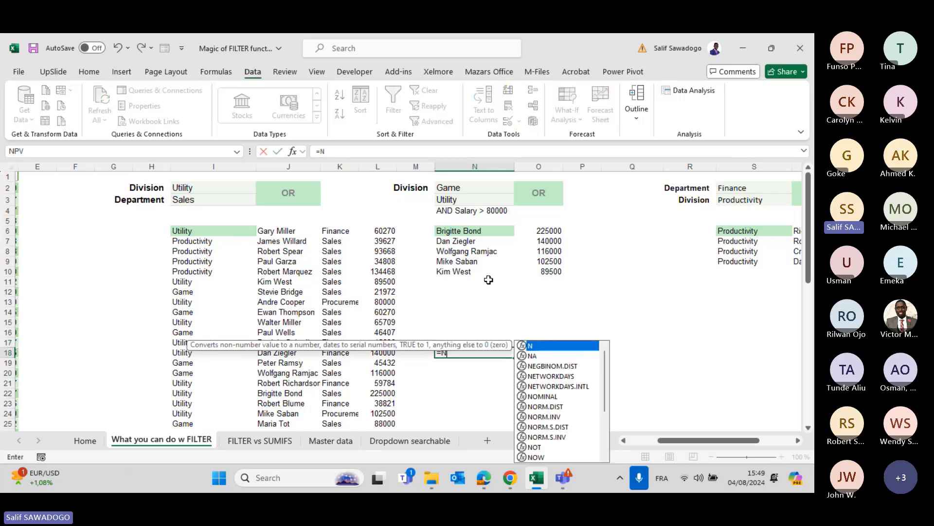
type("6")
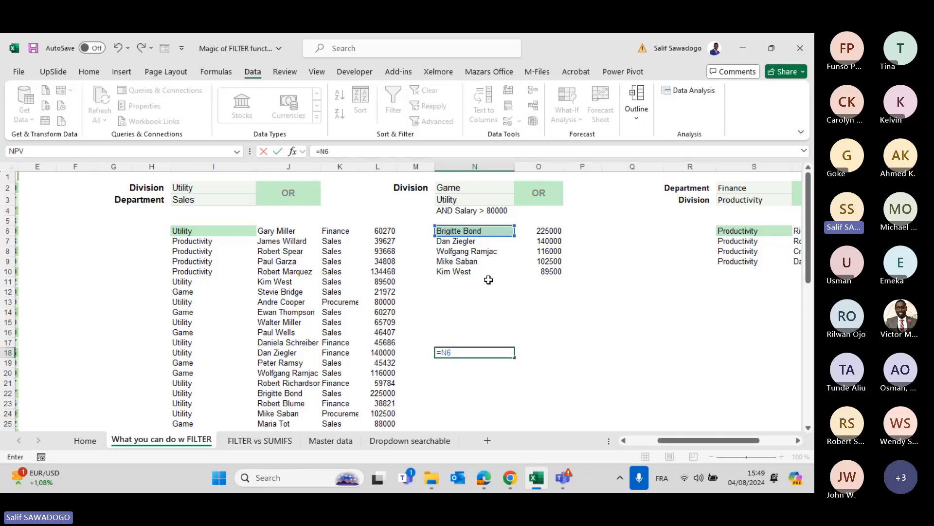
type("#")
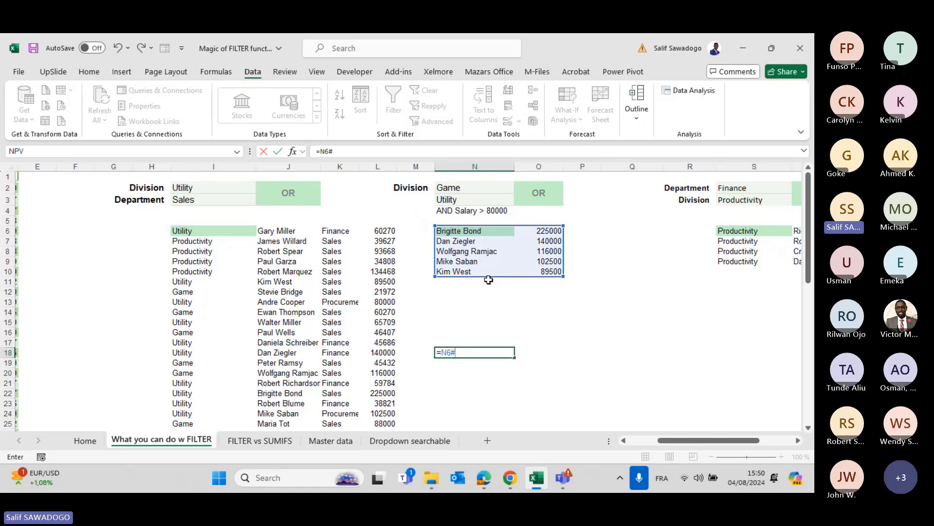
key("Return")
key("Up")
key("Up")
key("Up")
key("Up")
key("Up")
key("Up")
key("Up")
key("Up")
key("Up")
key("Up")
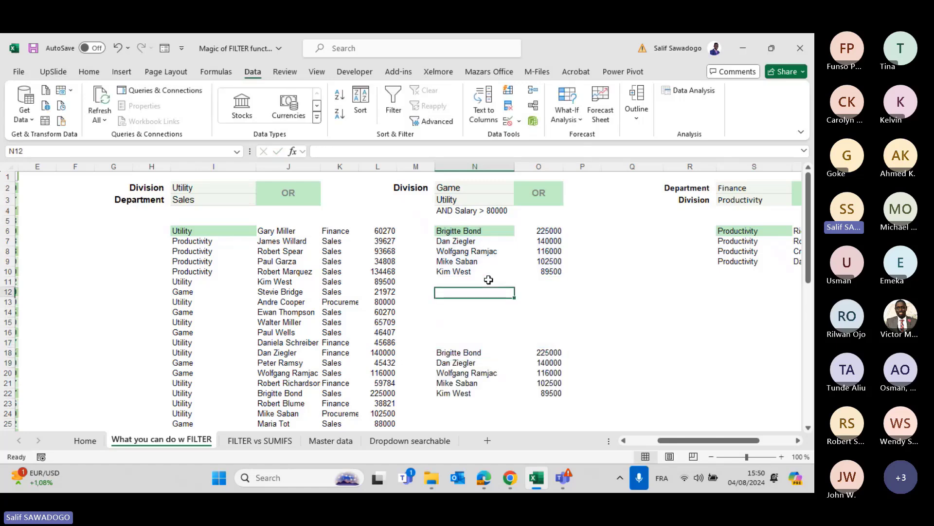
key("Up")
key("Up")
key("Up")
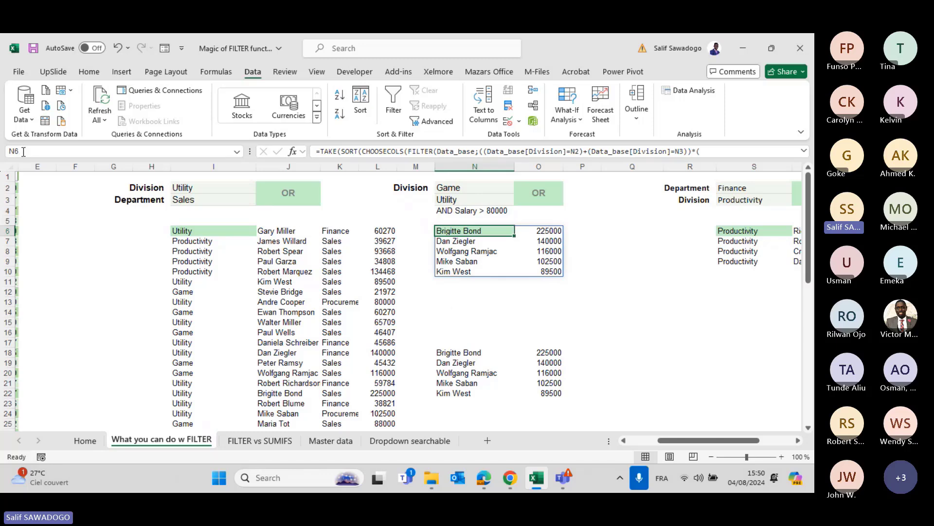
Clear N18, re-enter =N6# and select it to show the N18:O22 spill range.
left_click(462, 354)
key("Delete")
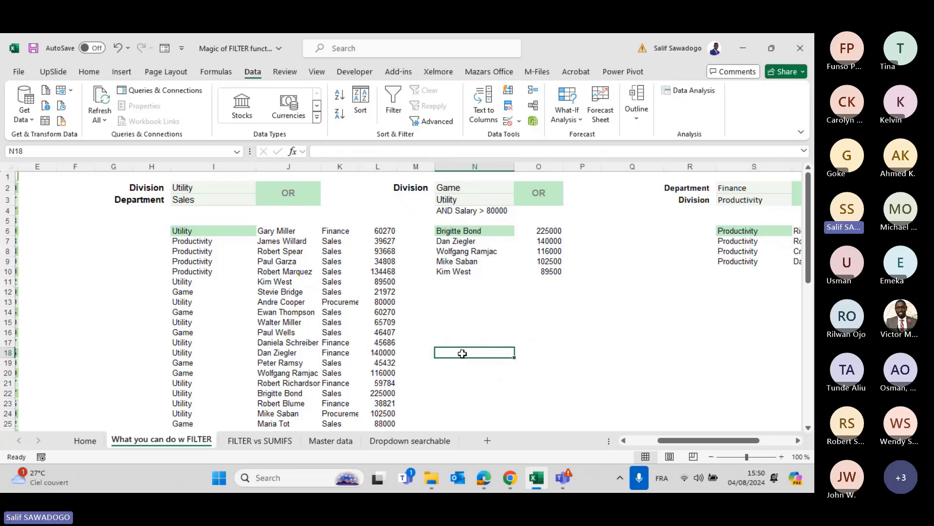
type("=")
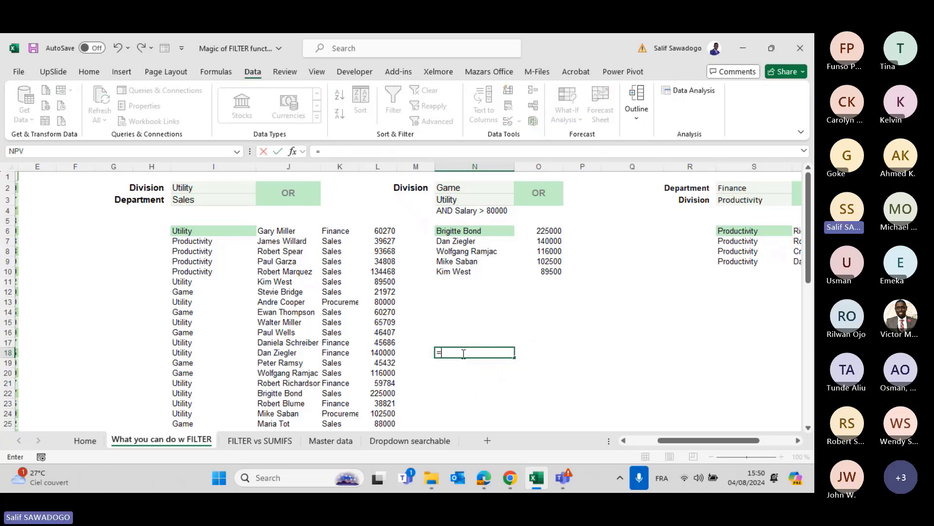
type("N6")
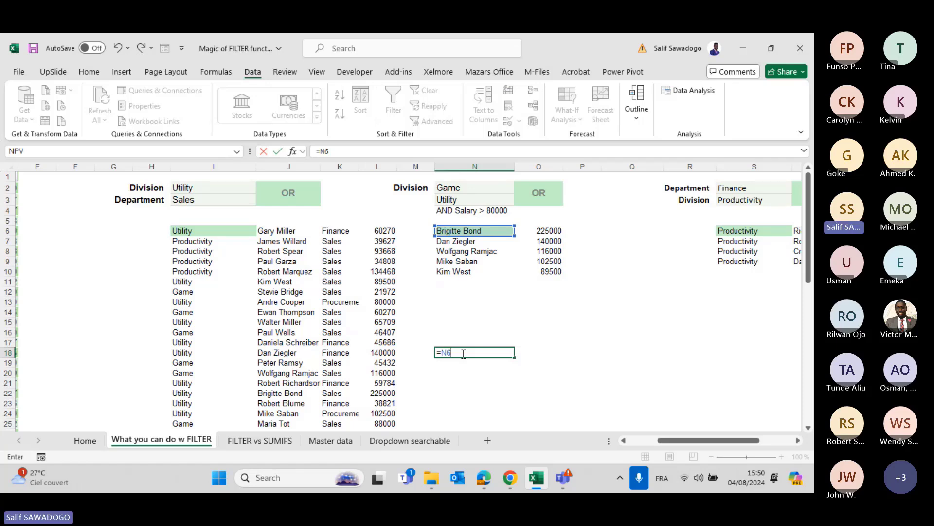
type("#")
key("Return")
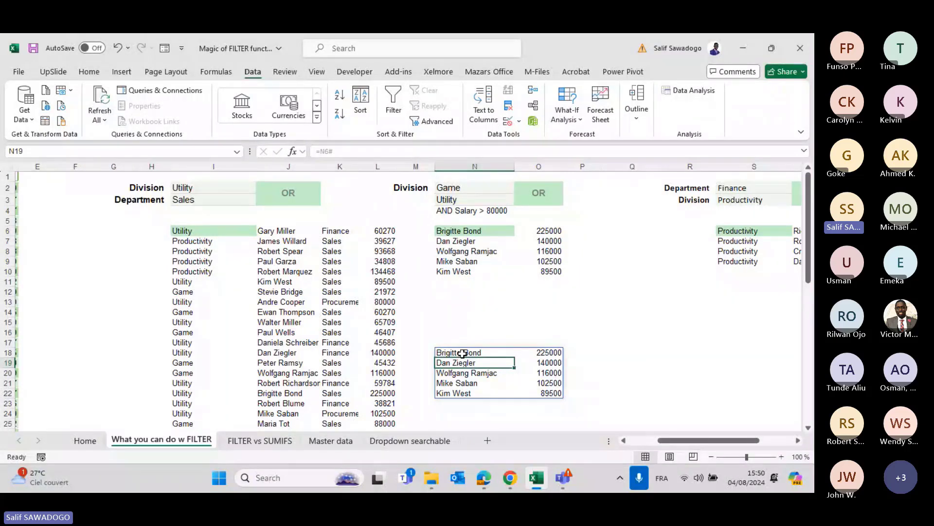
left_click(462, 353)
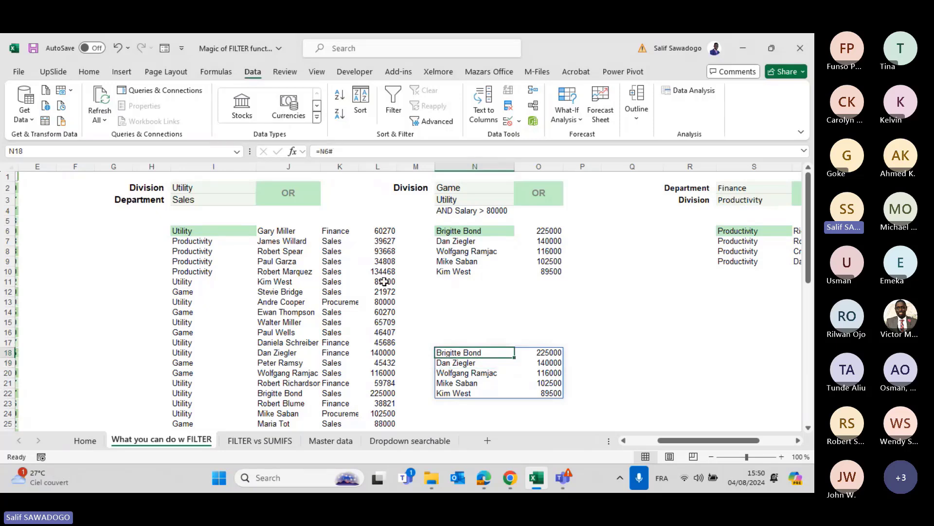
Open B4's employee dropdown on the Dropdown searchable sheet to view its list.
left_click(336, 441)
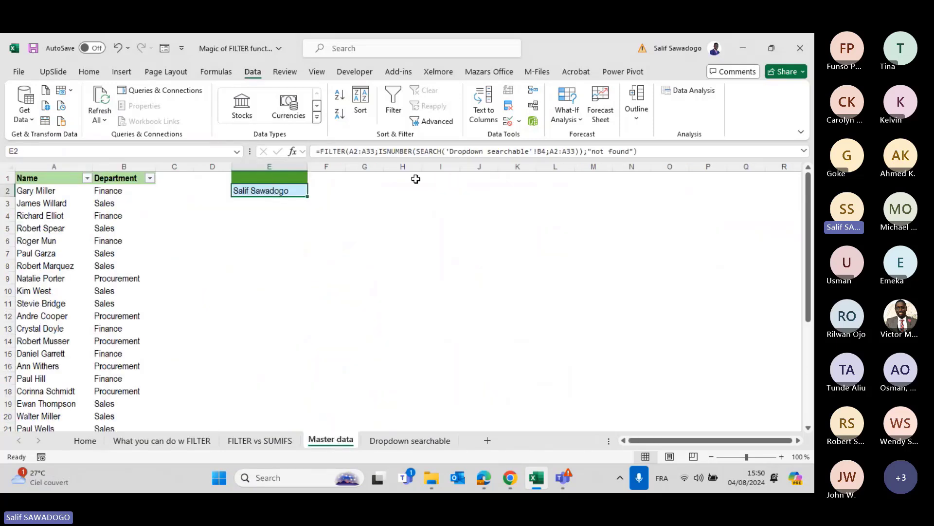
left_click(385, 442)
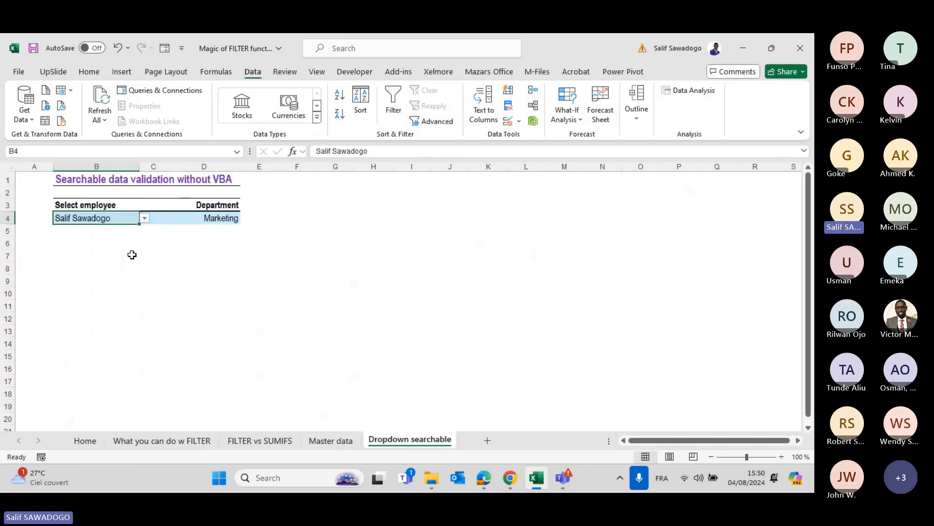
left_click(145, 220)
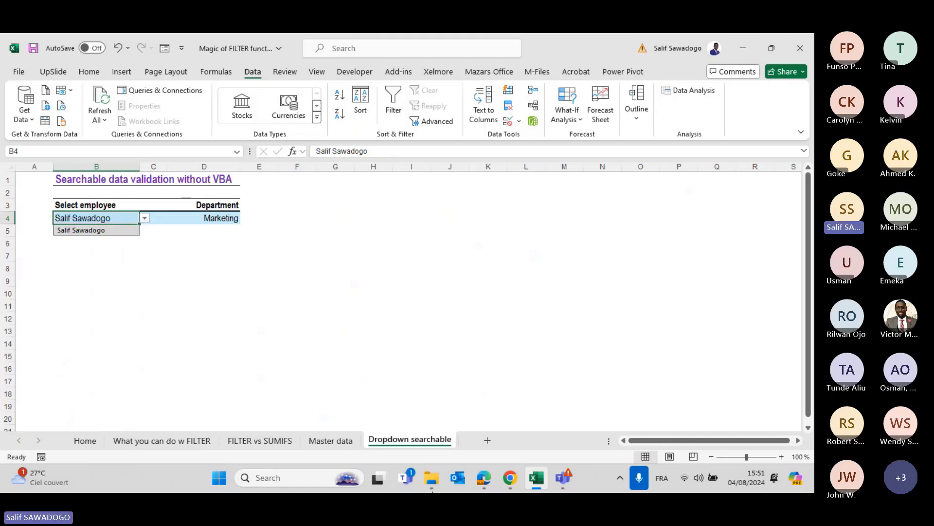
left_click(331, 440)
Check B4's validation source ='Master data'!$E$2#, cancel, and return to Master data.
left_click(331, 439)
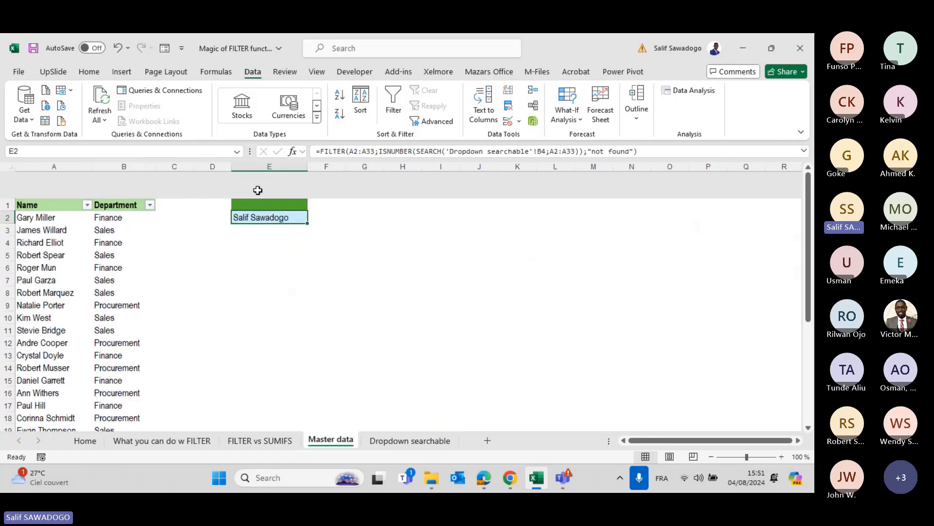
left_click(394, 440)
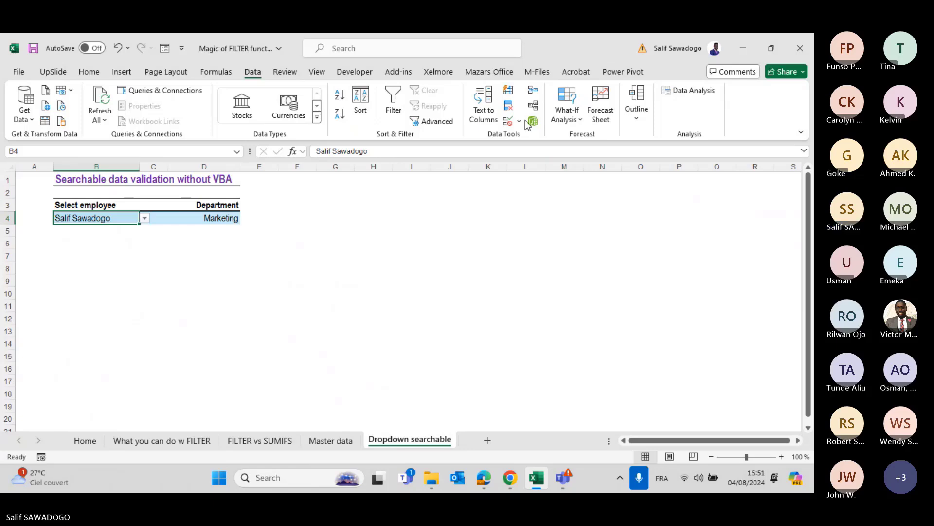
left_click(507, 121)
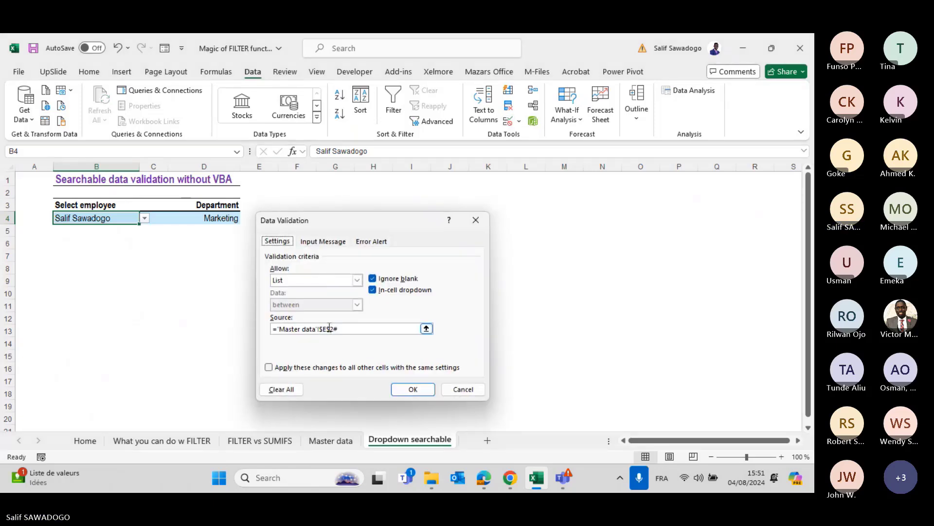
left_click(329, 329)
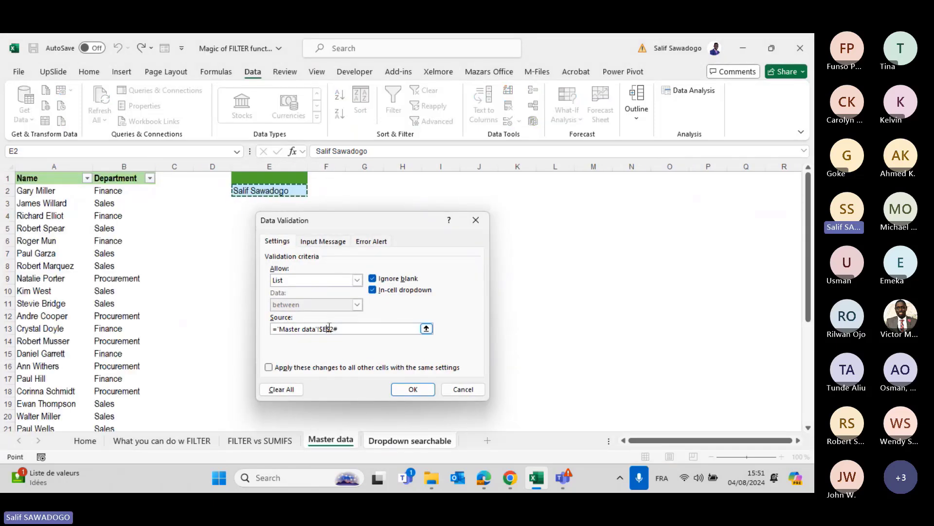
left_click(459, 389)
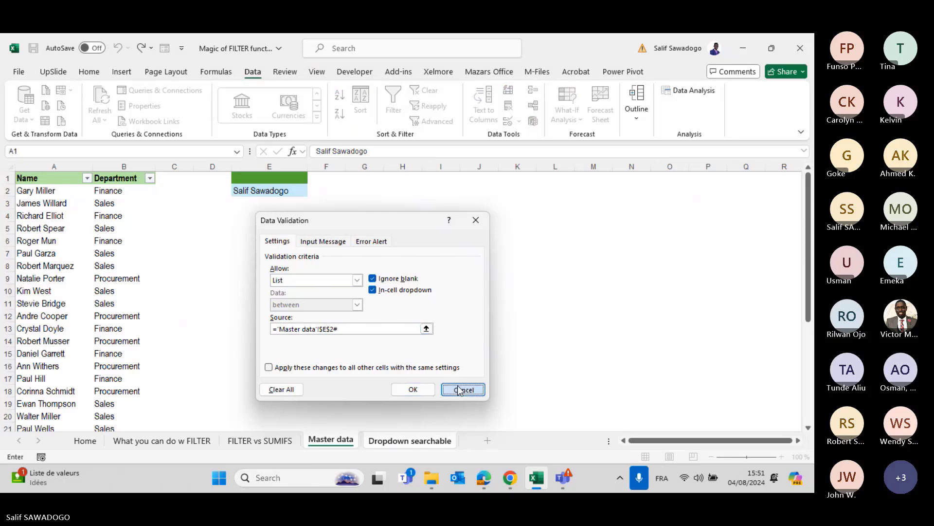
left_click(330, 441)
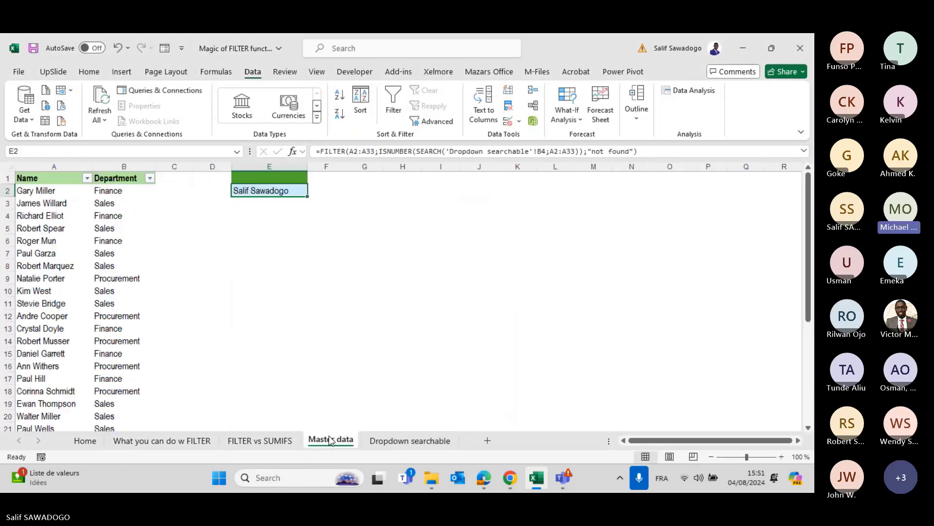